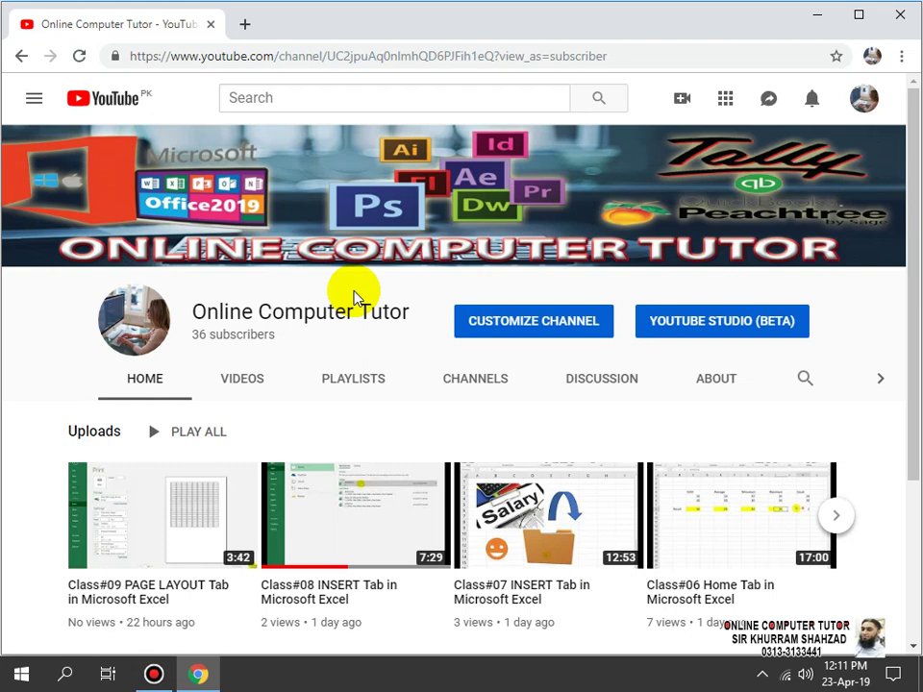
# - Switch from the browser to Excel, create a blank workbook and zoom the sheet to 184%
pyautogui.click(810, 17)
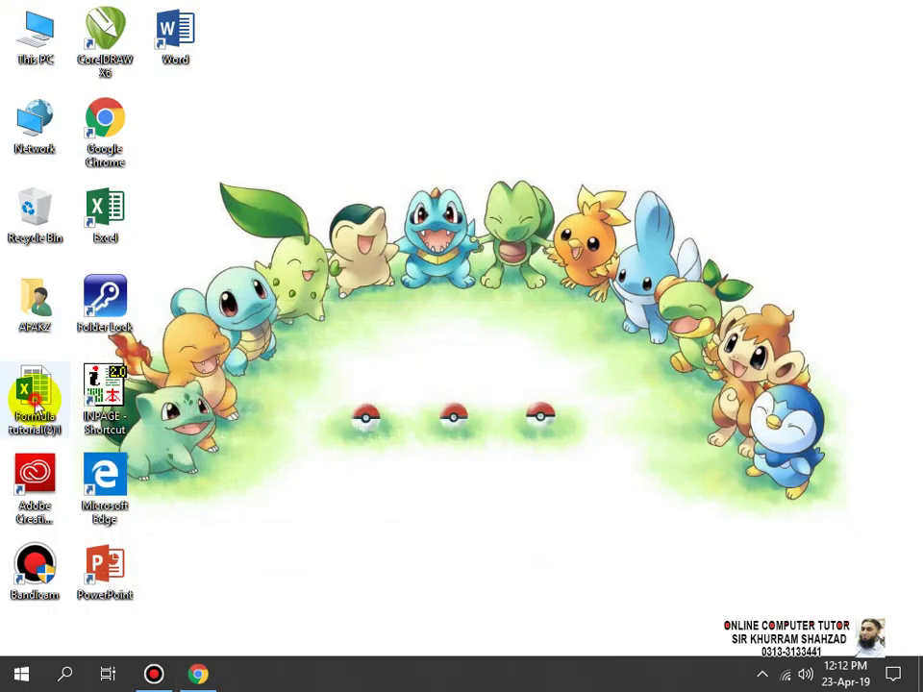
pyautogui.doubleClick(81, 207)
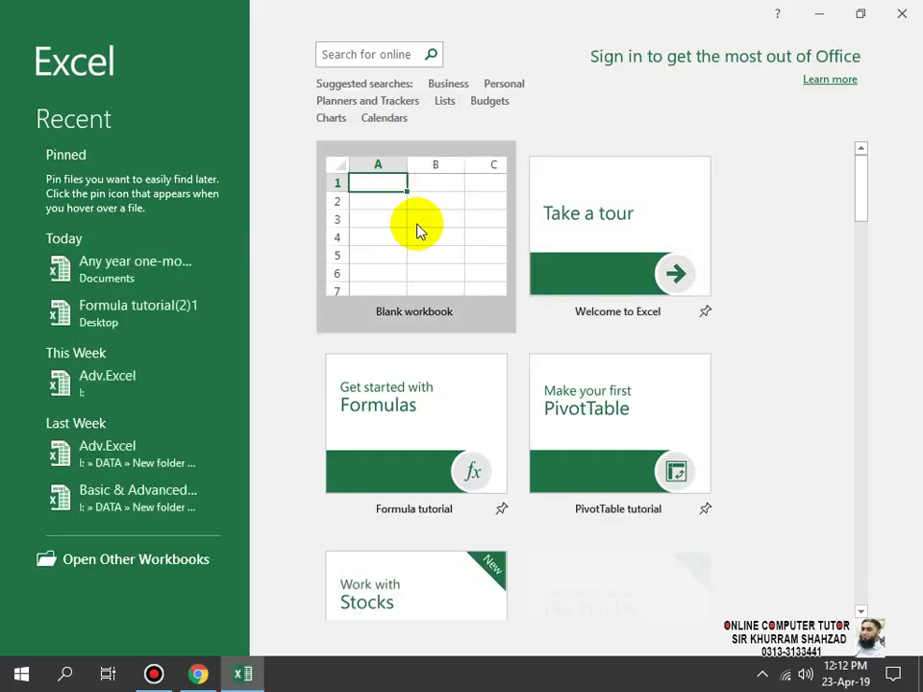
pyautogui.click(415, 224)
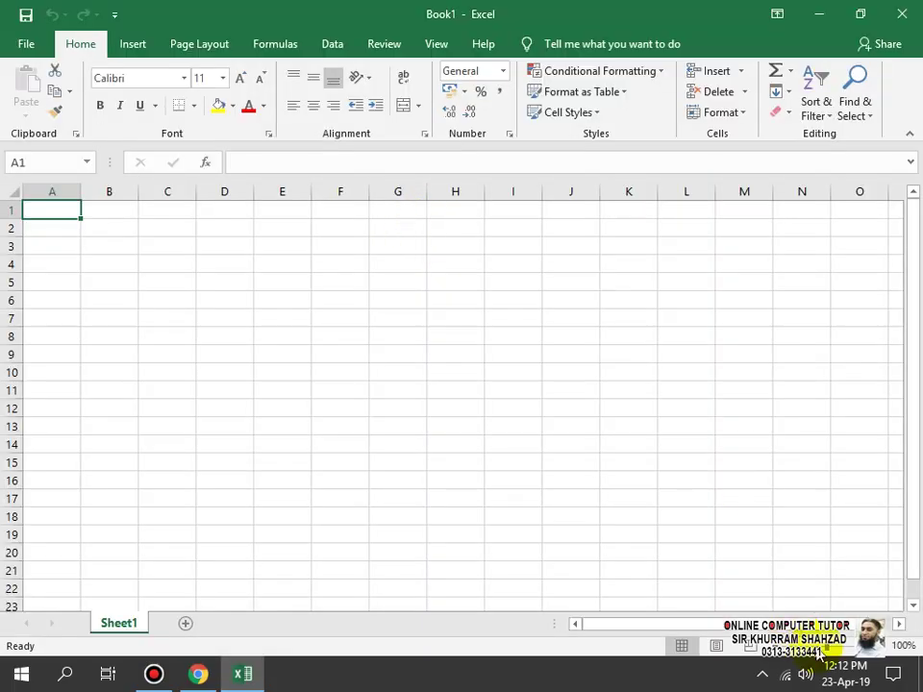
pyautogui.click(841, 657)
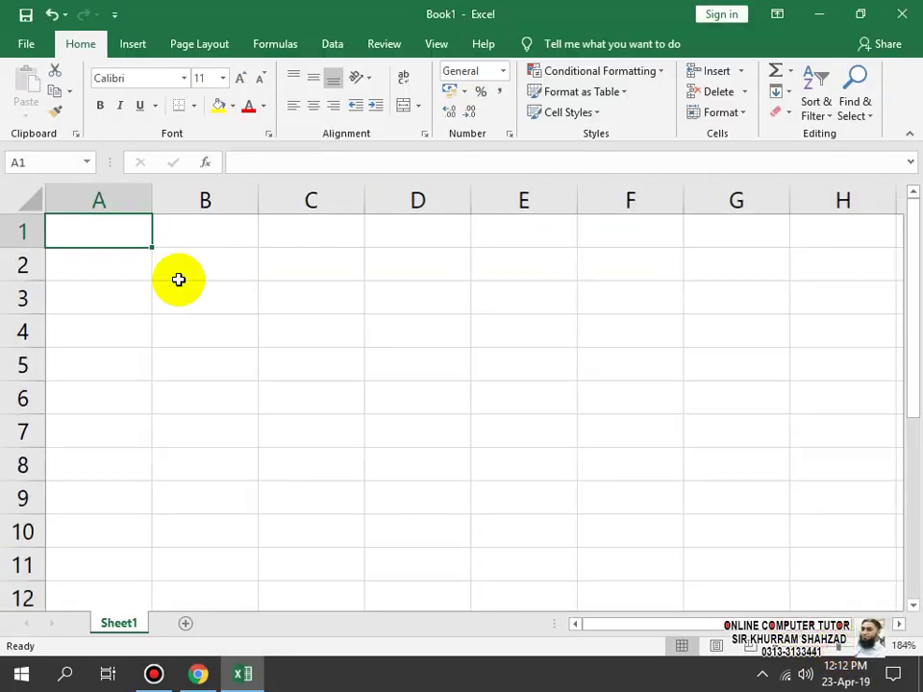
# - Enter the heading ONLINE COMPUTER TUTOR in cell A1
pyautogui.press('Return')
pyautogui.click(105, 238)
pyautogui.write('ONLINE')
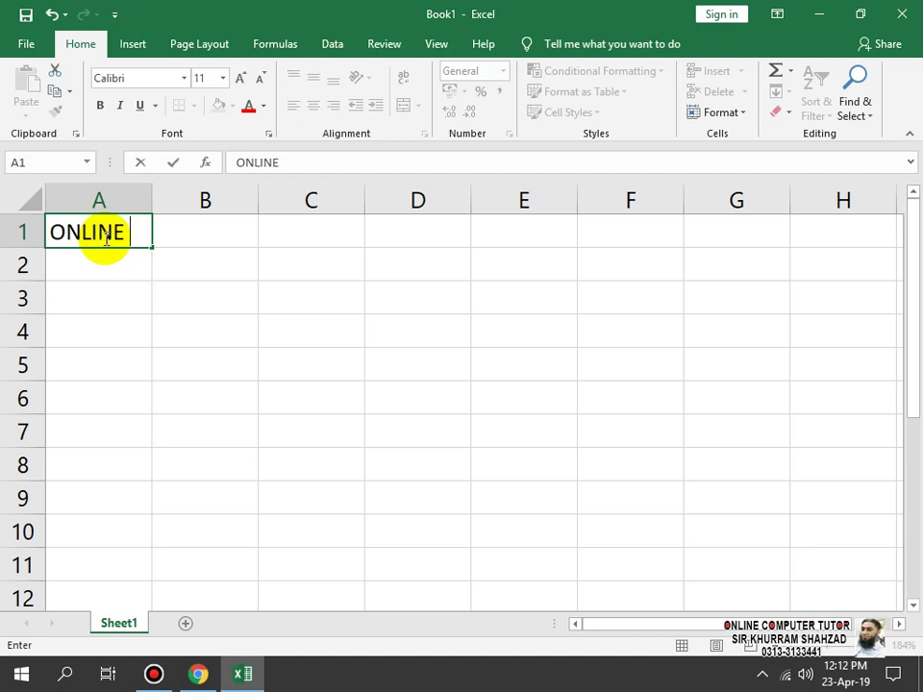
pyautogui.write(' COMPUTER')
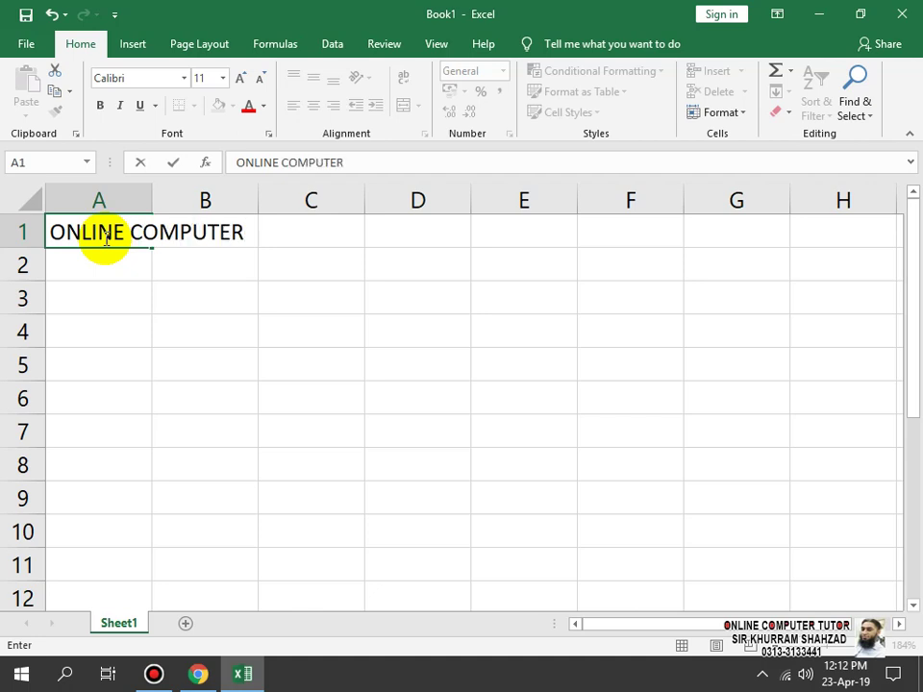
pyautogui.write(' TUTOR')
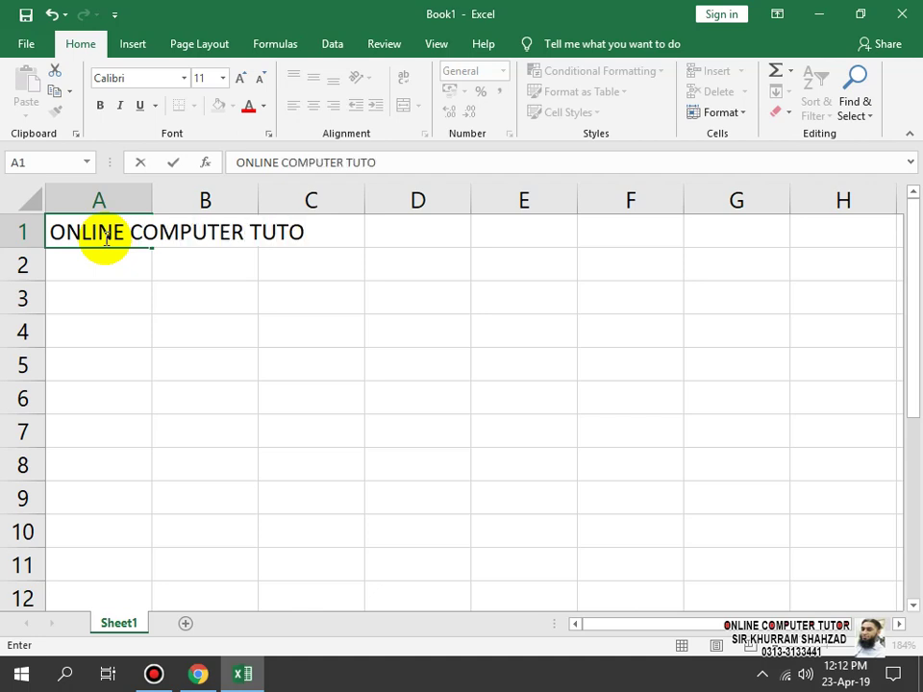
pyautogui.press('Return')
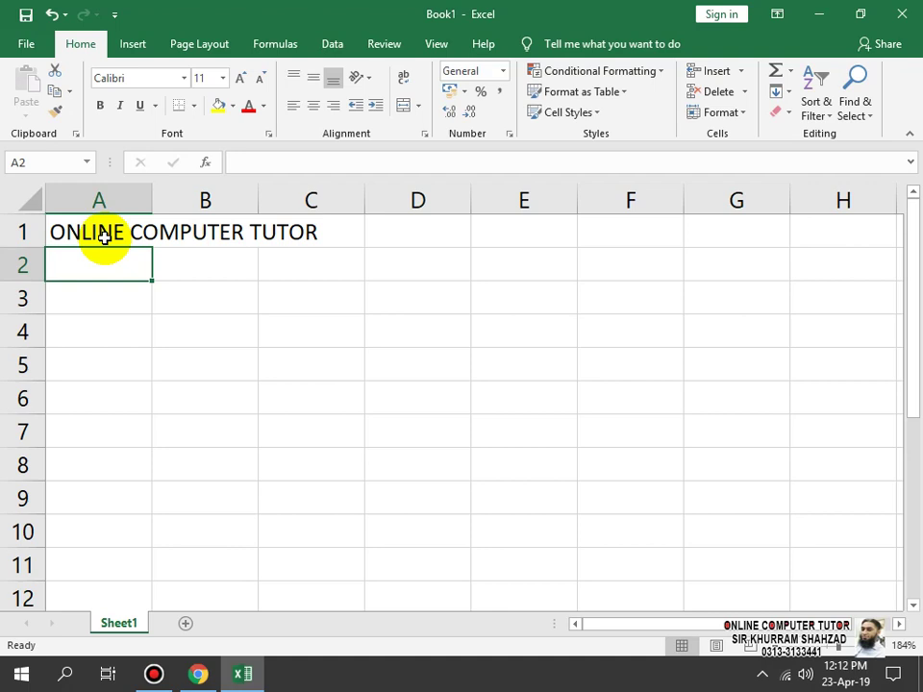
# - Enter the subtitle ATTENDANCE SHEET in cell A2
pyautogui.write('ATT')
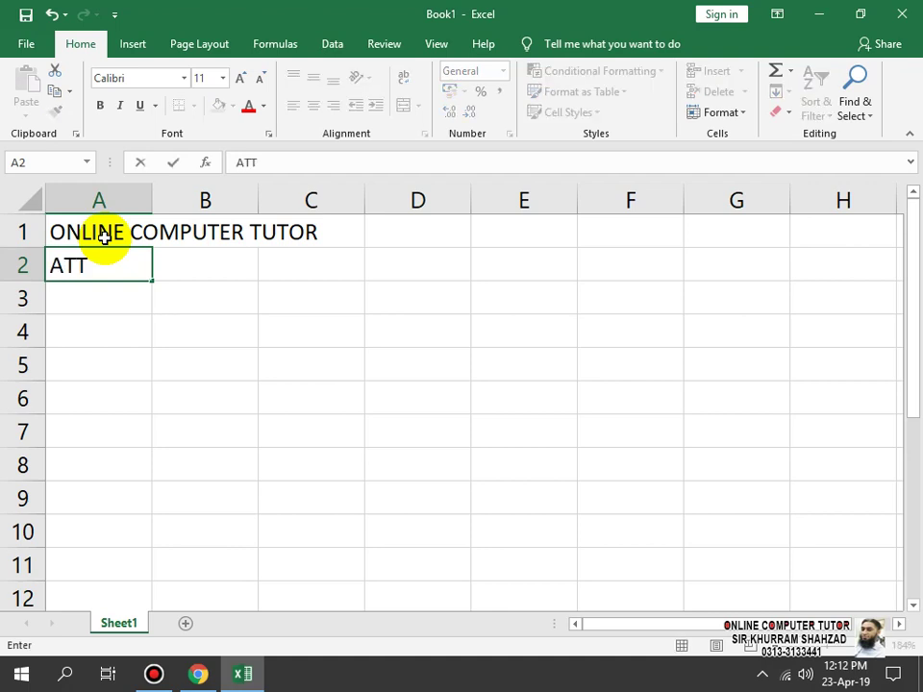
pyautogui.write('ENDANCE S')
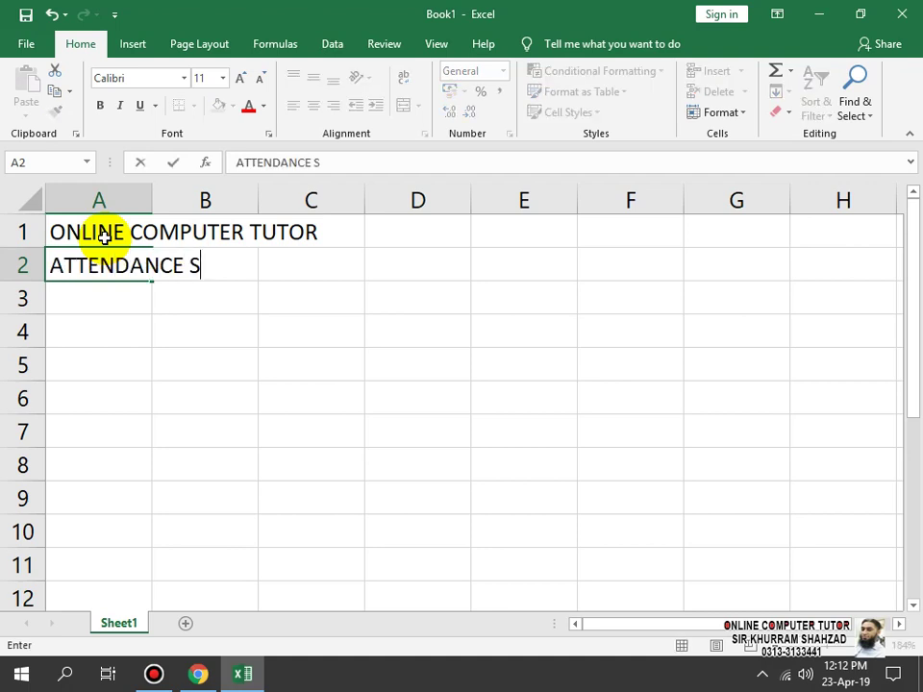
pyautogui.write('HEET')
pyautogui.press('Return')
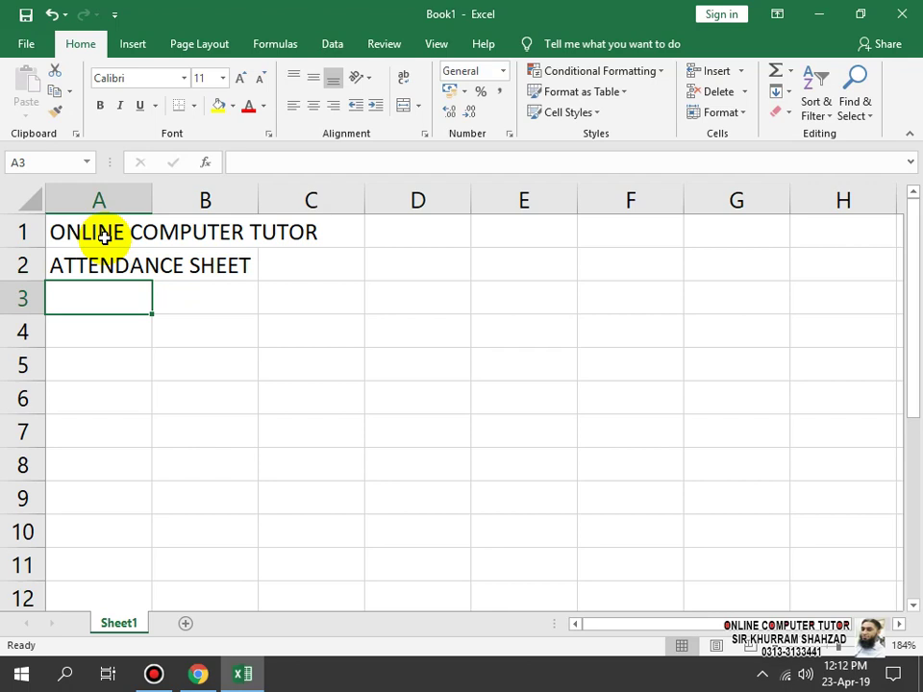
# - Enter the period line MONTH OF APRIL-2019 in cell A3
pyautogui.write('MONTH ')
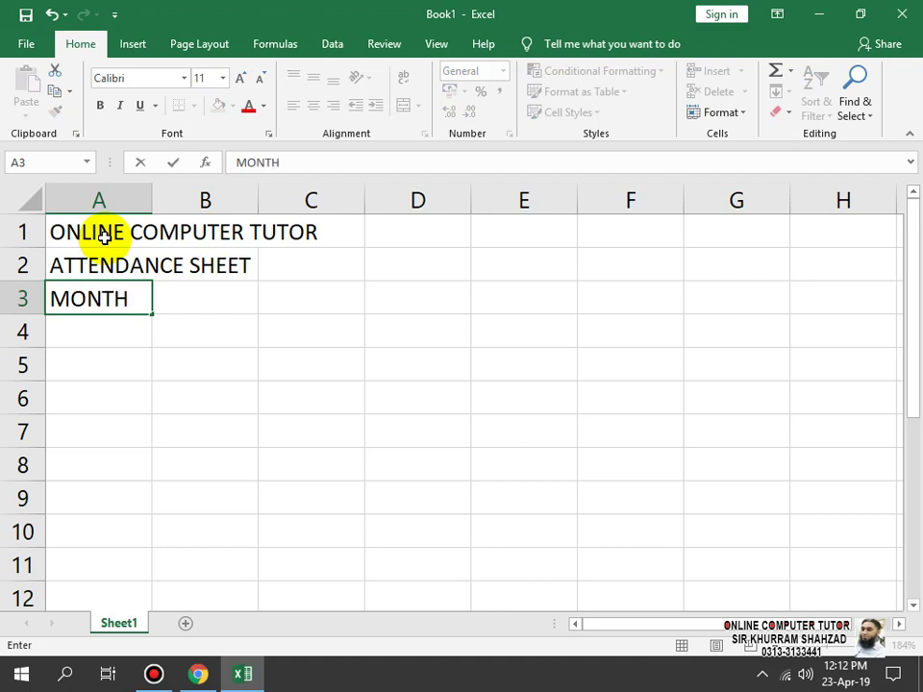
pyautogui.write('OF APRIL')
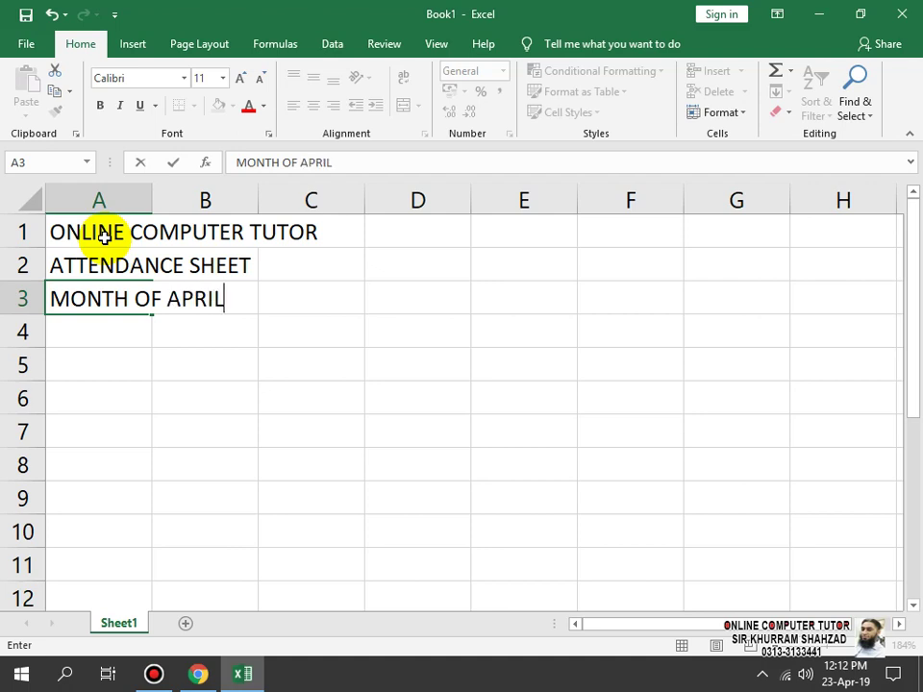
pyautogui.write('-20198')
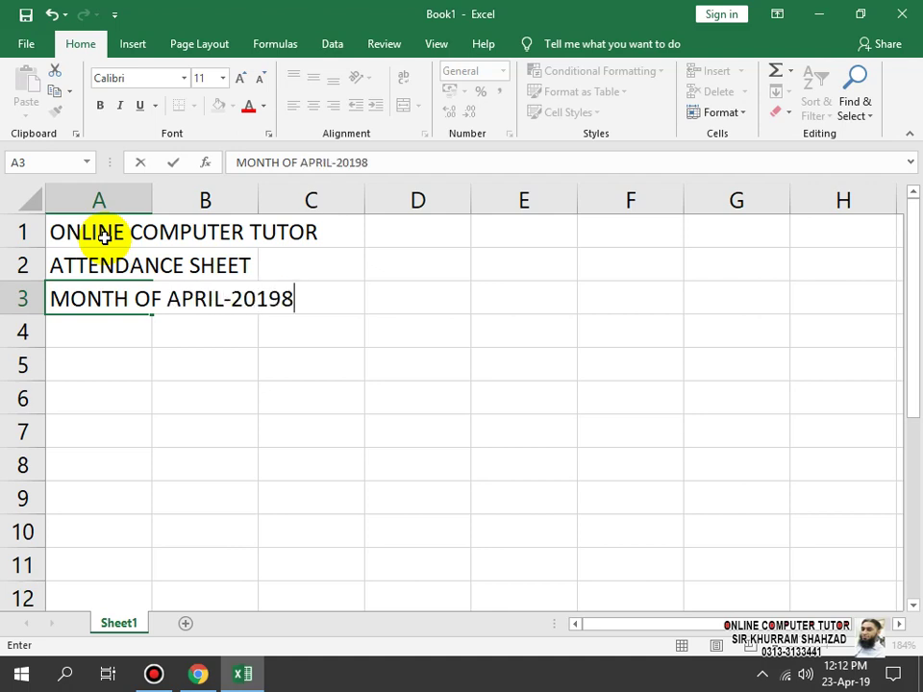
pyautogui.press('BackSpace')
pyautogui.press('Return')
# - Start the table's header row by entering S.No. in cell A6
pyautogui.press('Return')
pyautogui.press('Return')
pyautogui.press('Return')
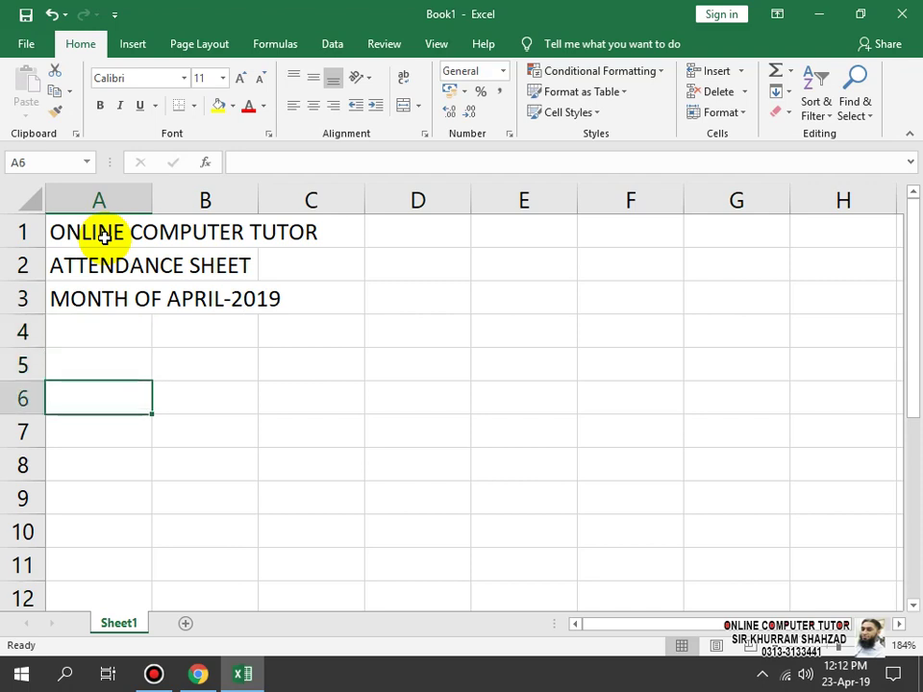
pyautogui.press('Up')
pyautogui.write('S.')
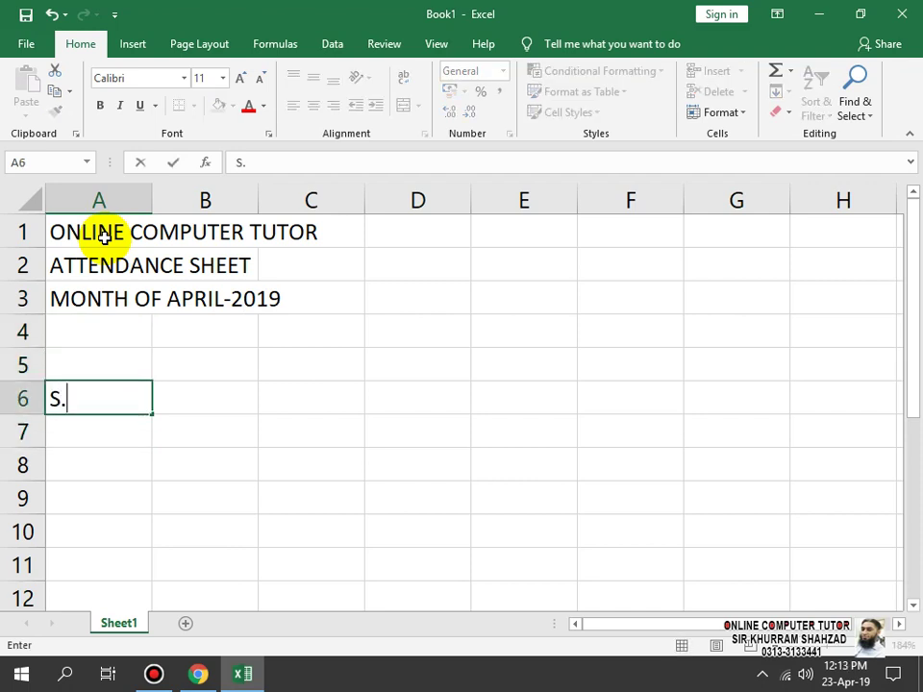
pyautogui.write('No.')
pyautogui.press('Tab')
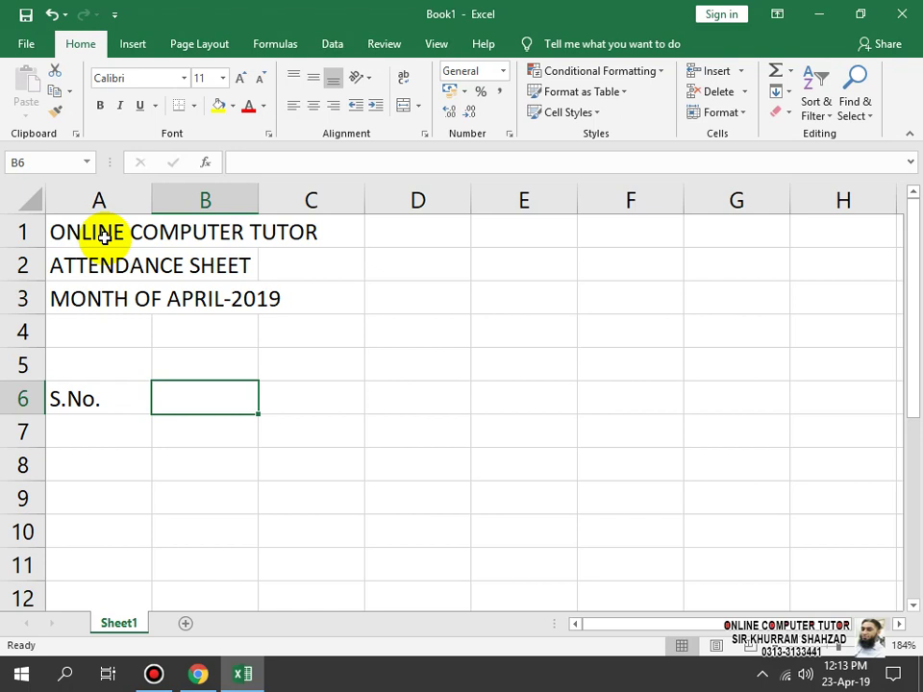
# - Enter GR# as the second column header in cell B6
pyautogui.write('ID')
pyautogui.press('Tab')
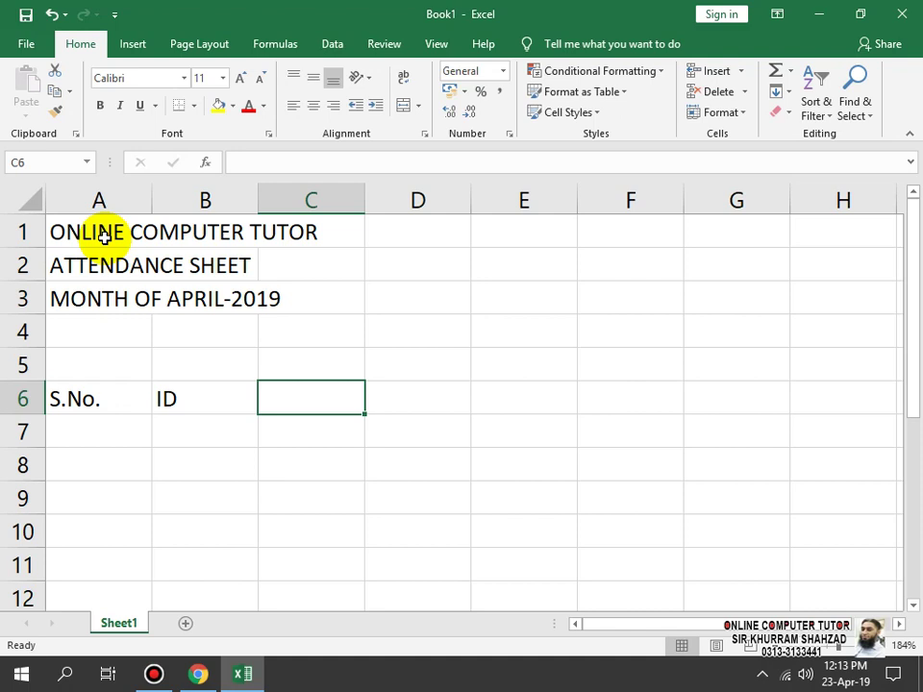
pyautogui.press('Left')
pyautogui.write('GR')
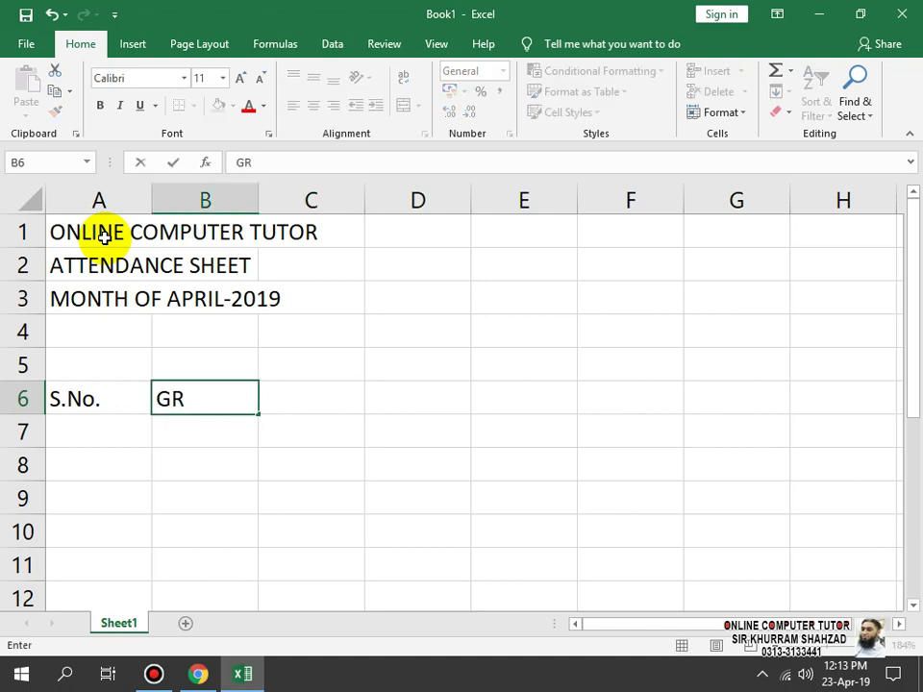
pyautogui.write('#')
pyautogui.press('Return')
pyautogui.press('Up')
pyautogui.press('Right')
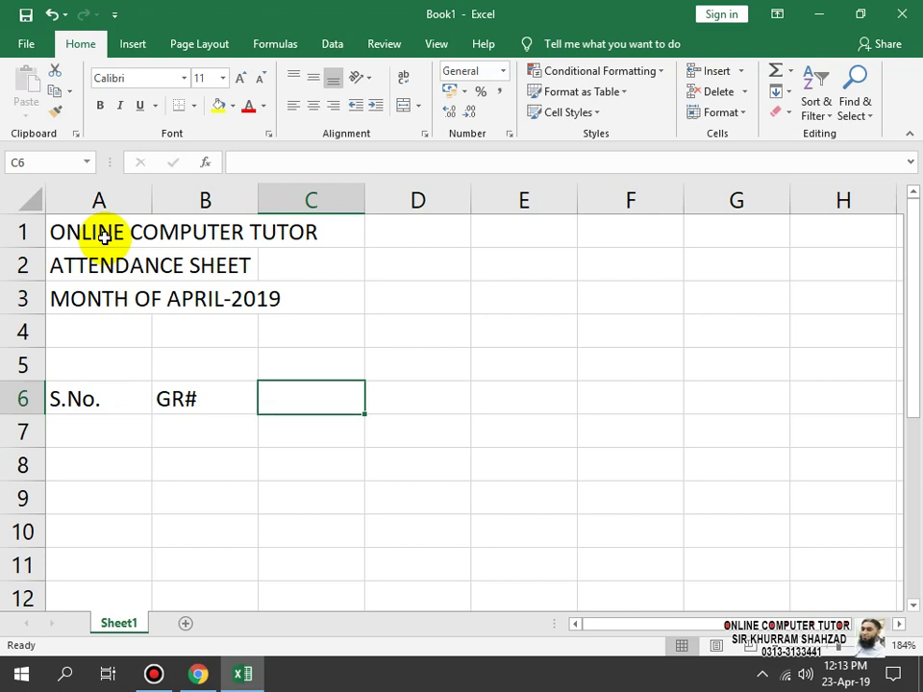
# - Enter the column headers Student Name in cell C6 and Course in cell D6
pyautogui.write('Student N')
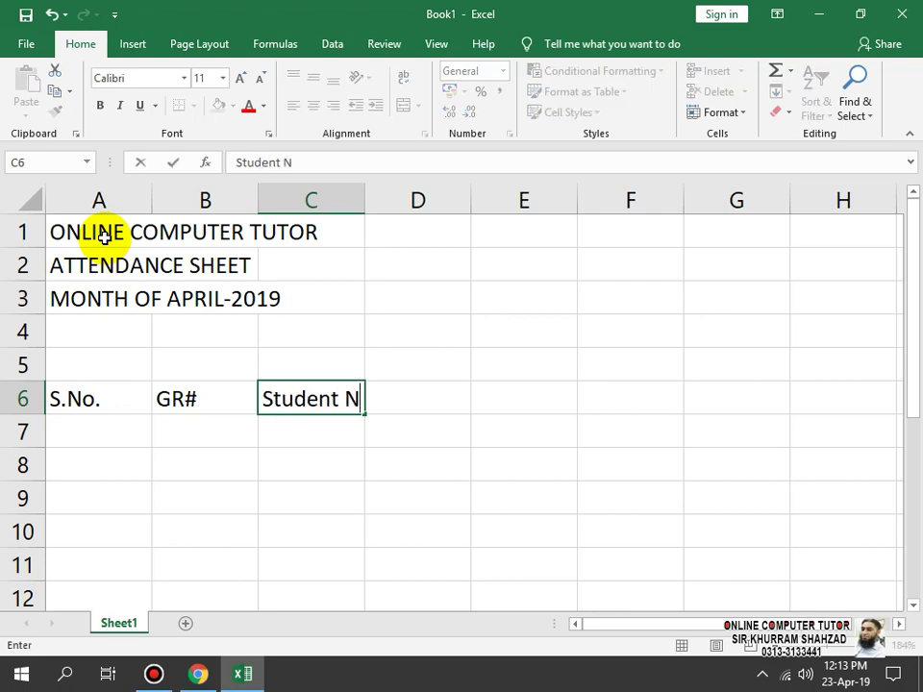
pyautogui.write('ame')
pyautogui.press('Return')
pyautogui.press('Right')
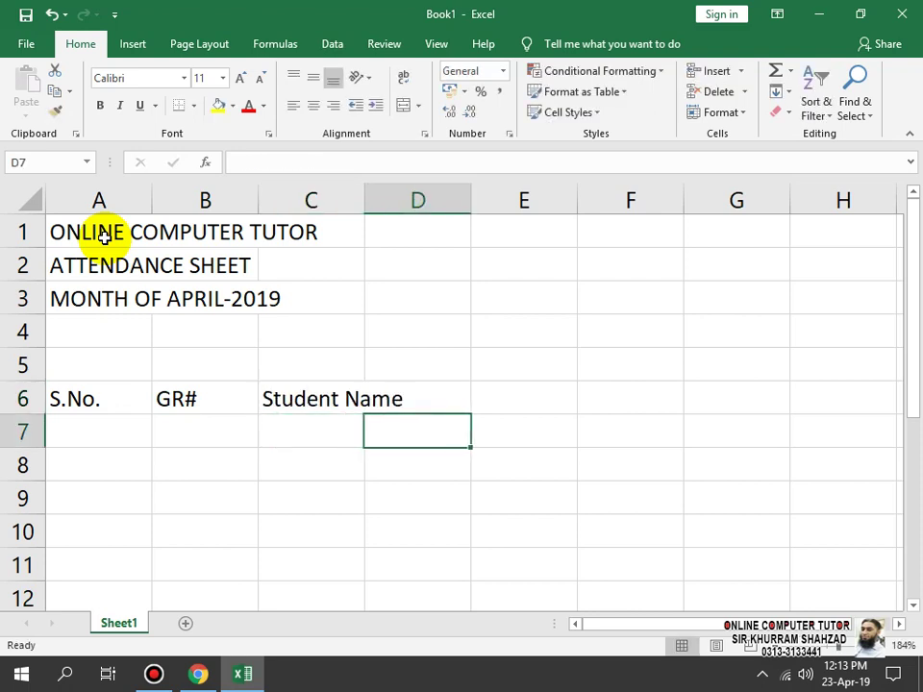
pyautogui.press('Up')
pyautogui.write('c')
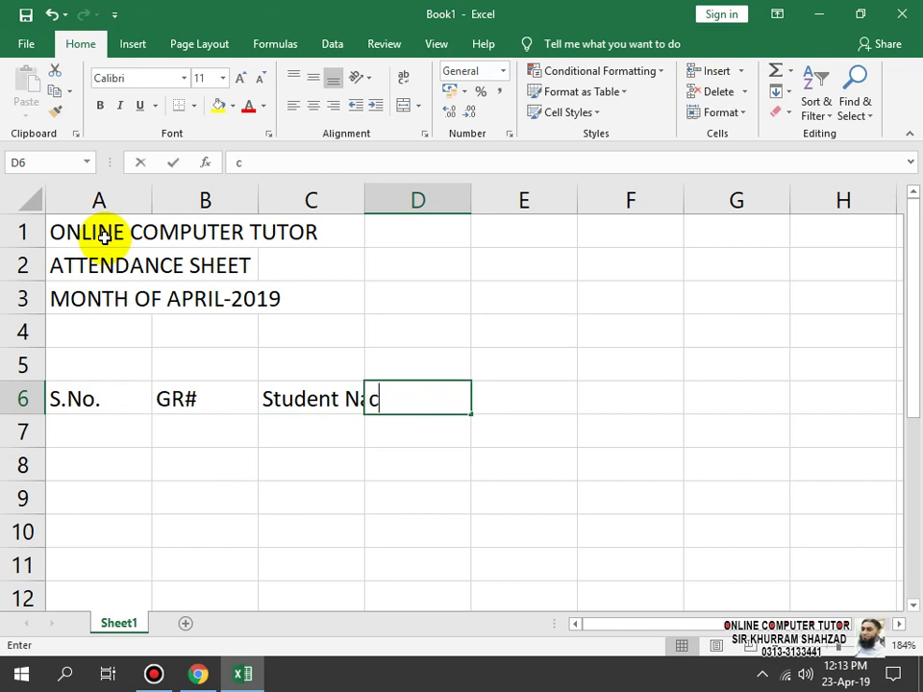
pyautogui.press('BackSpace')
pyautogui.write('COurse')
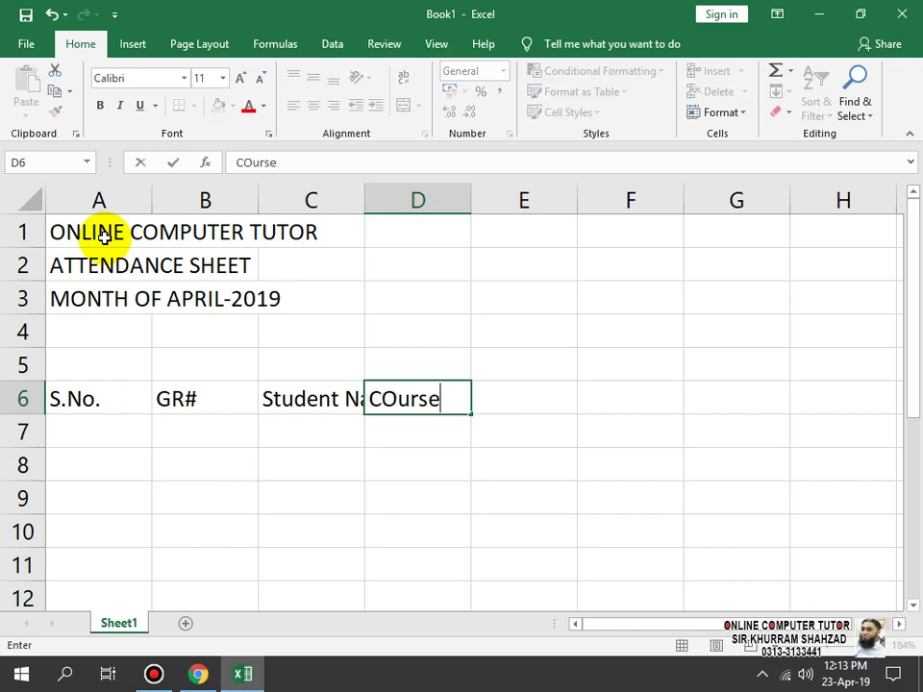
pyautogui.press('Return')
# - Enter the column header Timing in cell E6
pyautogui.press('Right')
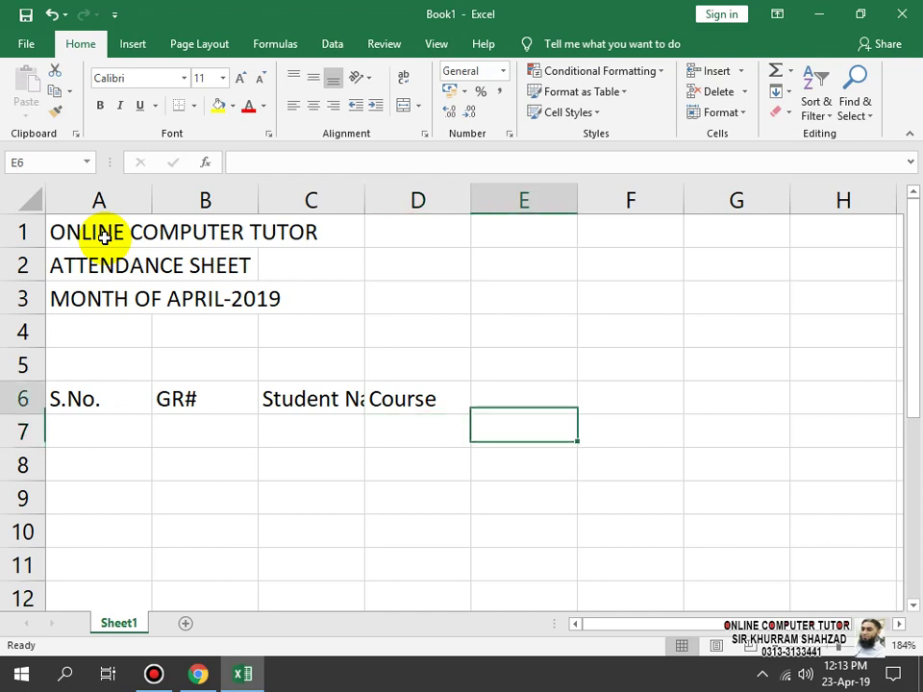
pyautogui.press('Up')
pyautogui.write('Timing')
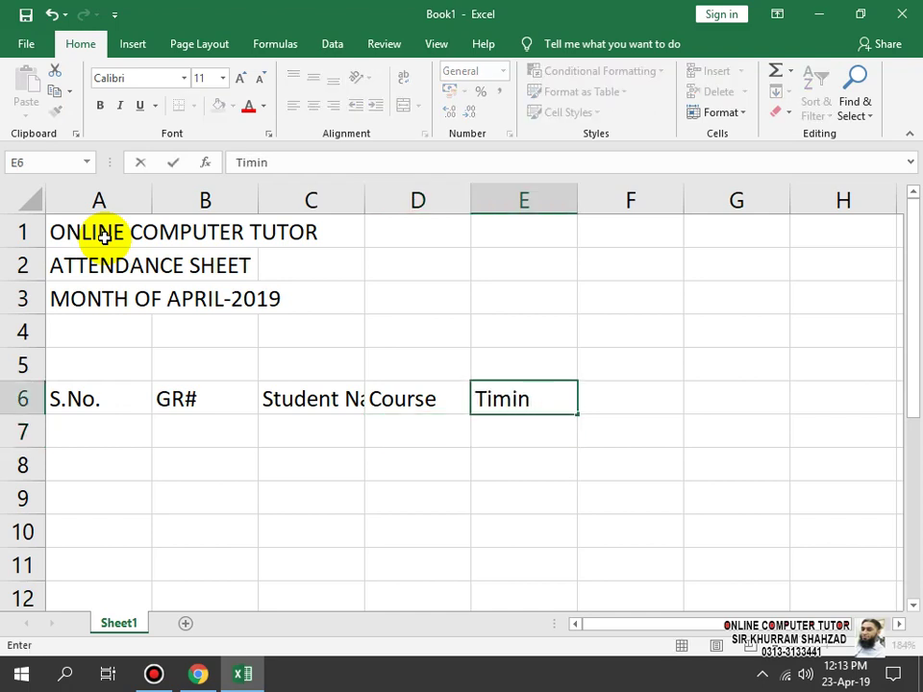
pyautogui.press('Return')
# - Fill the serial numbers 1 to 5 down cells A7:A11 and centre them horizontally
pyautogui.press('Left')
pyautogui.press('Home')
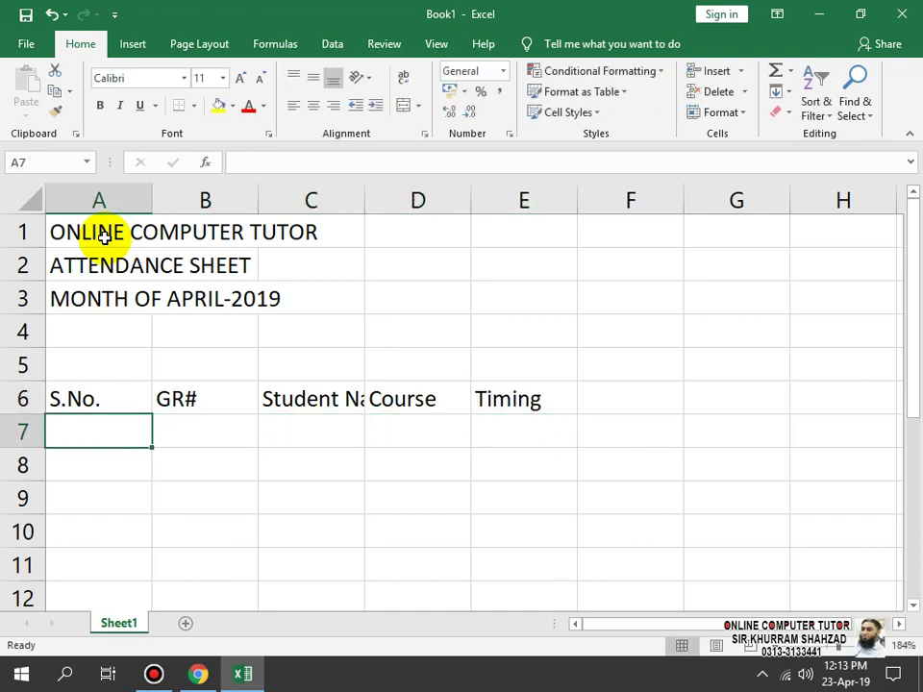
pyautogui.write('1')
pyautogui.press('Return')
pyautogui.write('2')
pyautogui.press('Return')
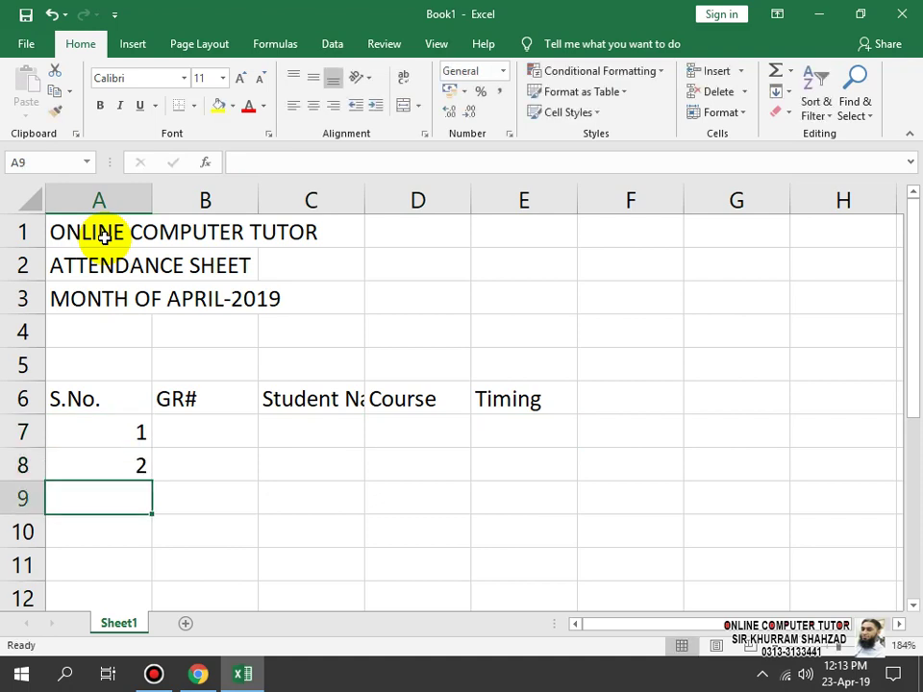
pyautogui.moveTo(82, 431); pyautogui.dragTo(100, 462)
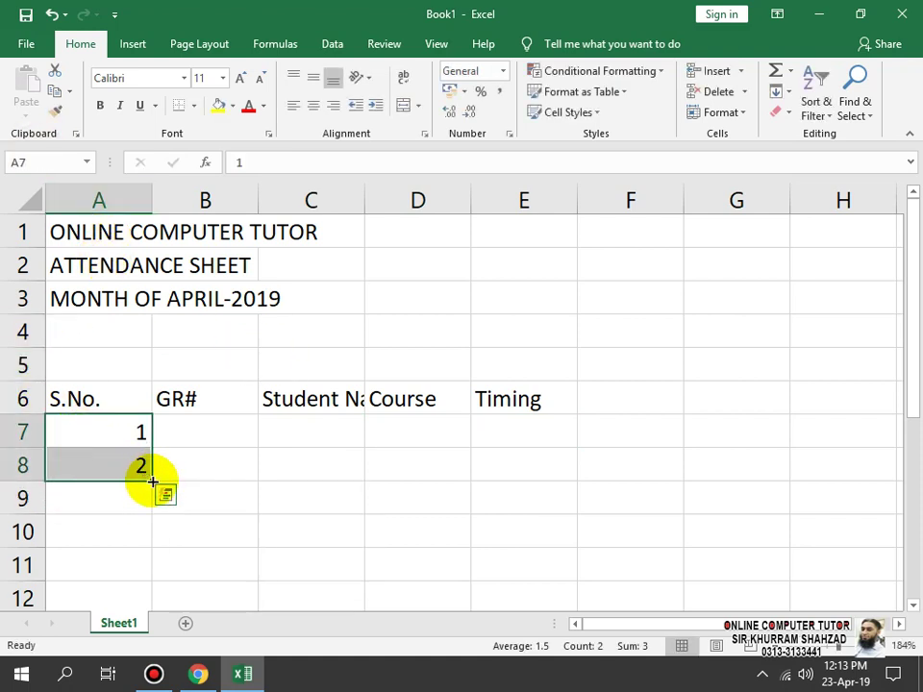
pyautogui.moveTo(151, 480); pyautogui.dragTo(152, 574)
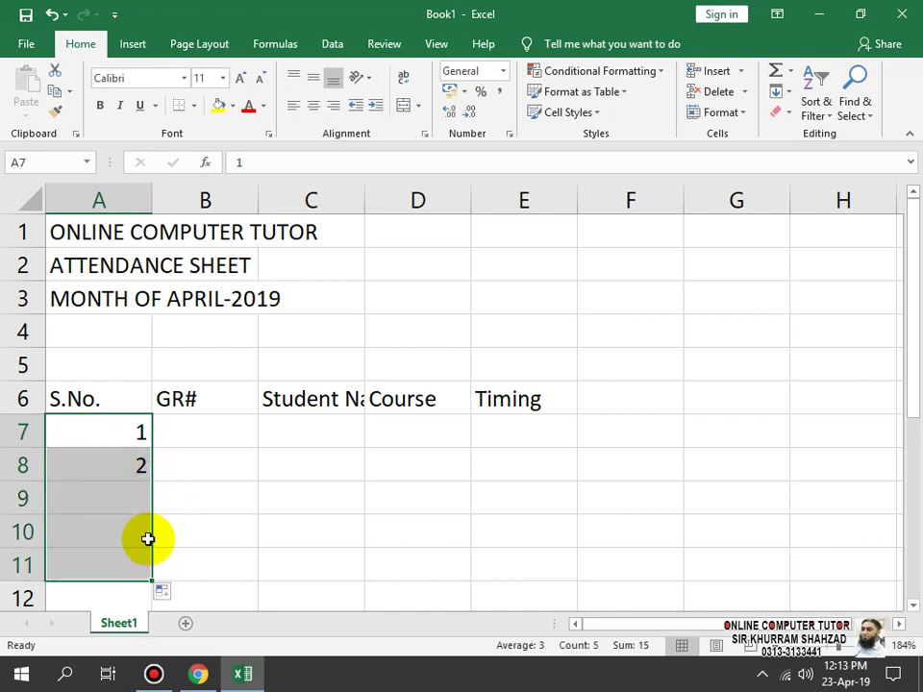
pyautogui.click(314, 106)
# - Enter the first student's GR number, with its letter prefix and hyphen, in cell B7
pyautogui.click(194, 432)
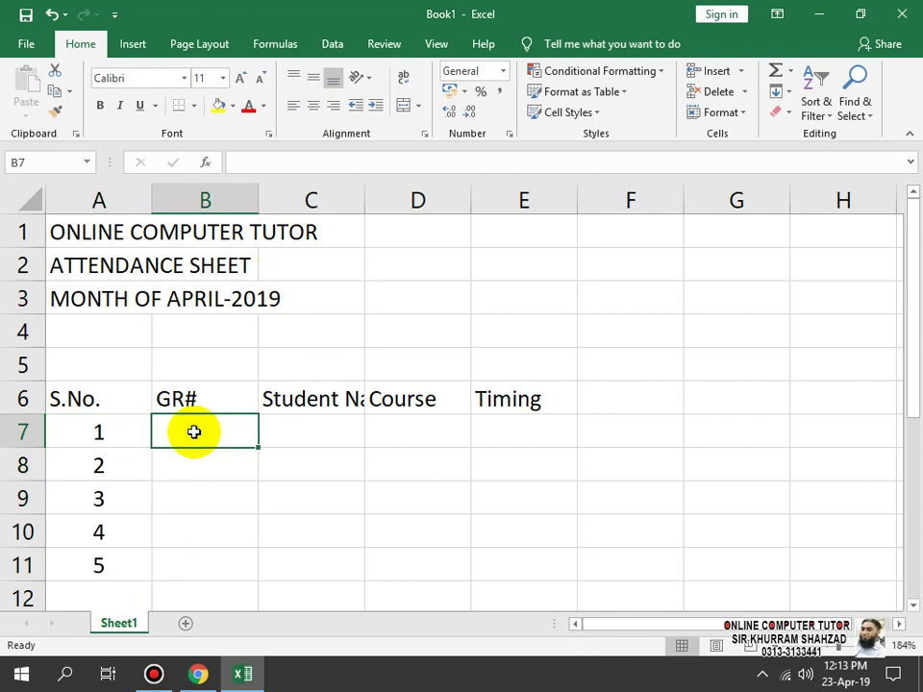
pyautogui.write('K100')
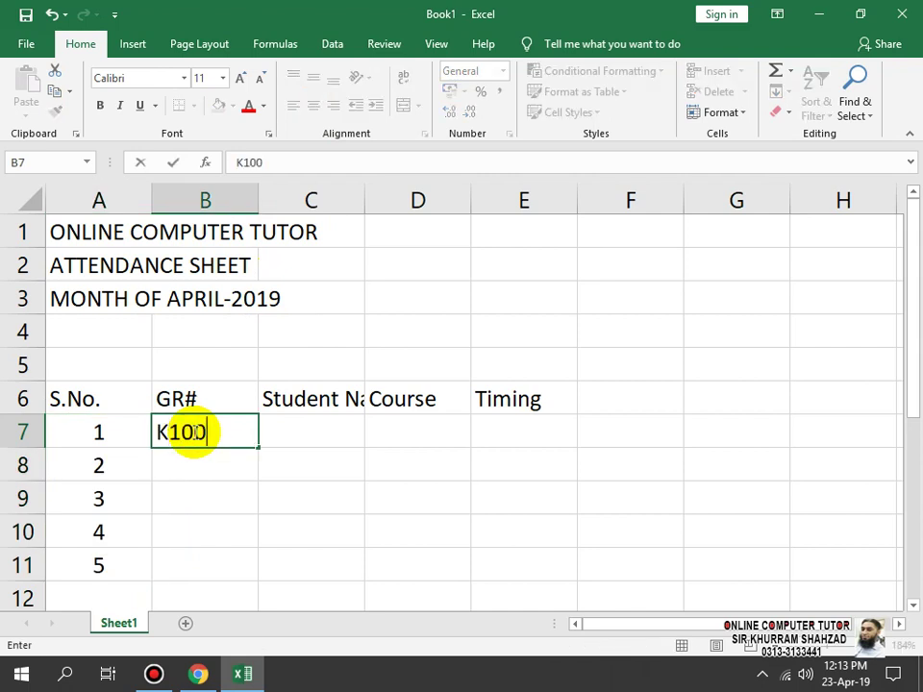
pyautogui.press('BackSpace')
pyautogui.press('BackSpace')
pyautogui.press('BackSpace')
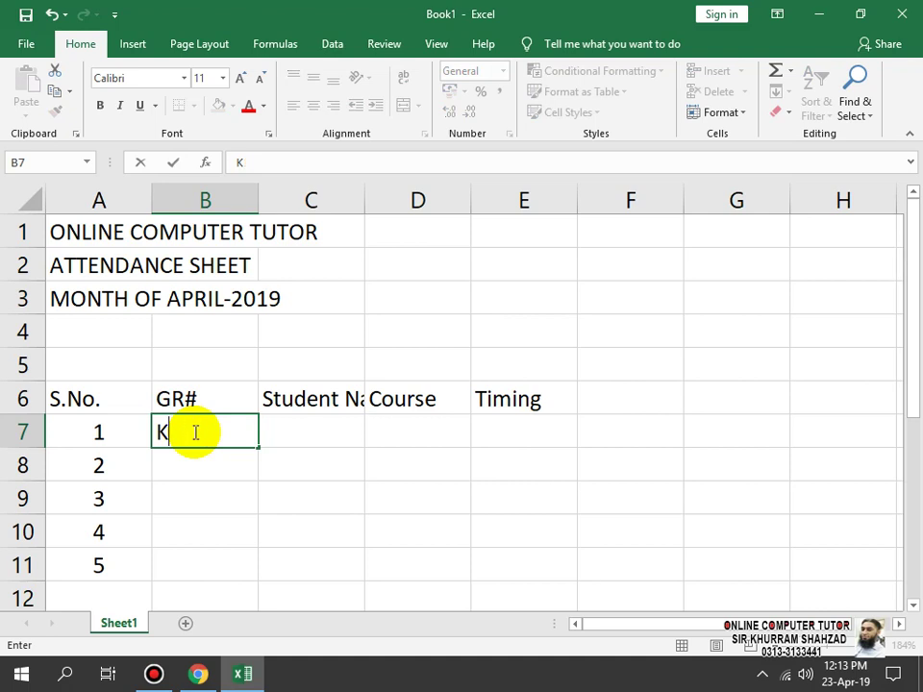
pyautogui.write('-1001')
pyautogui.press('Return')
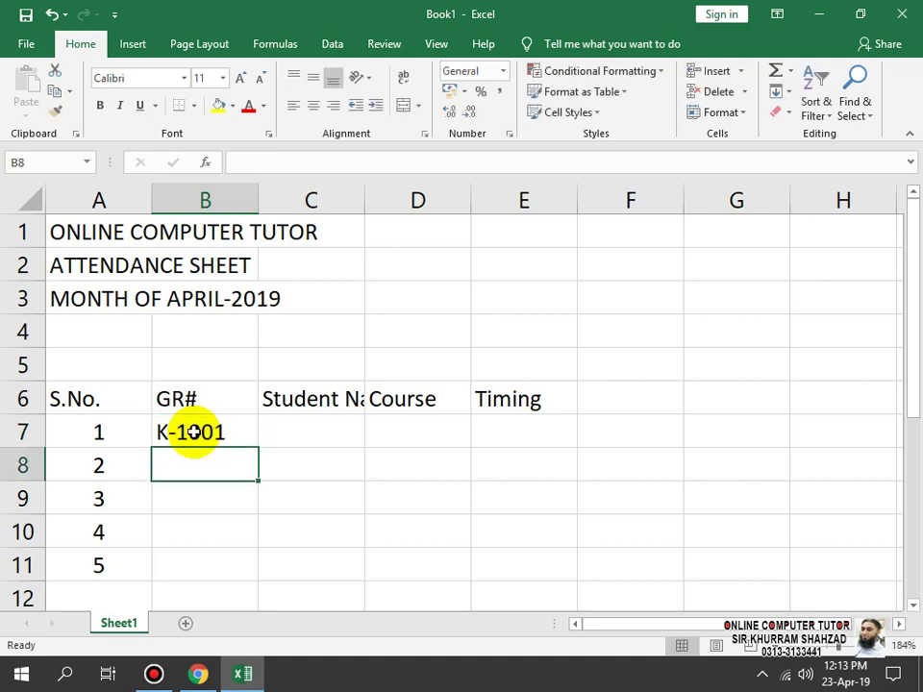
# - Enter the second student's GR number in cell B8 and fill the GR number series down to cell B11
pyautogui.hotkey('ctrl', "'")
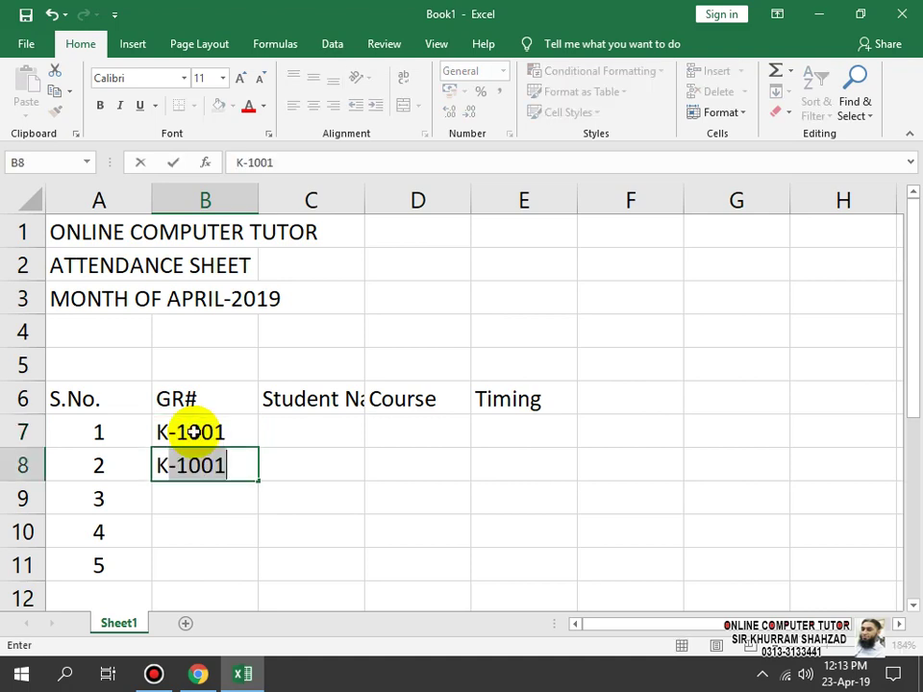
pyautogui.press('BackSpace')
pyautogui.write('2')
pyautogui.press('Return')
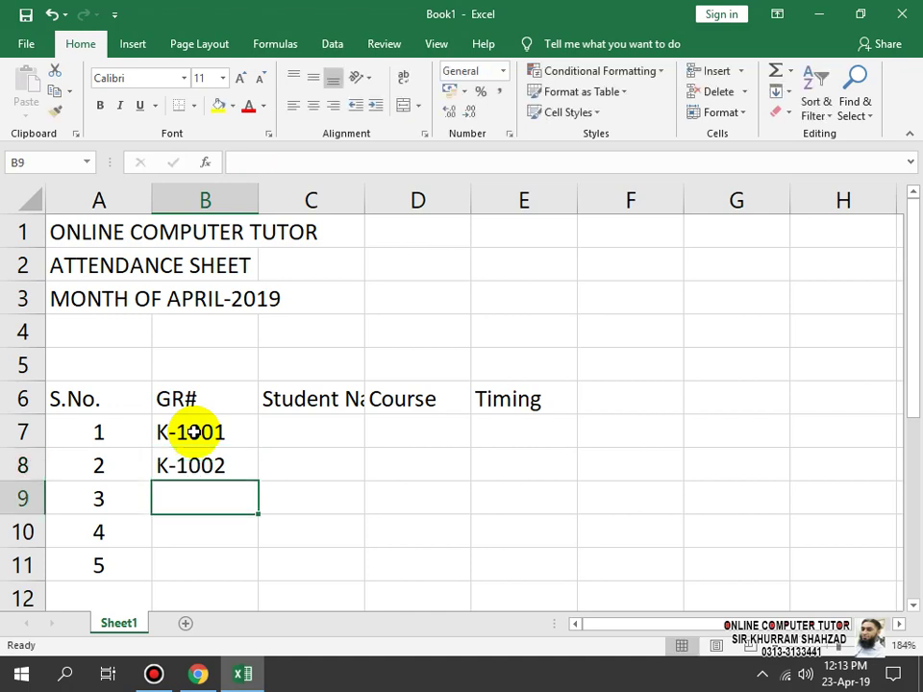
pyautogui.click(194, 432)
pyautogui.hotkey('shift', 'Down')
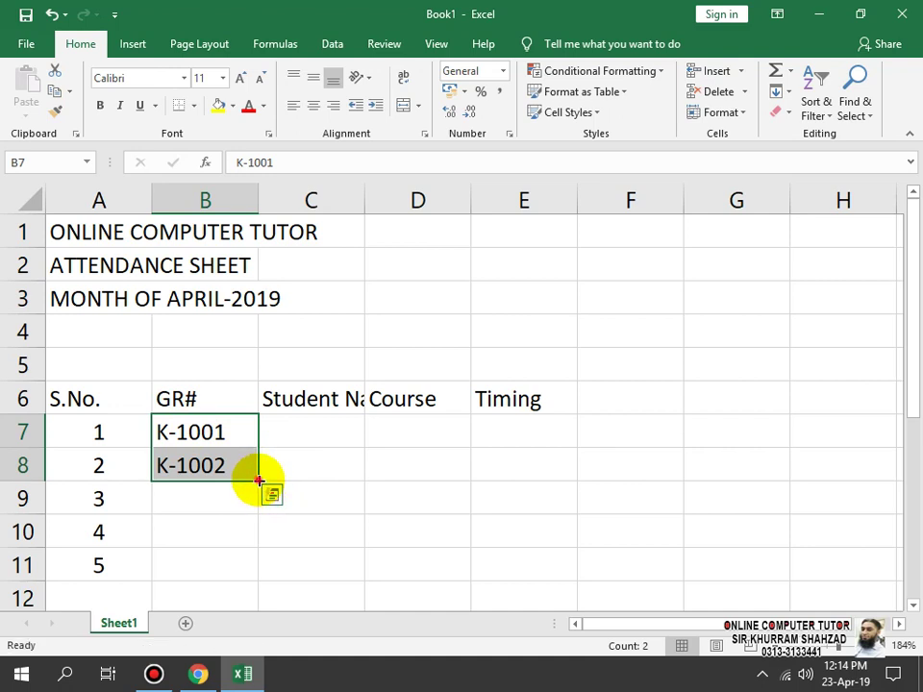
pyautogui.moveTo(257, 480); pyautogui.dragTo(243, 577)
# - Enter the placeholder student names A in cell C7 and B in cell C8
pyautogui.click(319, 421)
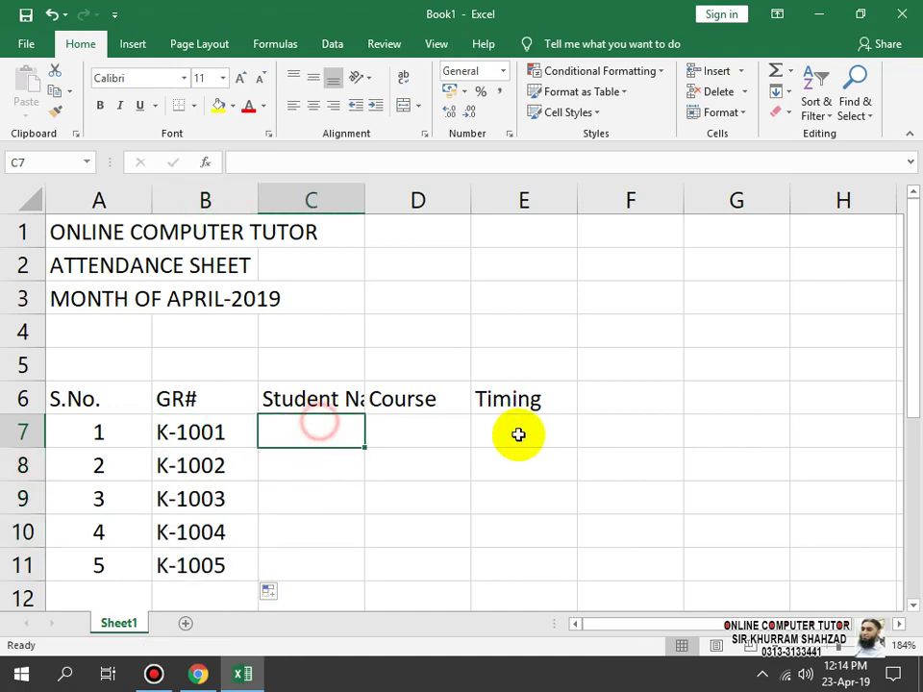
pyautogui.write('A')
pyautogui.press('Return')
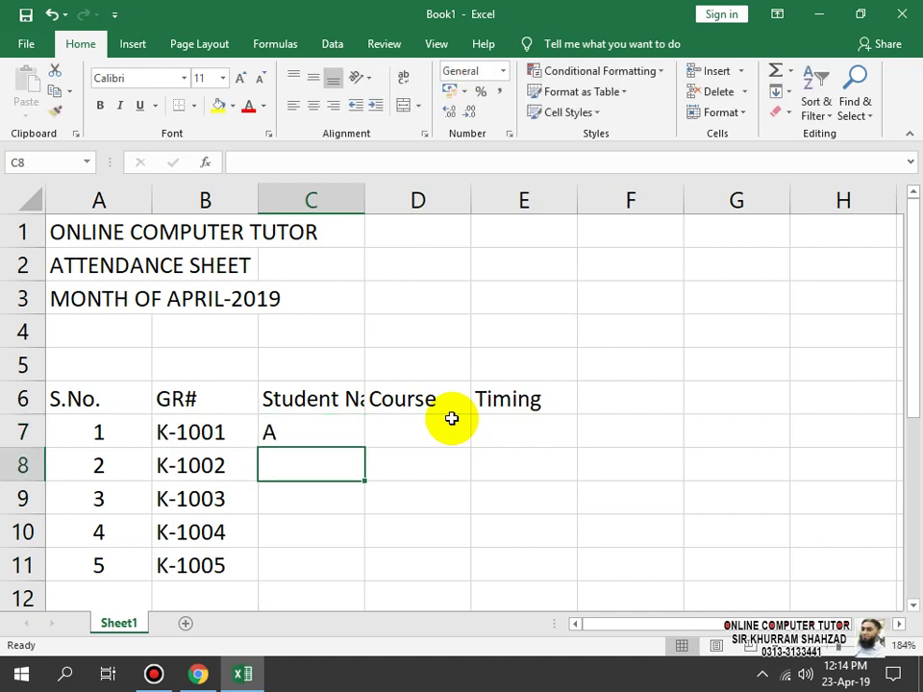
pyautogui.write('V')
pyautogui.press('Return')
pyautogui.press('Up')
pyautogui.write('b')
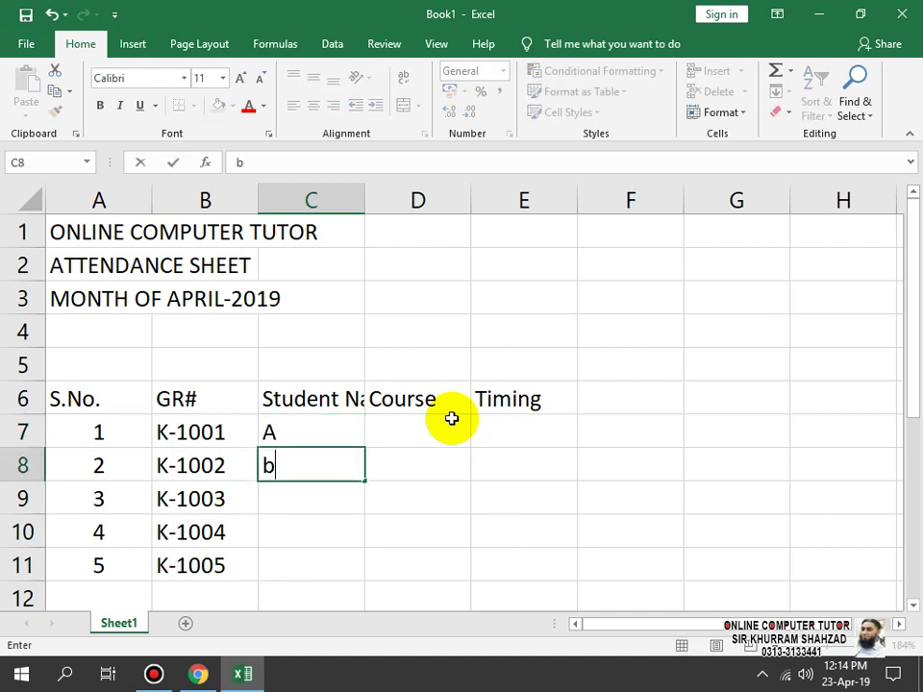
pyautogui.press('BackSpace')
pyautogui.write('B')
pyautogui.press('Return')
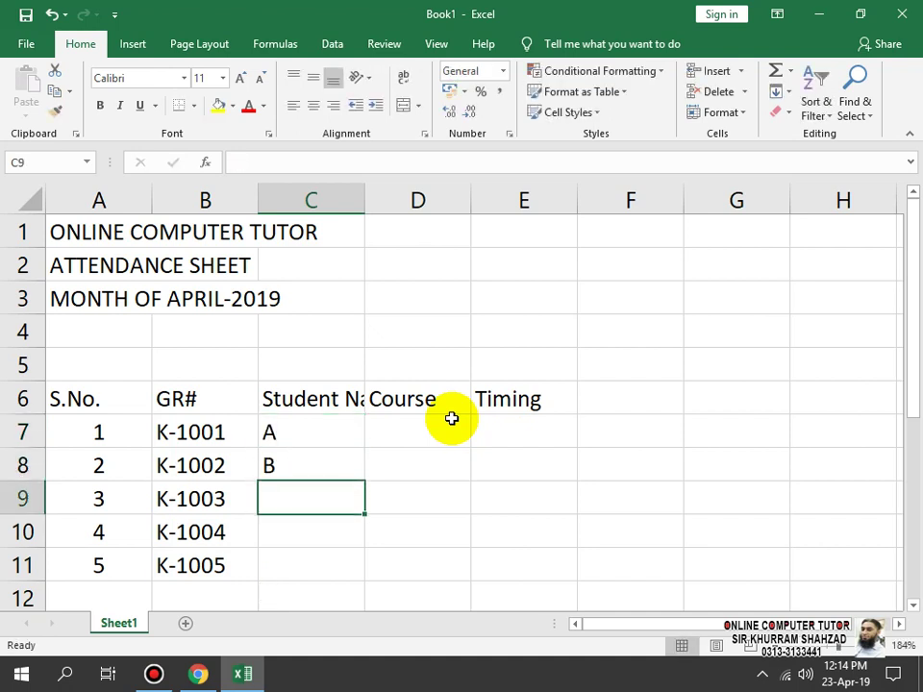
# - Enter the placeholder student names C, D and E in cells C9 to C11
pyautogui.write('C')
pyautogui.press('Return')
pyautogui.write('D')
pyautogui.press('Return')
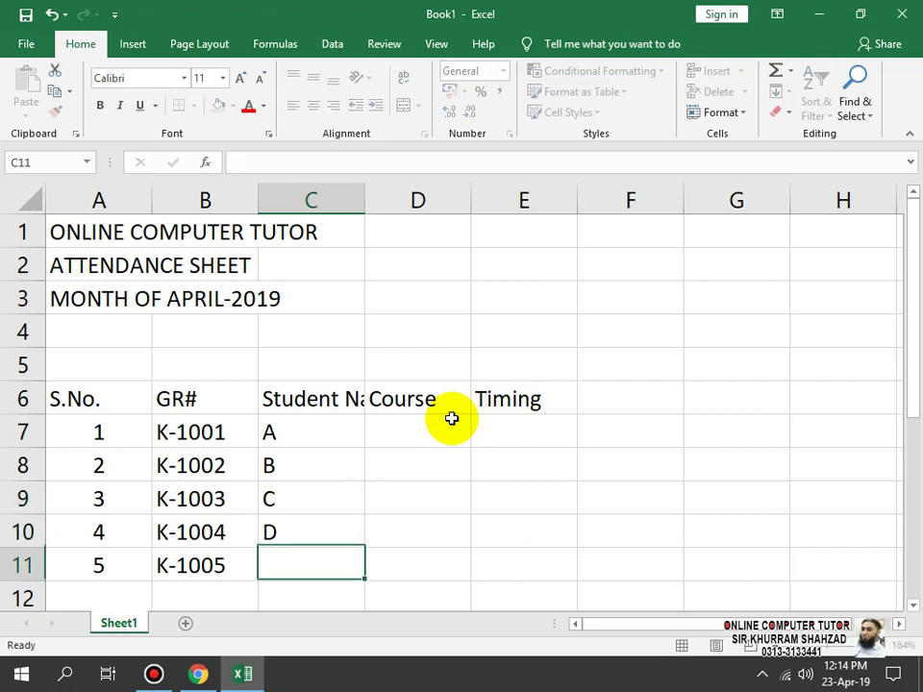
pyautogui.write('E')
pyautogui.press('Right')
# - Enter the course Adv-MSO for the first student in cell D7
pyautogui.press('Up')
pyautogui.press('Up')
pyautogui.press('Up')
pyautogui.press('Up')
pyautogui.press('Up')
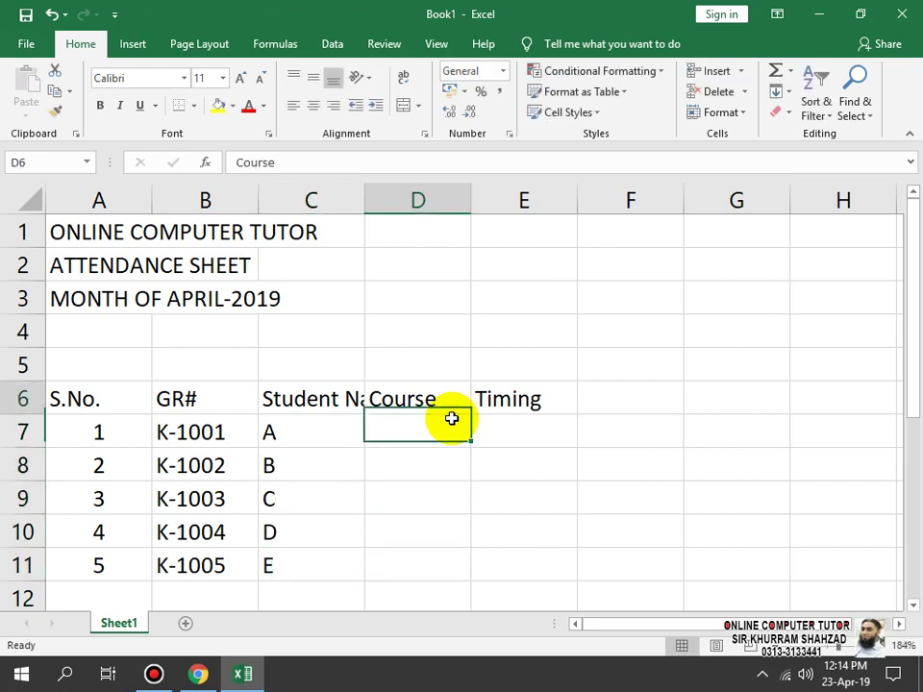
pyautogui.click(450, 417)
pyautogui.write('Adv')
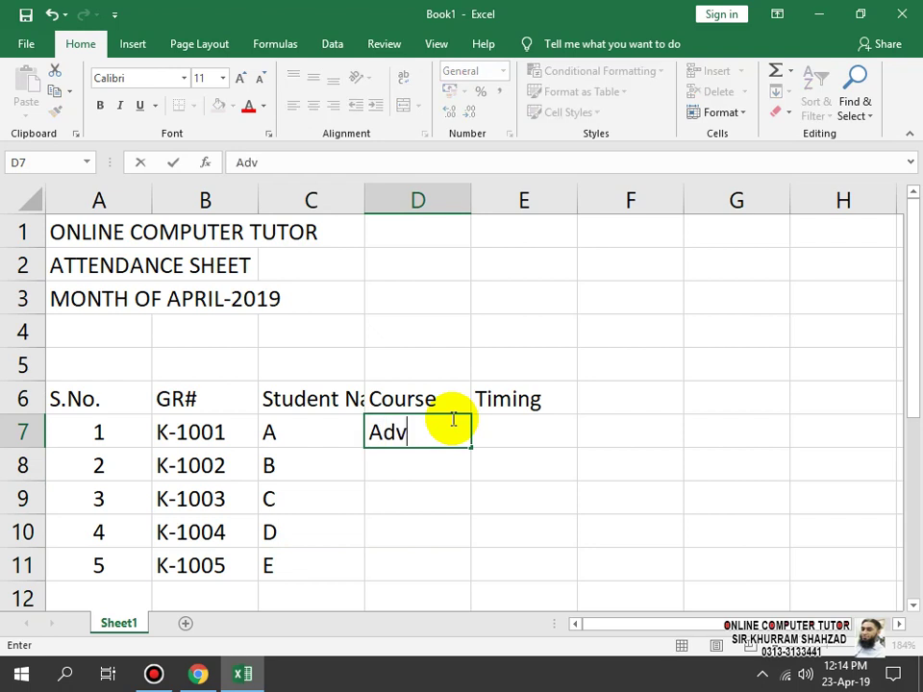
pyautogui.write('.')
pyautogui.write('M')
pyautogui.press('BackSpace')
pyautogui.press('BackSpace')
pyautogui.write('-MSO')
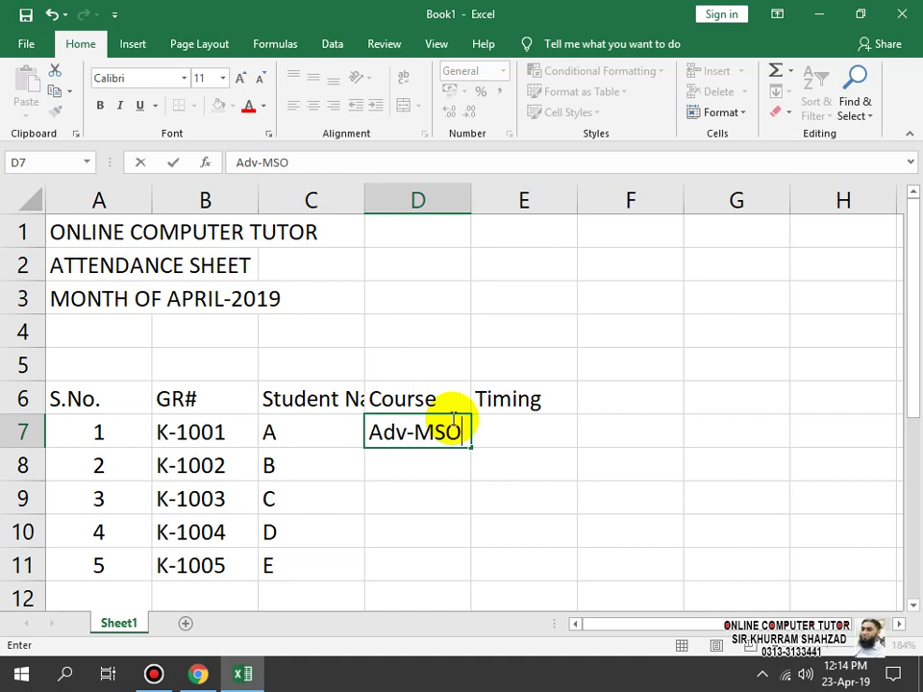
pyautogui.press('Return')
# - Copy the course from cell D7 into cells D8:D11 for the remaining students
pyautogui.click(452, 420)
pyautogui.hotkey('ctrl', 'c')
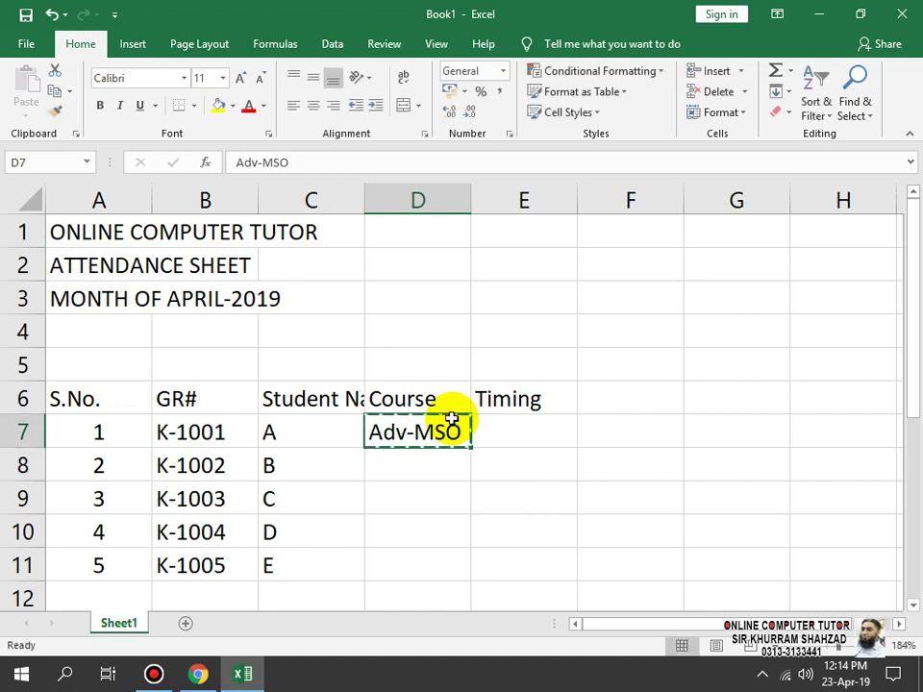
pyautogui.press('Down')
pyautogui.hotkey('shift', 'Down')
pyautogui.hotkey('shift', 'Down')
pyautogui.hotkey('shift', 'Down')
pyautogui.hotkey('ctrl', 'v')
pyautogui.press('Escape')
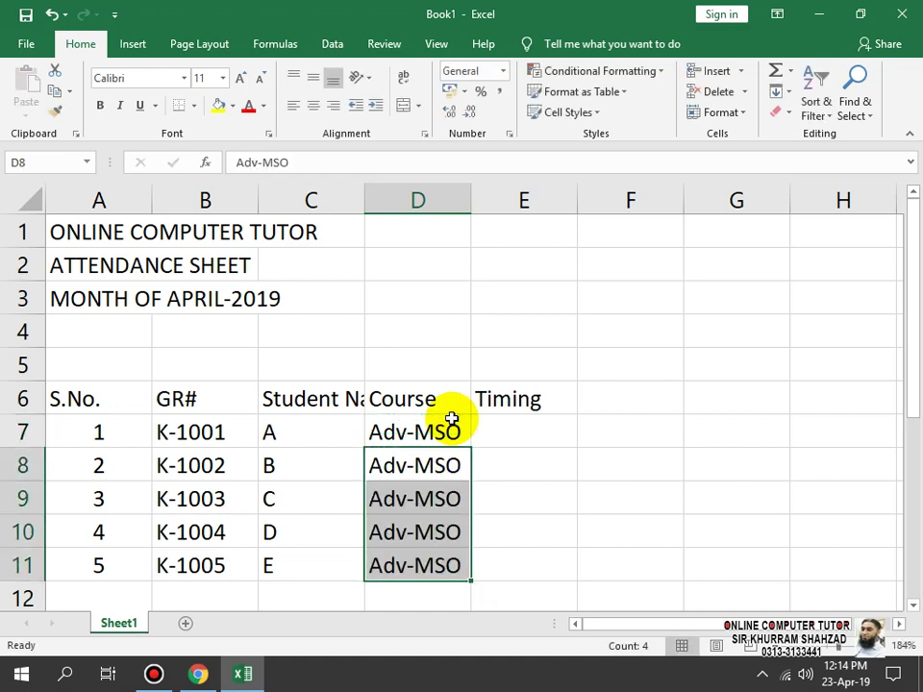
# - Enter the timing 5 to 6 for the first student in cell E7
pyautogui.press('Up')
pyautogui.press('Right')
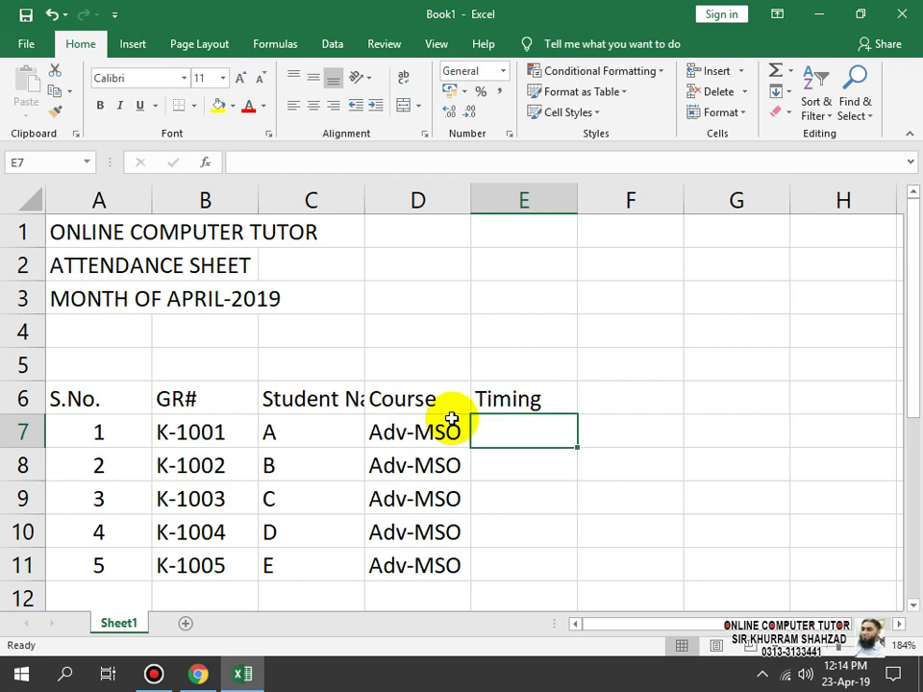
pyautogui.write('5 to 6')
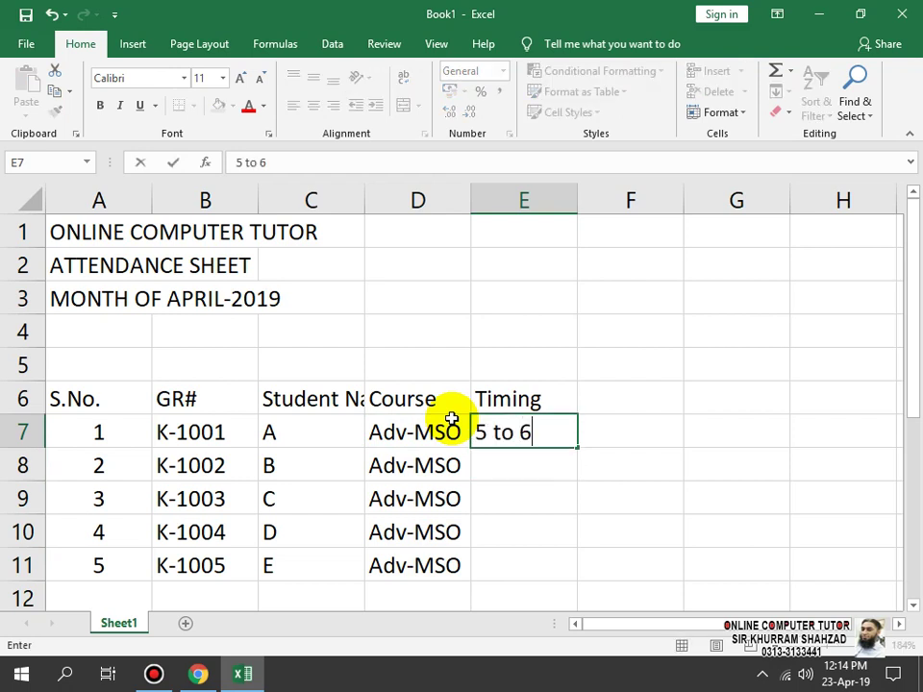
pyautogui.press('Return')
# - Copy the timing from cell E7 into cells E8:E11 for the remaining students
pyautogui.press('Up')
pyautogui.hotkey('ctrl', 'c')
pyautogui.press('Down')
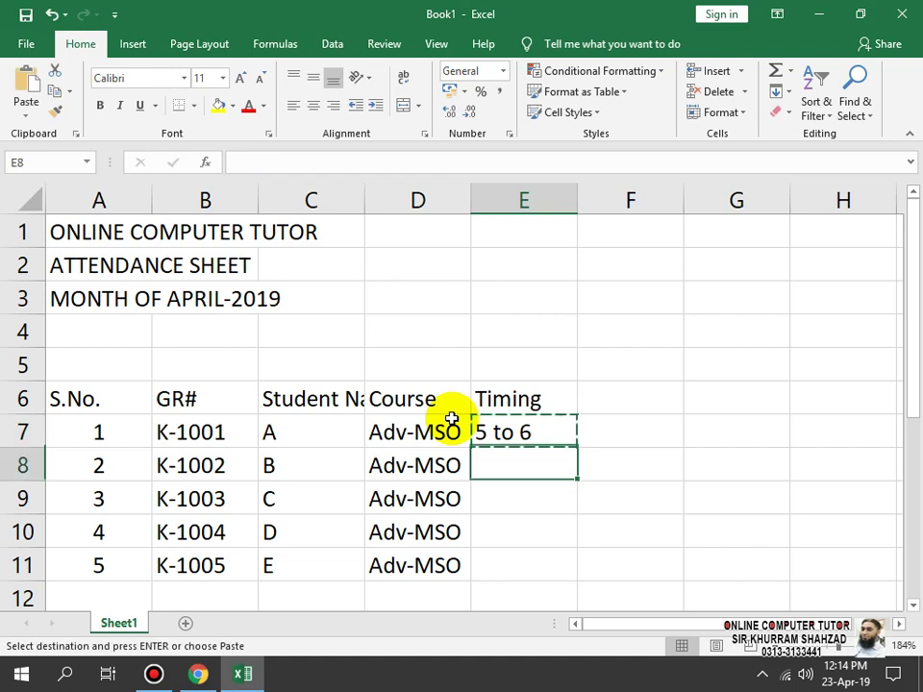
pyautogui.hotkey('shift', 'Down')
pyautogui.hotkey('shift', 'Down')
pyautogui.hotkey('shift', 'Down')
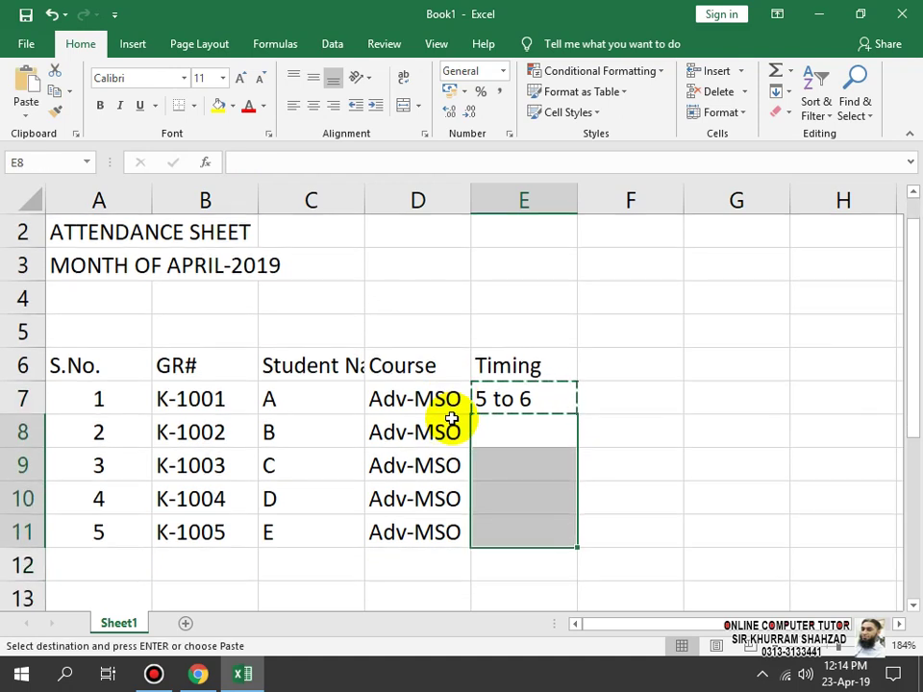
pyautogui.hotkey('ctrl', 'v')
pyautogui.press('Right')
pyautogui.press('Up')
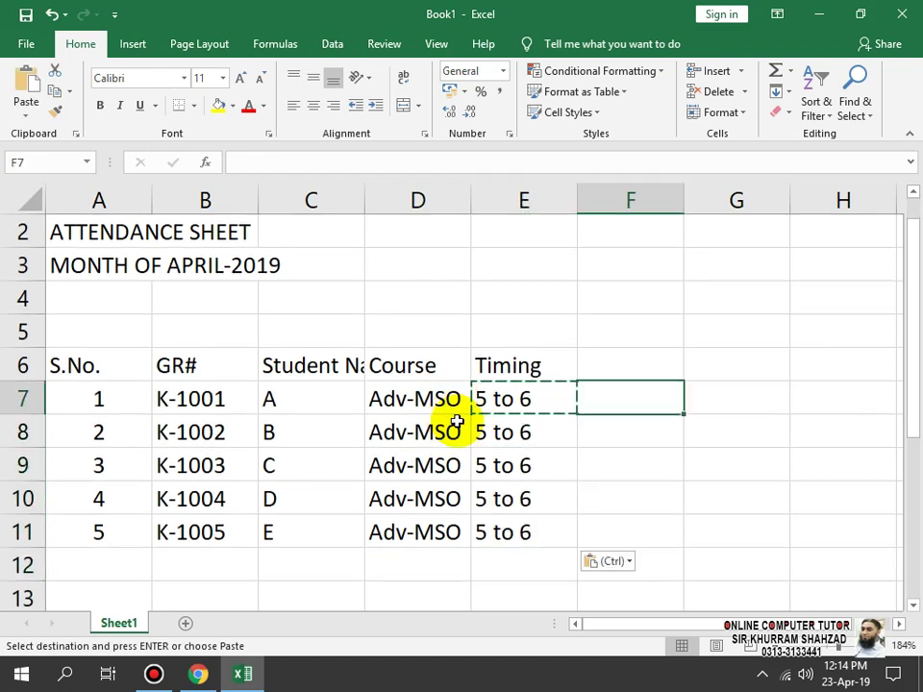
# - Centre the GR numbers in B7:B11 and the course and timing entries in D7:E11 horizontally
pyautogui.moveTo(490, 433); pyautogui.dragTo(464, 433)
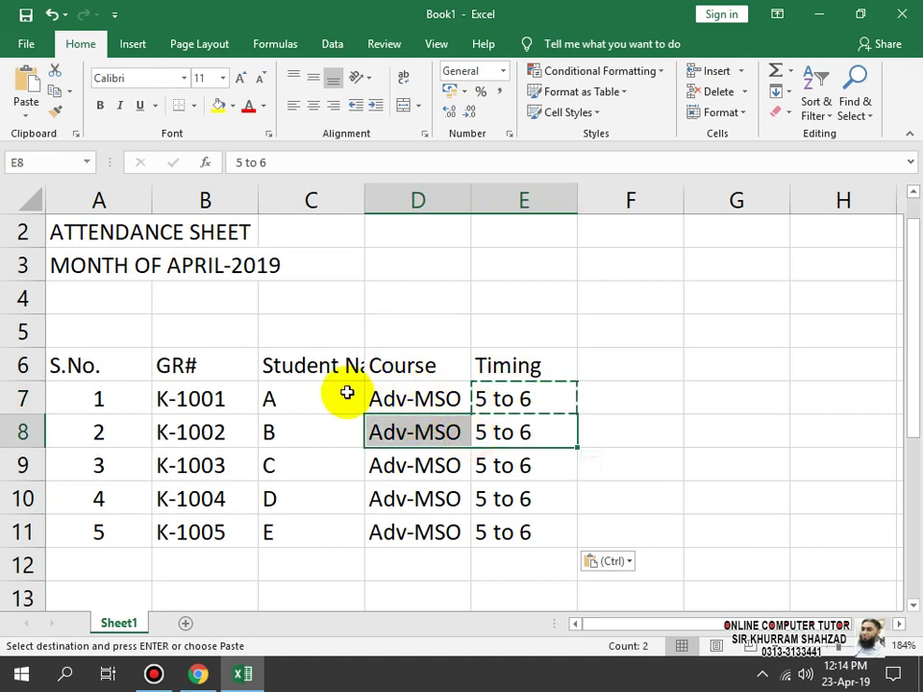
pyautogui.moveTo(231, 397); pyautogui.dragTo(237, 529)
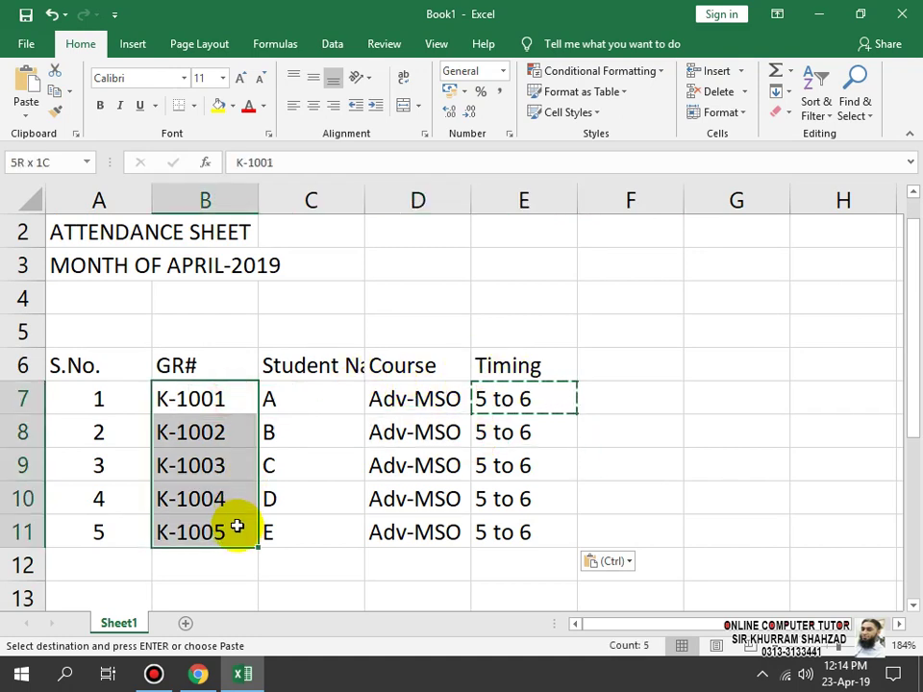
pyautogui.click(313, 106)
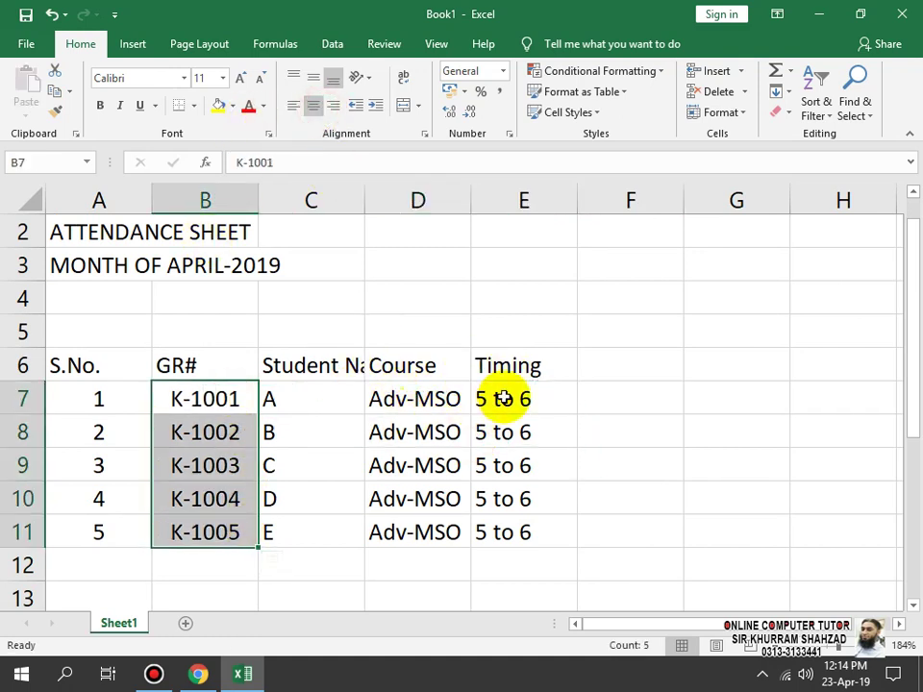
pyautogui.moveTo(502, 394); pyautogui.dragTo(393, 529)
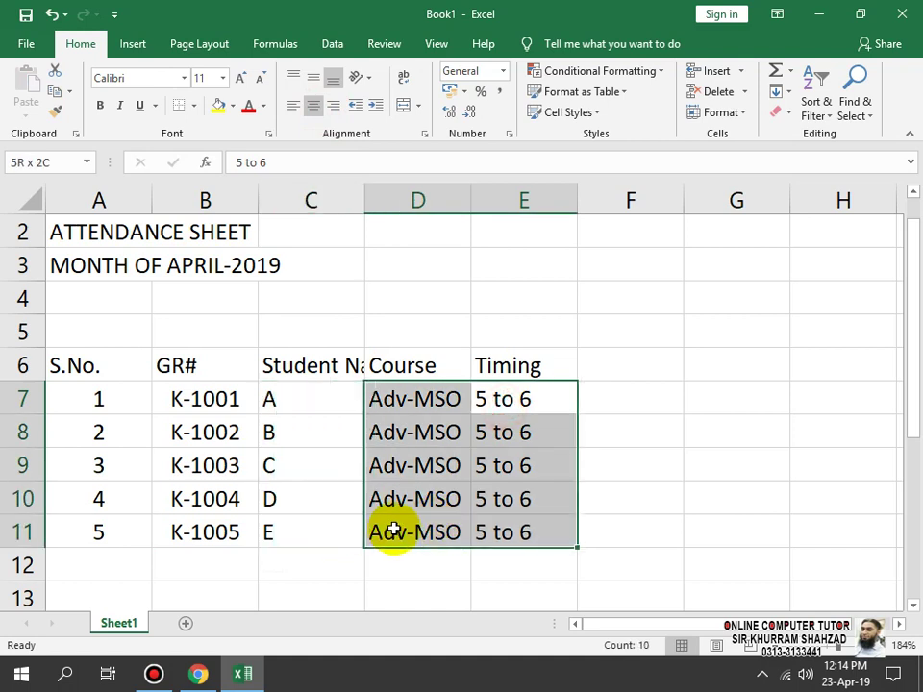
pyautogui.click(313, 106)
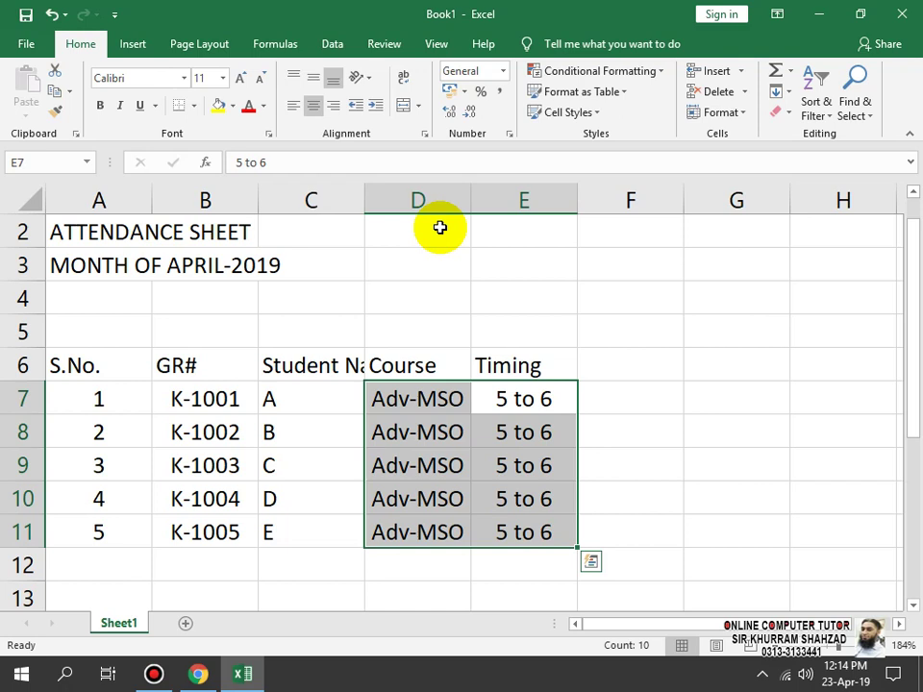
pyautogui.click(84, 362)
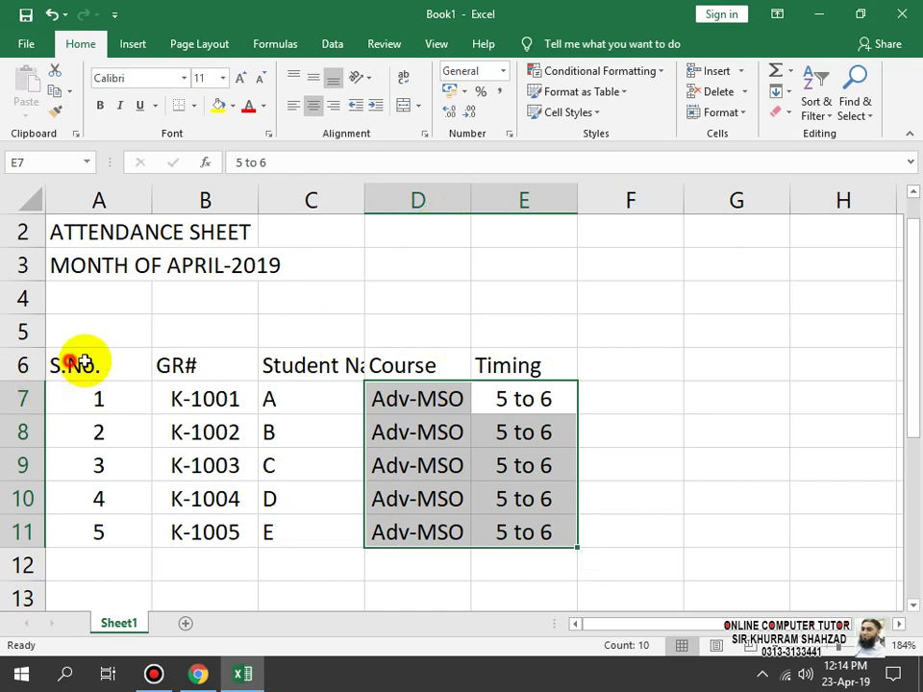
pyautogui.moveTo(84, 361); pyautogui.dragTo(398, 356)
pyautogui.click(630, 423)
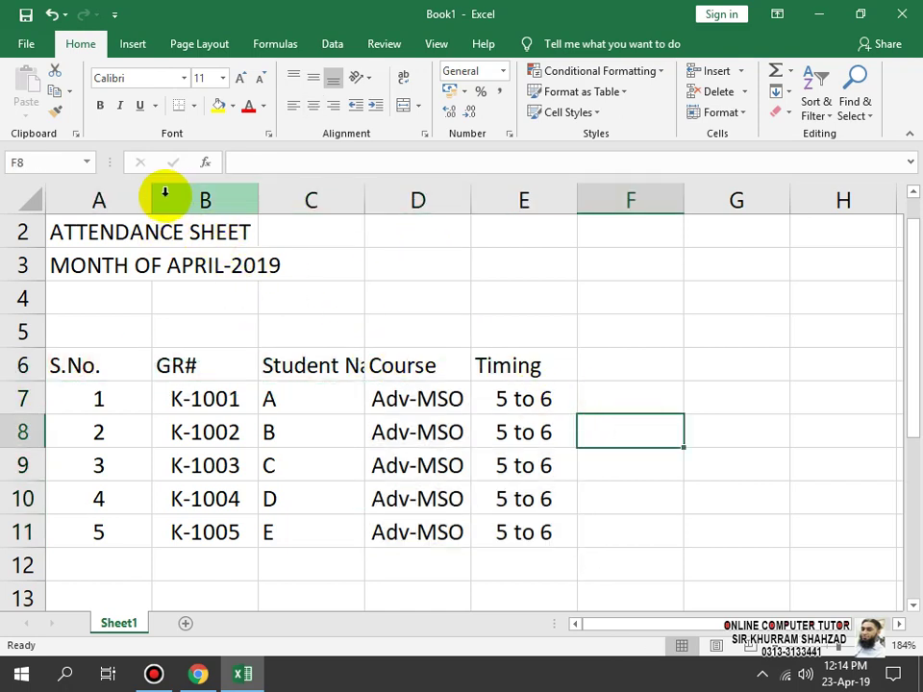
# - Narrow columns A and B to fit their contents, and auto-fit the widths of columns C and D
pyautogui.moveTo(152, 200); pyautogui.dragTo(101, 202)
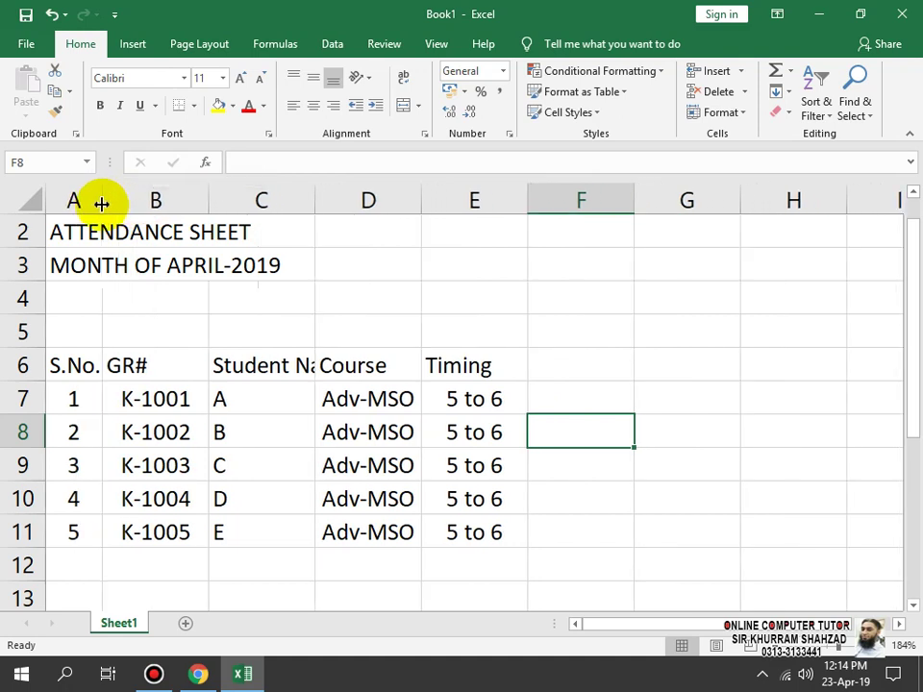
pyautogui.moveTo(201, 196); pyautogui.dragTo(185, 193)
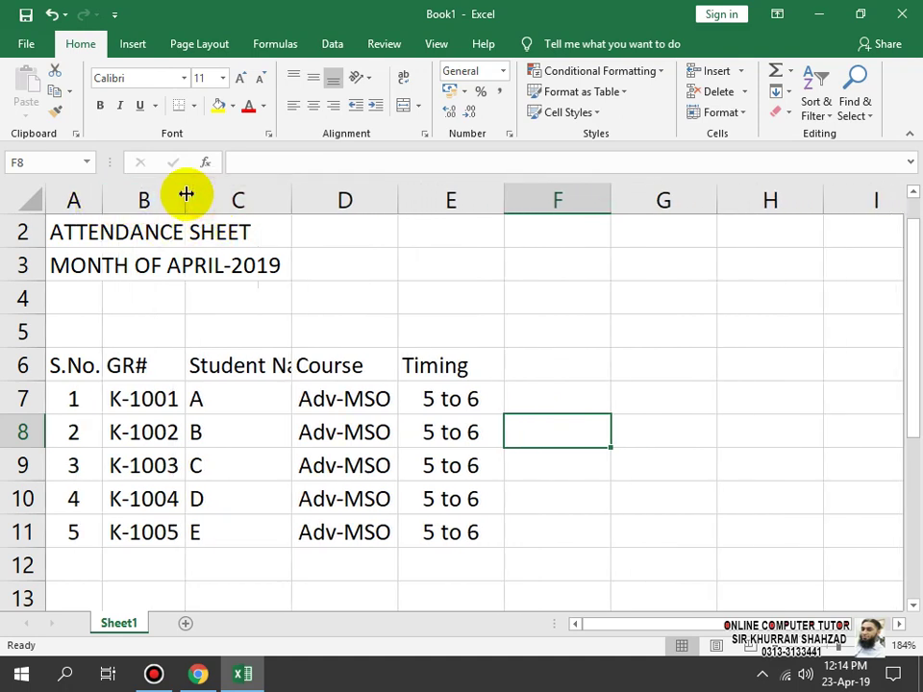
pyautogui.click(189, 190)
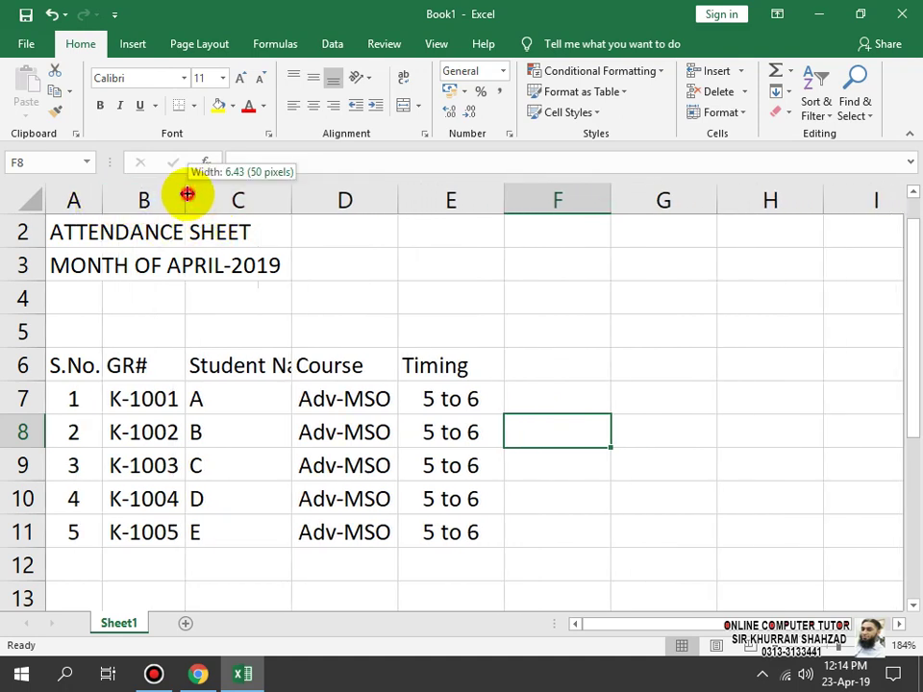
pyautogui.doubleClick(287, 190)
pyautogui.doubleClick(451, 205)
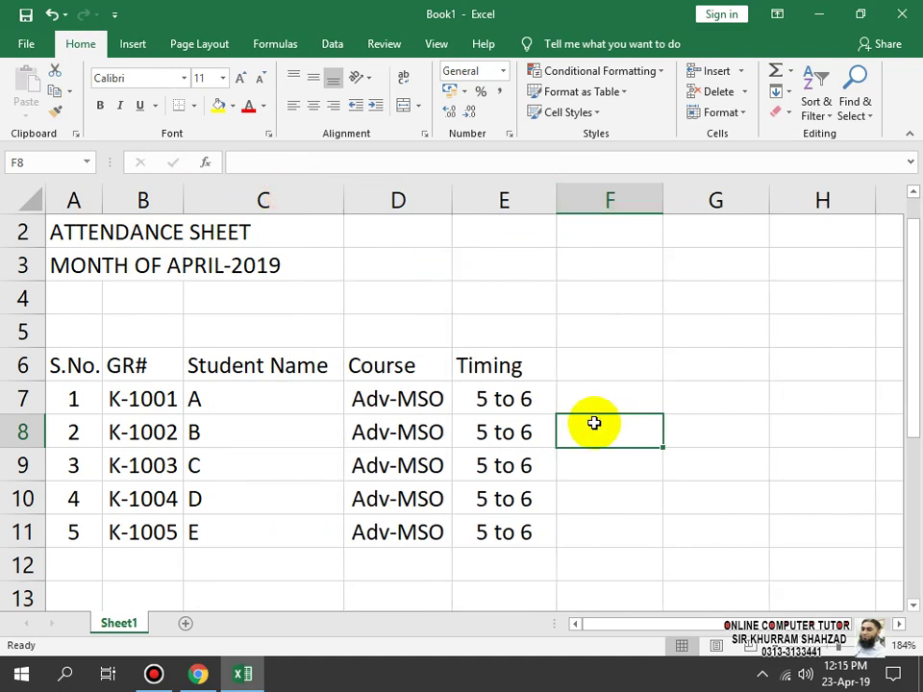
# - Centre the column headers in A6:E6 horizontally and auto-fit the width of column E
pyautogui.click(515, 359)
pyautogui.moveTo(278, 377); pyautogui.dragTo(56, 371)
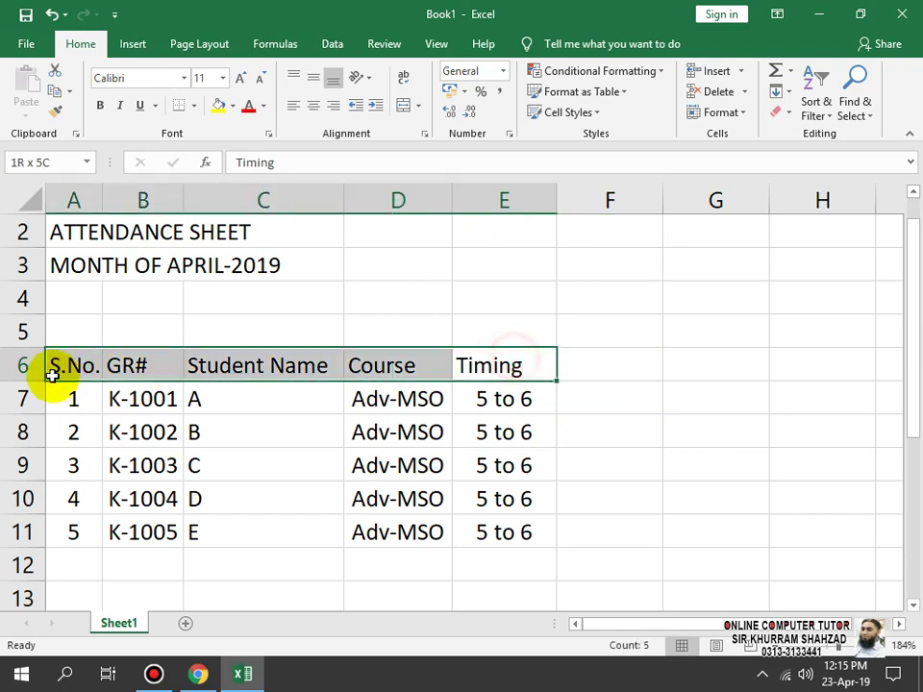
pyautogui.click(312, 105)
pyautogui.click(269, 417)
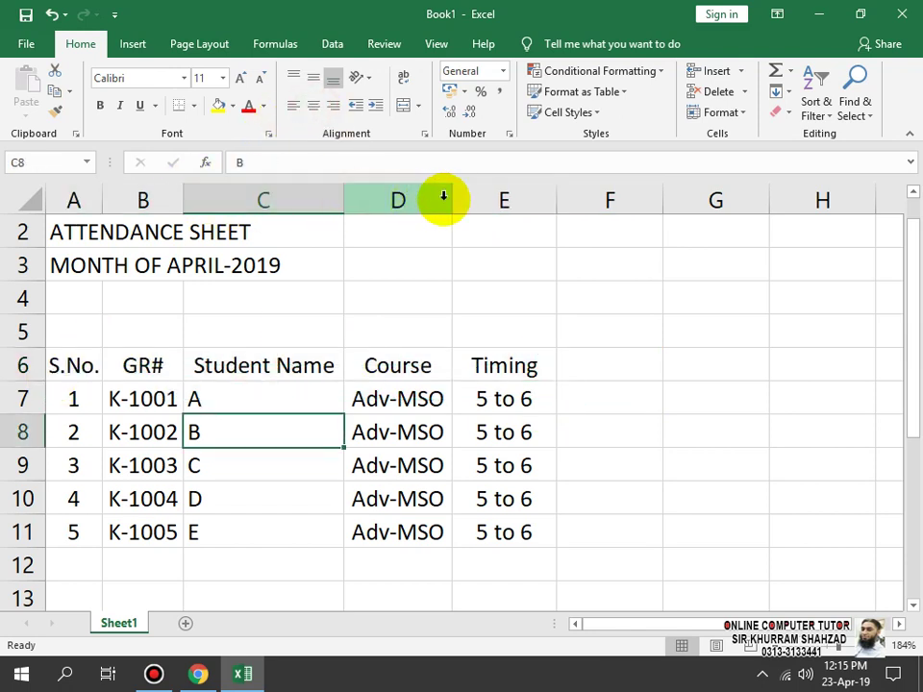
pyautogui.doubleClick(556, 198)
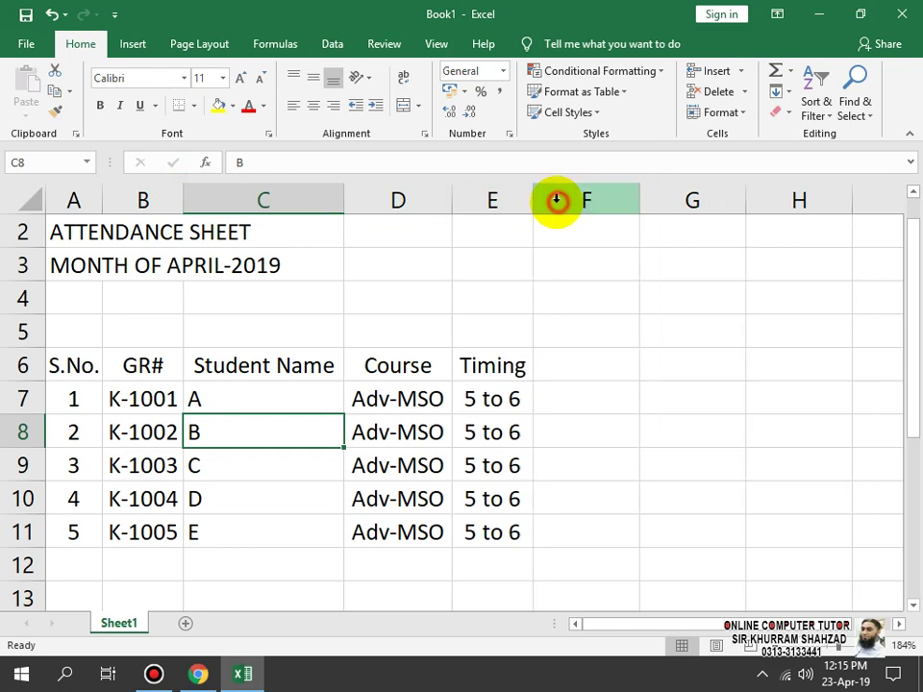
# - Enter the day numbers 1 and 2 in cells F6 and G6, beside the Timing header
pyautogui.click(597, 363)
pyautogui.click(562, 333)
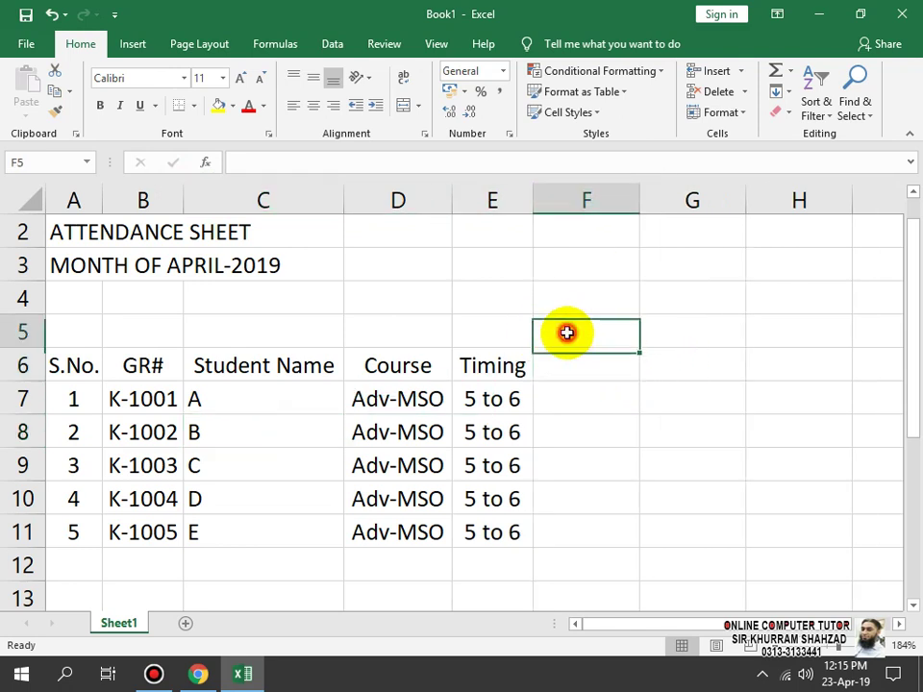
pyautogui.click(564, 369)
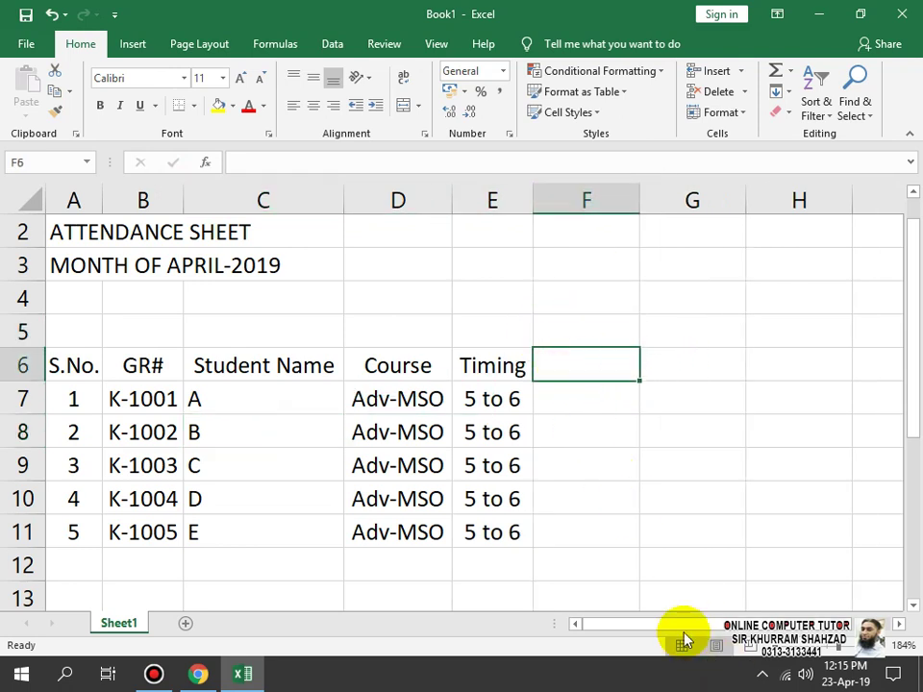
pyautogui.moveTo(750, 624); pyautogui.dragTo(808, 622)
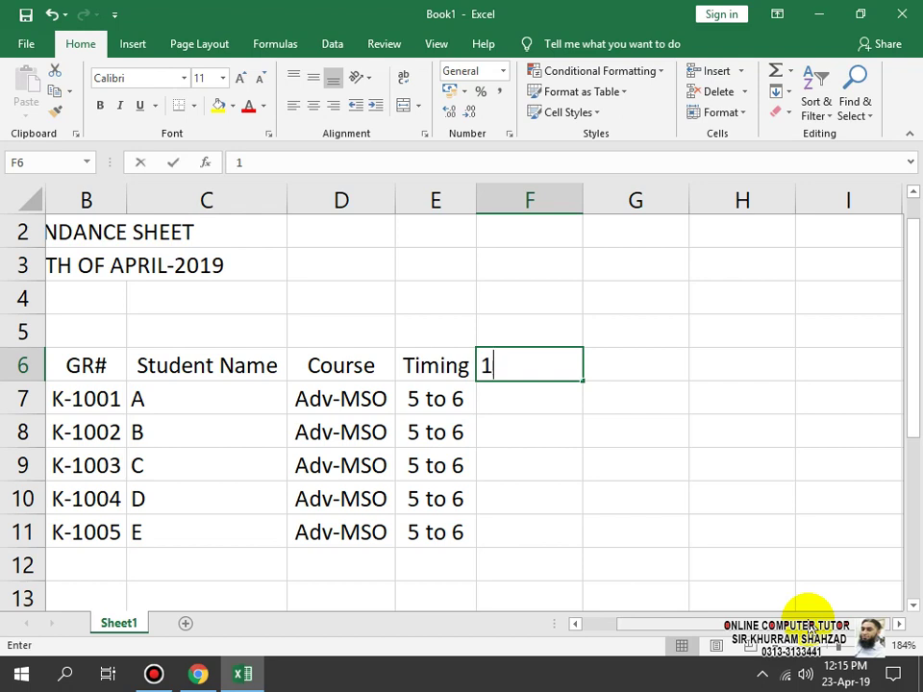
pyautogui.write('1')
pyautogui.press('Tab')
pyautogui.write('2')
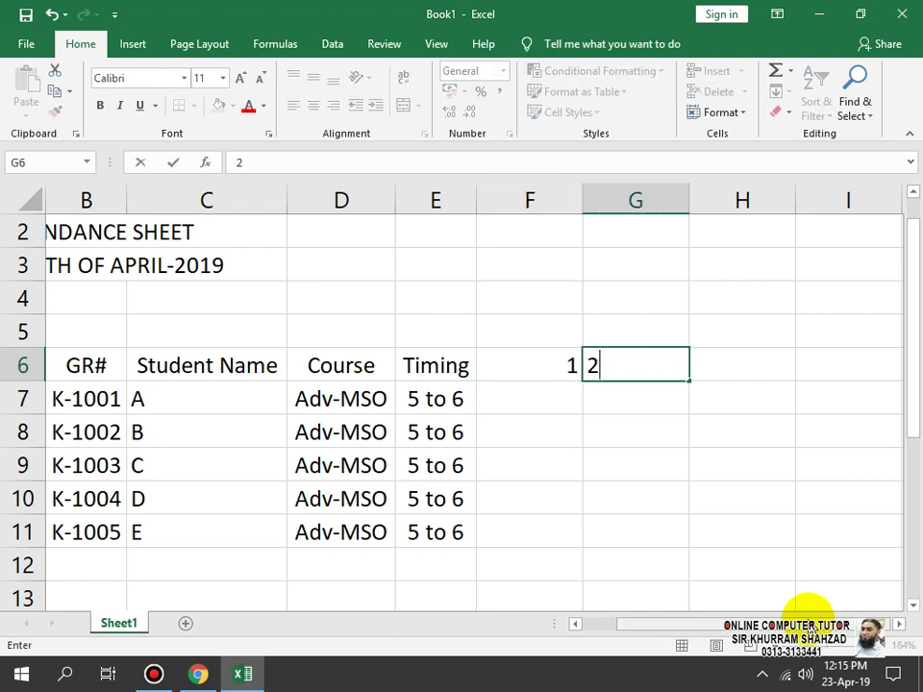
pyautogui.press('Tab')
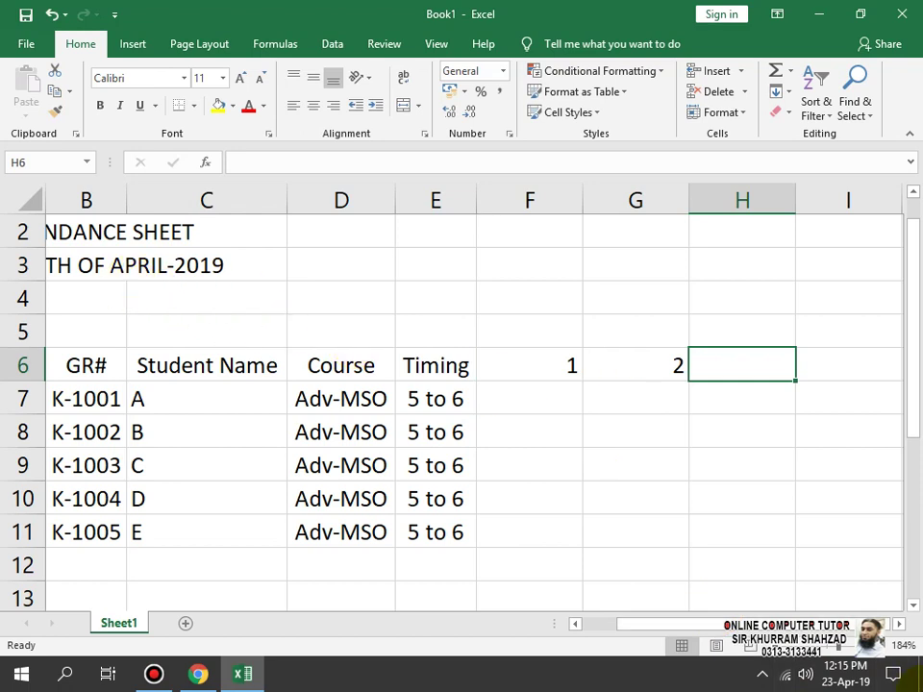
# - Check the April 2019 calendar, try extending the day series in row 6 to 30 in AI6, and clear the whole series
pyautogui.click(838, 673)
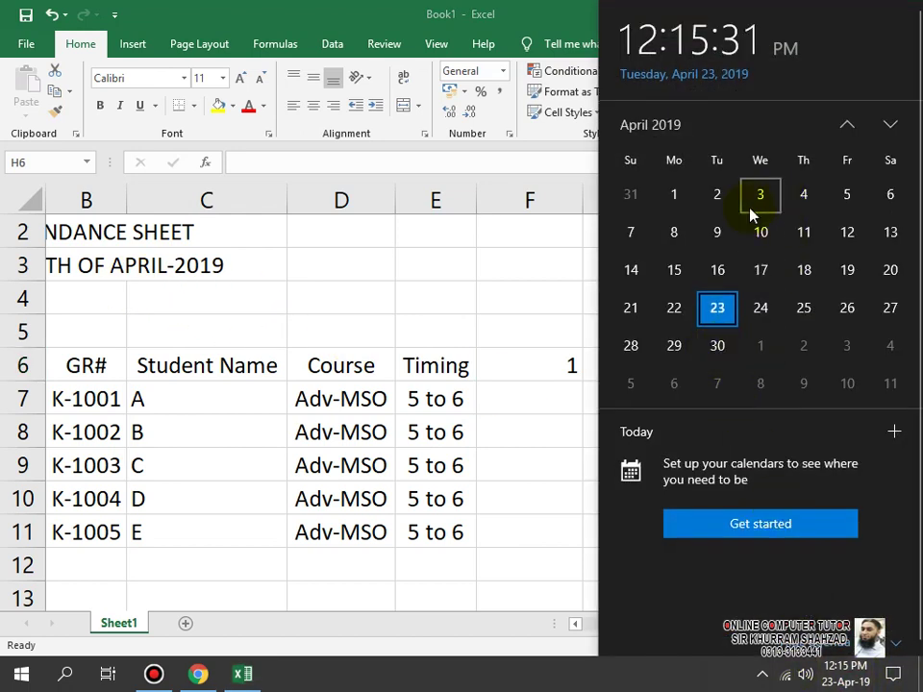
pyautogui.click(533, 358)
pyautogui.click(543, 362)
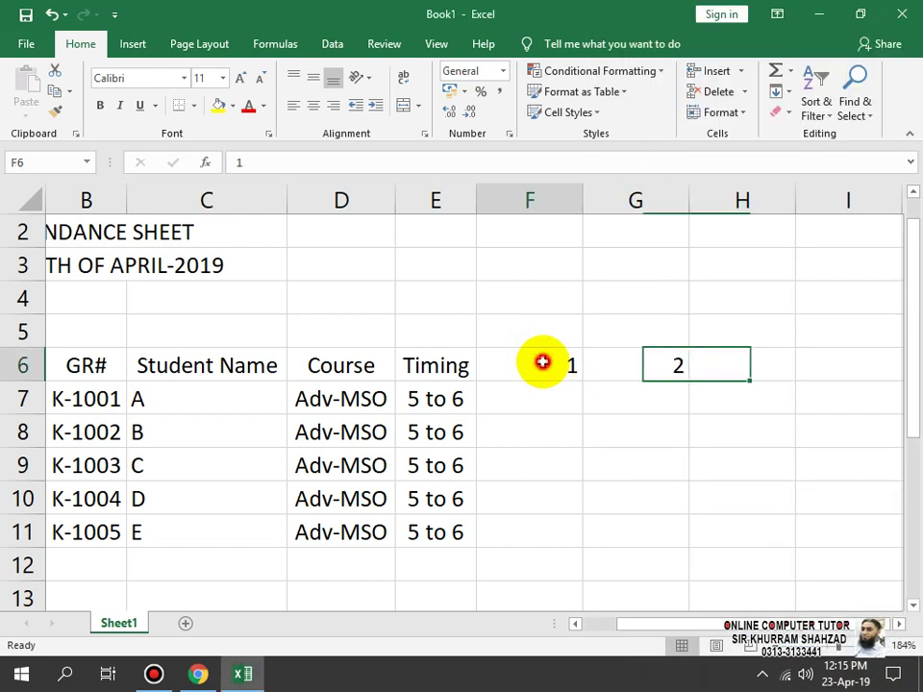
pyautogui.click(673, 364)
pyautogui.moveTo(543, 365); pyautogui.dragTo(755, 383)
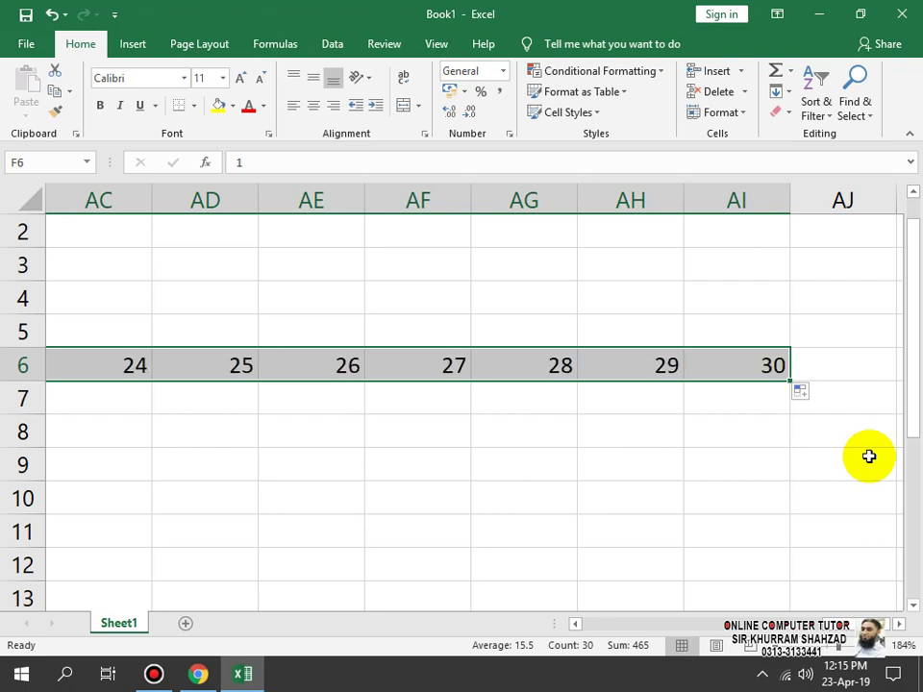
pyautogui.hotkey('ctrl', 'z')
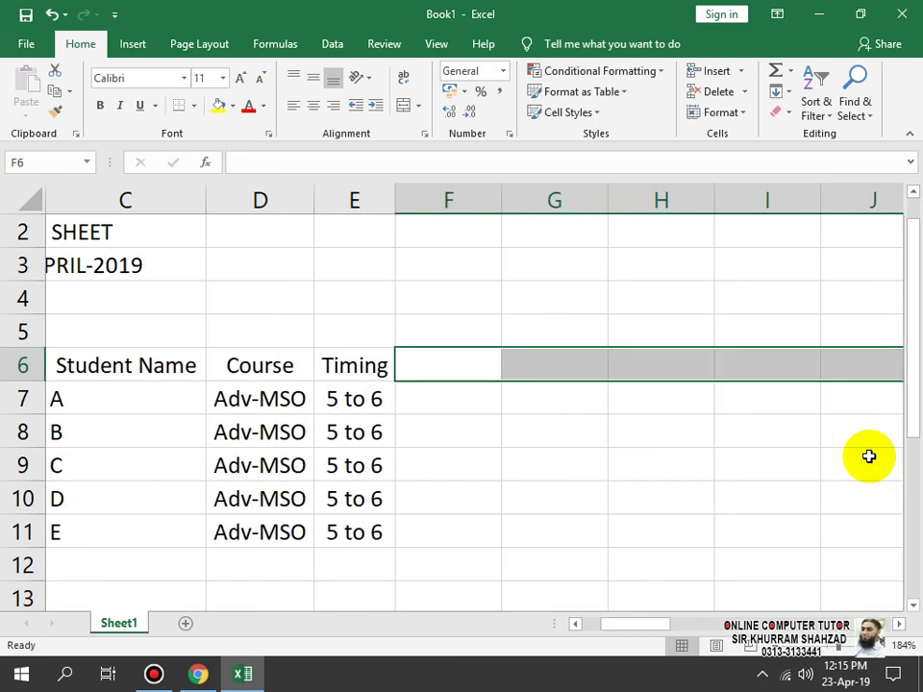
# - Enter the date 01-01-2019 in cell F6
pyautogui.click(451, 369)
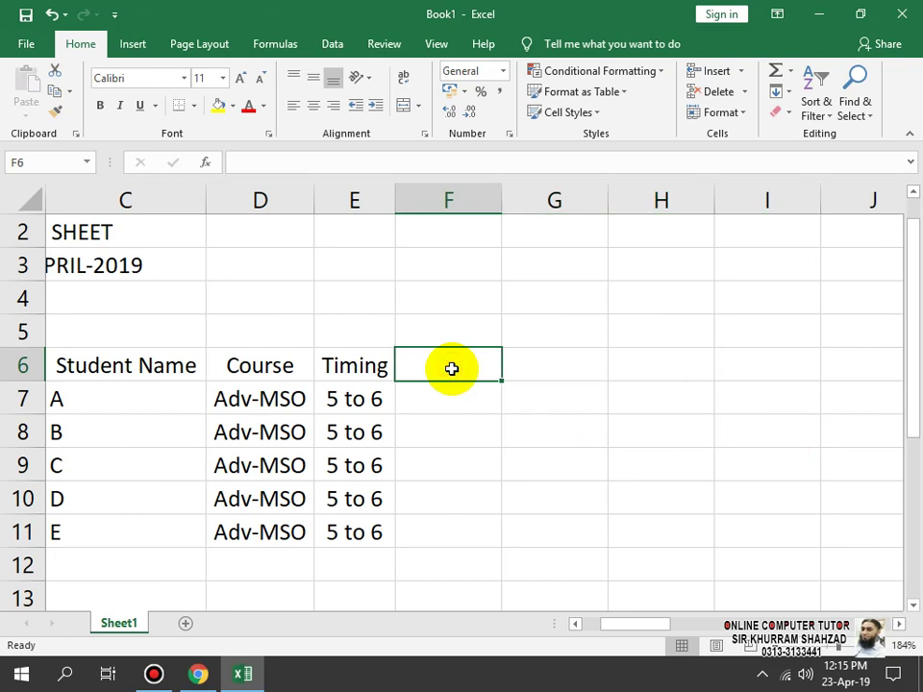
pyautogui.write('01-01-2019')
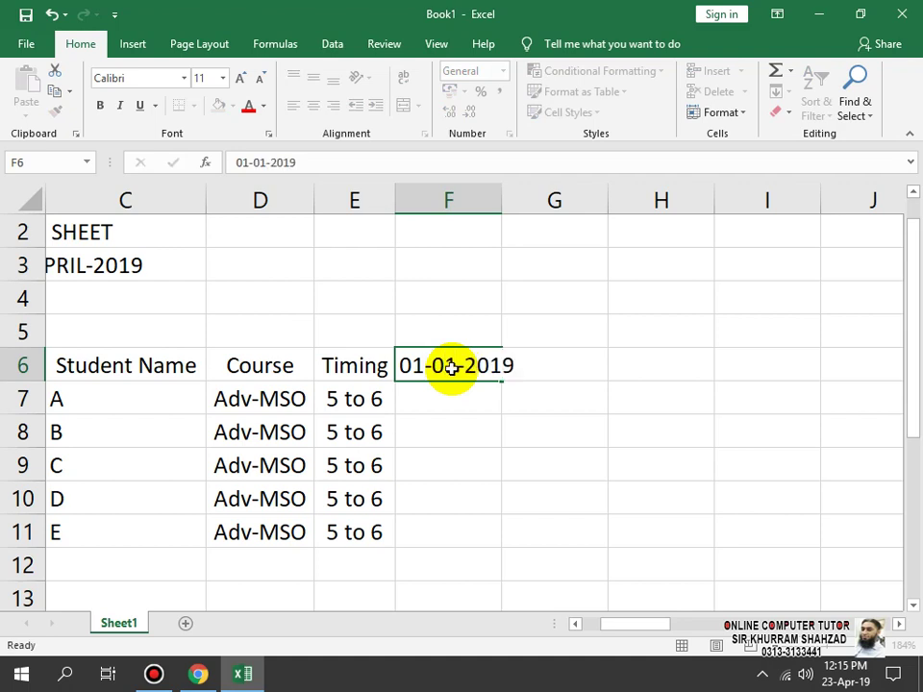
pyautogui.press('Return')
# - Set the first day header in cell F6 to the date 01-04-2019
pyautogui.click(451, 368)
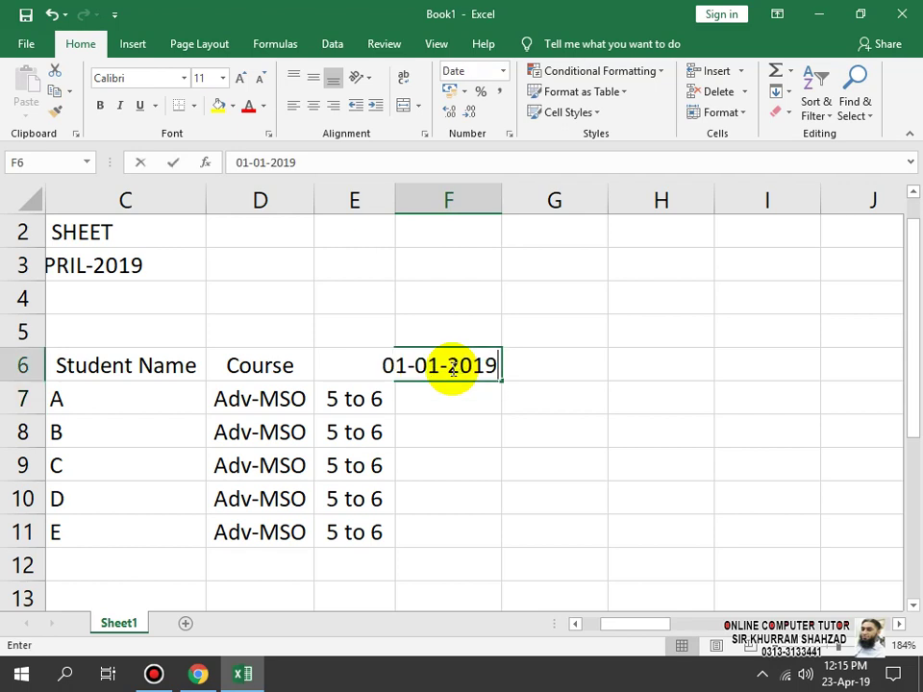
pyautogui.write('01-04-')
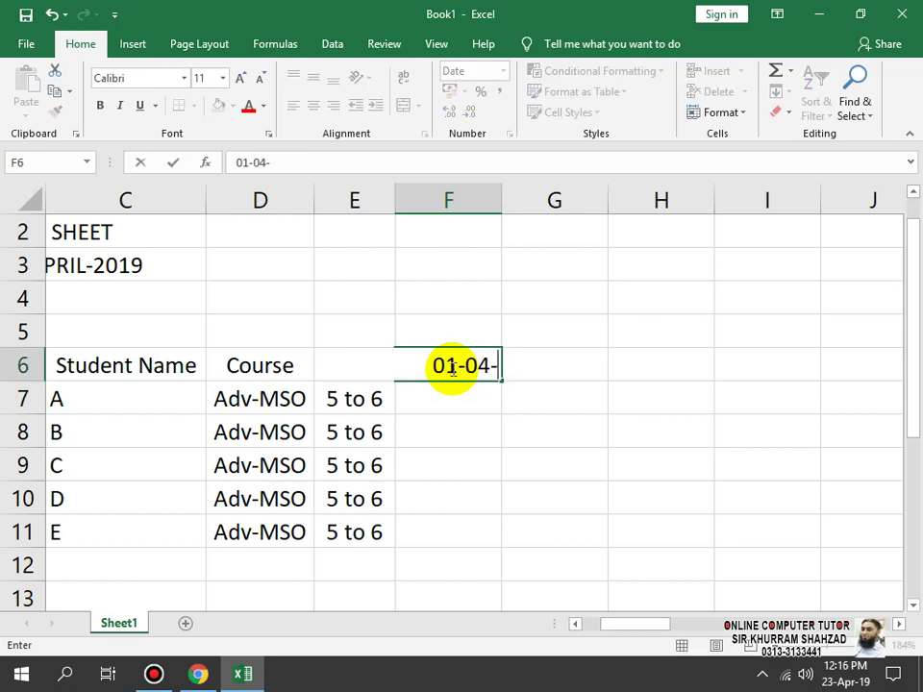
pyautogui.write('0201')
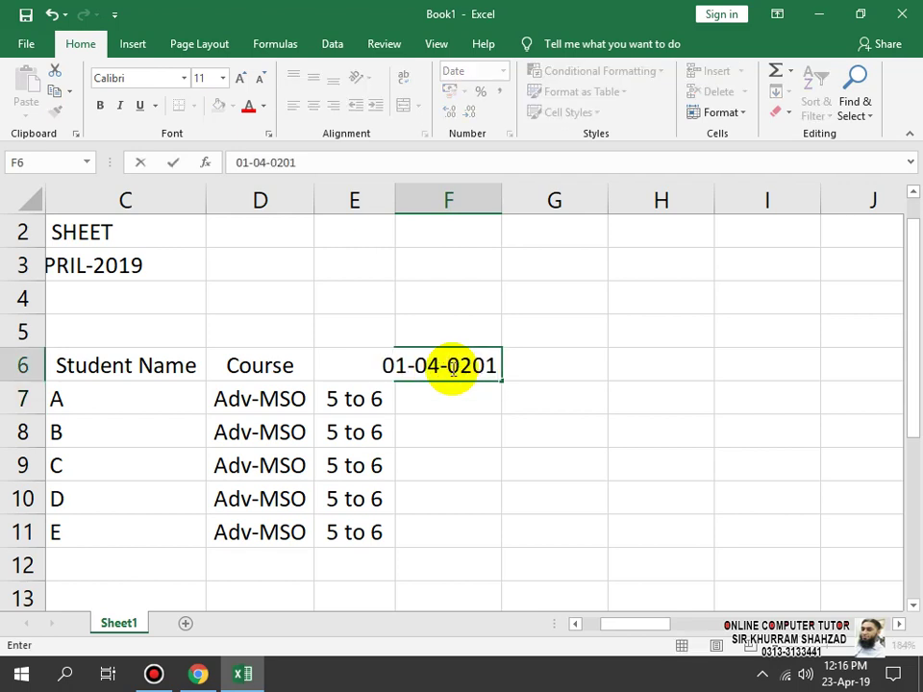
pyautogui.press('BackSpace')
pyautogui.press('BackSpace')
pyautogui.press('BackSpace')
pyautogui.press('BackSpace')
pyautogui.write('2019')
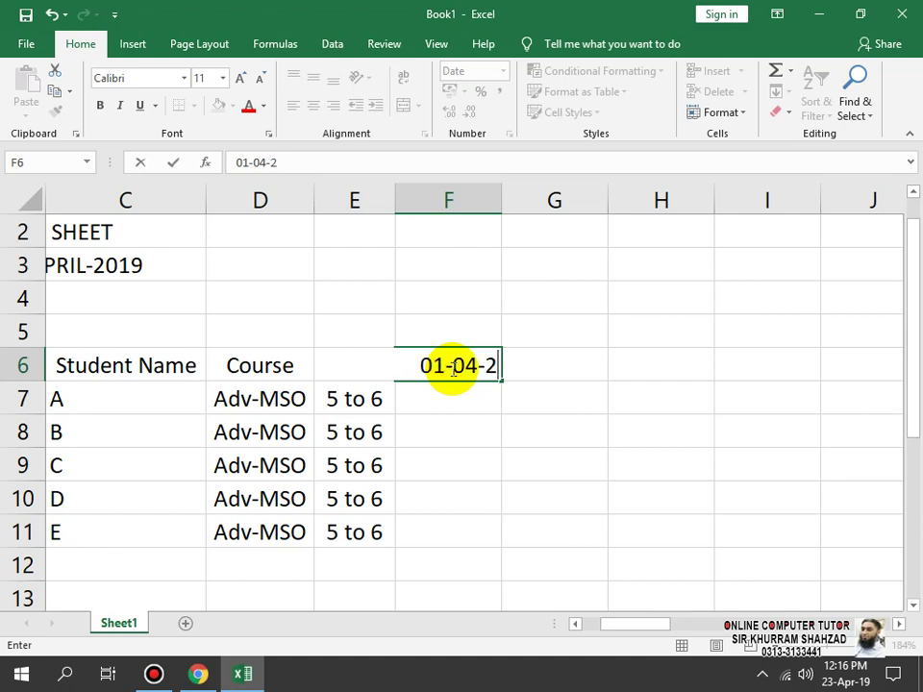
pyautogui.press('Return')
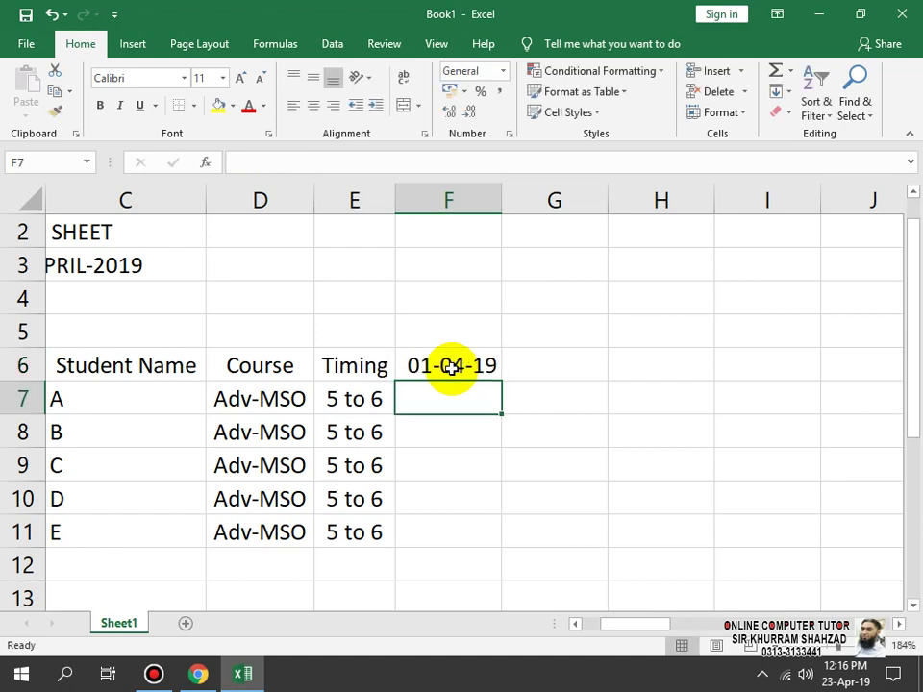
pyautogui.click(450, 366)
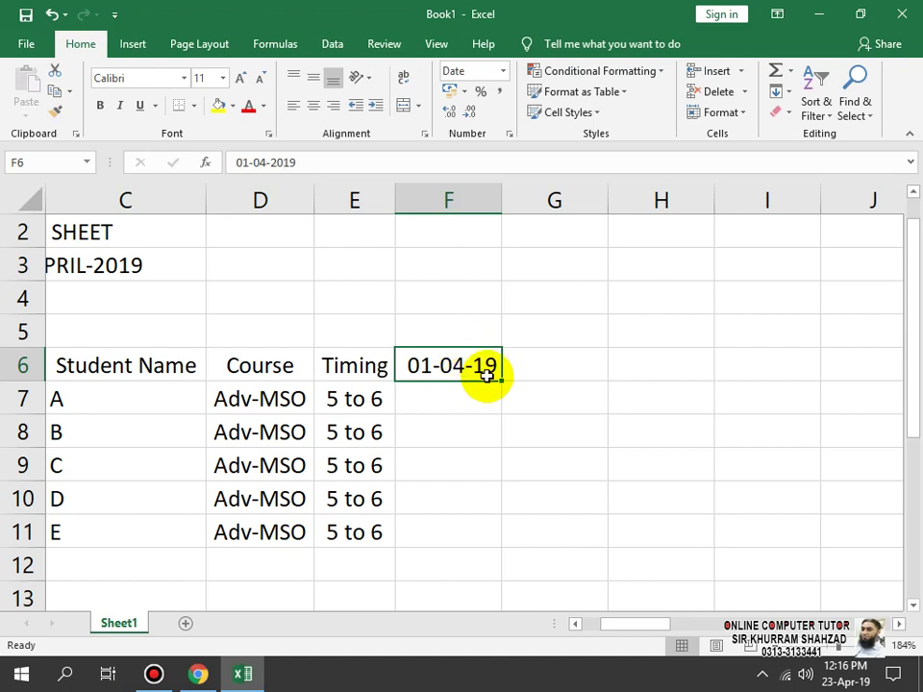
pyautogui.moveTo(628, 618); pyautogui.dragTo(605, 620)
pyautogui.click(193, 252)
pyautogui.click(148, 262)
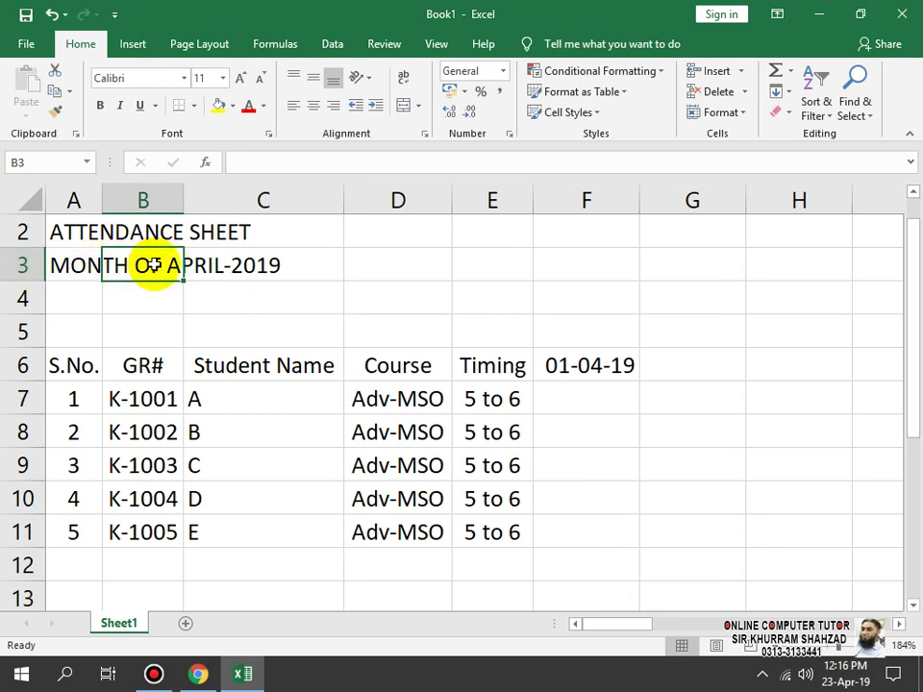
pyautogui.click(219, 272)
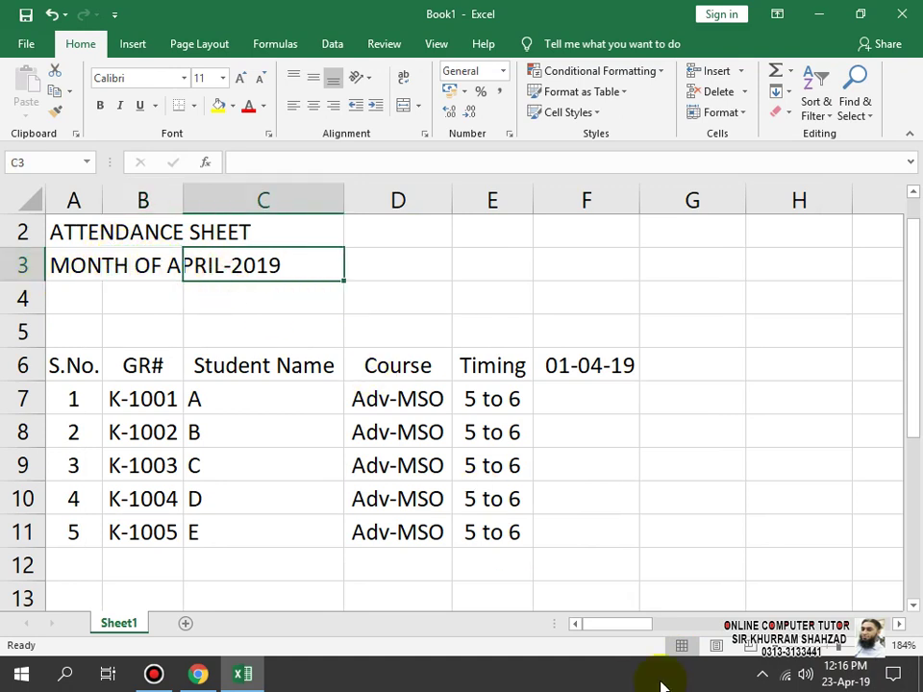
pyautogui.click(583, 364)
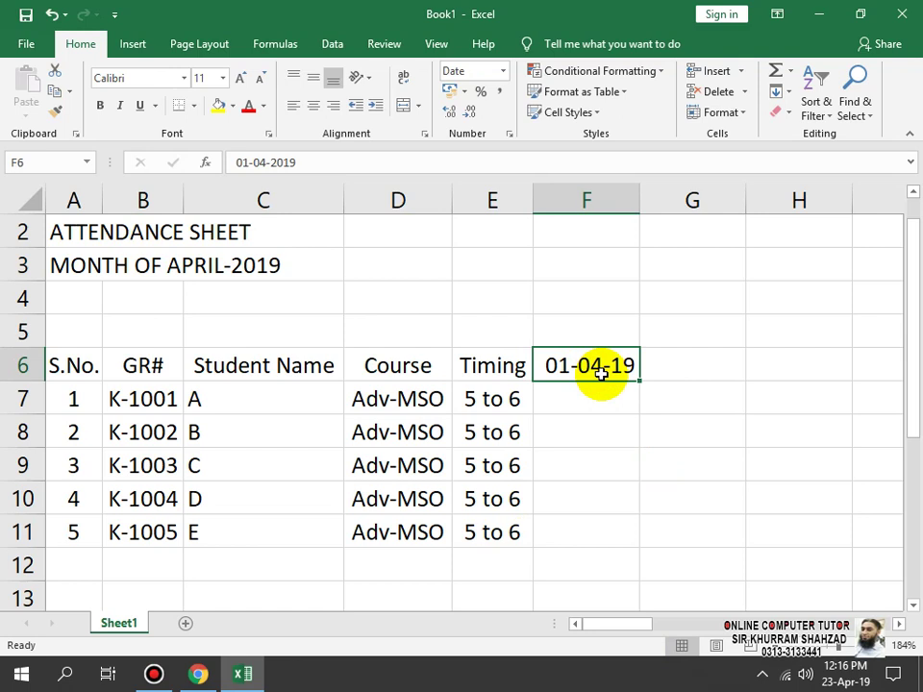
# - Enter the numbers 1 and 2 in cells F5 and G5, in the row above the date
pyautogui.click(563, 335)
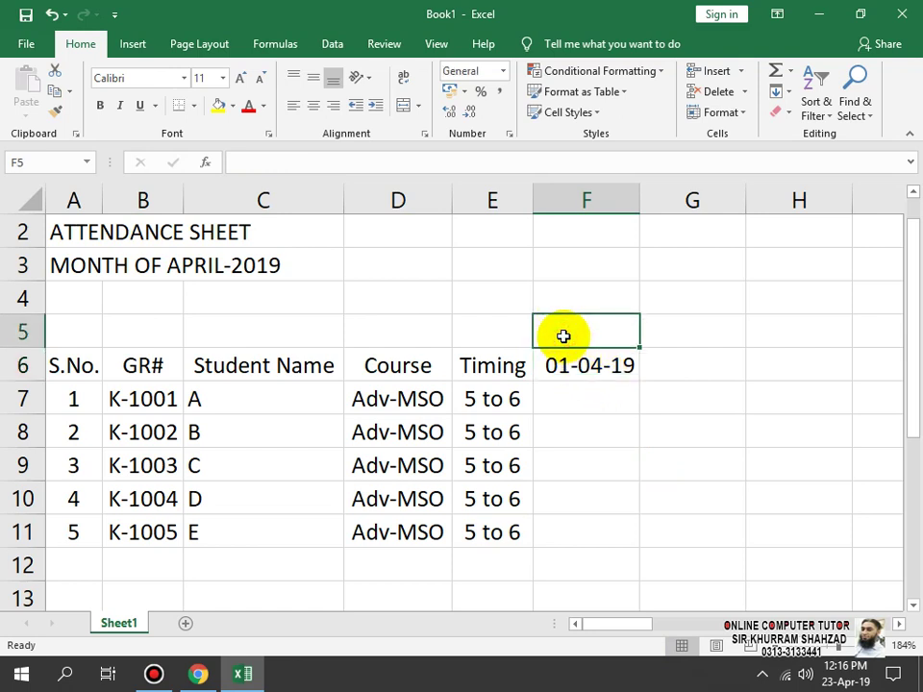
pyautogui.write('1')
pyautogui.press('Tab')
pyautogui.write('2')
pyautogui.press('Tab')
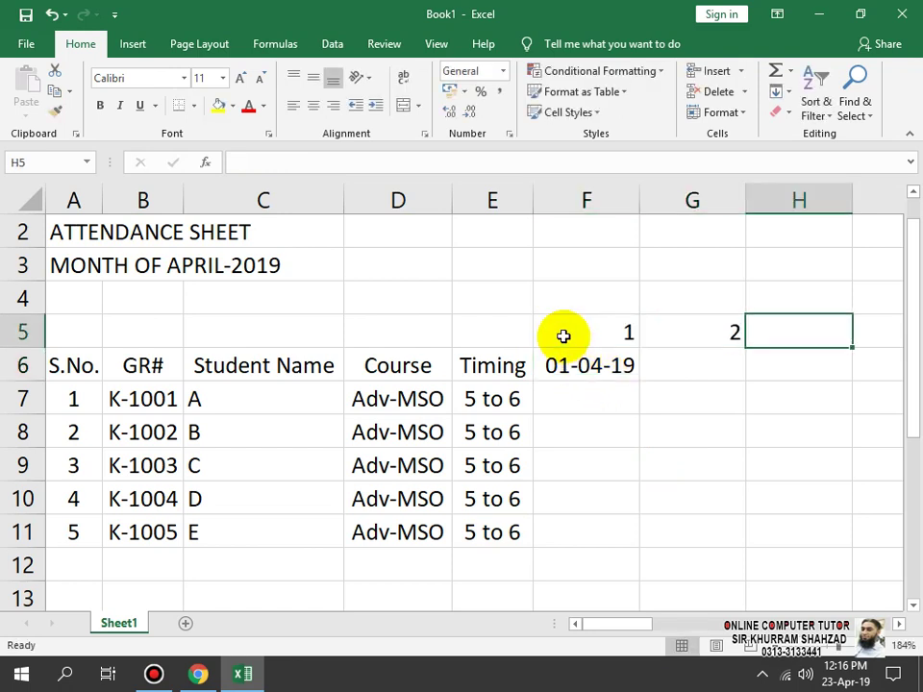
# - Clear the numbers from cells F5:G5
pyautogui.moveTo(563, 335); pyautogui.dragTo(609, 336)
pyautogui.click(692, 330)
pyautogui.press('Delete')
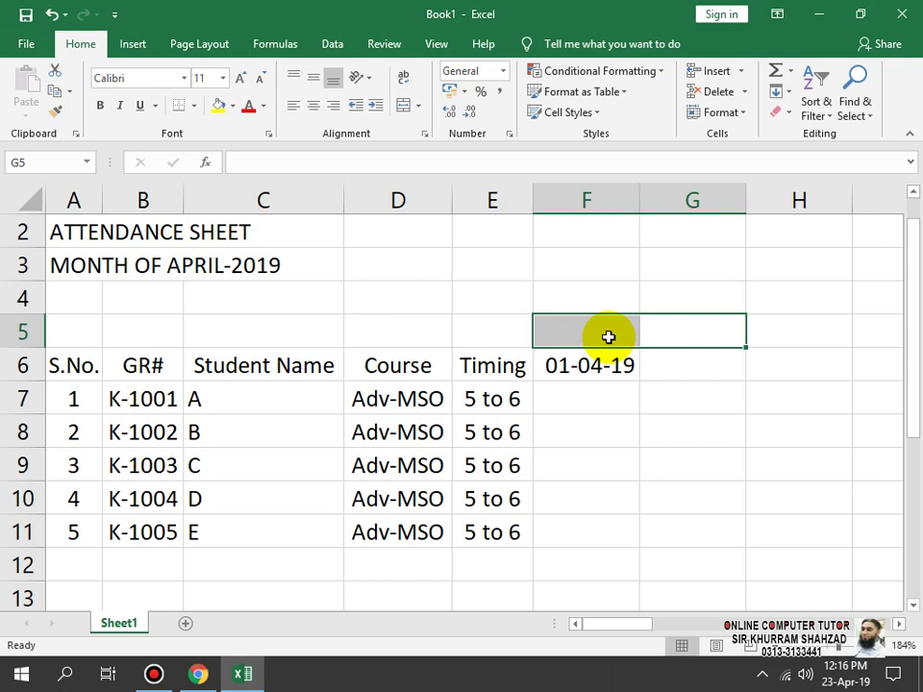
# - Apply the custom number format dd to the date in cell F6 so only the day is displayed
pyautogui.press('Down')
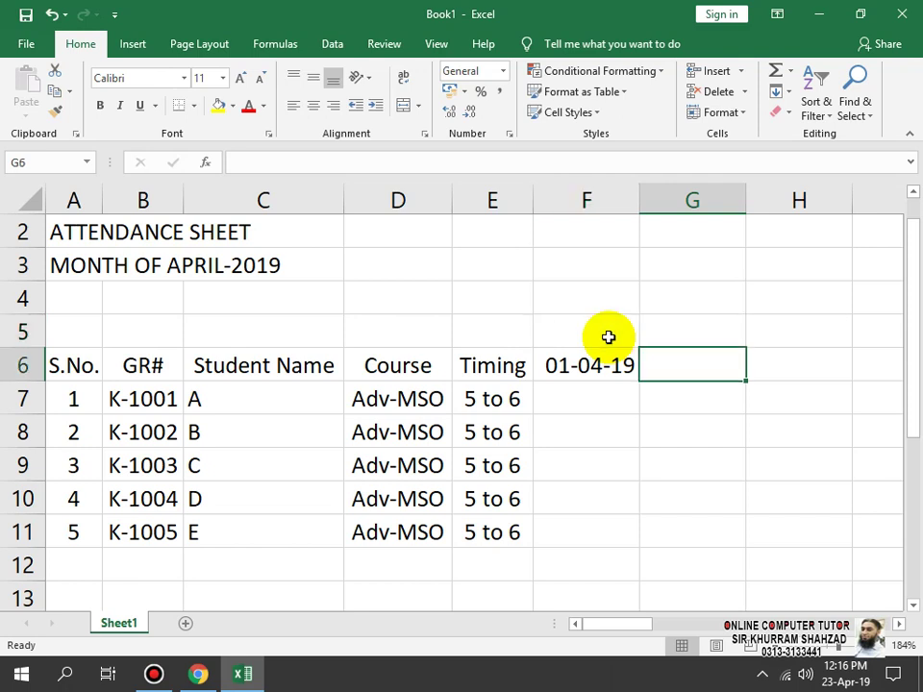
pyautogui.press('Left')
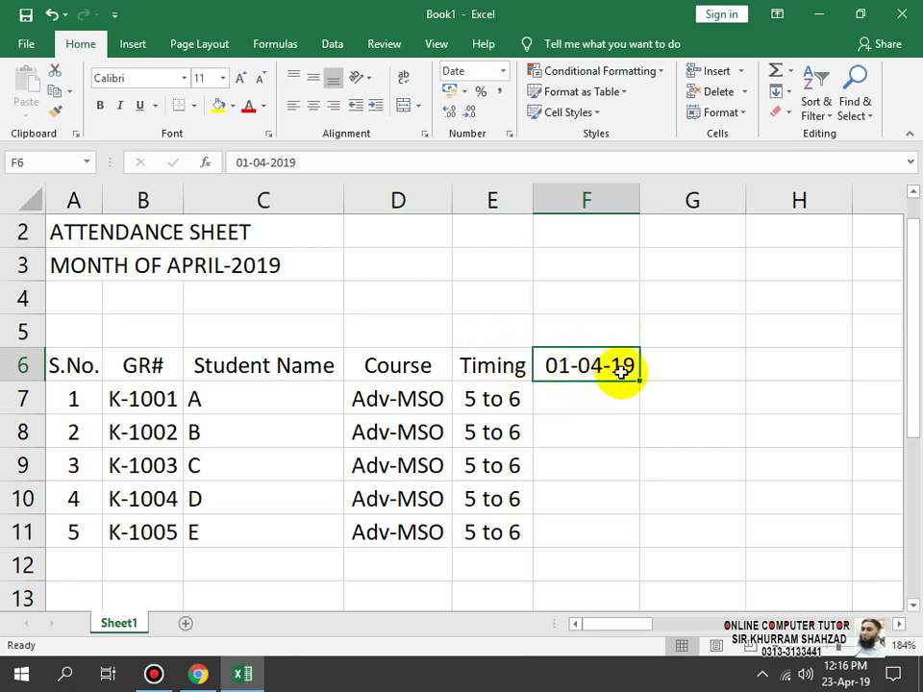
pyautogui.rightClick(558, 365)
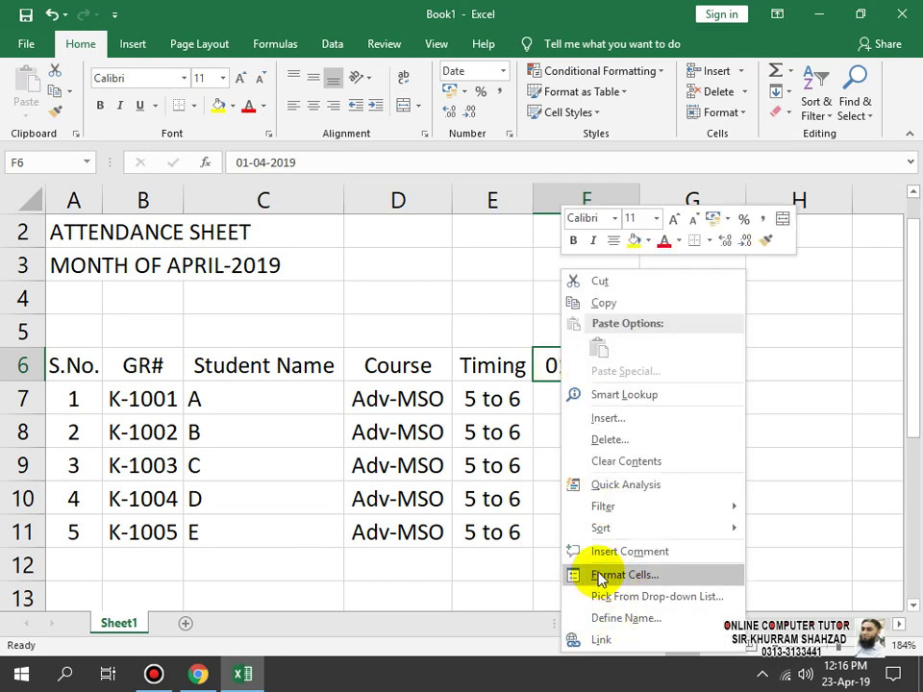
pyautogui.click(546, 461)
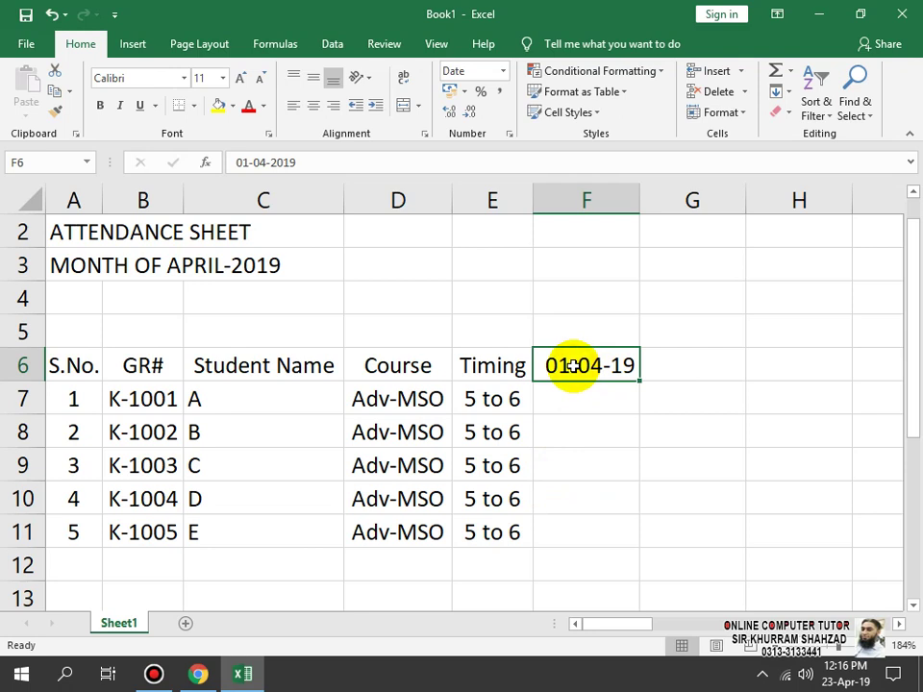
pyautogui.rightClick(573, 366)
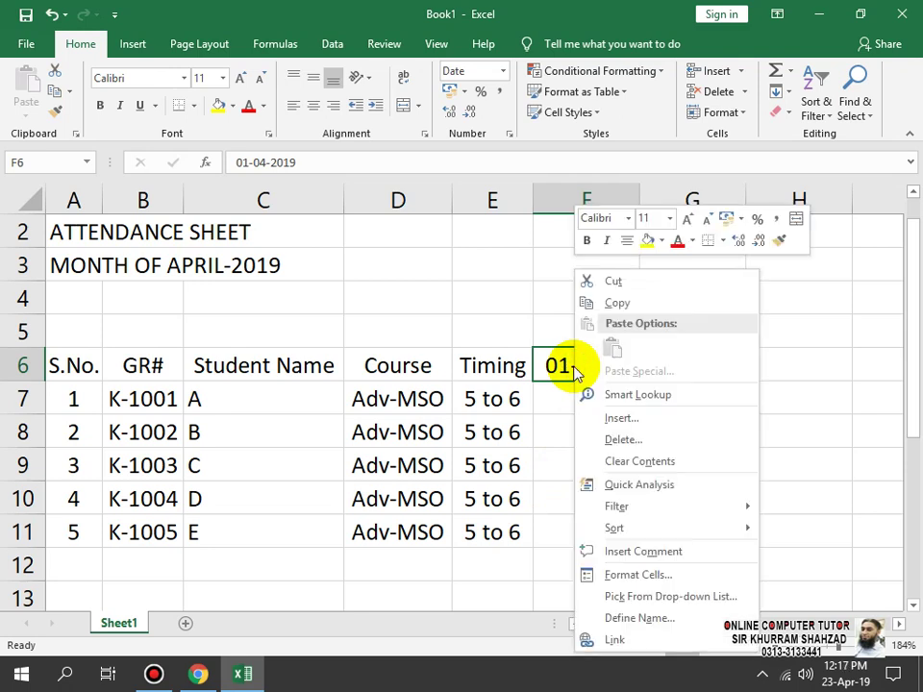
pyautogui.click(636, 581)
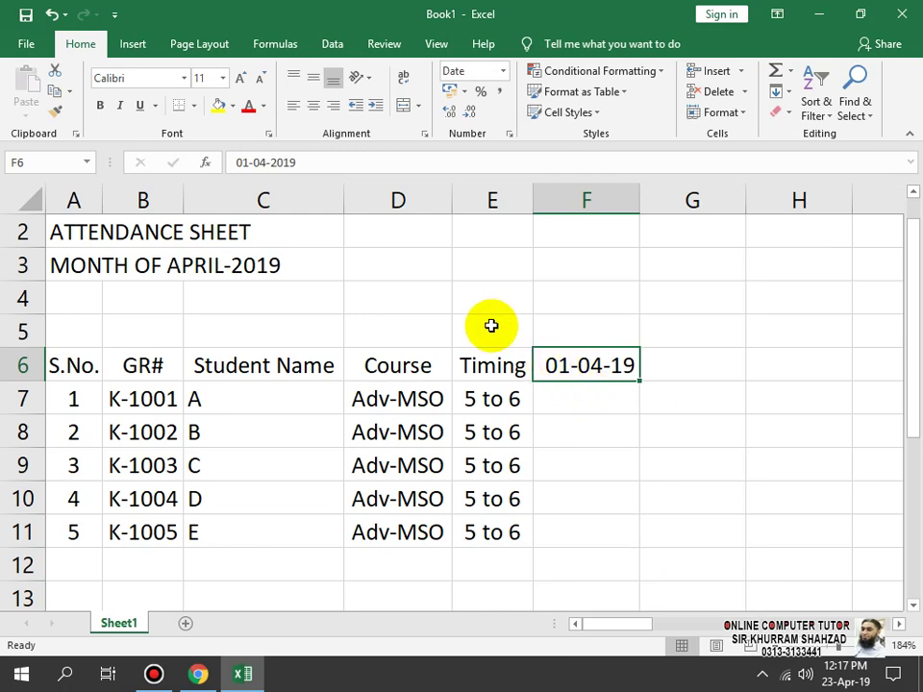
pyautogui.moveTo(668, 243); pyautogui.dragTo(658, 249)
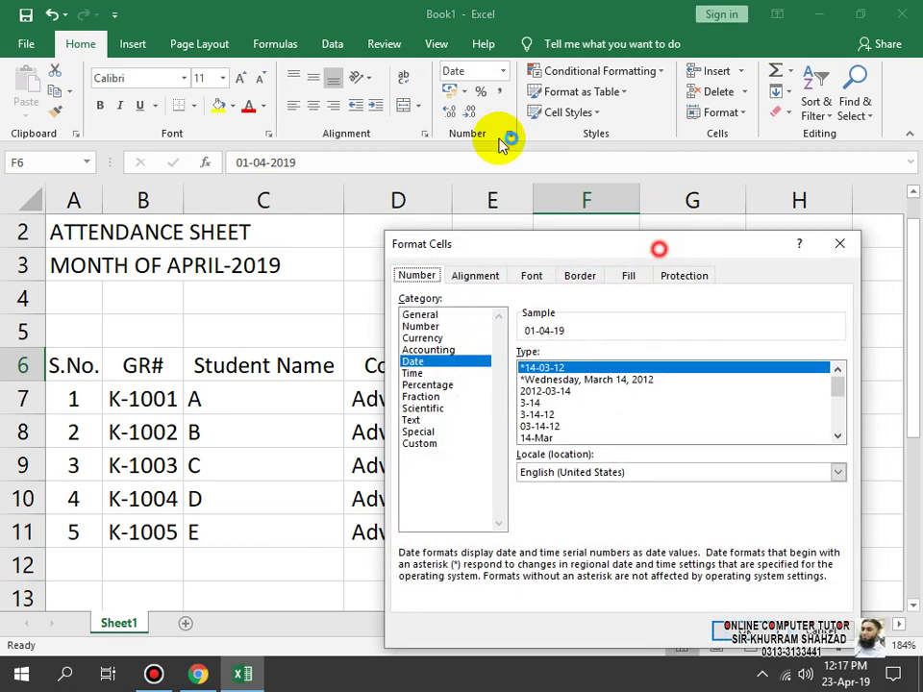
pyautogui.moveTo(499, 142); pyautogui.dragTo(484, 118)
pyautogui.click(242, 313)
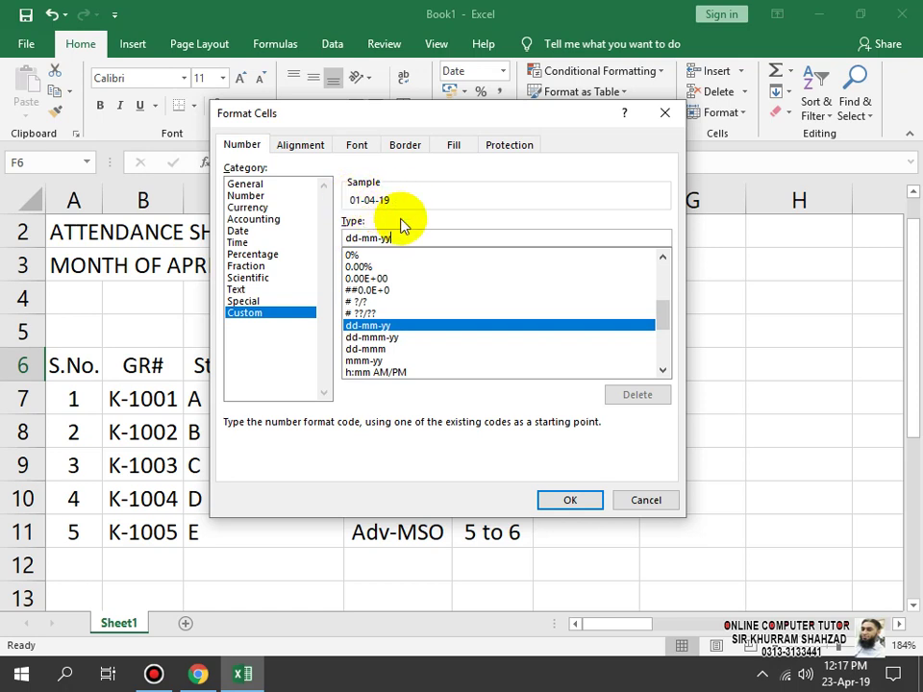
pyautogui.doubleClick(430, 241)
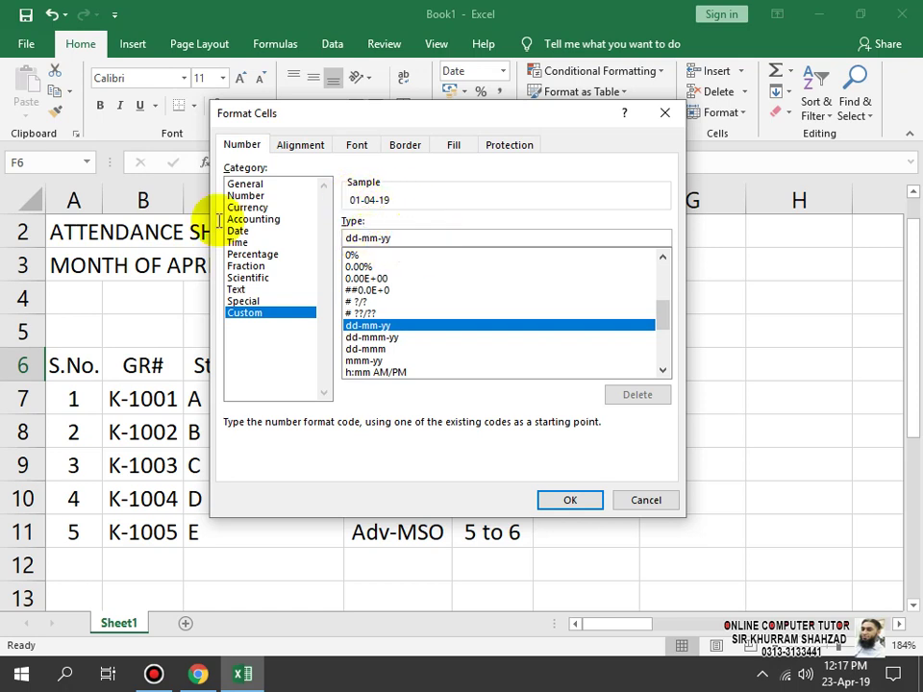
pyautogui.write('dd')
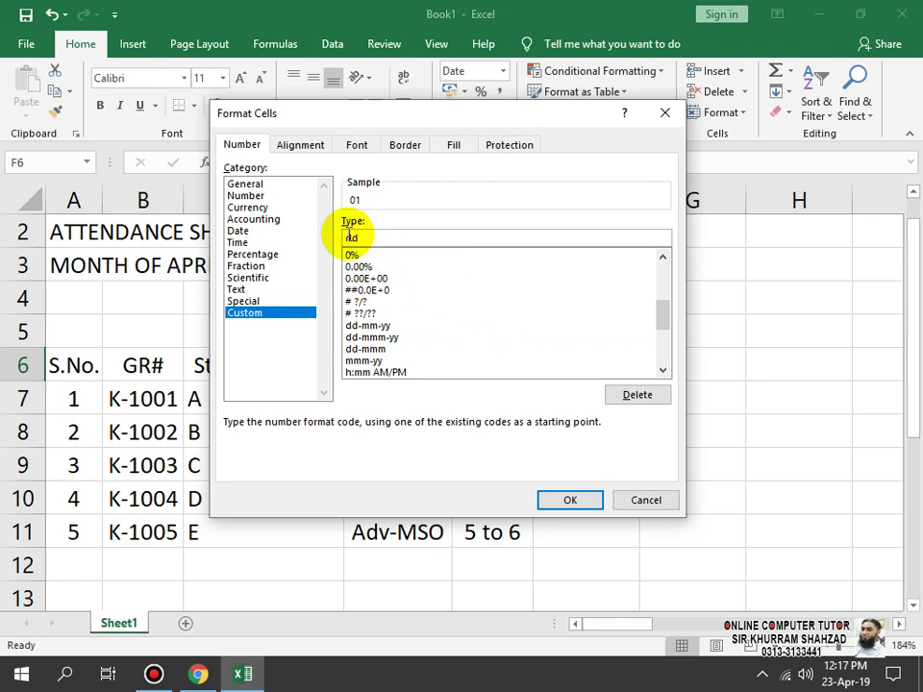
pyautogui.doubleClick(352, 239)
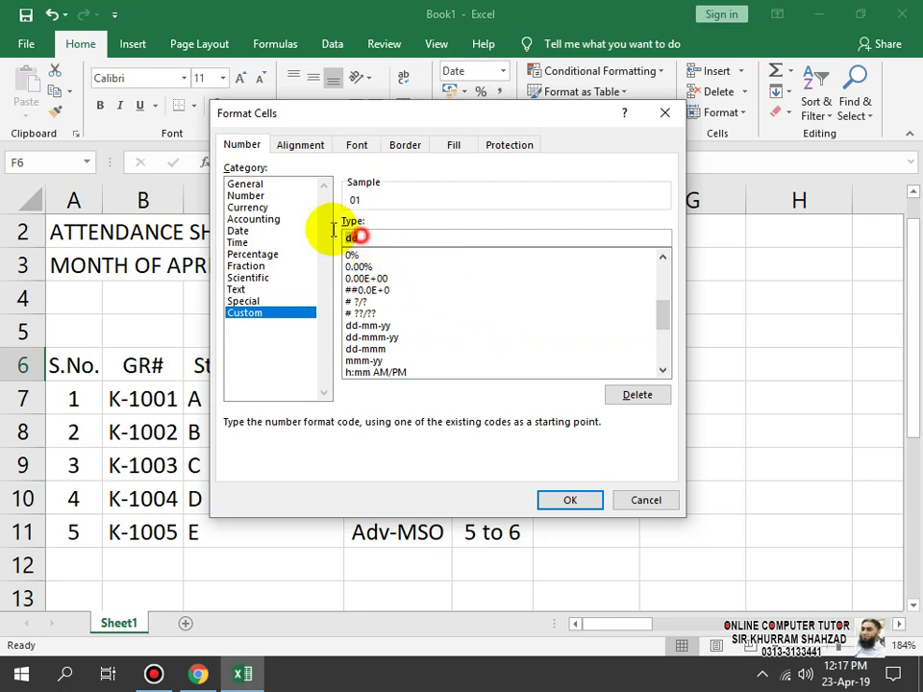
pyautogui.click(580, 501)
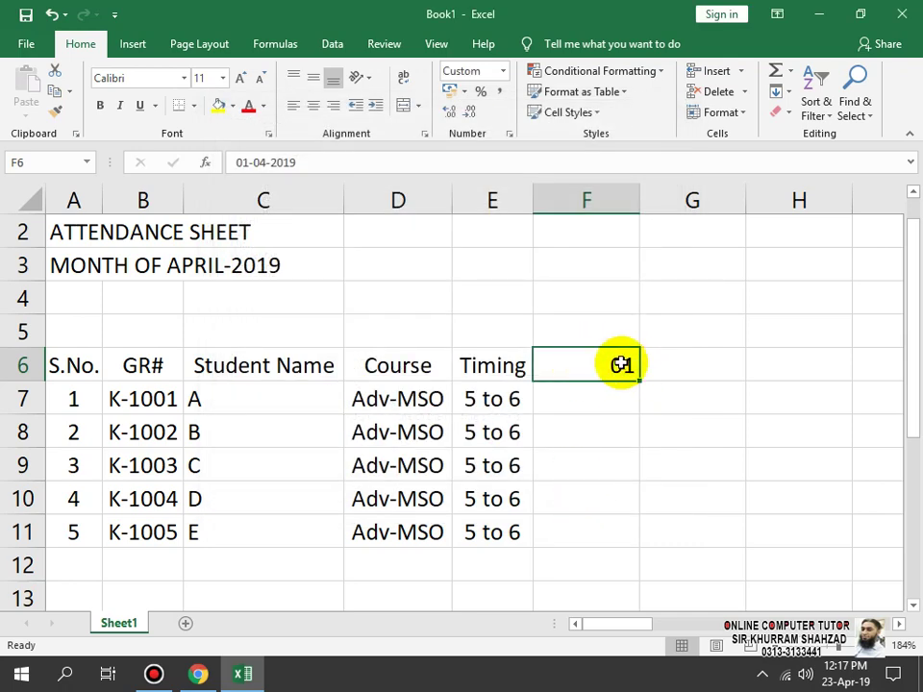
# - Fill the daily date series from cell F6 across row 6 to cell AJ6
pyautogui.click(305, 165)
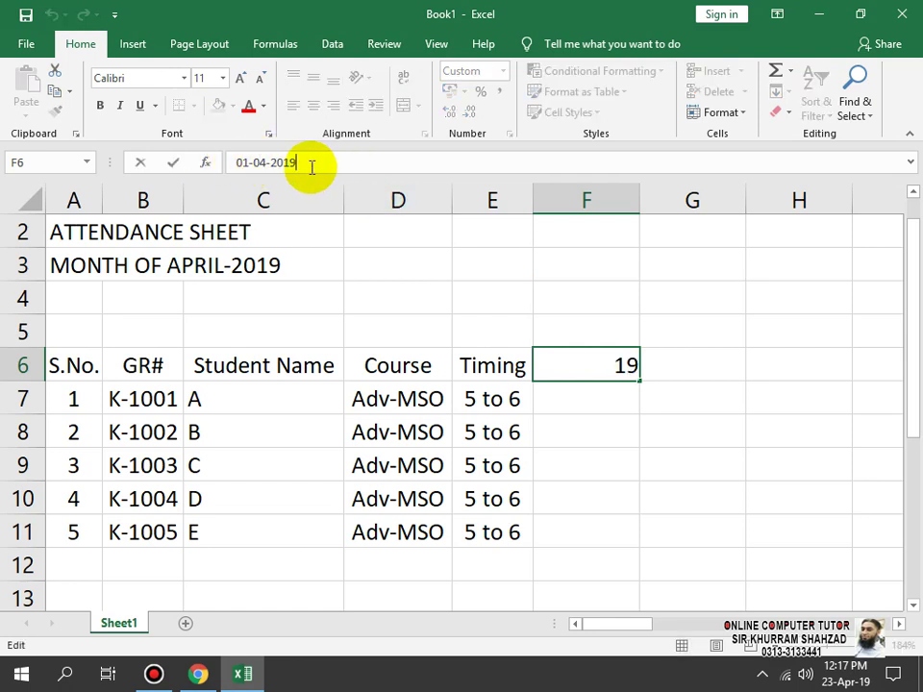
pyautogui.click(636, 355)
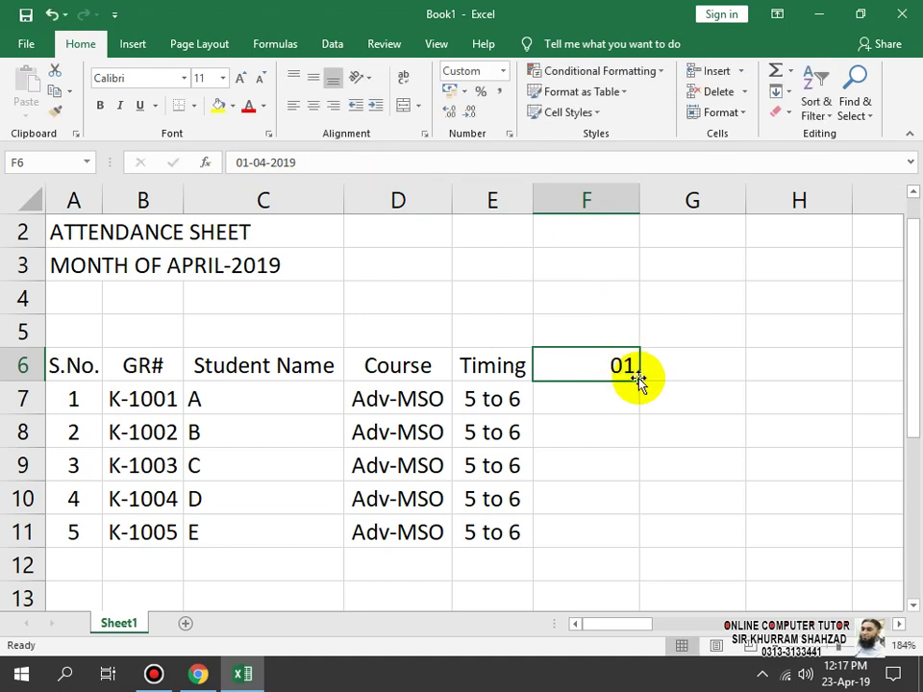
pyautogui.moveTo(641, 382)
pyautogui.mouseDown()
pyautogui.moveTo(840, 378)
pyautogui.moveTo(908, 391)
pyautogui.moveTo(790, 381)
pyautogui.moveTo(907, 373)
pyautogui.moveTo(391, 350)
pyautogui.moveTo(561, 348)
pyautogui.moveTo(647, 358)
pyautogui.mouseUp()
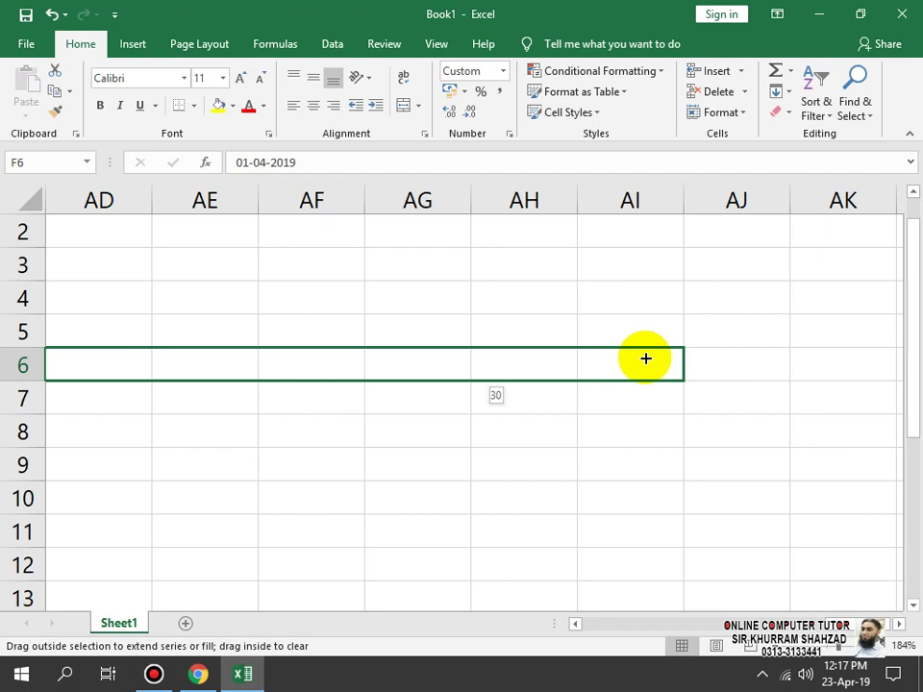
pyautogui.moveTo(645, 358); pyautogui.dragTo(754, 366)
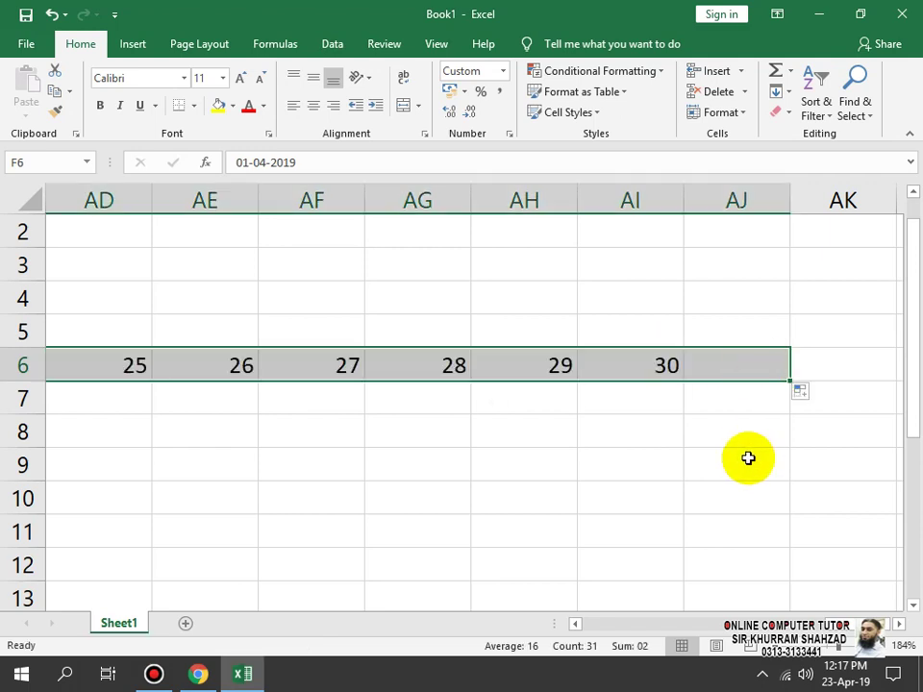
# - Clear the surplus May date from cell AJ6 so the day headers end with 30 April
pyautogui.click(747, 459)
pyautogui.click(653, 371)
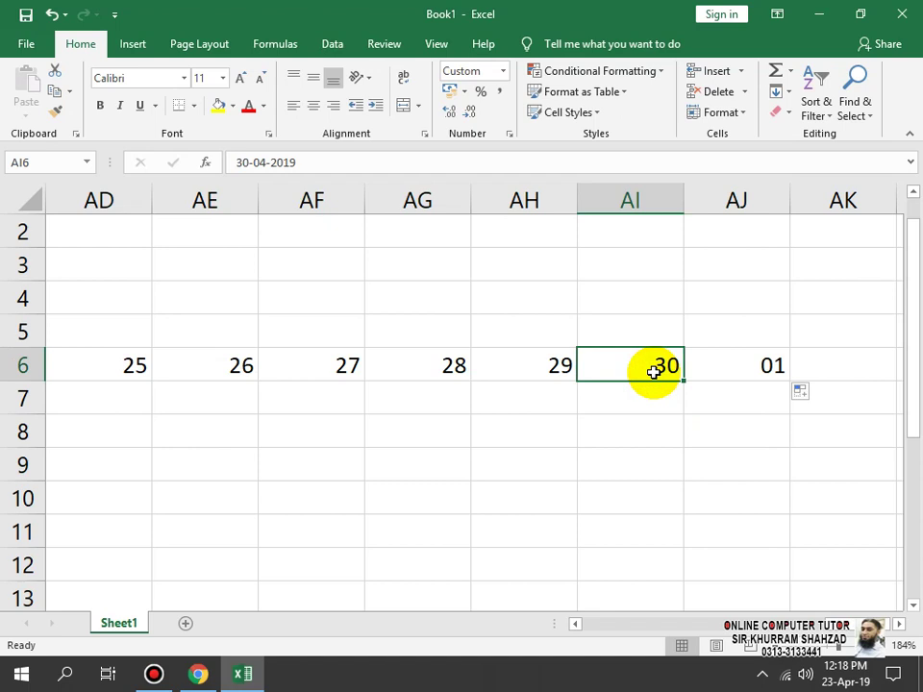
pyautogui.click(759, 389)
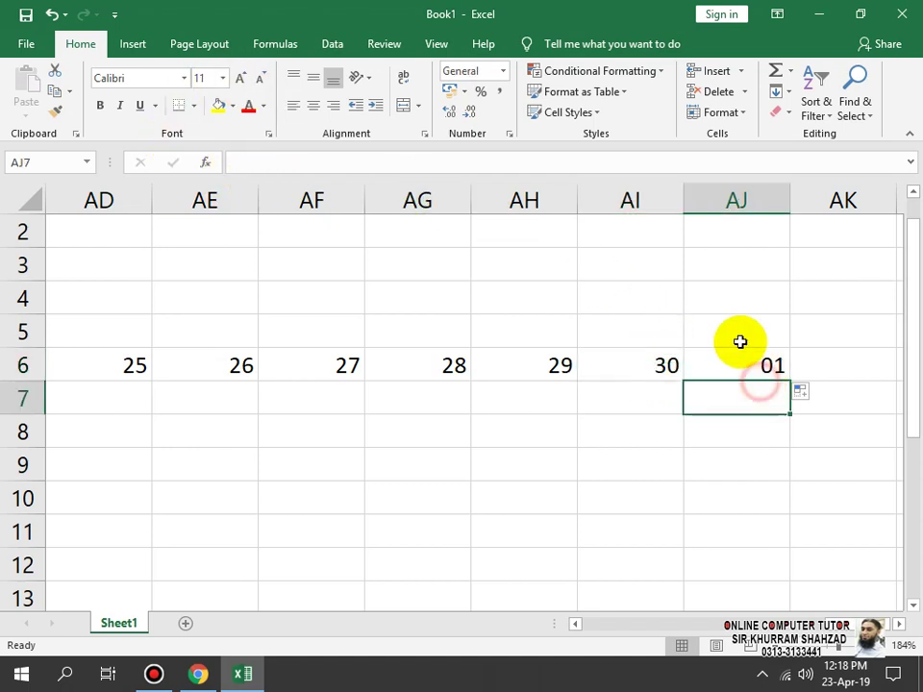
pyautogui.click(759, 358)
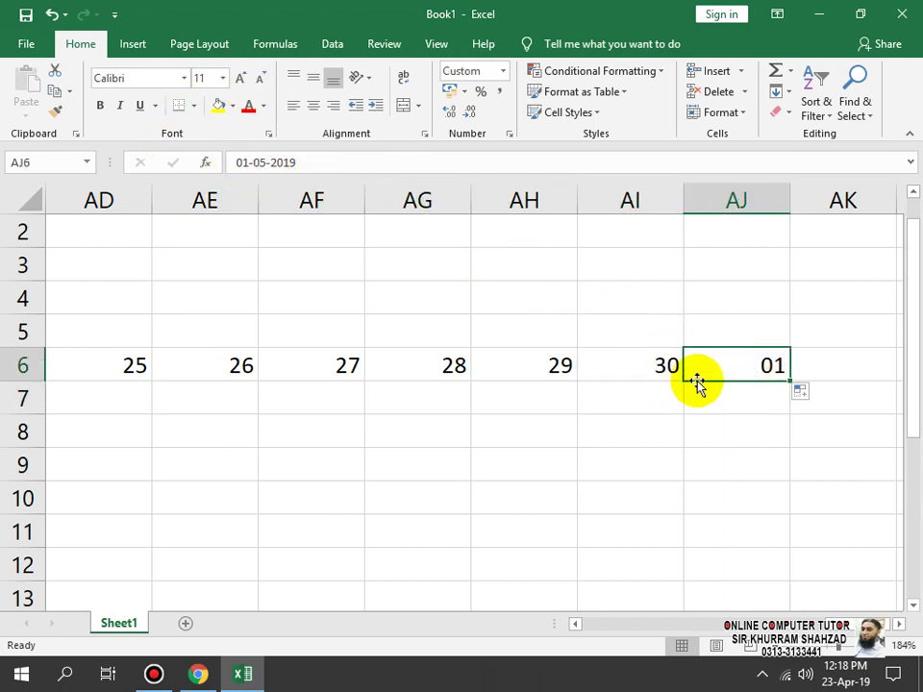
pyautogui.press('Delete')
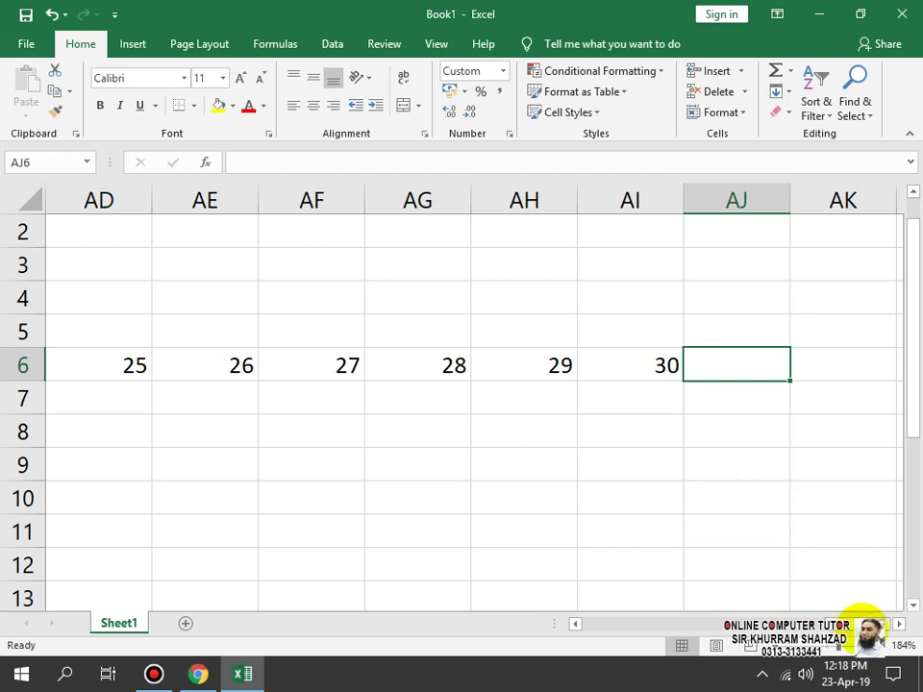
pyautogui.moveTo(844, 622); pyautogui.dragTo(581, 621)
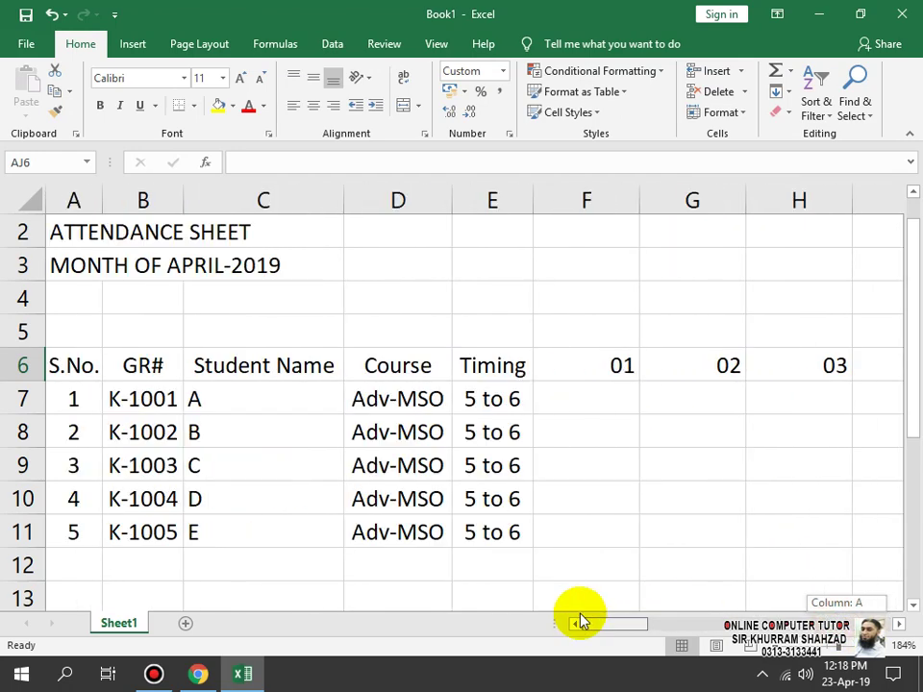
pyautogui.click(591, 338)
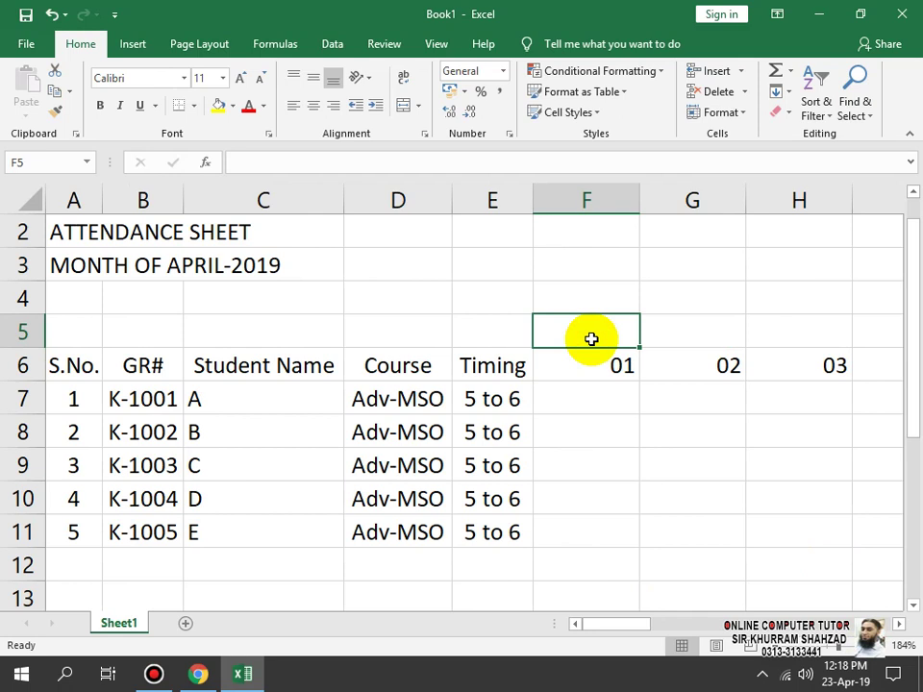
pyautogui.write('01-04-19')
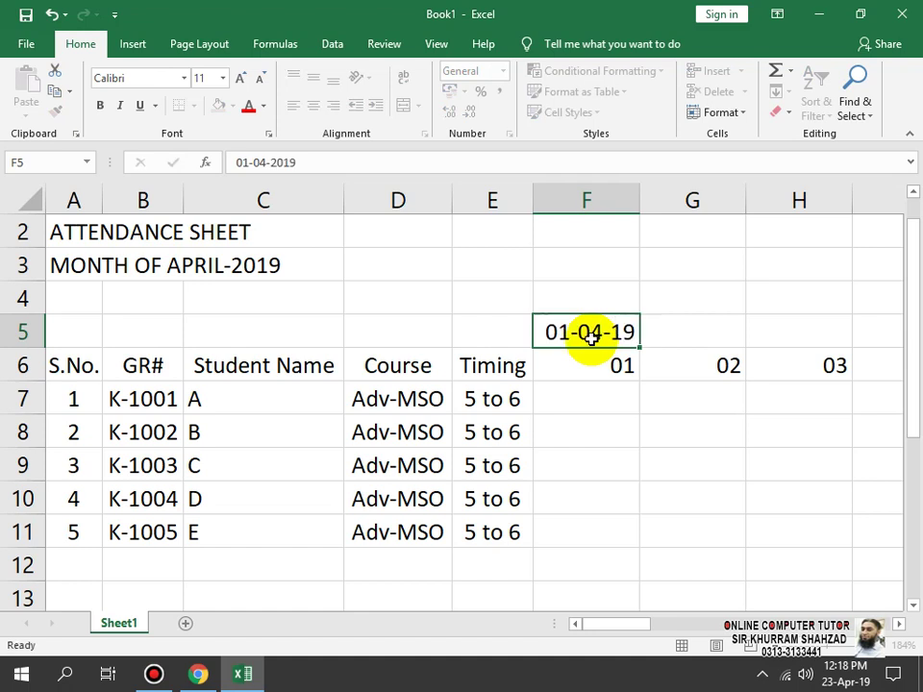
pyautogui.press('Return')
pyautogui.click(591, 338)
pyautogui.press('Delete')
# - Copy the date from cell F6 into F5 and apply the custom number format ddd to F5 to show the weekday
pyautogui.press('Down')
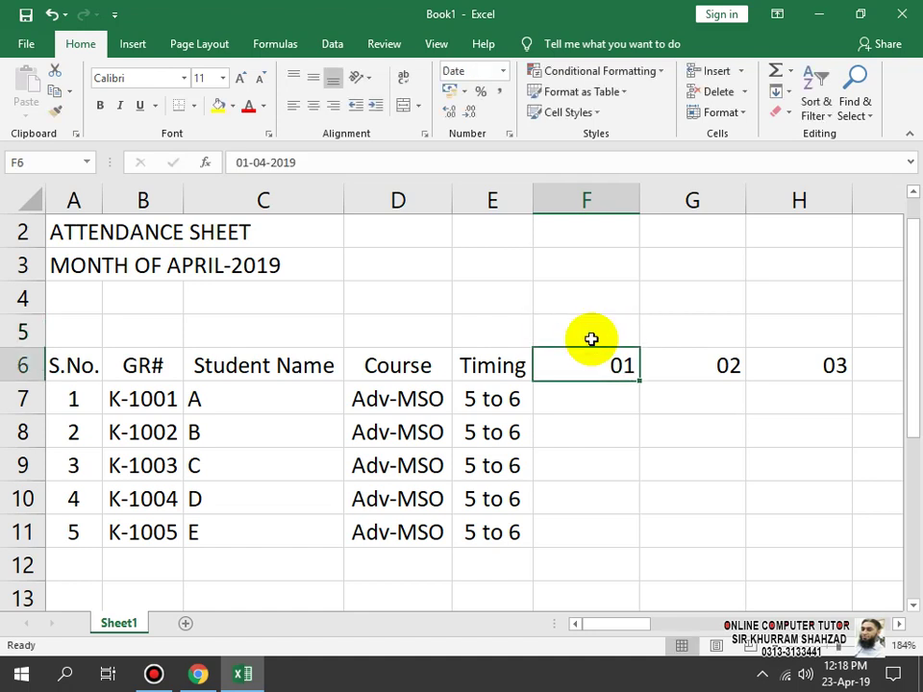
pyautogui.click(591, 339)
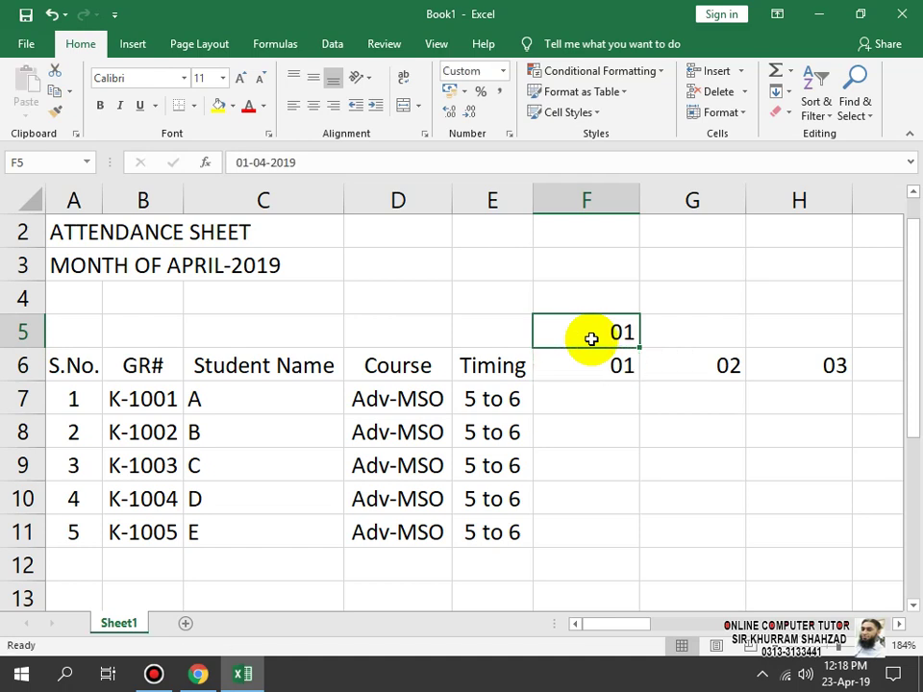
pyautogui.rightClick(591, 339)
pyautogui.click(646, 573)
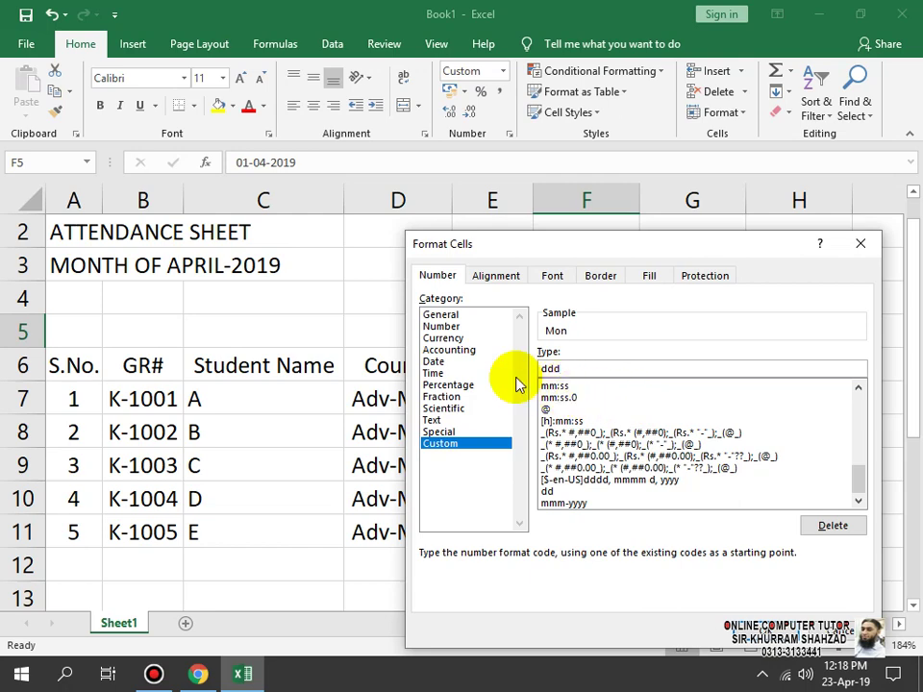
pyautogui.click(755, 634)
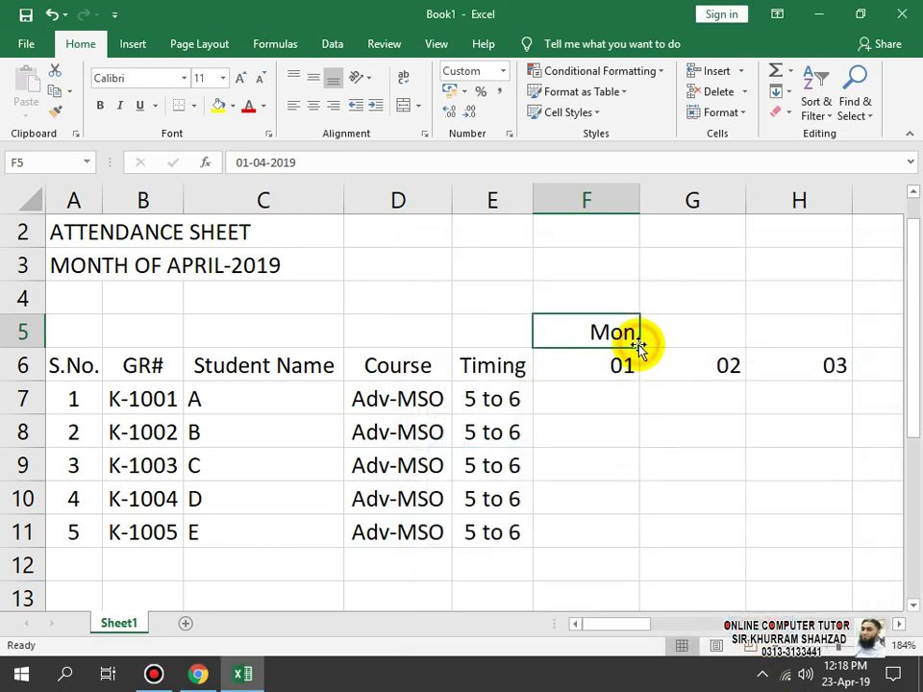
# - Fill the weekday series from F5 across to AI5 and centre the weekday and day headers in F5:AI6
pyautogui.moveTo(640, 350); pyautogui.dragTo(759, 352)
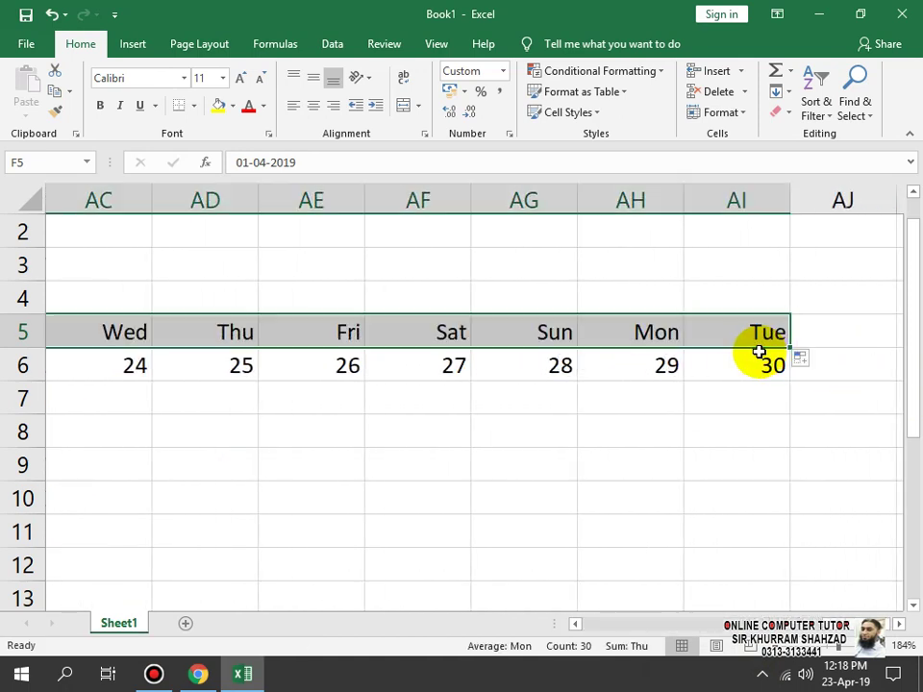
pyautogui.click(686, 455)
pyautogui.moveTo(735, 333); pyautogui.dragTo(539, 370)
pyautogui.click(312, 106)
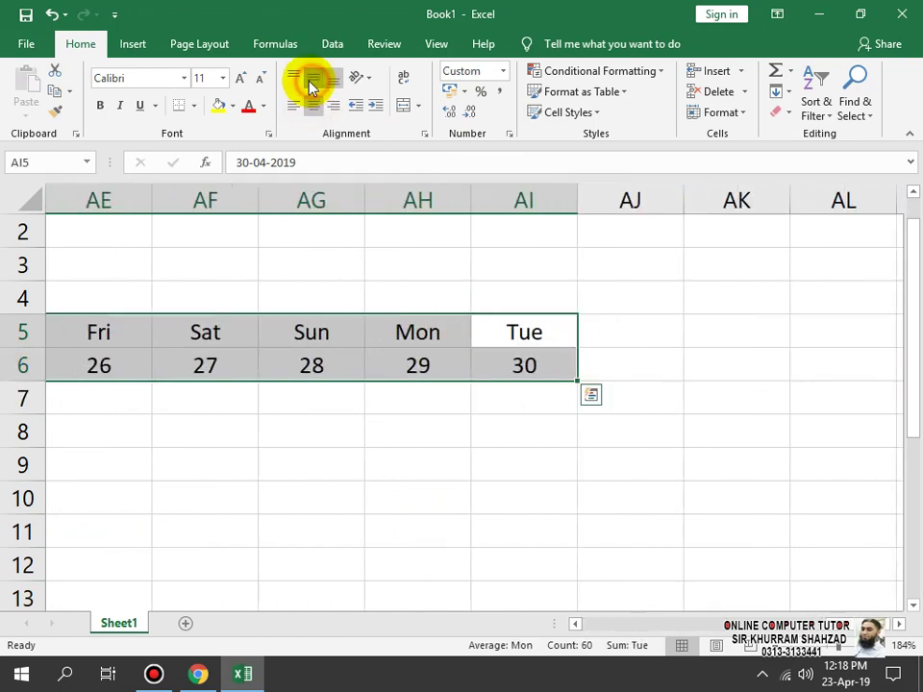
pyautogui.click(394, 456)
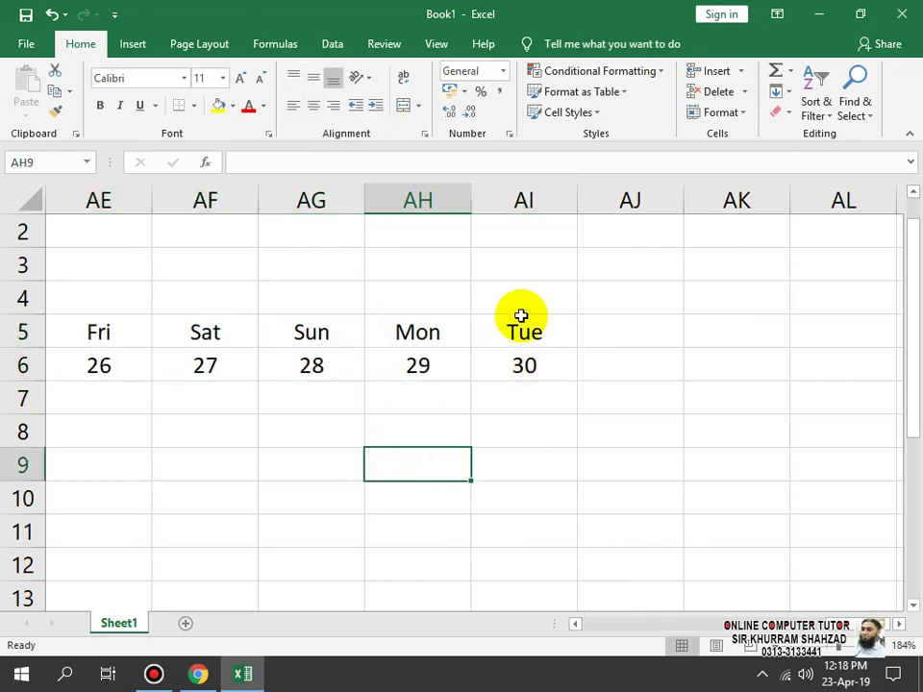
# - Autofit the widths of the day columns F through AI
pyautogui.moveTo(523, 204); pyautogui.dragTo(357, 351)
pyautogui.click(459, 497)
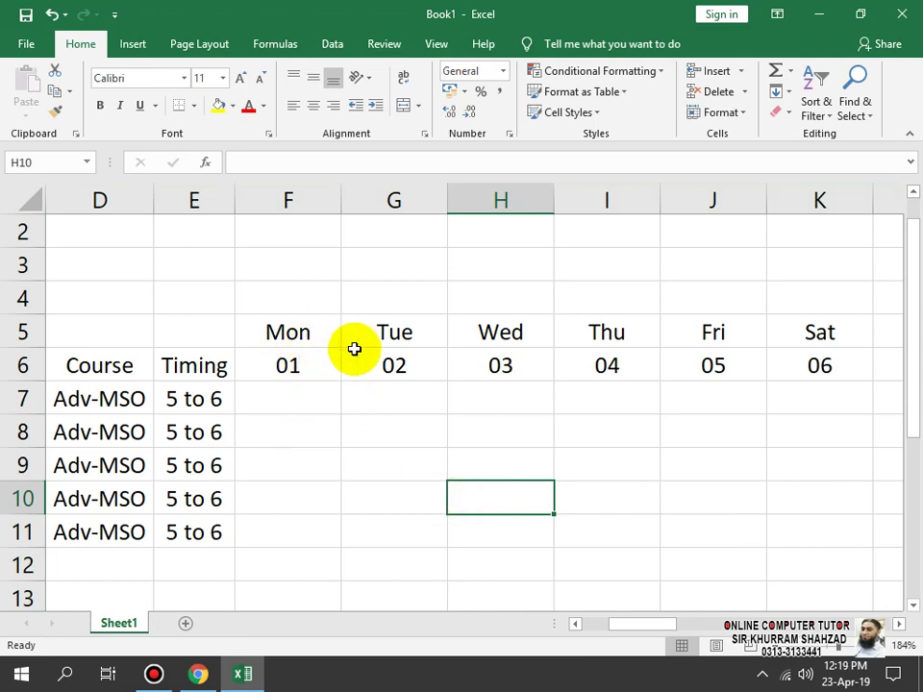
pyautogui.moveTo(260, 198); pyautogui.dragTo(722, 195)
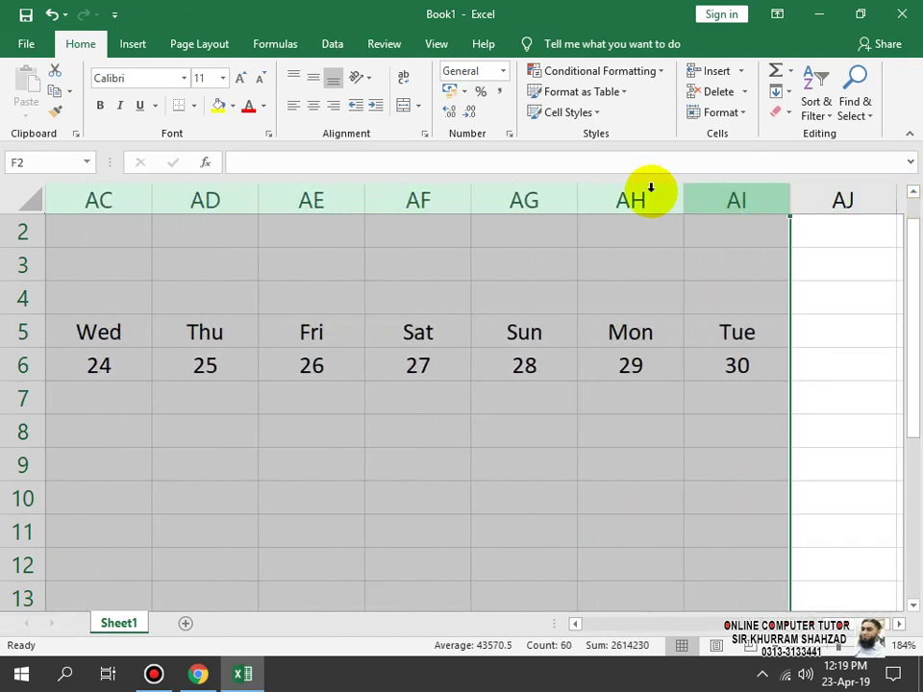
pyautogui.doubleClick(363, 200)
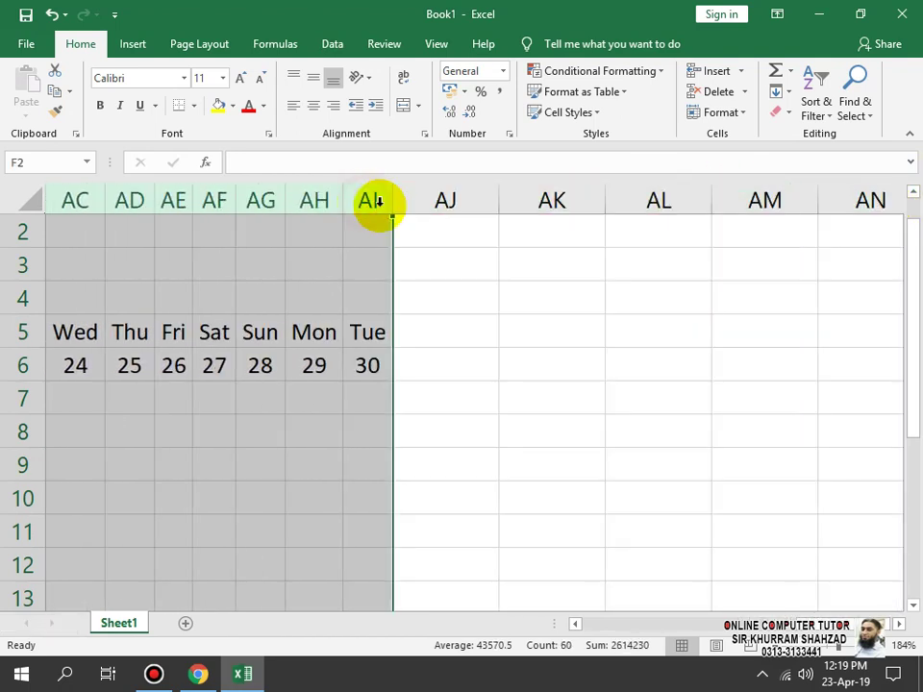
pyautogui.click(570, 505)
# - Enter the headers Total Present, Total Absent and Total Leave in cells AJ5, AK5 and AL5
pyautogui.moveTo(812, 624); pyautogui.dragTo(773, 657)
pyautogui.click(677, 332)
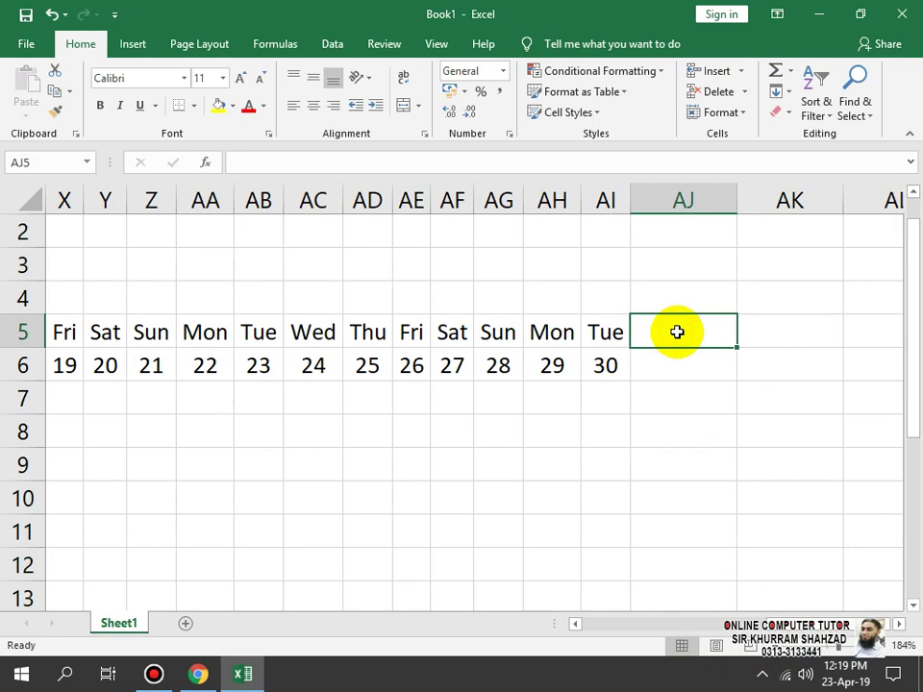
pyautogui.write('Total Present')
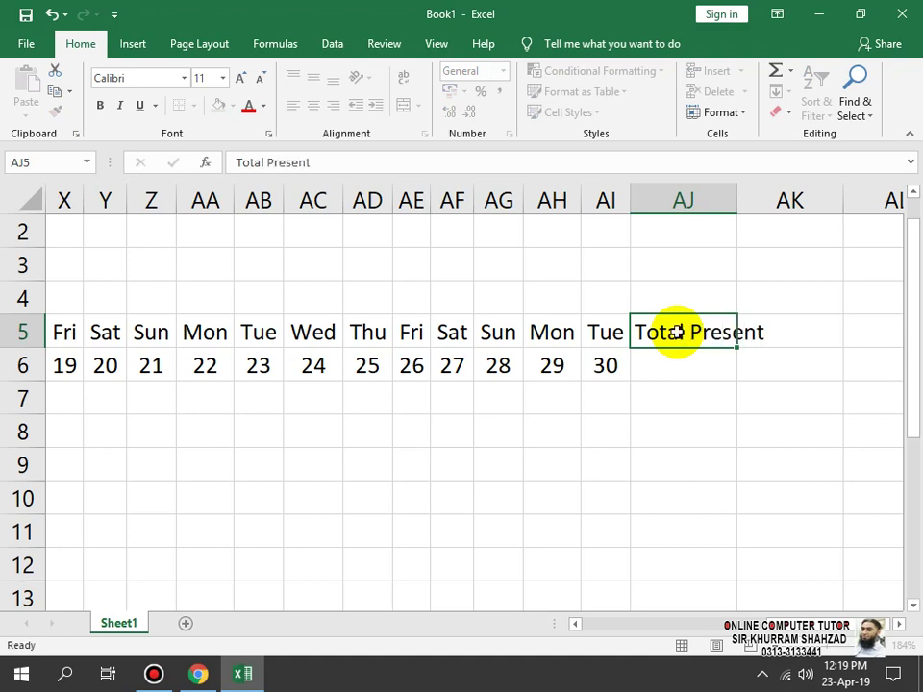
pyautogui.press('Tab')
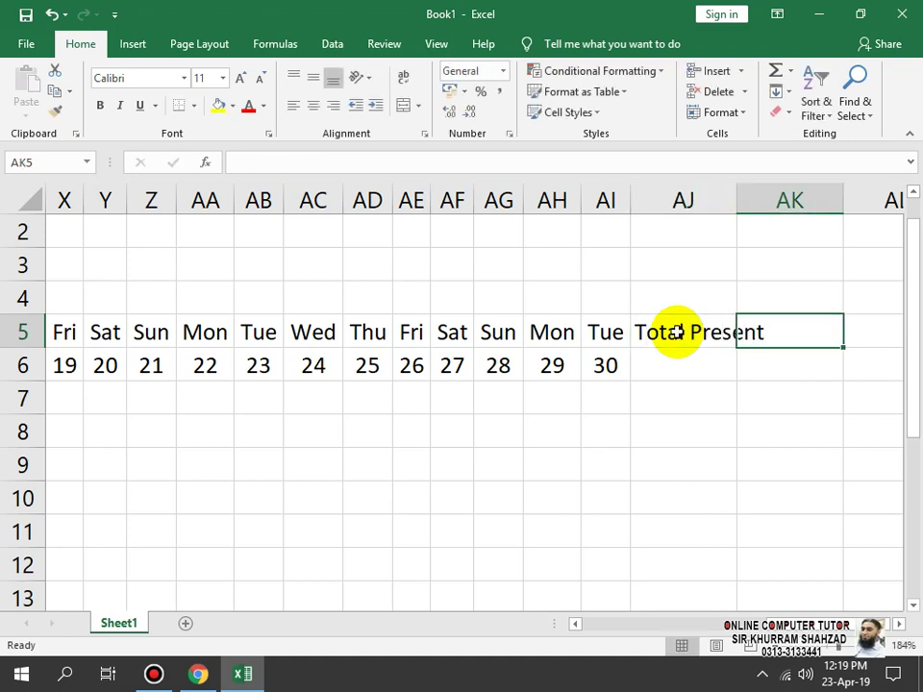
pyautogui.write('Total Absent')
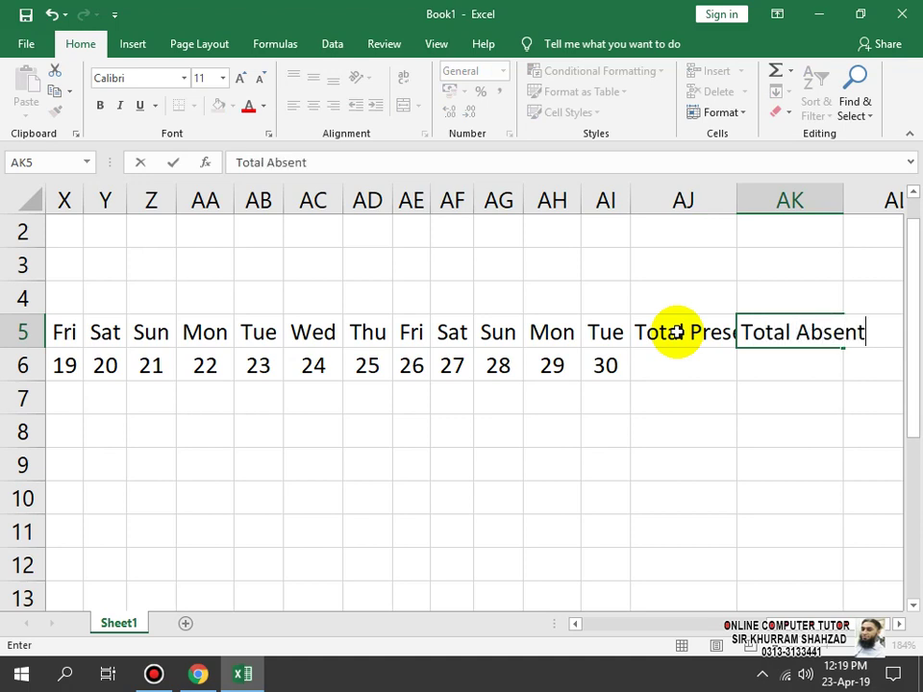
pyautogui.press('Tab')
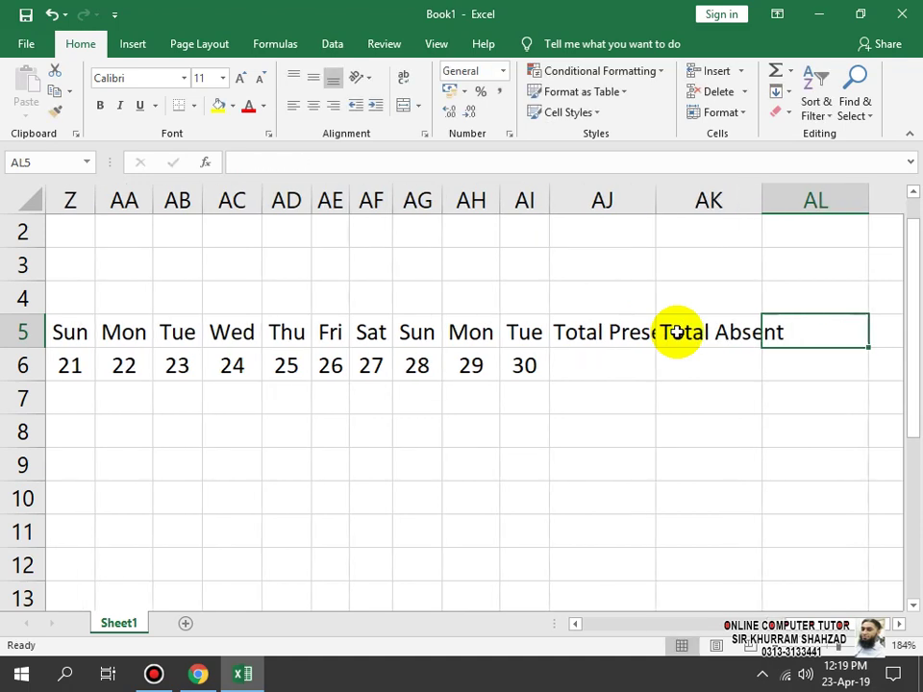
pyautogui.write('Total LEave')
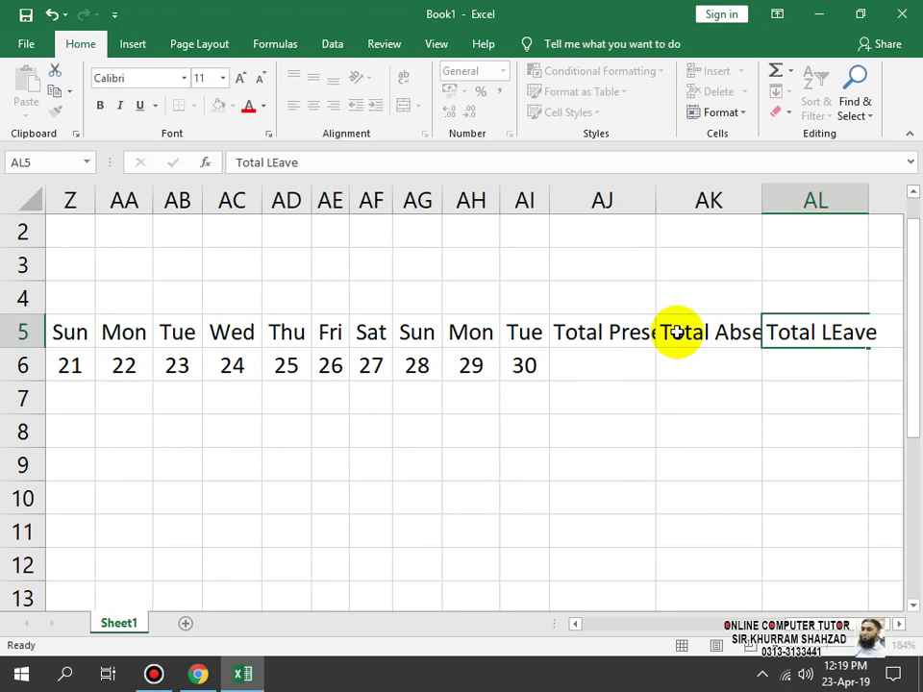
pyautogui.press('Return')
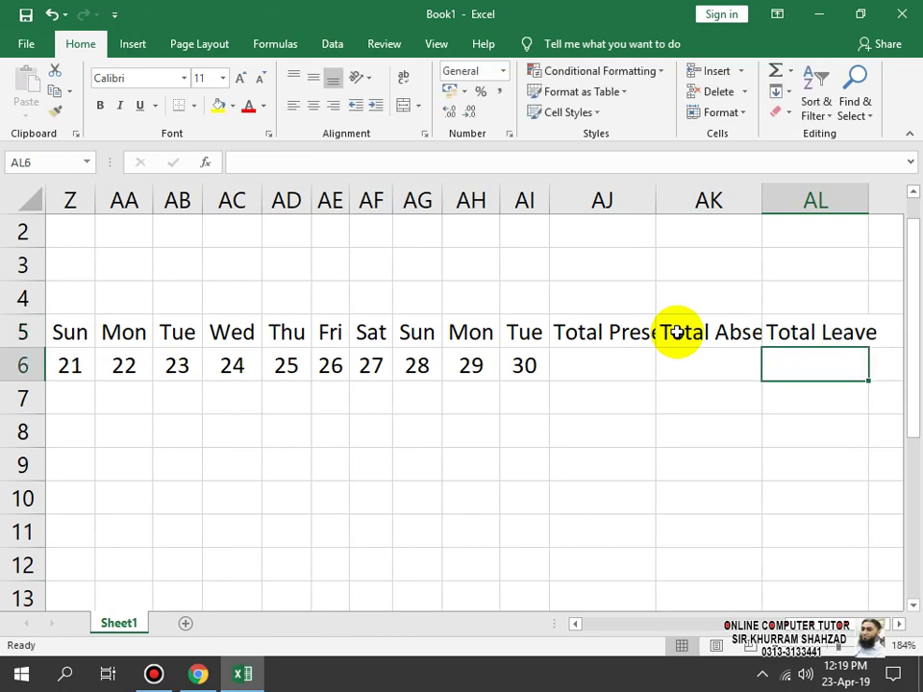
# - Merge and centre rows 5 and 6 separately in columns A to E for the S.No., GR#, Student Name, Course and Timing headers
pyautogui.moveTo(815, 620); pyautogui.dragTo(542, 621)
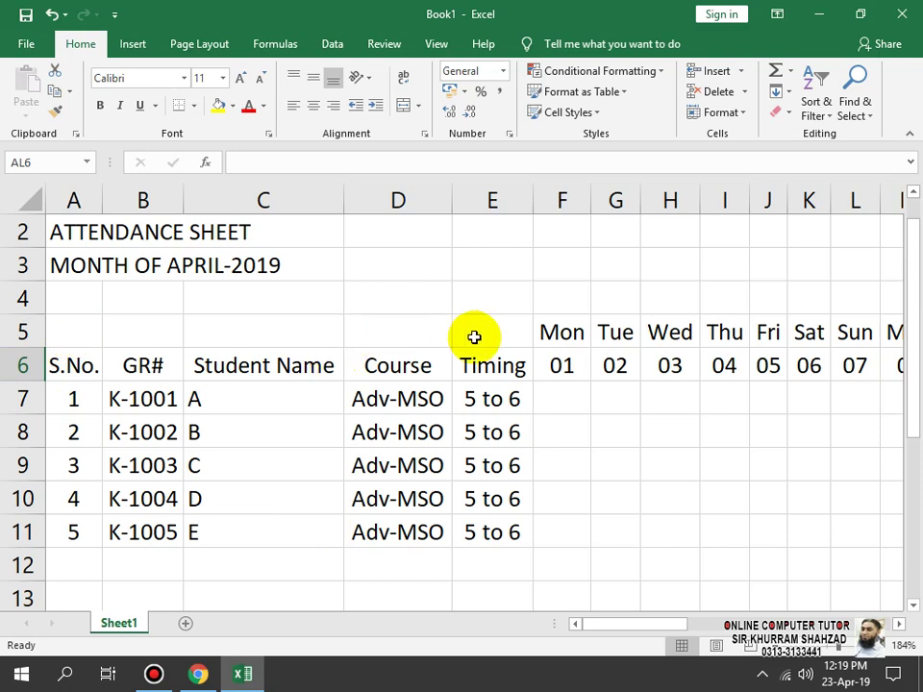
pyautogui.moveTo(69, 331); pyautogui.dragTo(68, 360)
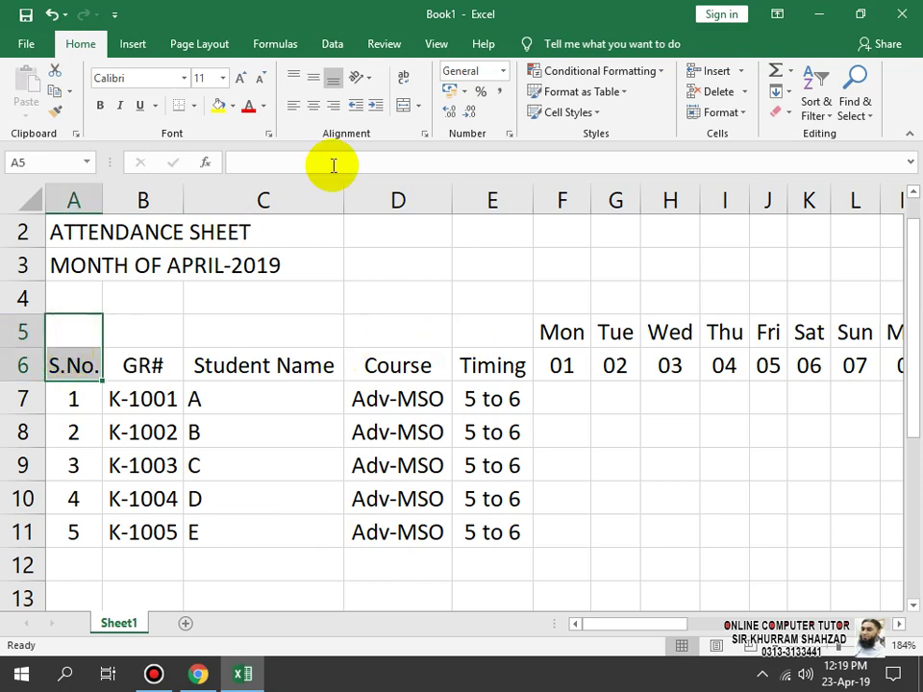
pyautogui.click(403, 104)
pyautogui.moveTo(155, 330); pyautogui.dragTo(150, 367)
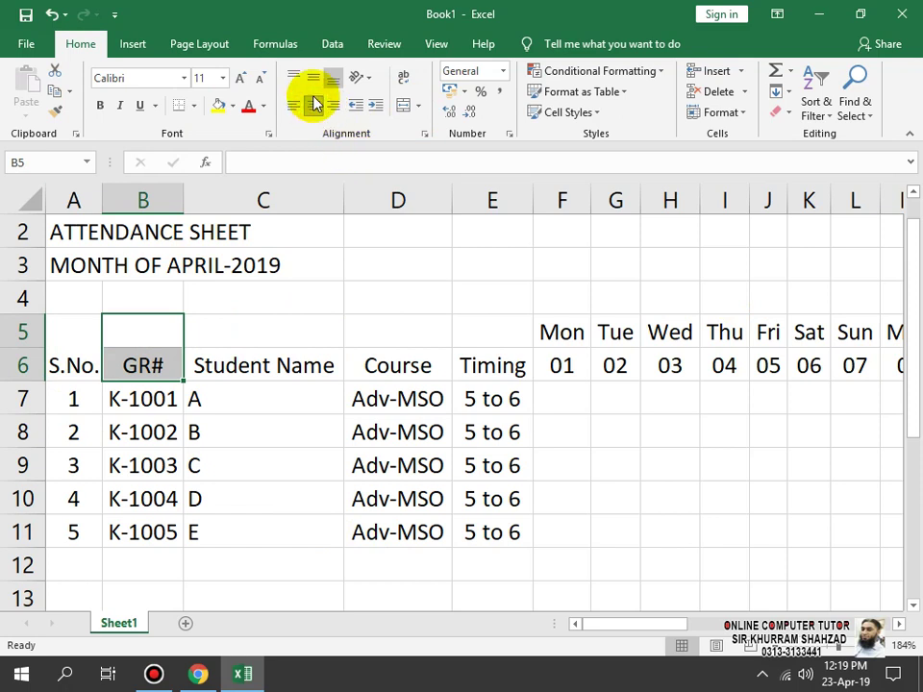
pyautogui.moveTo(304, 328); pyautogui.dragTo(309, 365)
pyautogui.click(404, 106)
pyautogui.moveTo(406, 327); pyautogui.dragTo(403, 358)
pyautogui.click(403, 103)
pyautogui.moveTo(509, 330); pyautogui.dragTo(515, 359)
pyautogui.click(405, 102)
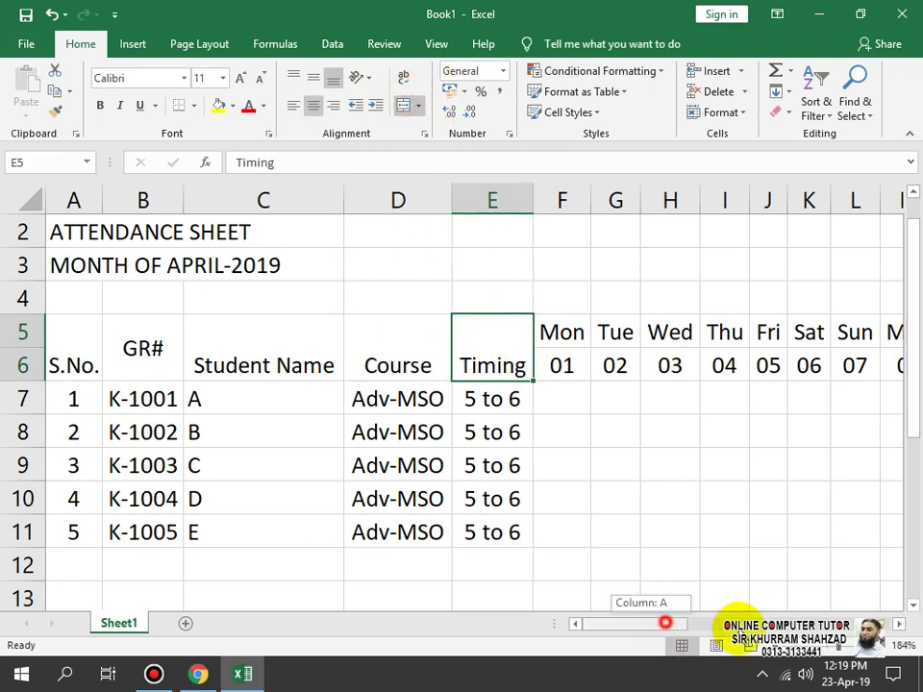
# - Merge and centre rows 5 and 6 separately in columns AJ, AK and AL for the Total Present, Total Absent and Total Leave headers
pyautogui.moveTo(664, 622); pyautogui.dragTo(915, 619)
pyautogui.moveTo(643, 325); pyautogui.dragTo(643, 364)
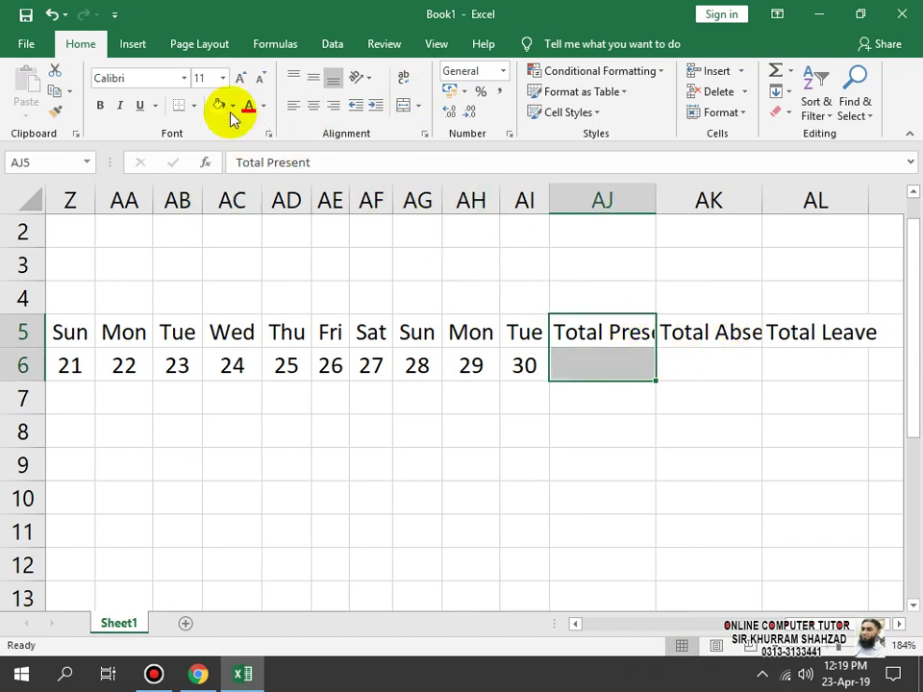
pyautogui.click(403, 104)
pyautogui.moveTo(700, 330); pyautogui.dragTo(711, 379)
pyautogui.click(403, 106)
pyautogui.moveTo(806, 346); pyautogui.dragTo(807, 371)
pyautogui.click(402, 104)
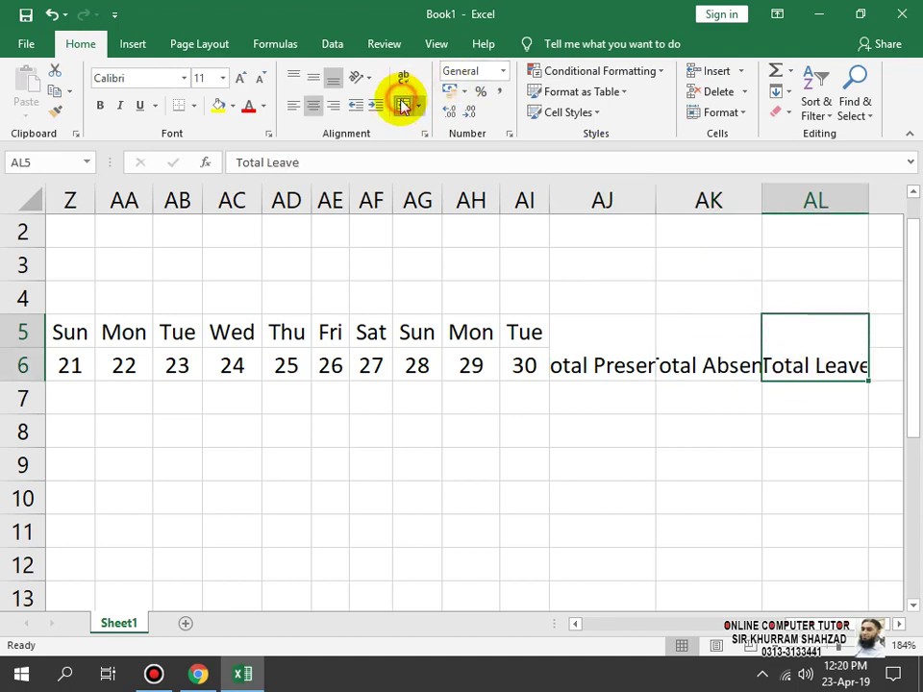
pyautogui.click(602, 486)
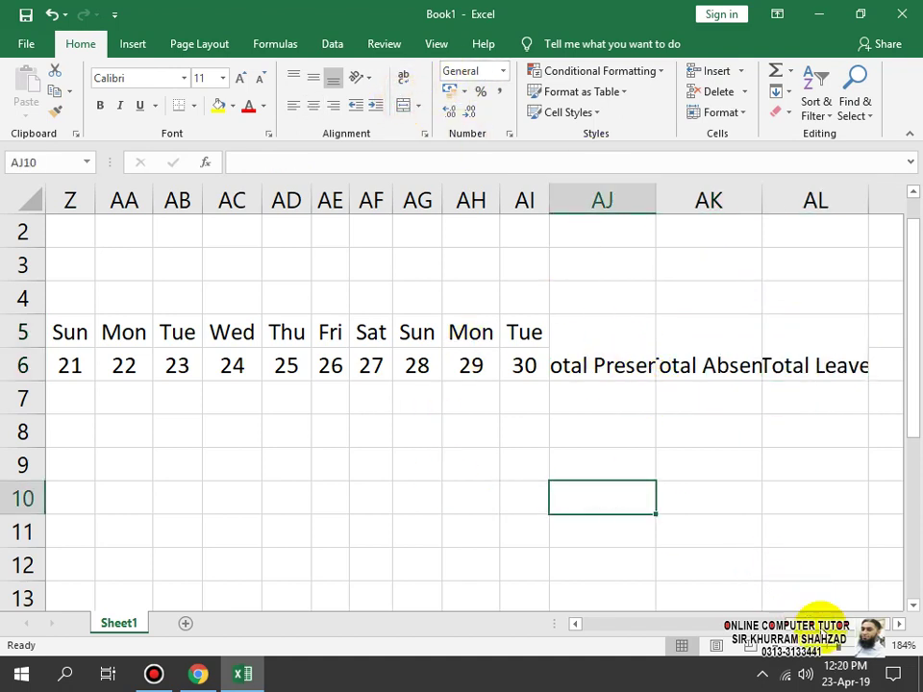
# - Centre the header cells of rows 5 and 6 in columns A to AL both horizontally and vertically
pyautogui.moveTo(843, 344); pyautogui.dragTo(11, 362)
pyautogui.click(314, 114)
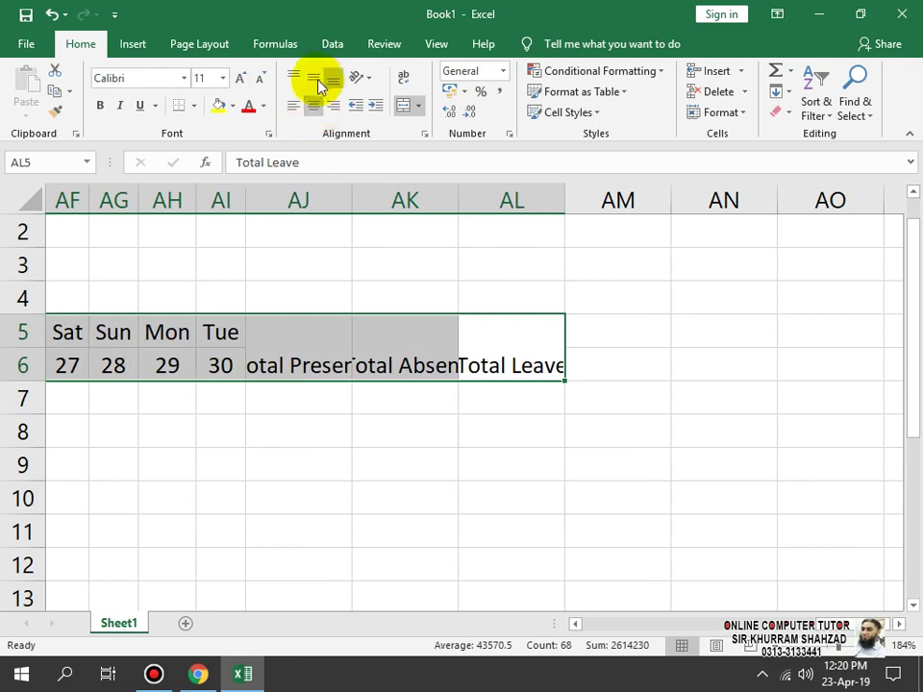
pyautogui.click(319, 81)
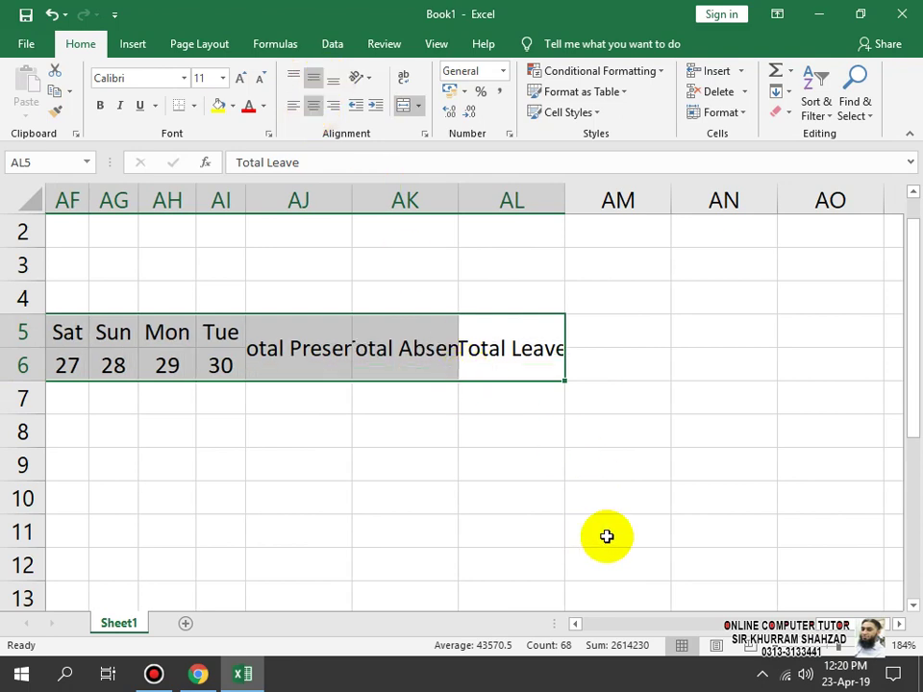
pyautogui.click(649, 498)
# - Turn on text wrapping for the Total Present, Total Absent and Total Leave headers
pyautogui.click(305, 330)
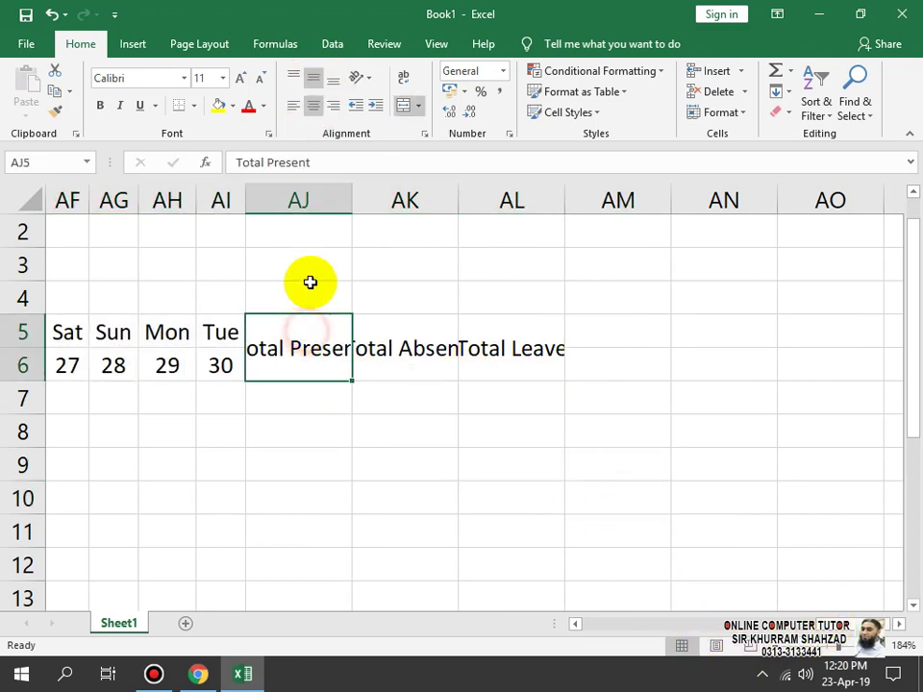
pyautogui.click(404, 78)
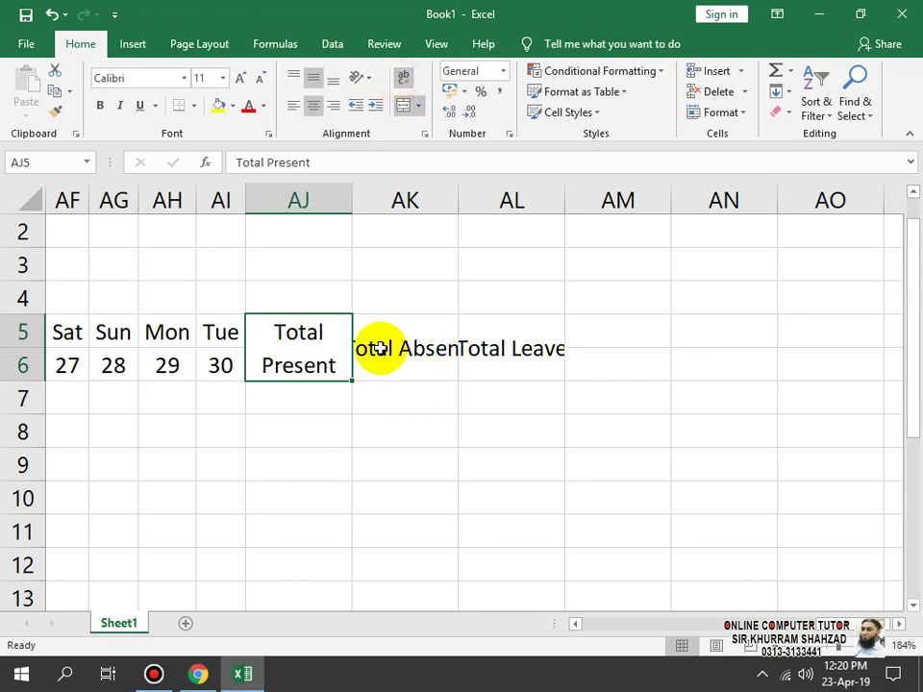
pyautogui.click(377, 348)
pyautogui.click(511, 348)
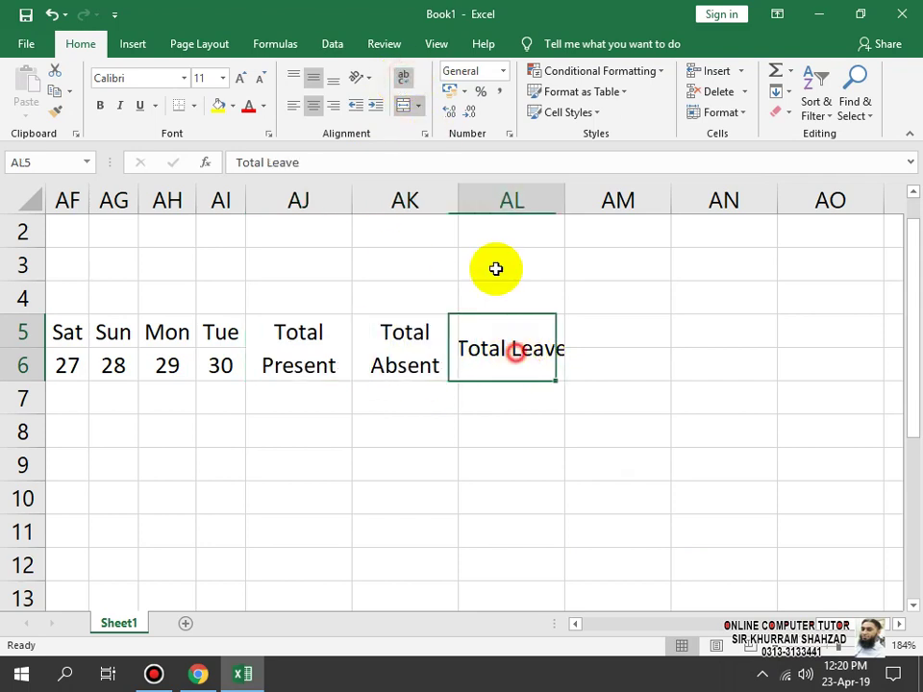
pyautogui.click(404, 78)
# - Narrow columns AJ, AK and AL to fit the wrapped Total Present, Total Absent and Total Leave headers
pyautogui.moveTo(352, 197); pyautogui.dragTo(318, 187)
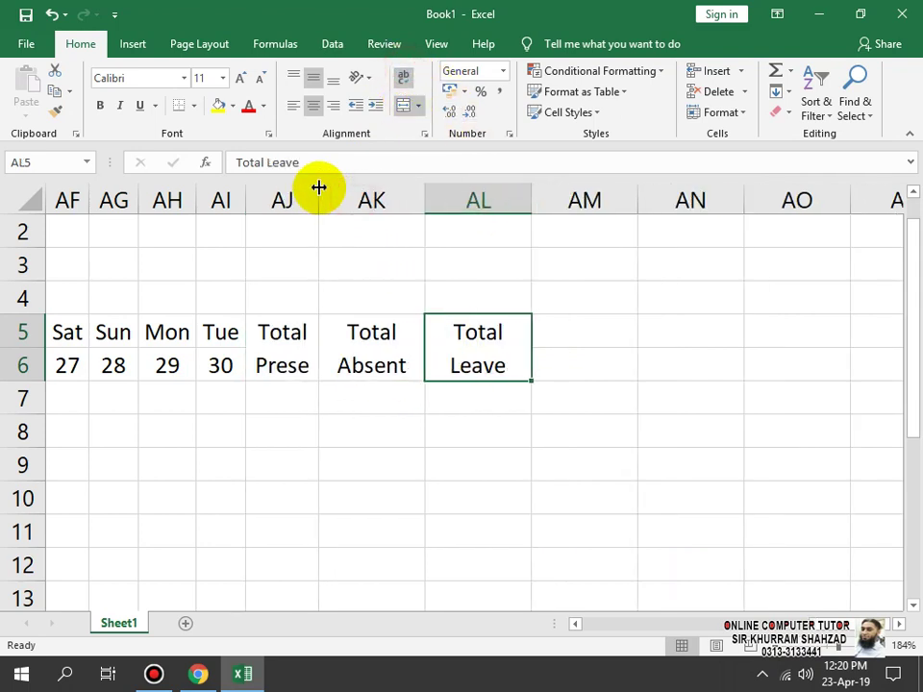
pyautogui.doubleClick(326, 188)
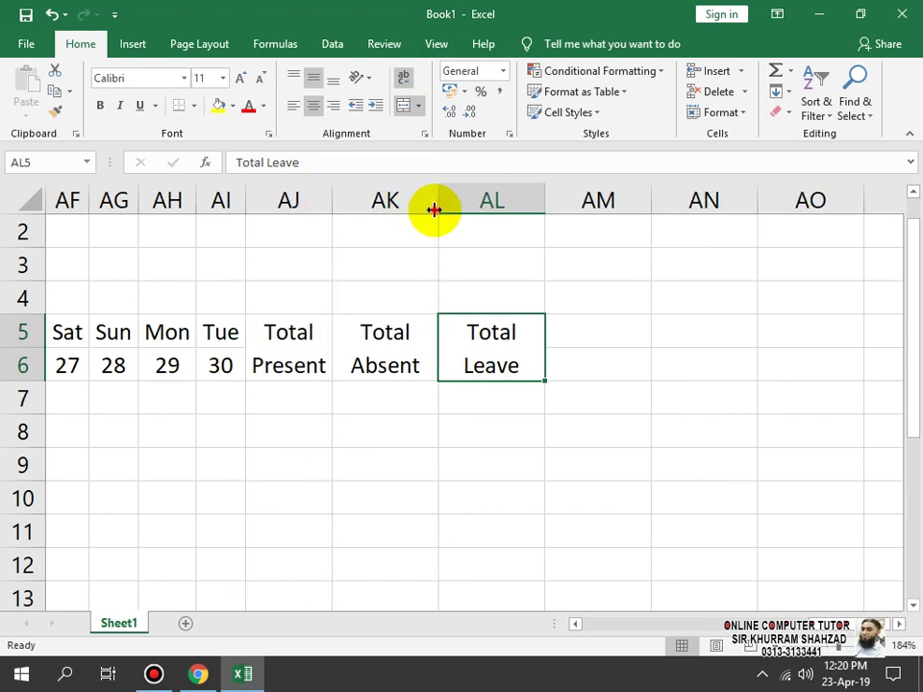
pyautogui.moveTo(434, 205); pyautogui.dragTo(411, 208)
pyautogui.moveTo(521, 210); pyautogui.dragTo(480, 198)
pyautogui.click(640, 471)
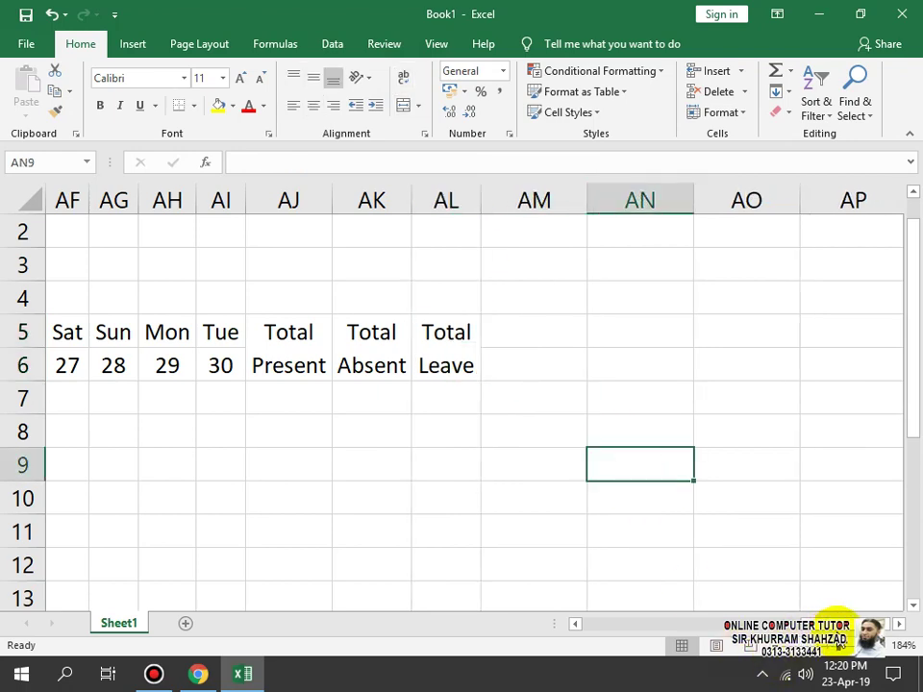
pyautogui.moveTo(822, 618); pyautogui.dragTo(564, 601)
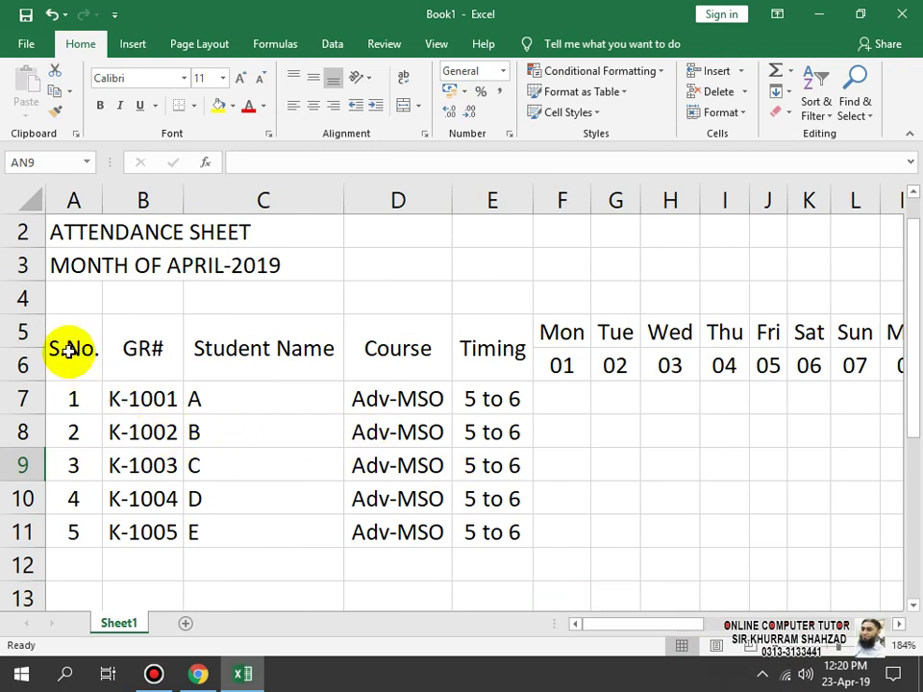
pyautogui.moveTo(69, 349); pyautogui.dragTo(570, 432)
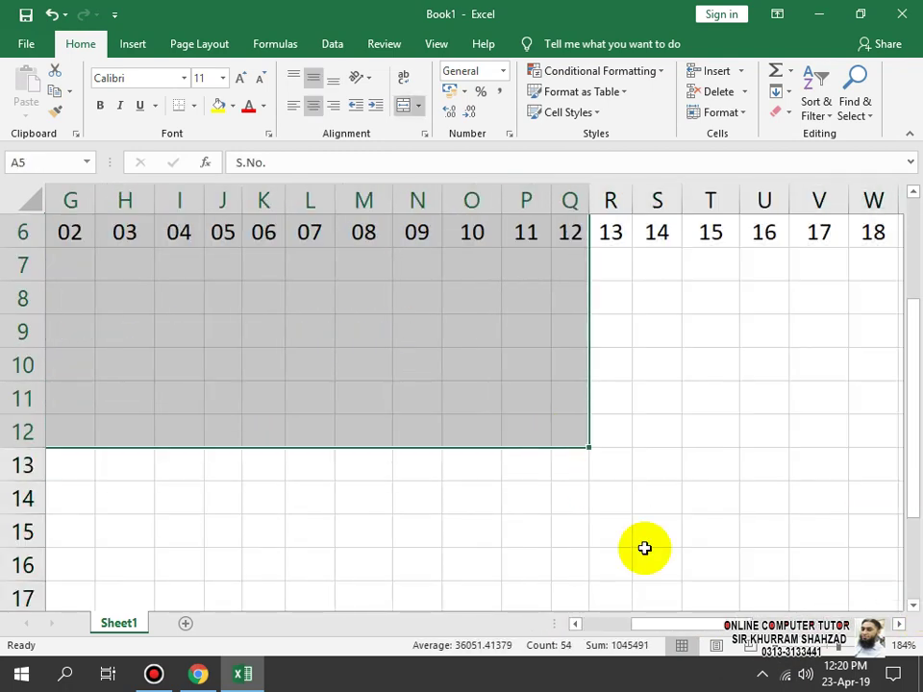
pyautogui.click(656, 565)
pyautogui.hscroll(-3, 109, 496)
pyautogui.scroll(2, 29, 360)
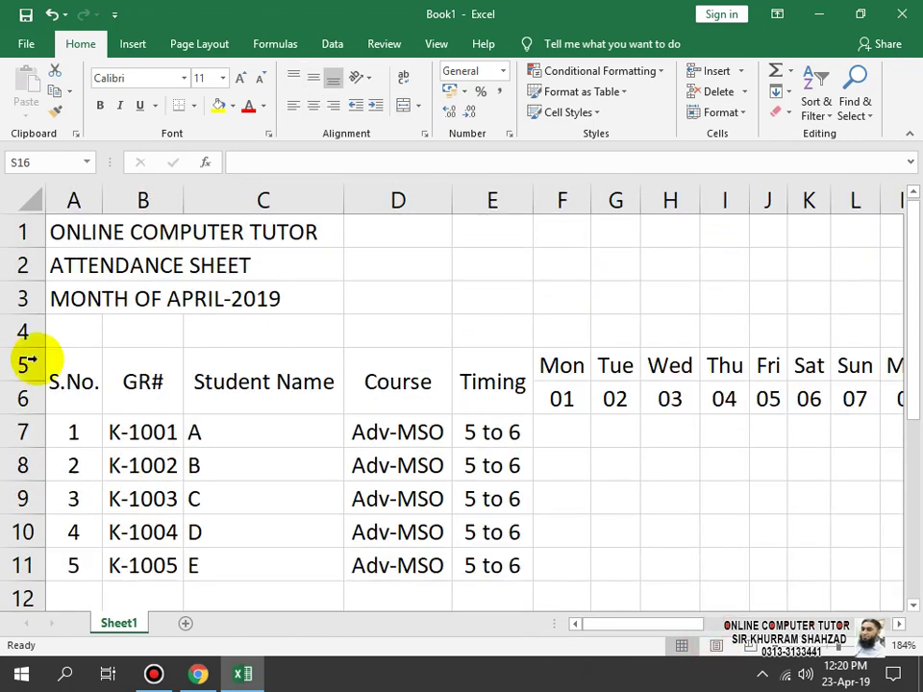
# - Apply all borders to the attendance table from A5 to AL11
pyautogui.click(55, 381)
pyautogui.hotkey('ctrl', 'shift', 'Down')
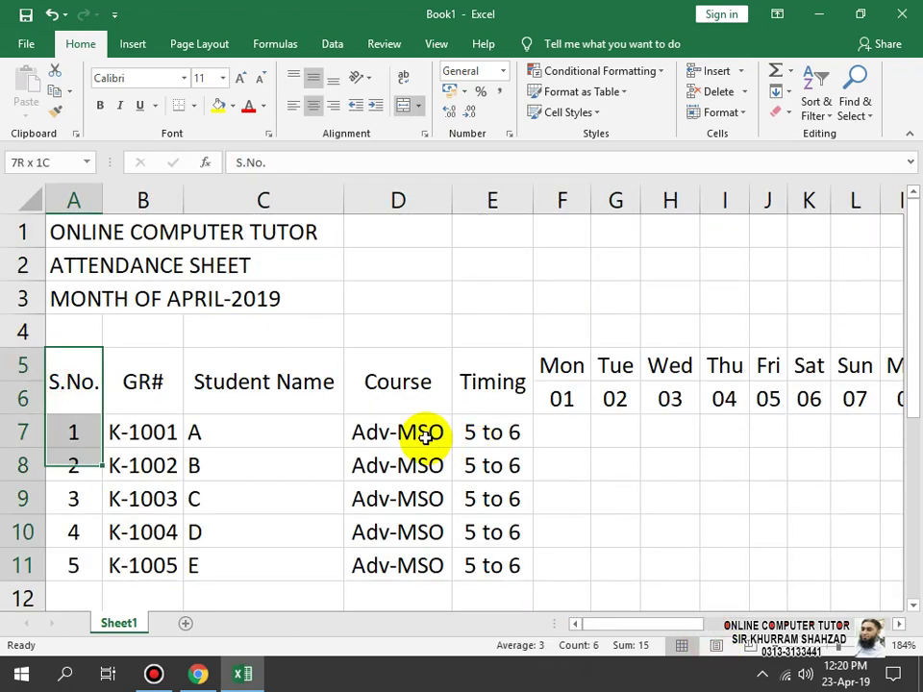
pyautogui.hotkey('ctrl', 'shift', 'Down')
pyautogui.hotkey('ctrl', 'shift', 'Up')
pyautogui.hotkey('ctrl', 'shift', 'Up')
pyautogui.hotkey('shift', 'Down')
pyautogui.hotkey('shift', 'Down')
pyautogui.hotkey('shift', 'Down')
pyautogui.hotkey('shift', 'Down')
pyautogui.hotkey('shift', 'Down')
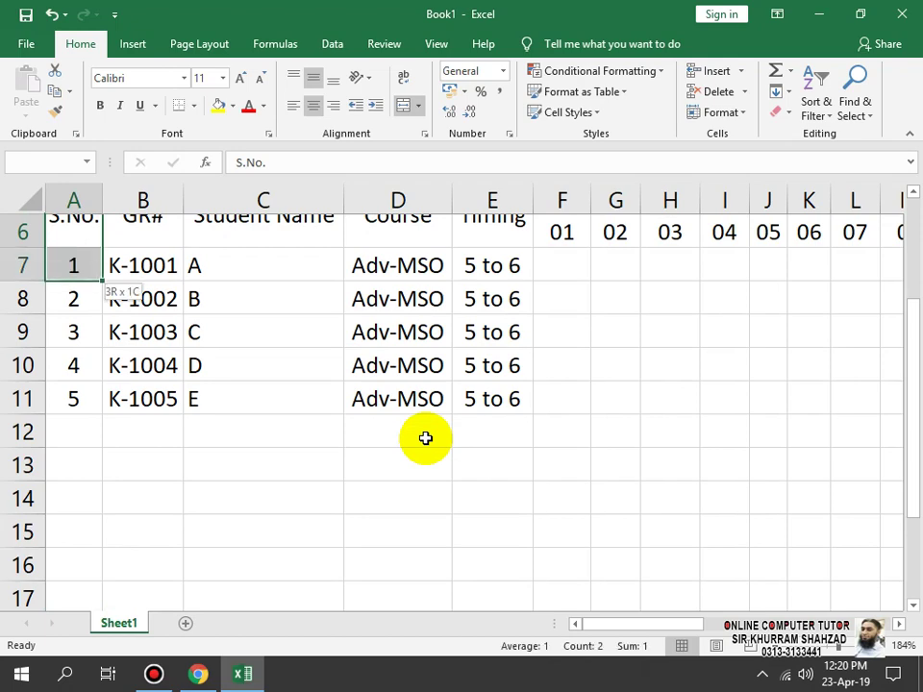
pyautogui.hotkey('shift', 'Right')
pyautogui.hotkey('shift', 'Right')
pyautogui.hotkey('shift', 'Right')
pyautogui.hotkey('shift', 'Right')
pyautogui.hotkey('shift', 'Right')
pyautogui.hotkey('shift', 'Right')
pyautogui.hotkey('shift', 'Right')
pyautogui.hotkey('shift', 'Right')
pyautogui.hotkey('shift', 'Right')
pyautogui.hotkey('shift', 'Right')
pyautogui.hotkey('shift', 'Right')
pyautogui.hotkey('shift', 'Right')
pyautogui.hotkey('shift', 'Right')
pyautogui.hotkey('shift', 'Right')
pyautogui.hotkey('shift', 'Right')
pyautogui.hotkey('shift', 'Right')
pyautogui.hotkey('shift', 'Right')
pyautogui.hotkey('shift', 'Right')
pyautogui.hotkey('shift', 'Right')
pyautogui.hotkey('shift', 'Right')
pyautogui.hotkey('shift', 'Right')
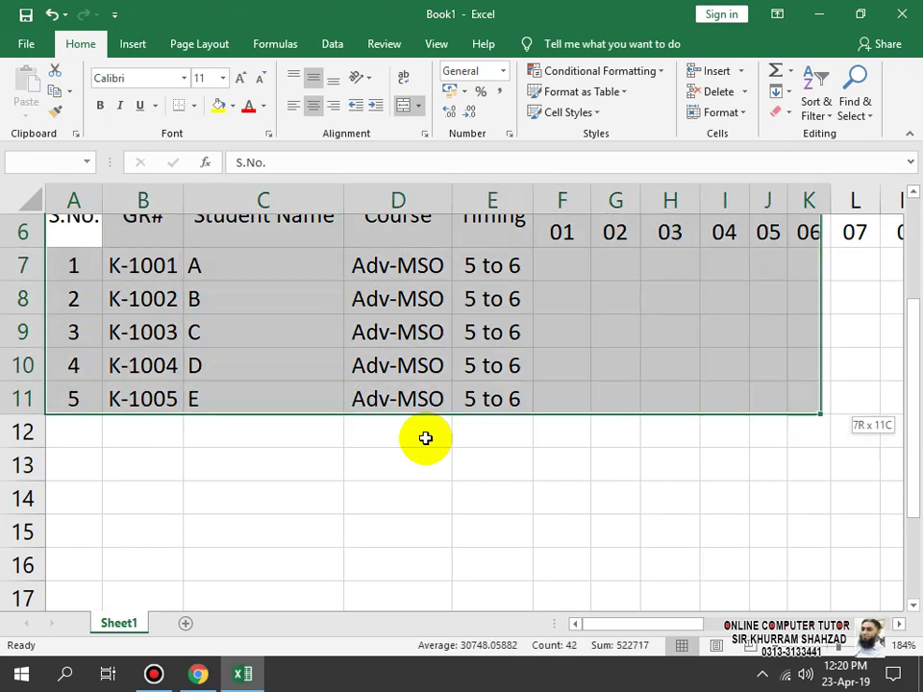
pyautogui.hotkey('shift', 'Right')
pyautogui.hotkey('shift', 'Right')
pyautogui.hotkey('shift', 'Right')
pyautogui.hotkey('shift', 'Right')
pyautogui.hotkey('shift', 'Right')
pyautogui.hotkey('shift', 'Right')
pyautogui.hotkey('shift', 'Right')
pyautogui.hotkey('shift', 'Right')
pyautogui.hotkey('shift', 'Right')
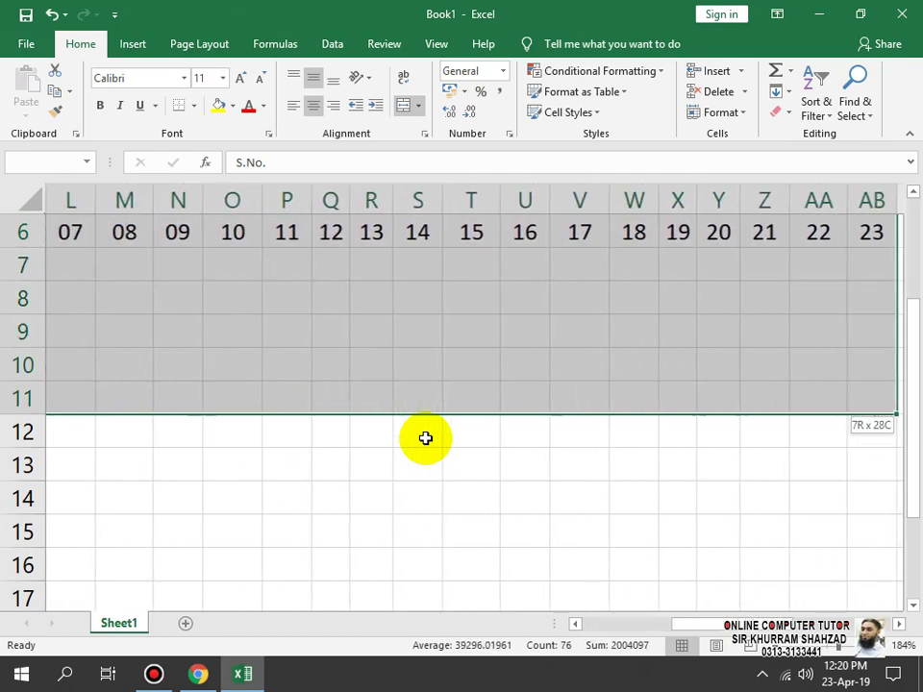
pyautogui.hotkey('shift', 'Right')
pyautogui.hotkey('shift', 'Right')
pyautogui.hotkey('shift', 'Right')
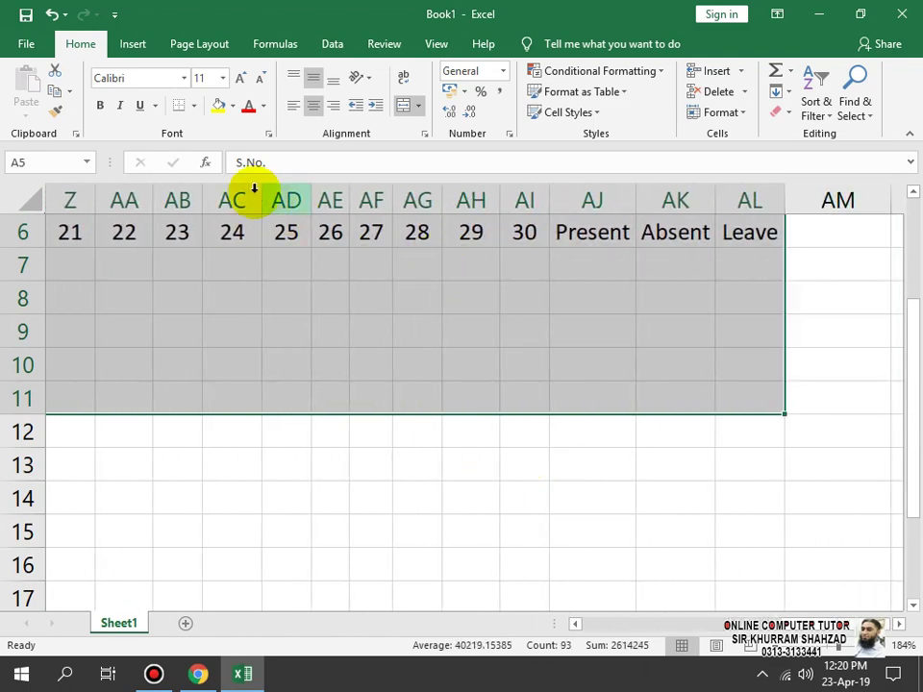
pyautogui.click(193, 106)
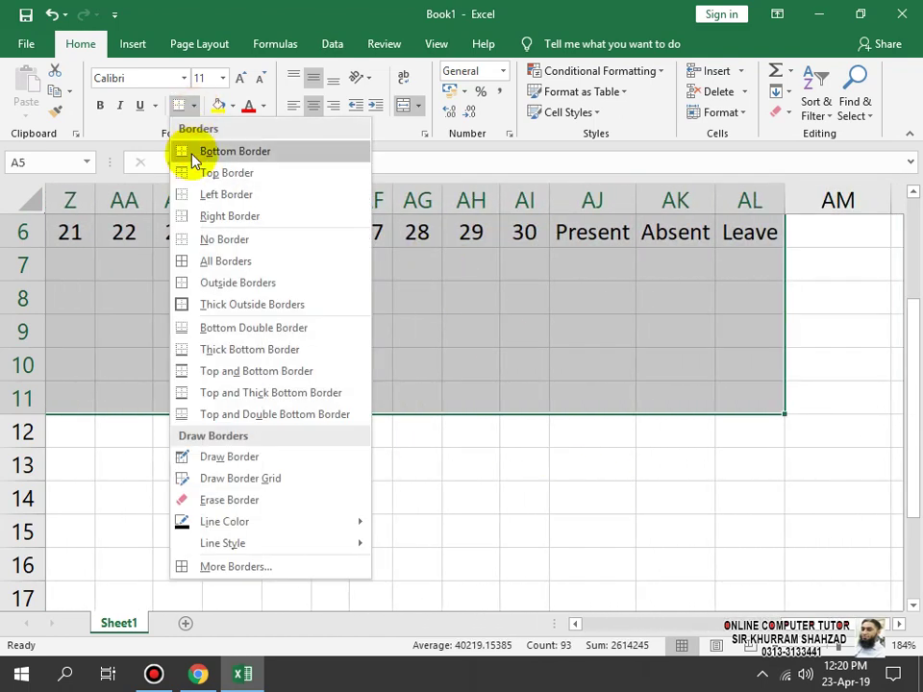
pyautogui.click(217, 259)
pyautogui.hotkey('ctrl', 'BackSpace')
pyautogui.click(528, 500)
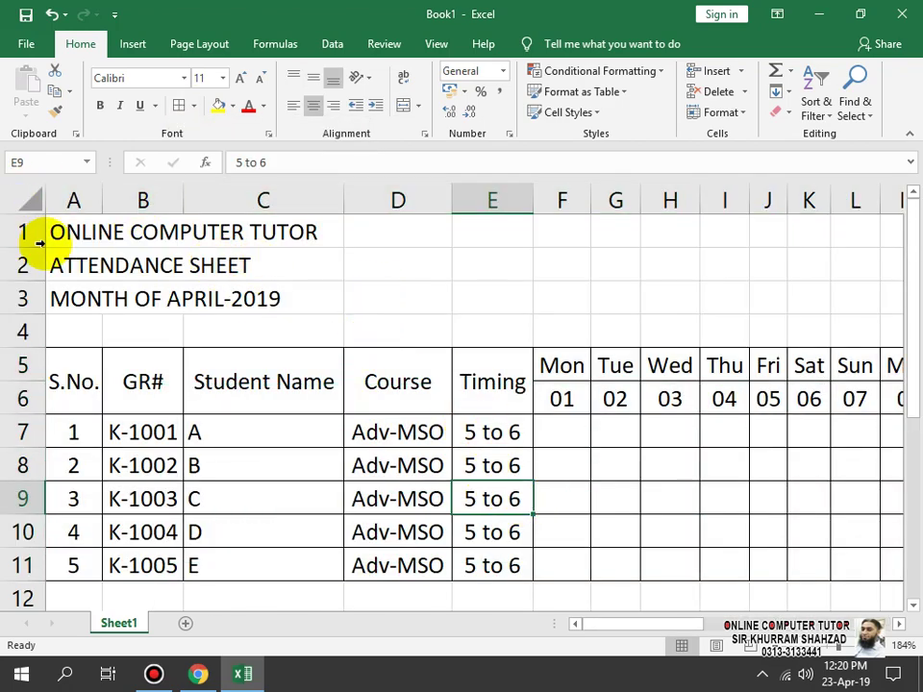
# - Merge and centre the ONLINE COMPUTER TUTOR title across A1:AL1 and copy its formatting to the ATTENDANCE SHEET title in row 2
pyautogui.moveTo(59, 232); pyautogui.dragTo(635, 249)
pyautogui.moveTo(838, 651); pyautogui.dragTo(817, 656)
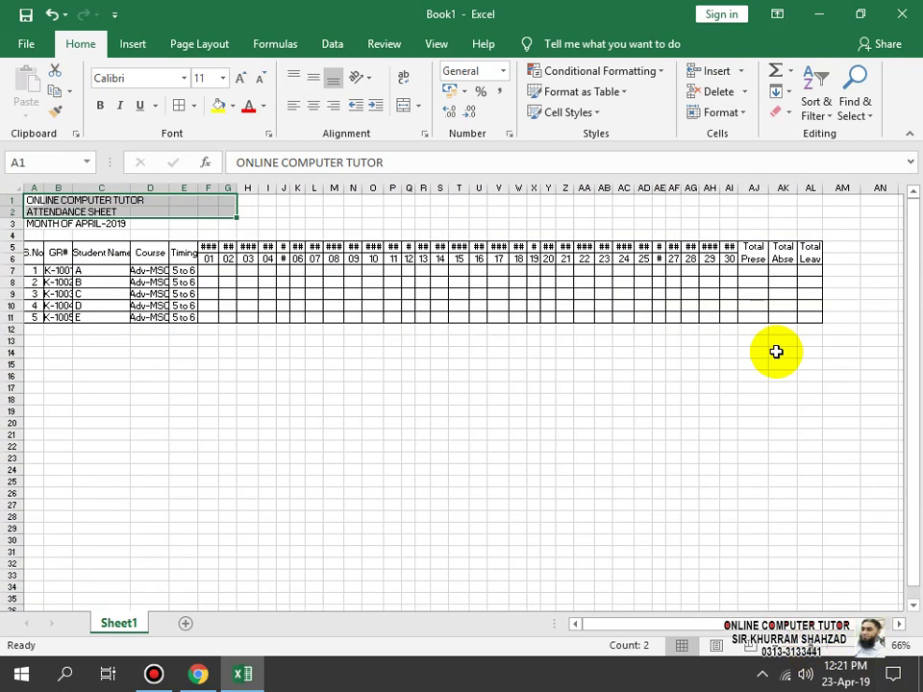
pyautogui.click(354, 464)
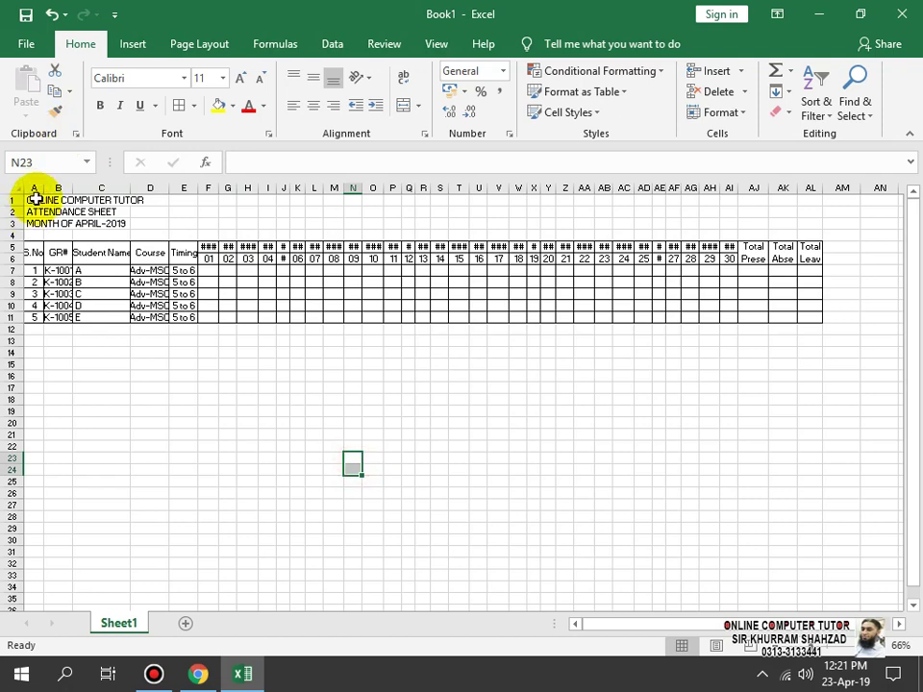
pyautogui.moveTo(36, 199); pyautogui.dragTo(810, 198)
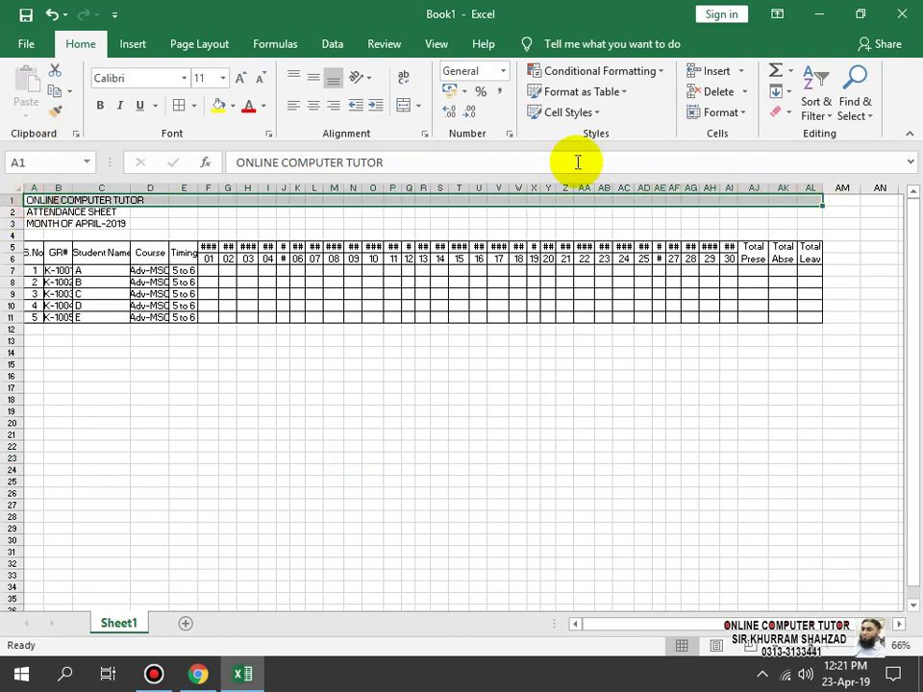
pyautogui.click(403, 108)
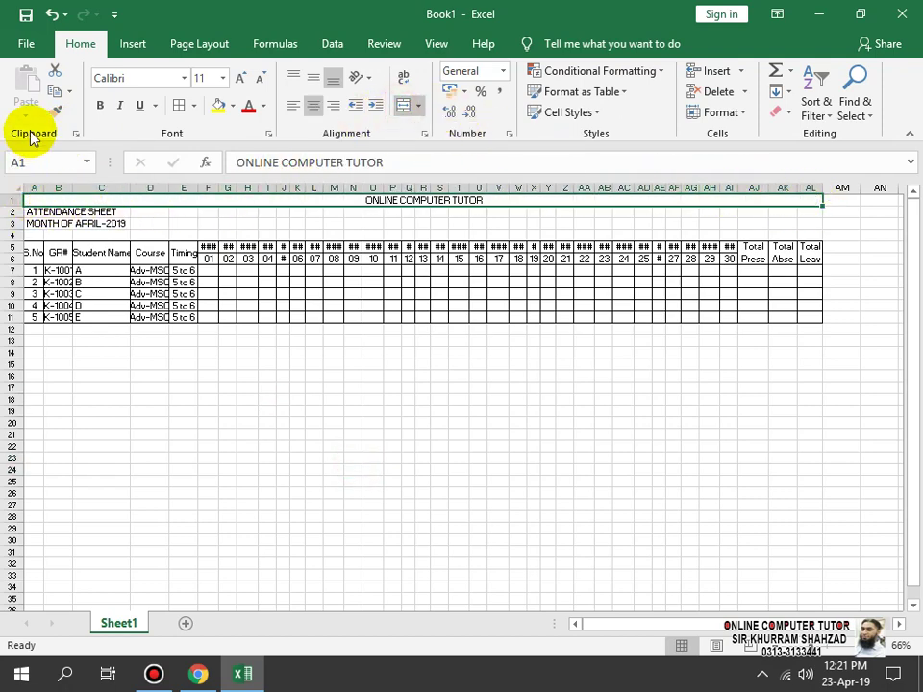
pyautogui.click(55, 114)
pyautogui.click(39, 211)
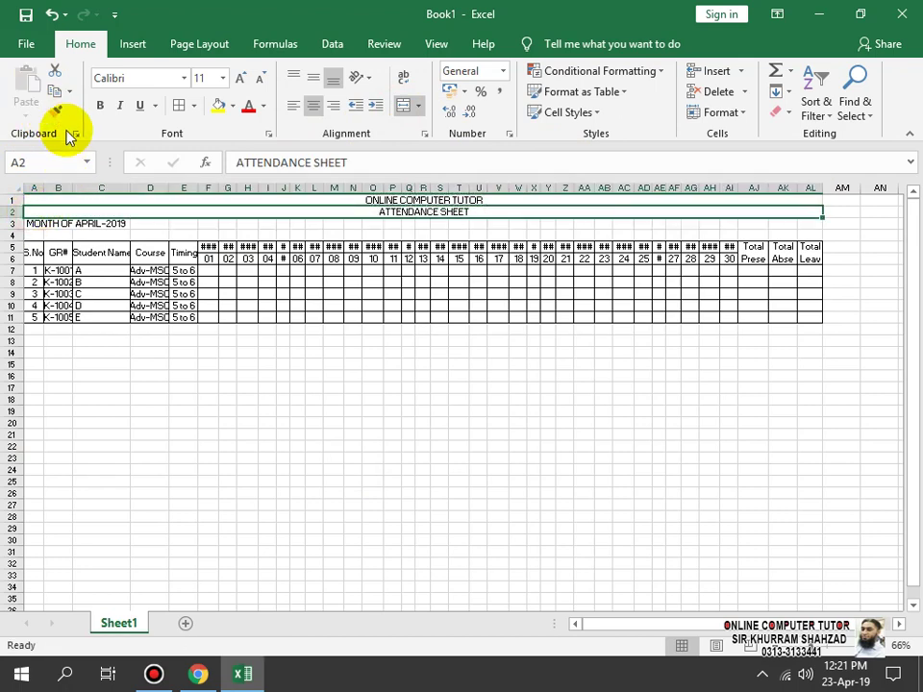
pyautogui.click(53, 113)
pyautogui.click(38, 223)
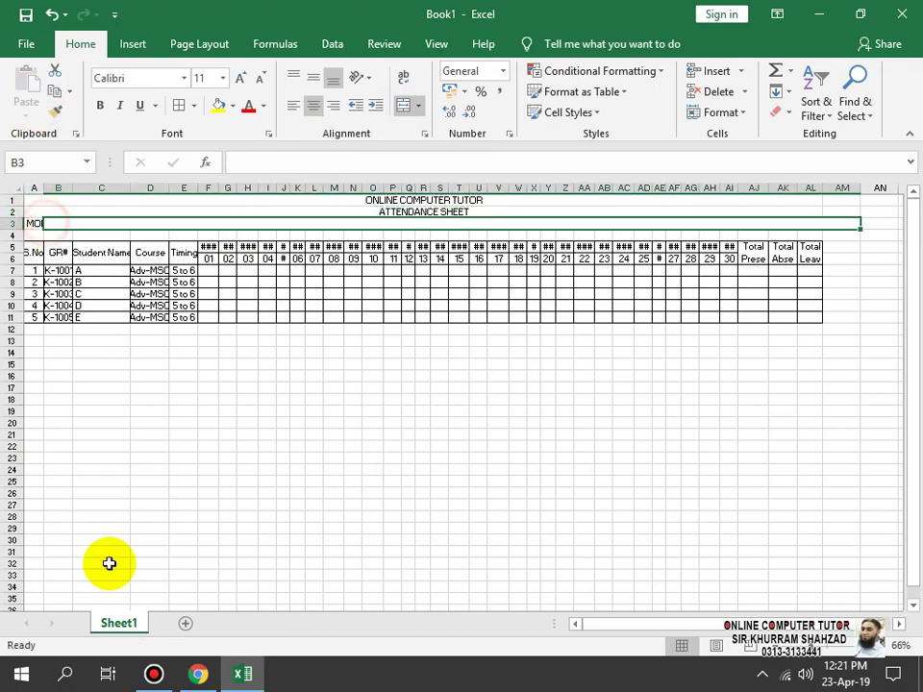
pyautogui.hotkey('ctrl', 'c')
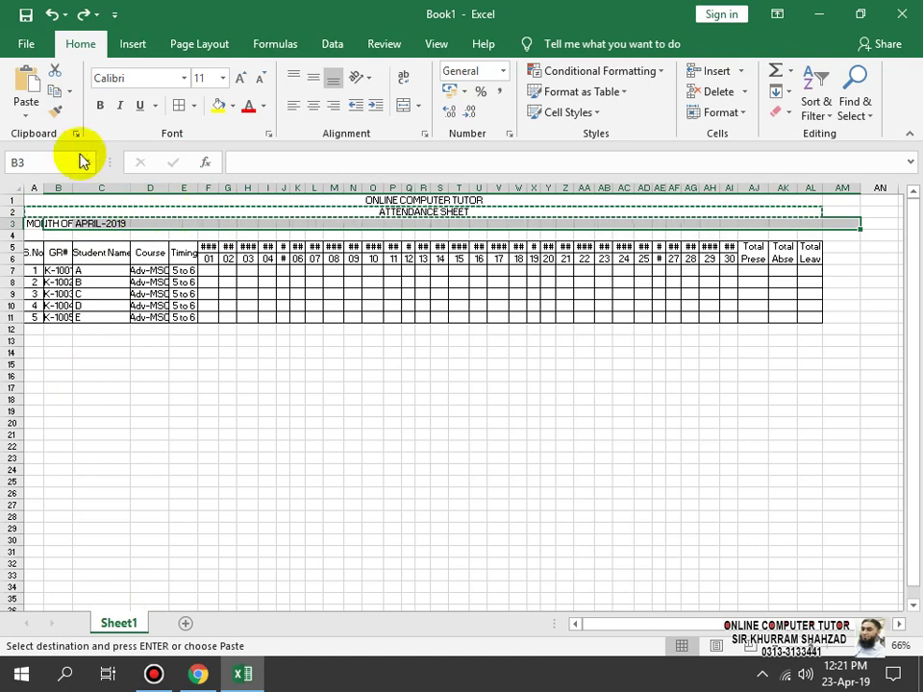
# - Copy the merged, centred format of the ATTENDANCE SHEET title to the MONTH OF APRIL-2019 title starting in A3
pyautogui.click(89, 211)
pyautogui.hotkey('ctrl', 'c')
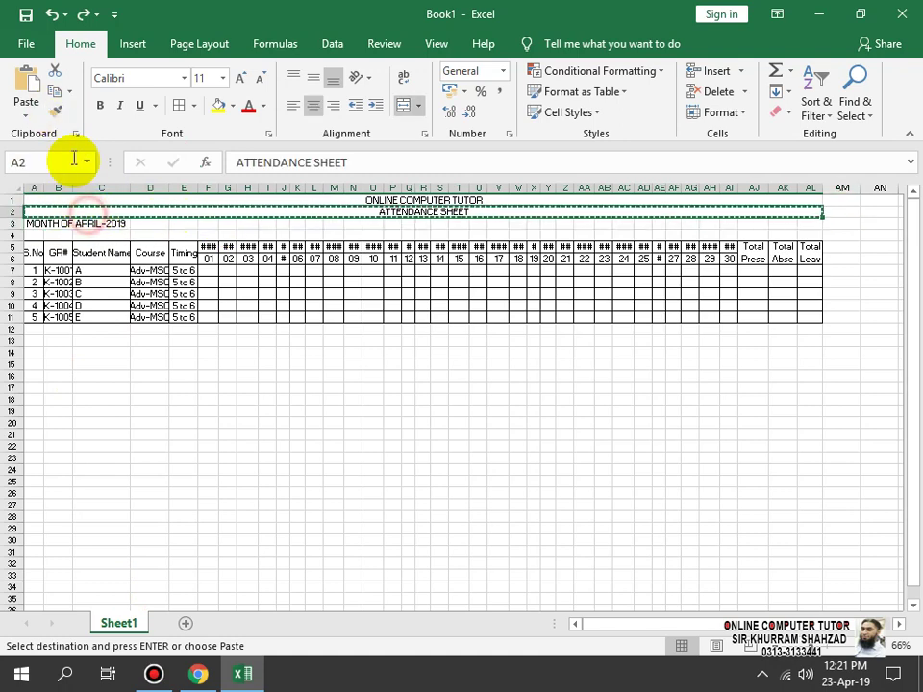
pyautogui.click(55, 113)
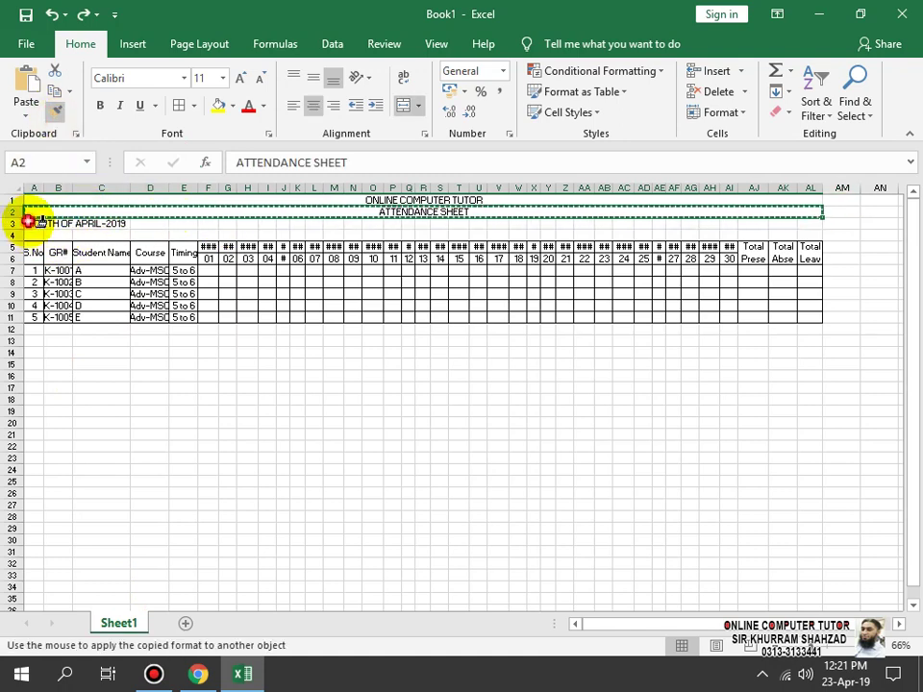
pyautogui.click(29, 222)
pyautogui.click(424, 423)
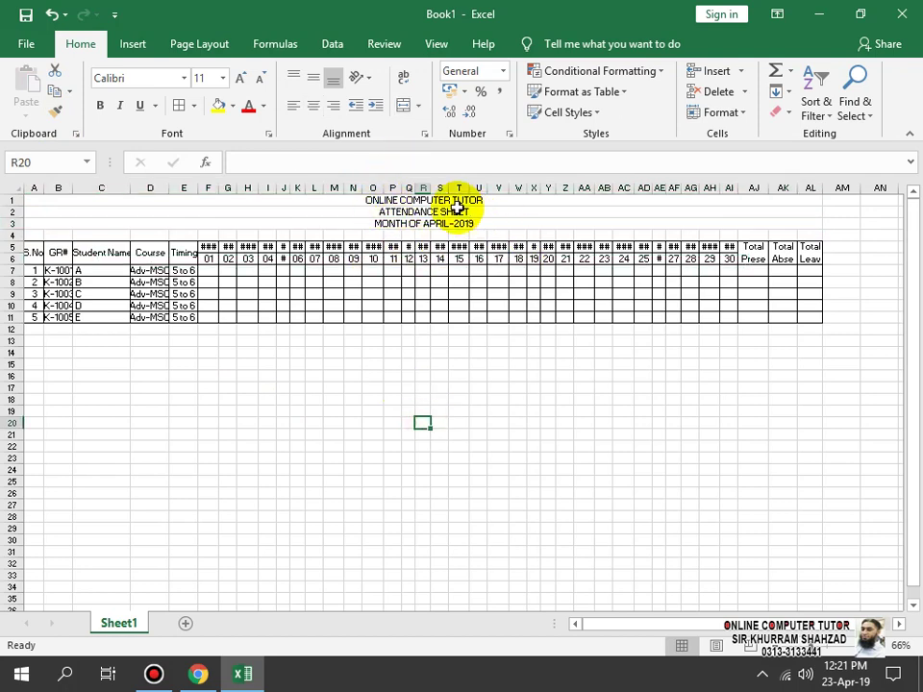
# - Format the three titles in rows 1 to 3 as middle-aligned, bold text at font size 22
pyautogui.moveTo(457, 203); pyautogui.dragTo(457, 221)
pyautogui.click(313, 77)
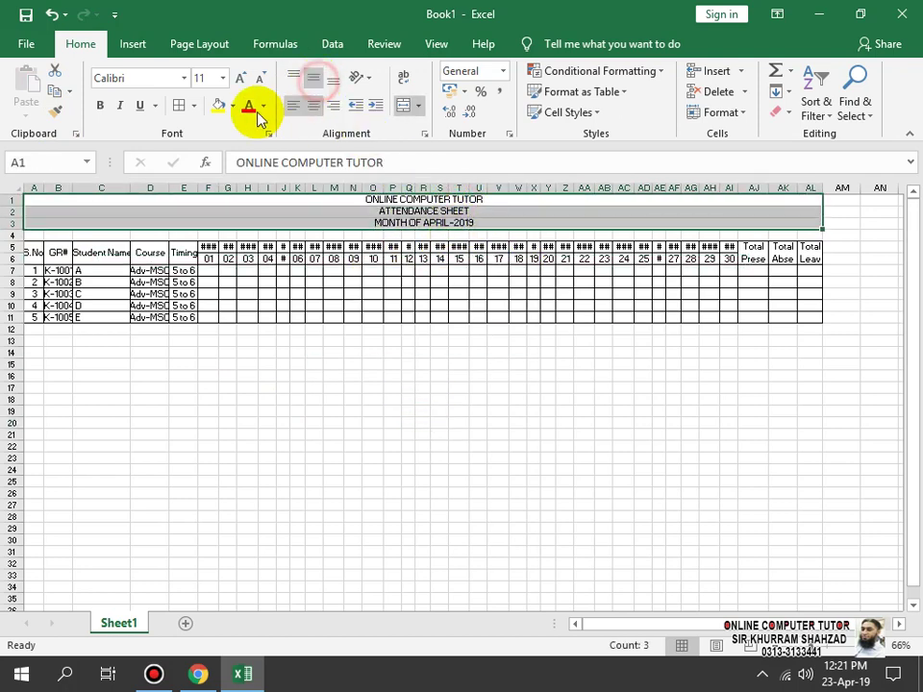
pyautogui.click(100, 108)
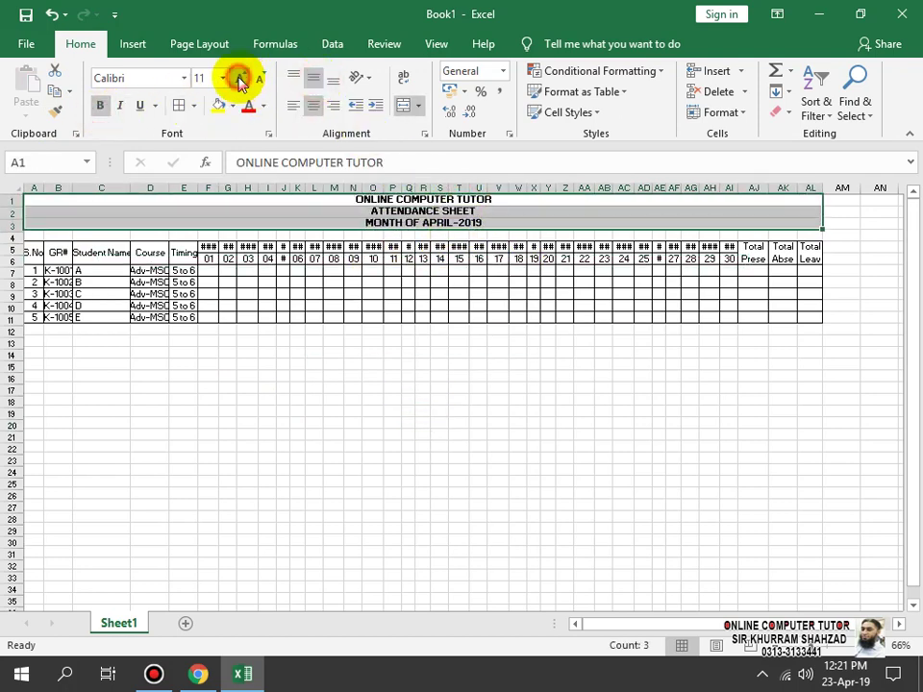
pyautogui.click(239, 78)
pyautogui.click(239, 78)
pyautogui.click(239, 78)
pyautogui.click(240, 78)
pyautogui.click(241, 80)
pyautogui.click(243, 81)
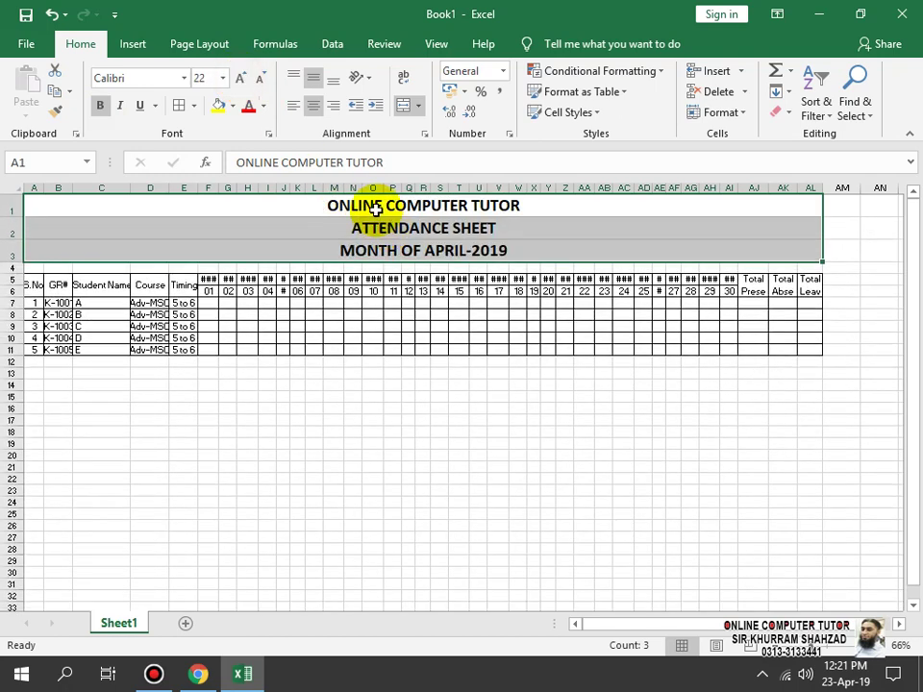
# - Enlarge the ONLINE COMPUTER TUTOR title in row 1 to font size 48
pyautogui.click(375, 208)
pyautogui.click(241, 82)
pyautogui.click(240, 81)
pyautogui.click(240, 81)
pyautogui.click(241, 83)
pyautogui.click(241, 82)
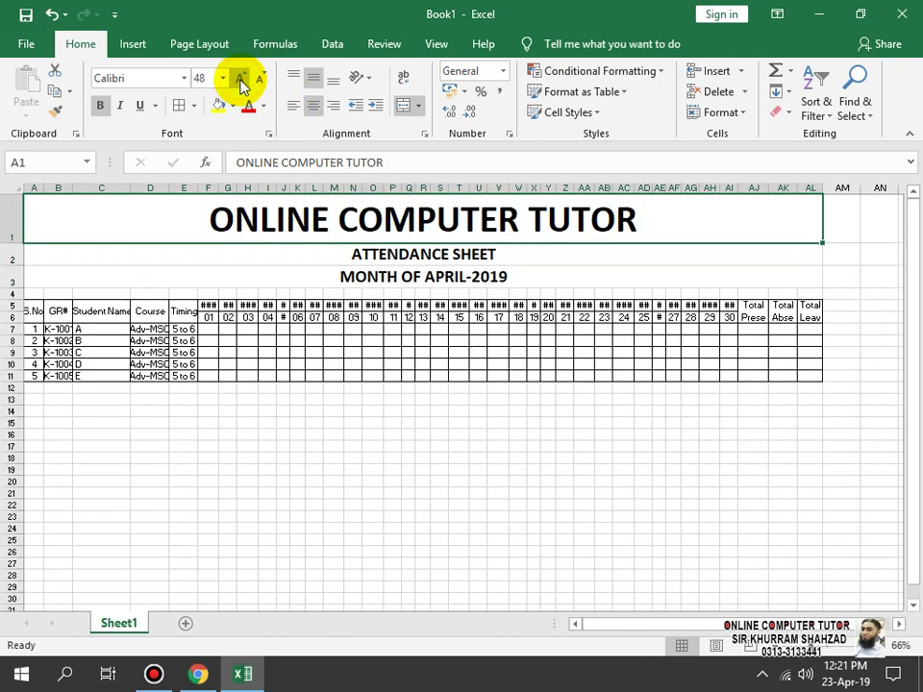
# - Colour the ATTENDANCE SHEET title text red and the MONTH OF APRIL-2019 title text blue
pyautogui.click(414, 259)
pyautogui.click(249, 110)
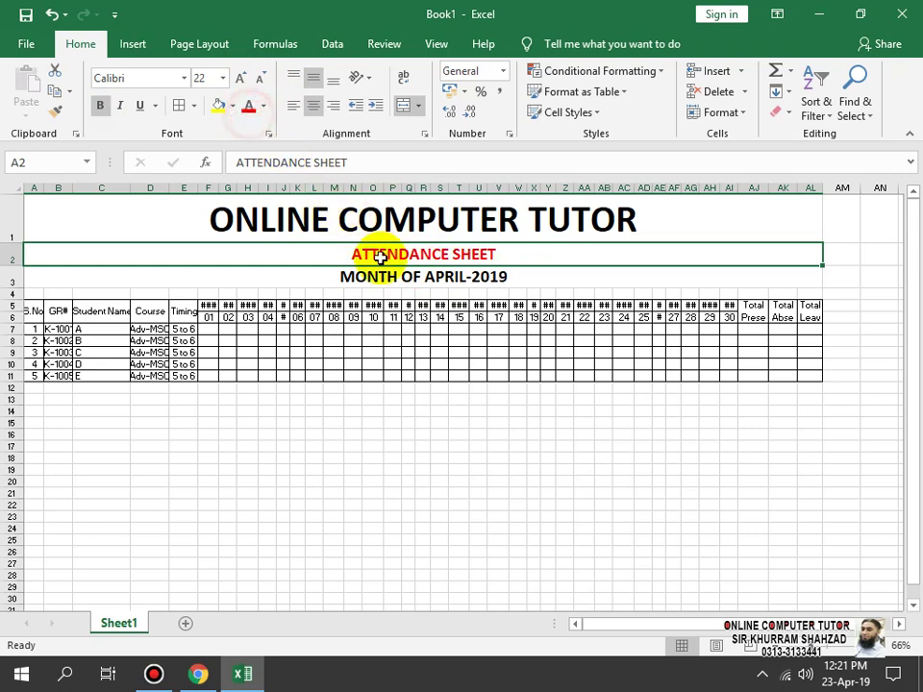
pyautogui.click(365, 276)
pyautogui.click(265, 108)
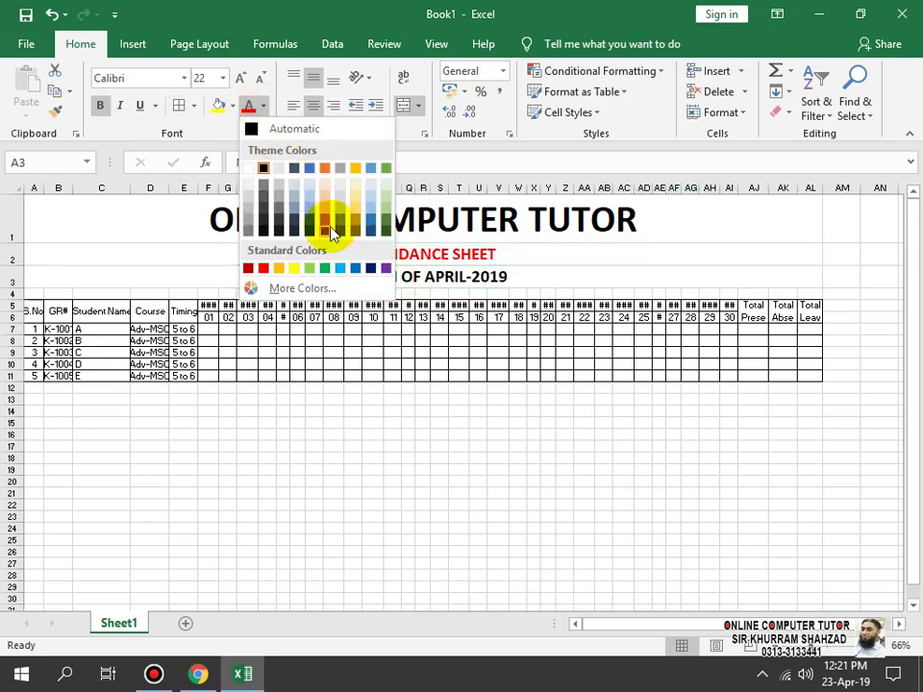
pyautogui.click(308, 170)
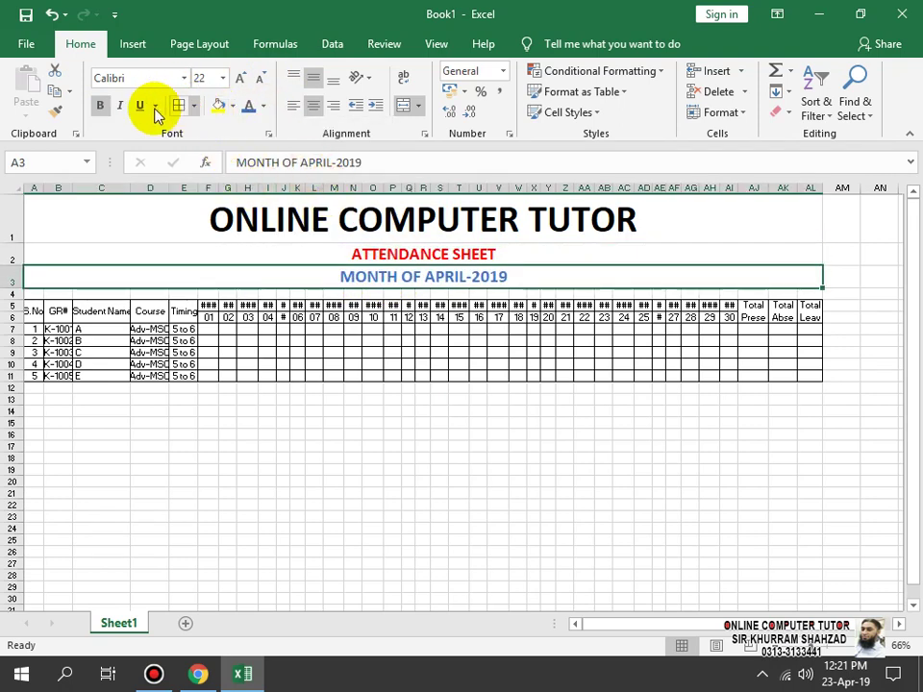
# - Italicise and underline the MONTH OF APRIL-2019 title in row 3
pyautogui.click(119, 108)
pyautogui.click(333, 456)
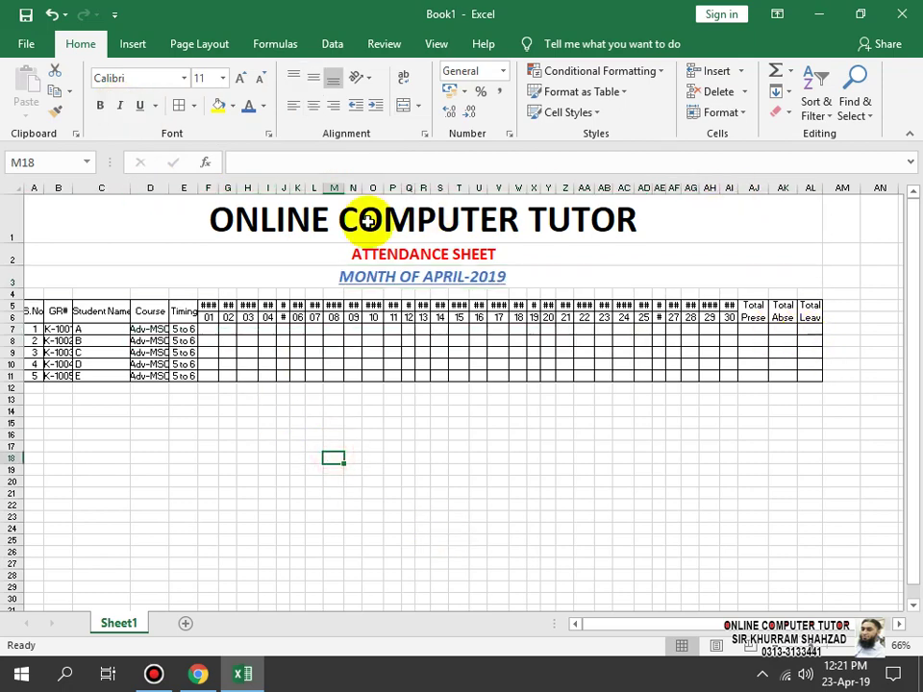
# - Enter P in F7 and fill it across all five students and all April dates, through AI11
pyautogui.click(828, 649)
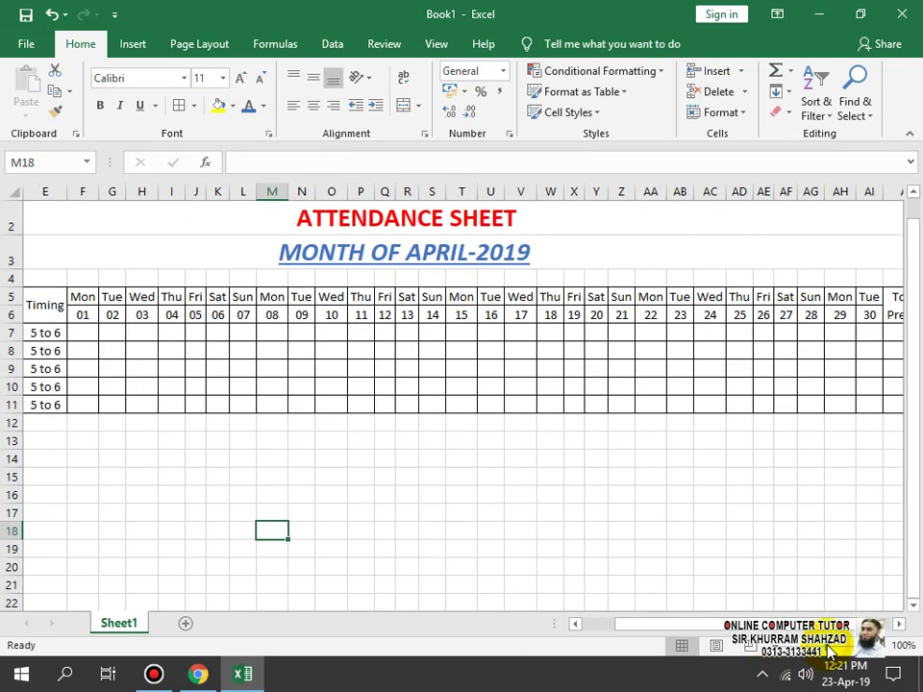
pyautogui.moveTo(781, 622); pyautogui.dragTo(746, 623)
pyautogui.click(303, 334)
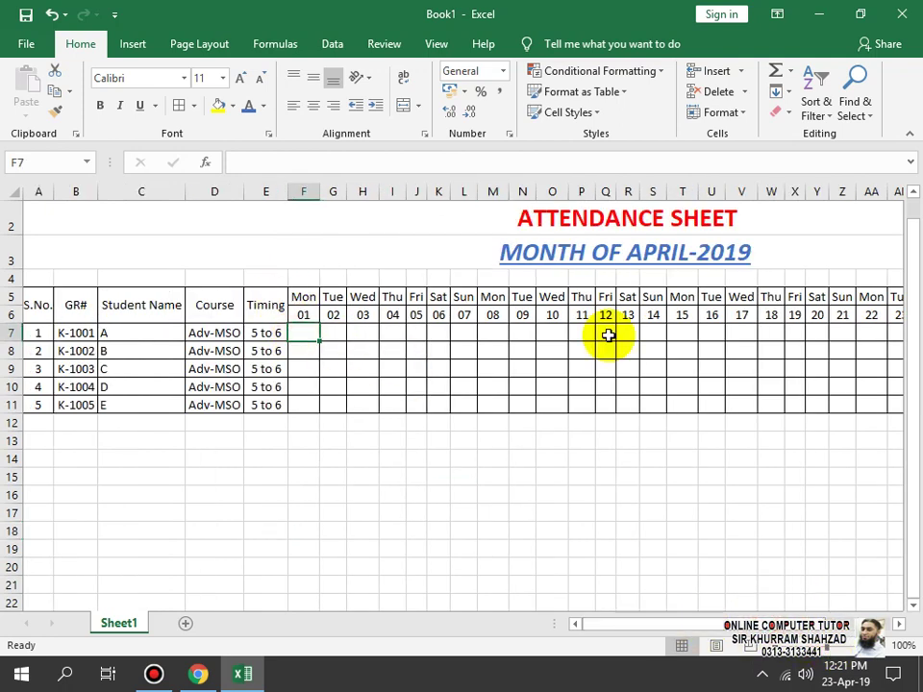
pyautogui.write('P')
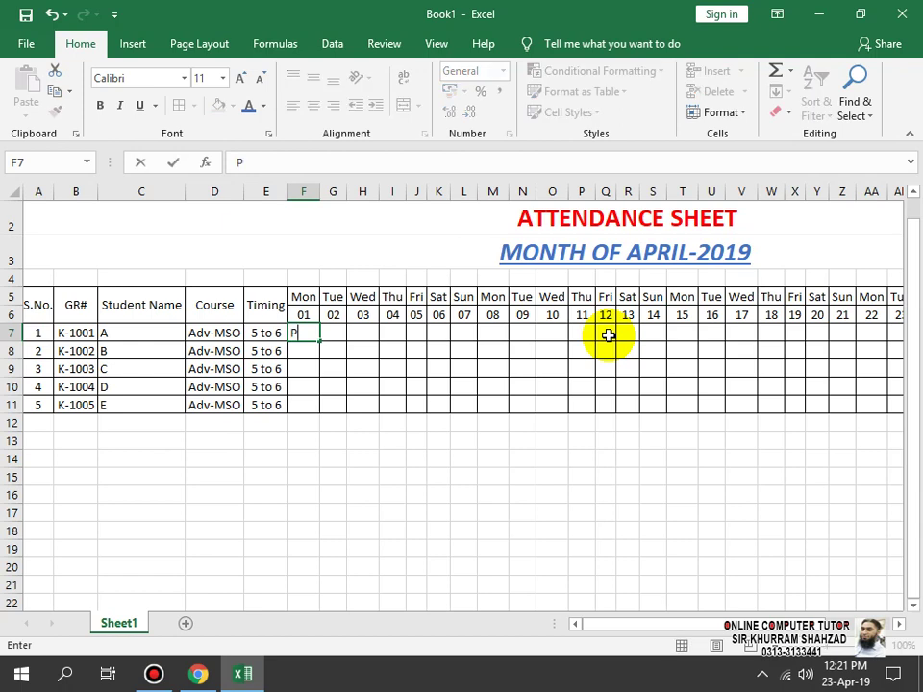
pyautogui.press('Return')
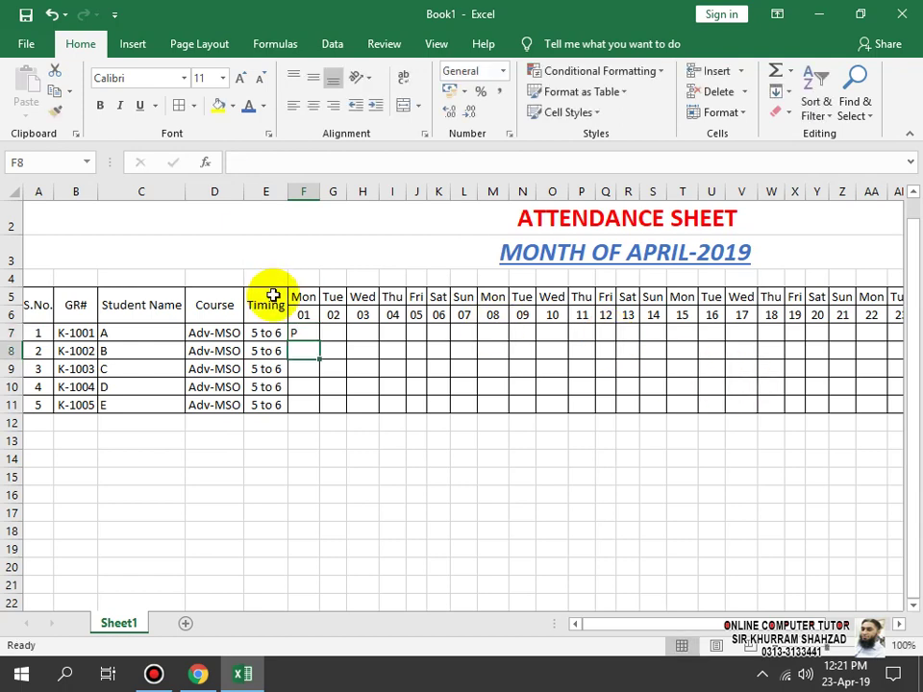
pyautogui.click(302, 341)
pyautogui.moveTo(316, 343); pyautogui.dragTo(737, 402)
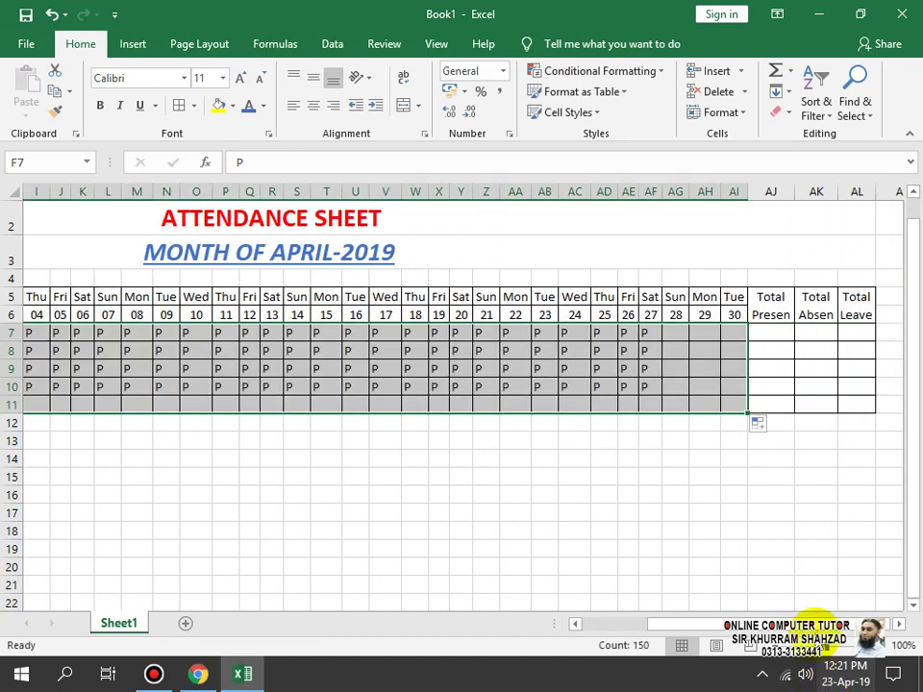
# - Mark student B absent on the 2nd and student D absent on the 6th by entering A in G8 and K10
pyautogui.moveTo(809, 624); pyautogui.dragTo(696, 615)
pyautogui.click(333, 349)
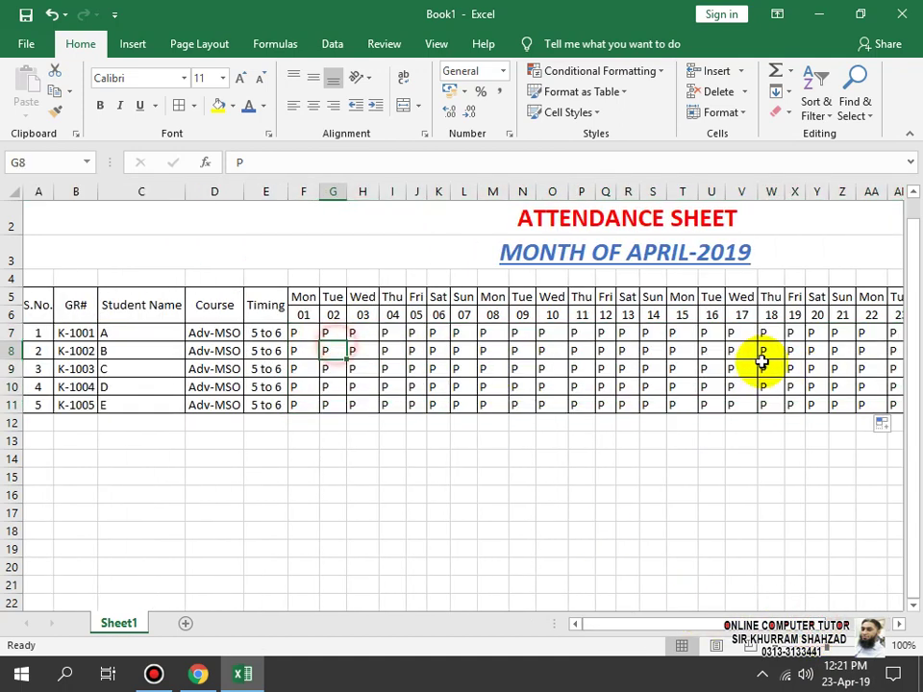
pyautogui.write('A')
pyautogui.press('Right')
pyautogui.press('Right')
pyautogui.press('Right')
pyautogui.press('Right')
pyautogui.press('Down')
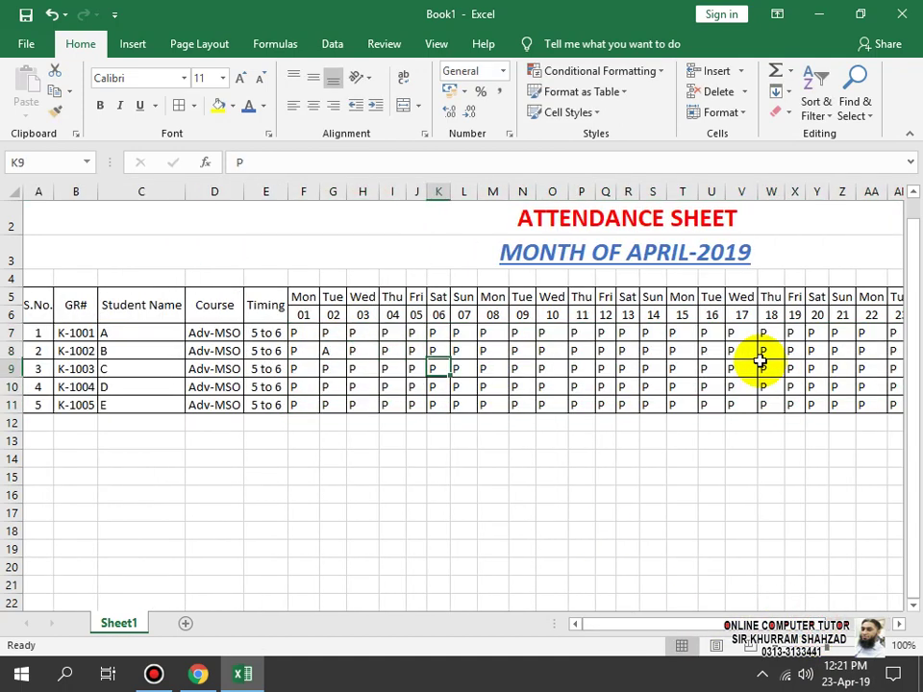
pyautogui.press('Down')
pyautogui.write('A')
# - Enter L for leave for student A on the 10th (O7) and student B on the 13th and 16th (R8 and U8)
pyautogui.press('Right')
pyautogui.press('Right')
pyautogui.press('Right')
pyautogui.press('Right')
pyautogui.press('Up')
pyautogui.press('Up')
pyautogui.press('Up')
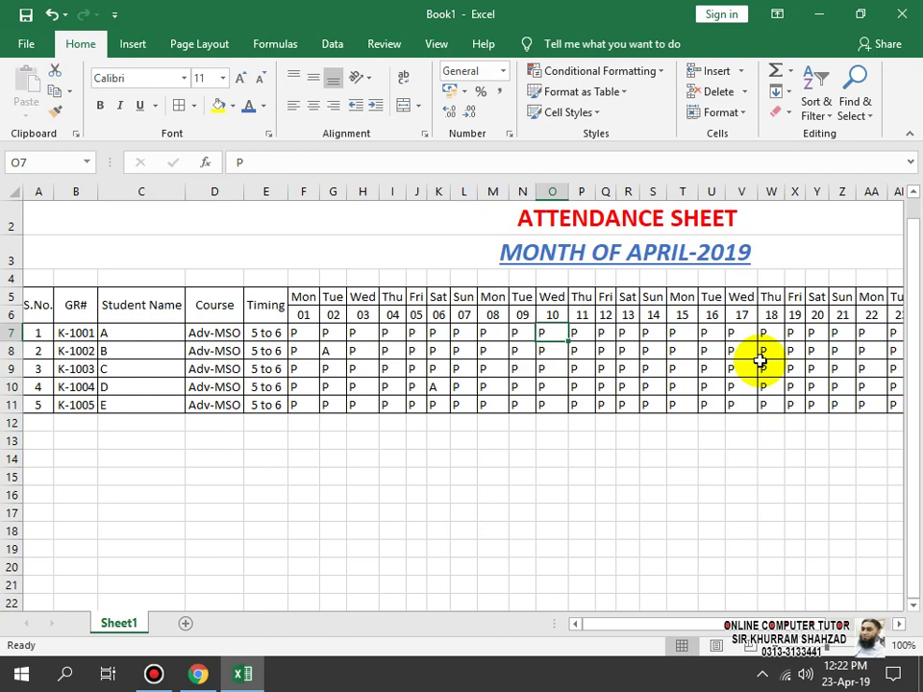
pyautogui.write('L')
pyautogui.press('Down')
pyautogui.press('Right')
pyautogui.press('Right')
pyautogui.press('Right')
pyautogui.write('L')
pyautogui.press('Right')
pyautogui.press('Right')
pyautogui.press('Right')
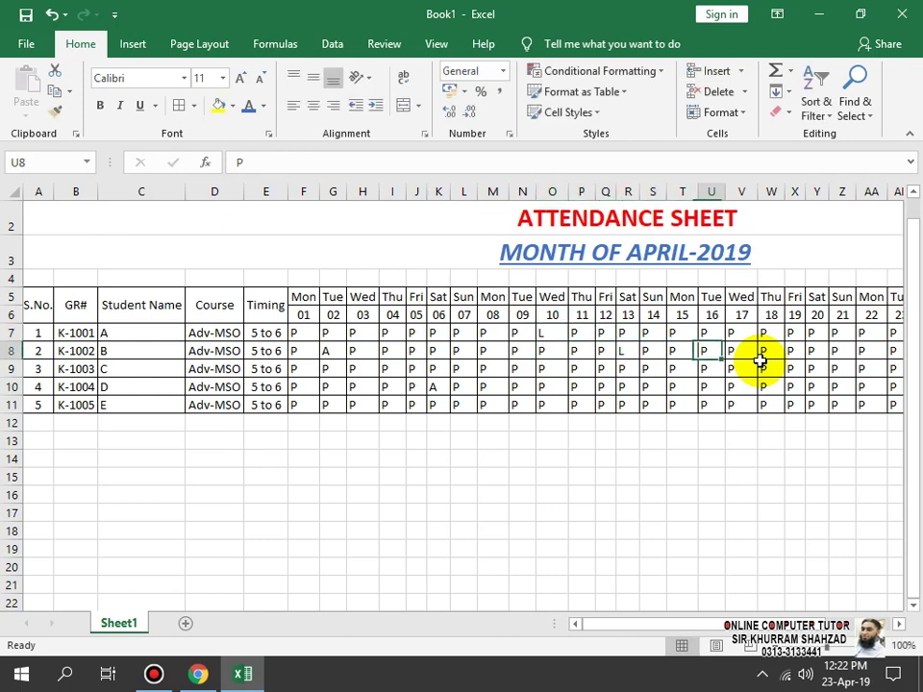
pyautogui.write('L')
pyautogui.press('Up')
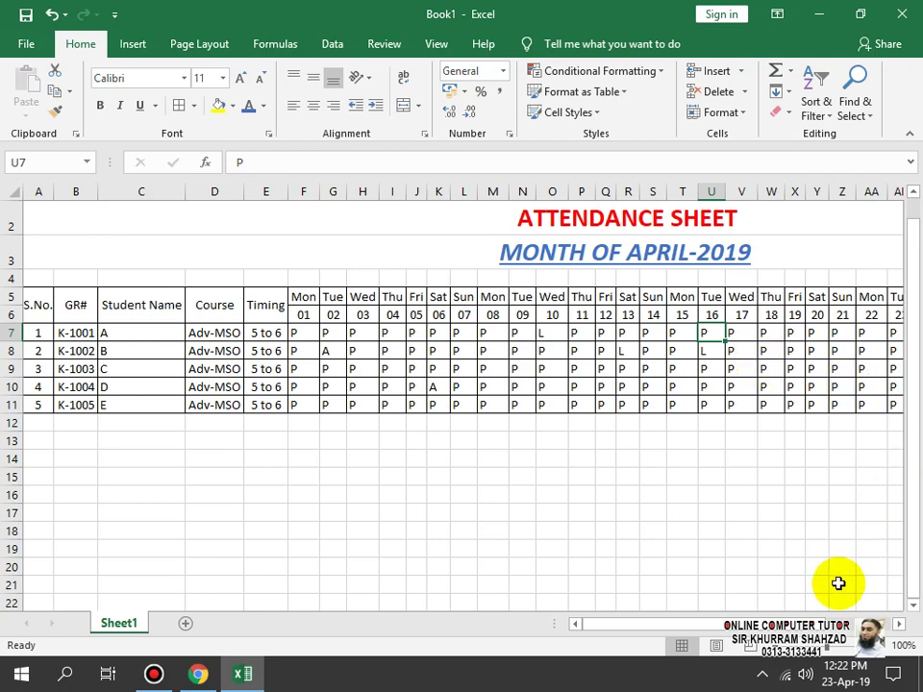
# - Widen columns AJ and AK so the Total Present and Total Absent headings fit
pyautogui.moveTo(707, 631); pyautogui.dragTo(773, 631)
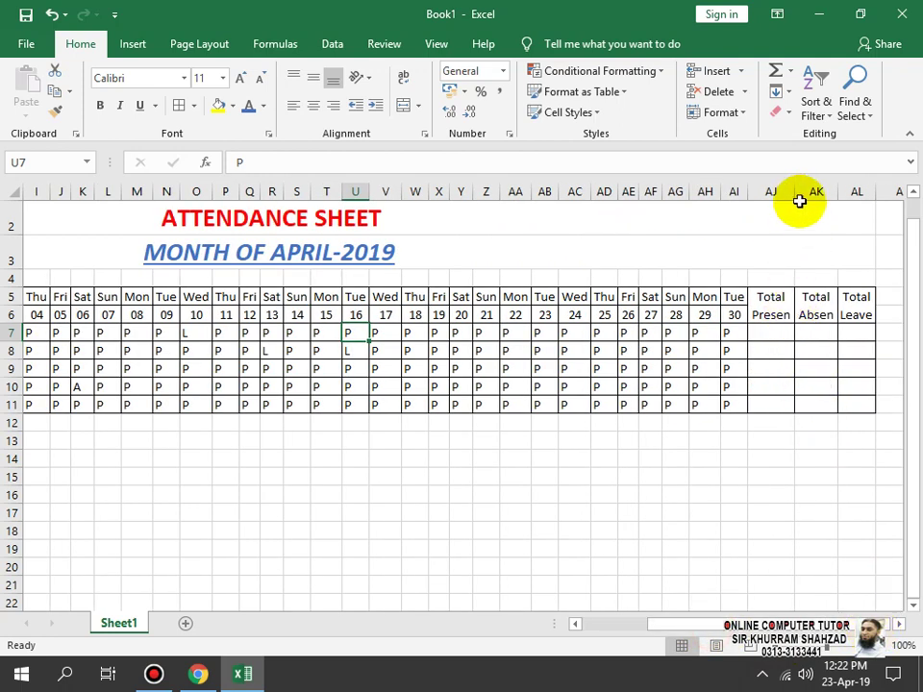
pyautogui.moveTo(795, 196); pyautogui.dragTo(849, 191)
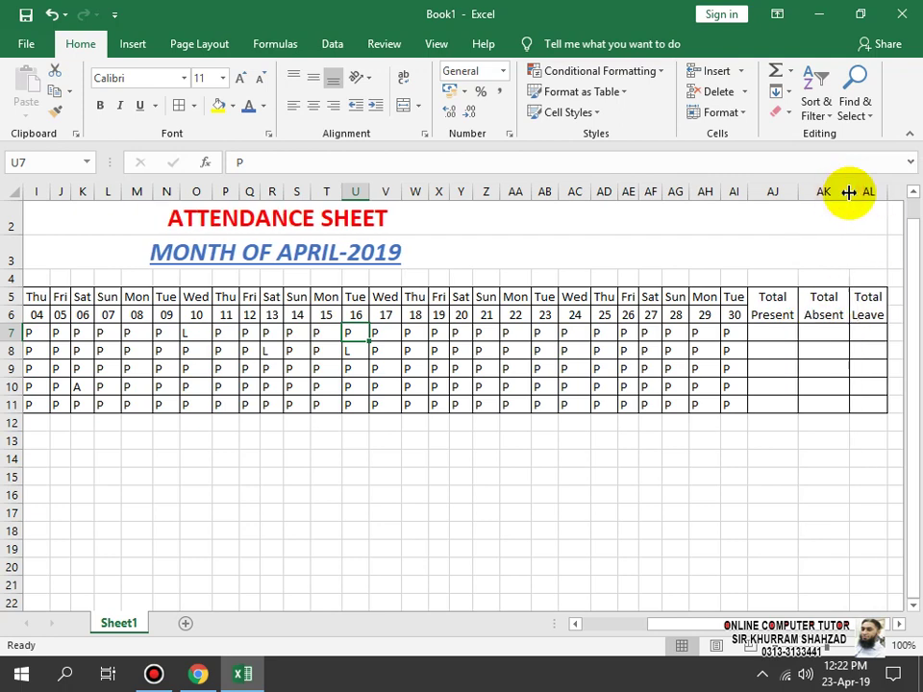
pyautogui.click(877, 331)
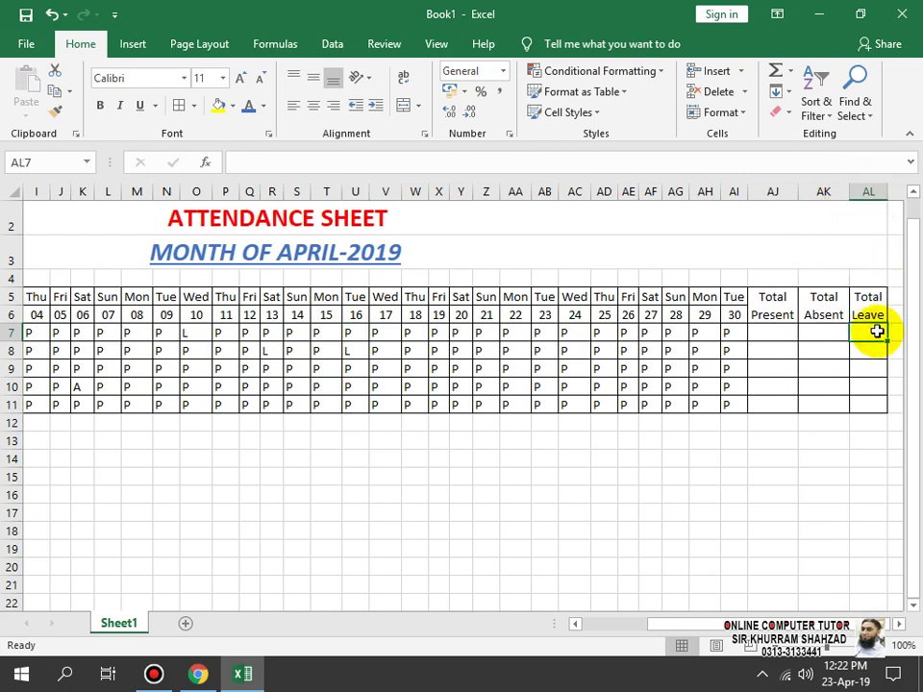
# - Enter the word count as a note in cell U16 below the attendance table
pyautogui.click(365, 487)
pyautogui.write('count')
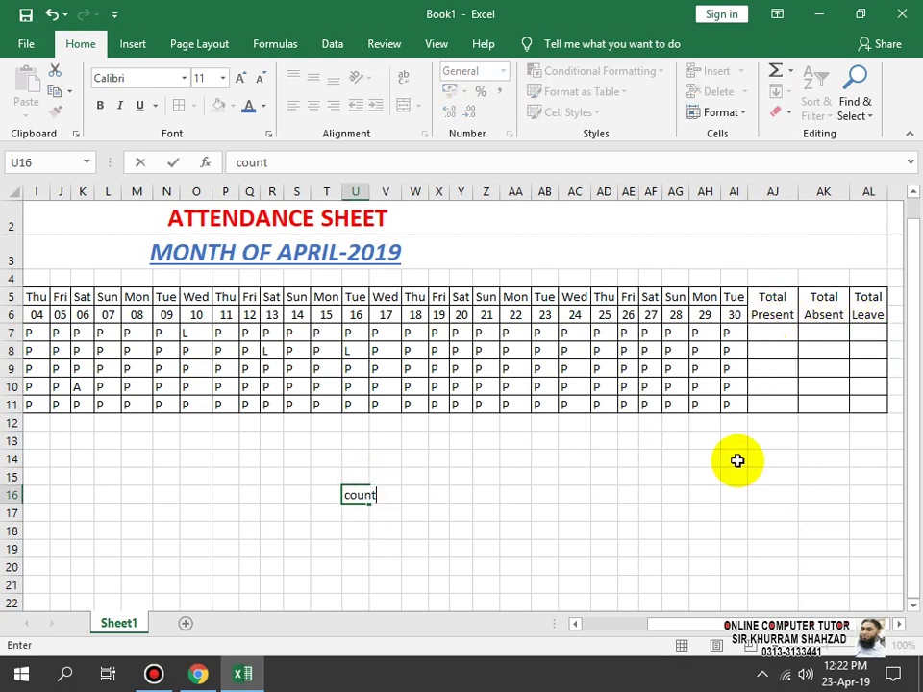
pyautogui.press('Return')
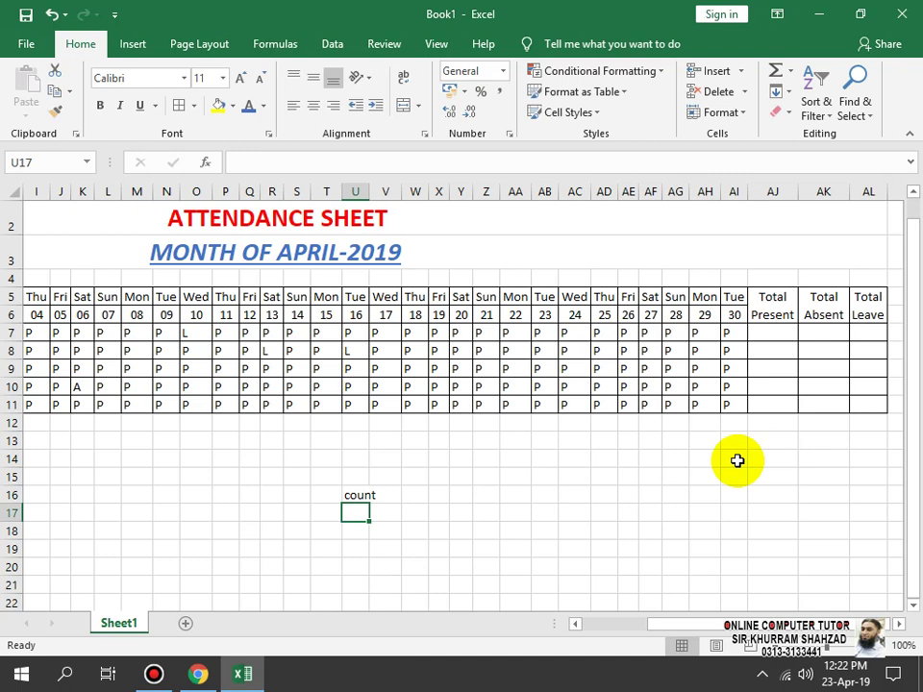
pyautogui.press('Up')
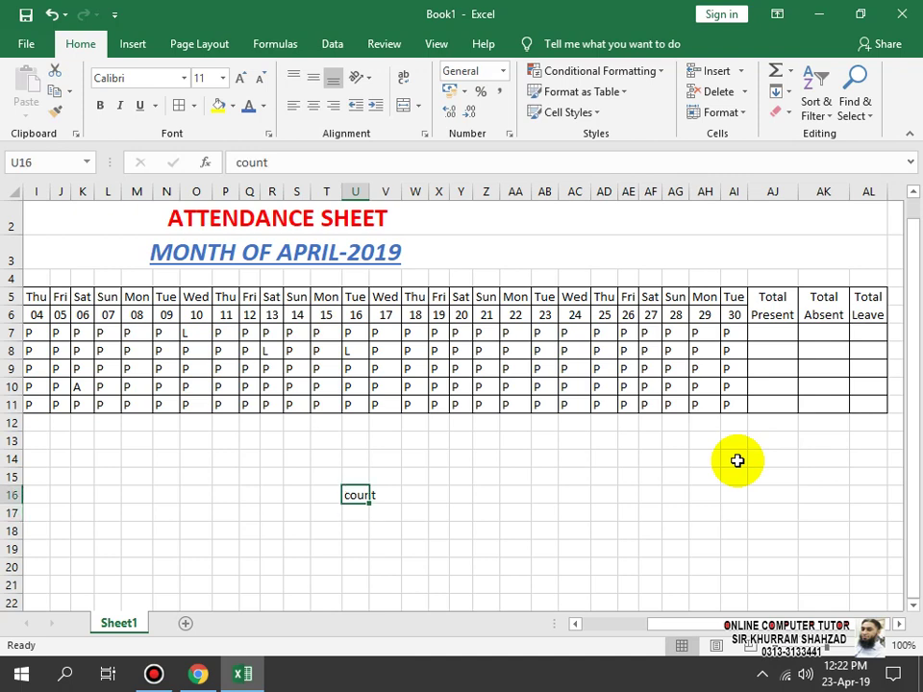
pyautogui.press('Right')
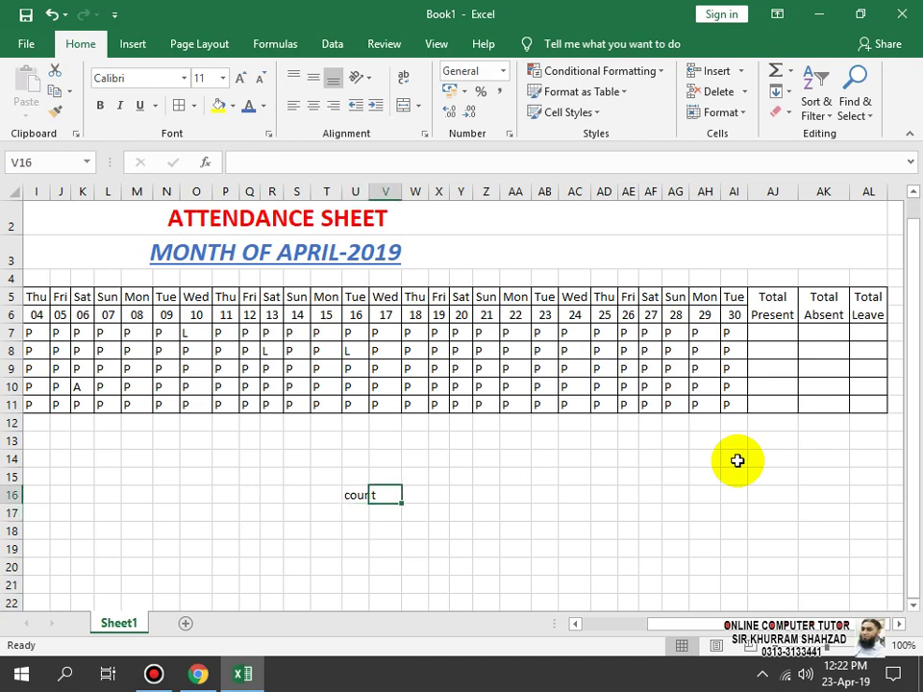
pyautogui.press('Up')
pyautogui.press('Up')
pyautogui.press('Up')
pyautogui.press('Up')
pyautogui.press('Up')
pyautogui.press('Up')
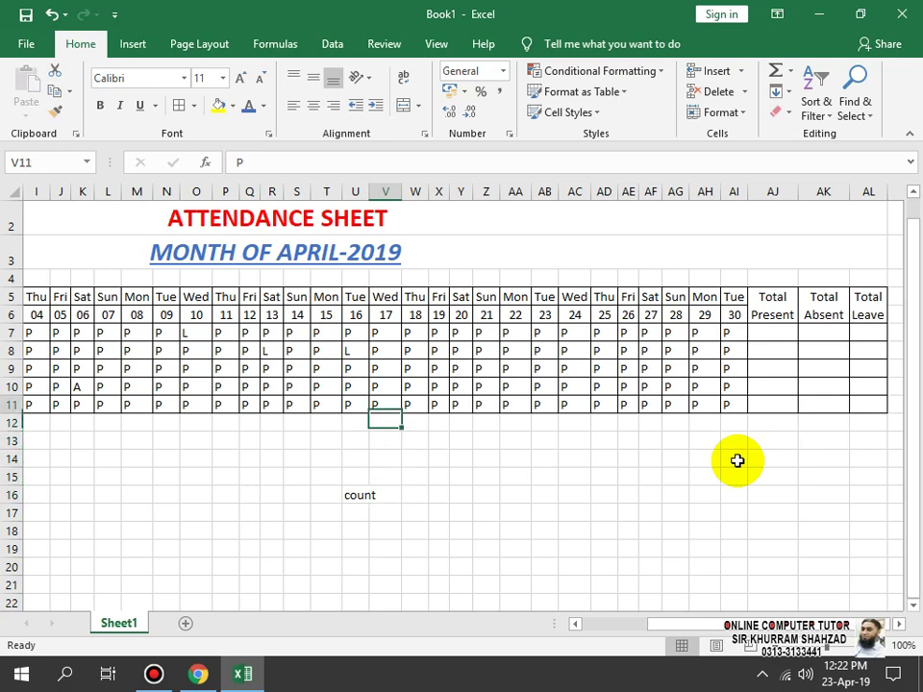
pyautogui.hotkey('shift', 'Right')
pyautogui.hotkey('shift', 'Right')
pyautogui.hotkey('shift', 'Right')
pyautogui.hotkey('shift', 'Right')
pyautogui.hotkey('shift', 'Right')
pyautogui.hotkey('shift', 'Right')
pyautogui.hotkey('shift', 'Right')
pyautogui.hotkey('shift', 'Right')
pyautogui.hotkey('shift', 'Right')
pyautogui.hotkey('shift', 'Right')
pyautogui.hotkey('shift', 'Right')
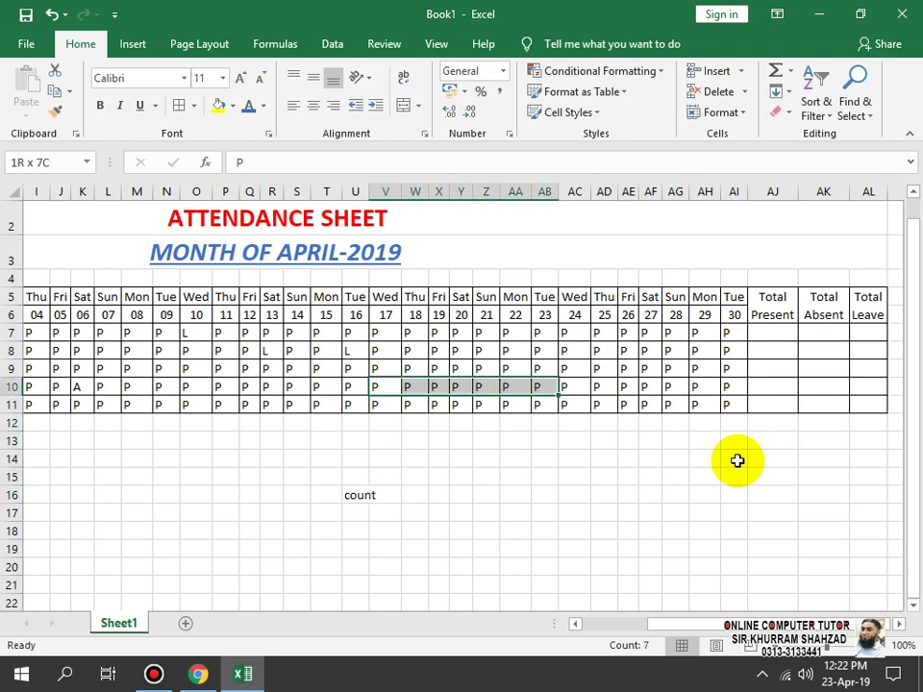
pyautogui.hotkey('shift', 'Right')
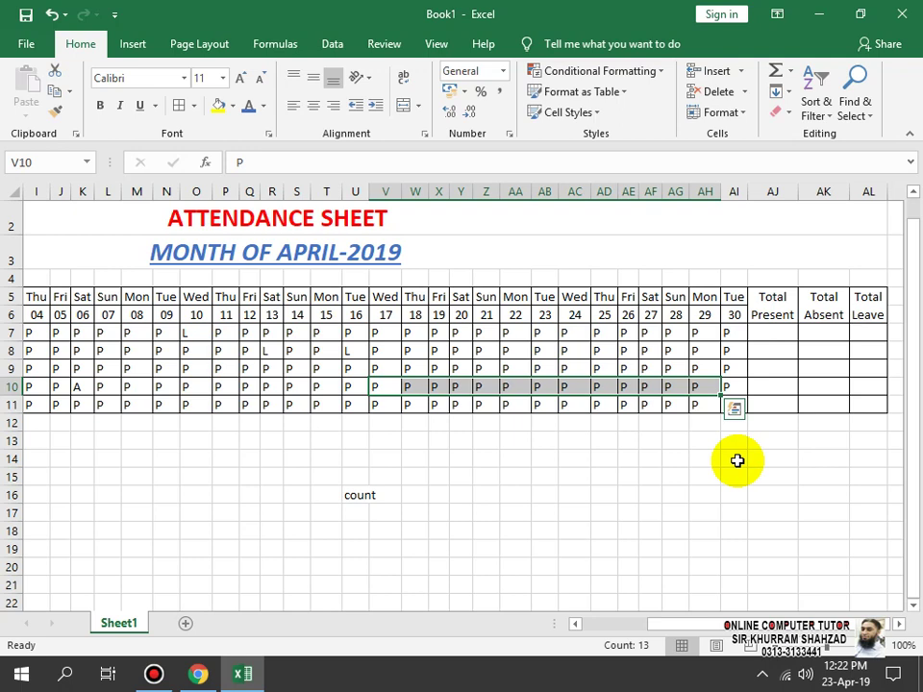
pyautogui.press('Right')
pyautogui.press('Right')
pyautogui.press('Down')
pyautogui.press('Down')
pyautogui.press('Down')
pyautogui.press('Down')
pyautogui.press('Down')
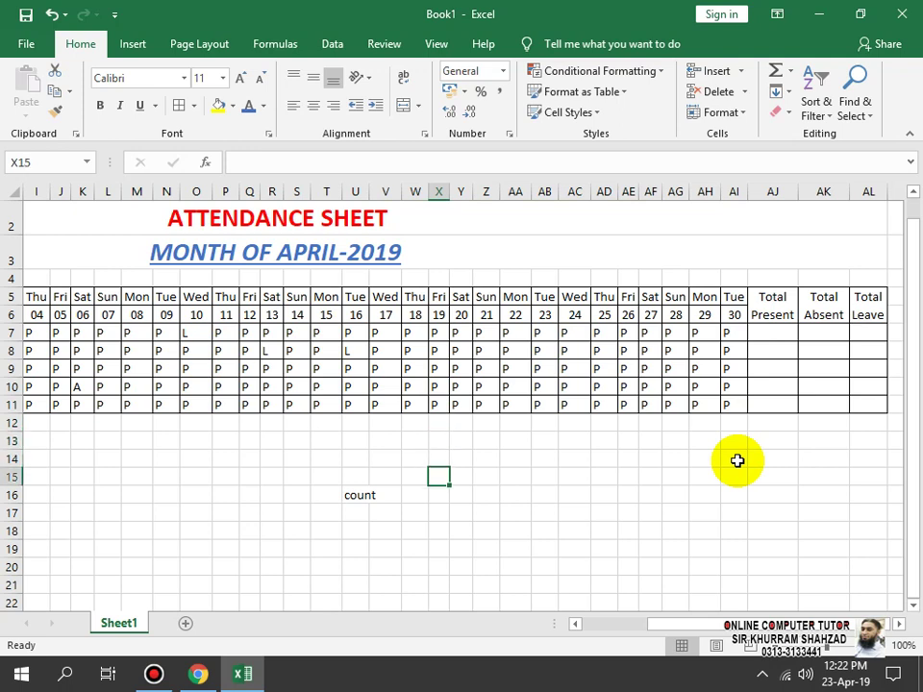
pyautogui.press('Down')
pyautogui.press('Down')
pyautogui.press('Left')
pyautogui.press('Left')
pyautogui.press('Left')
pyautogui.press('Up')
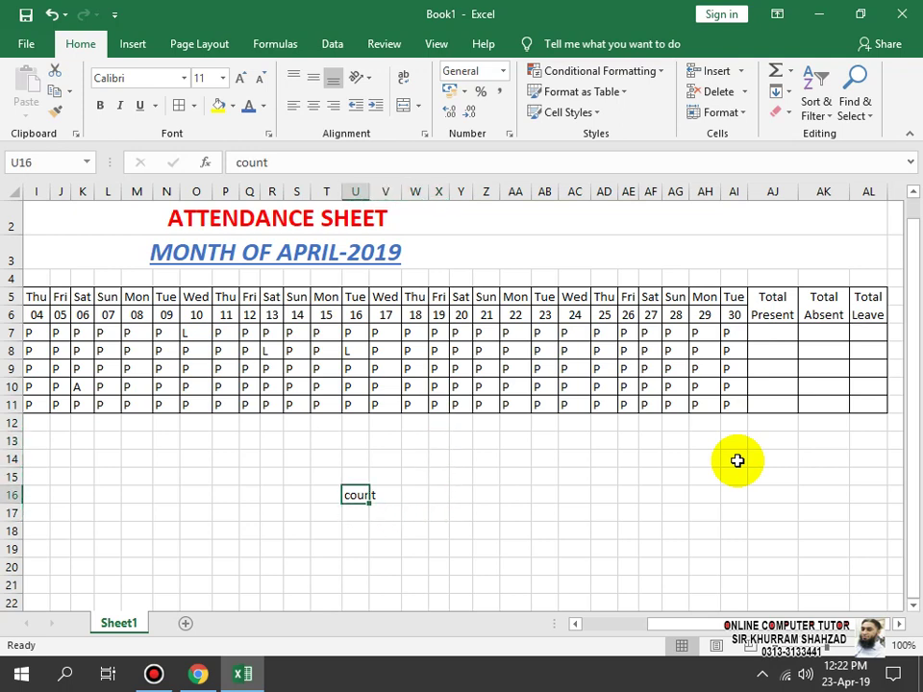
pyautogui.click(773, 330)
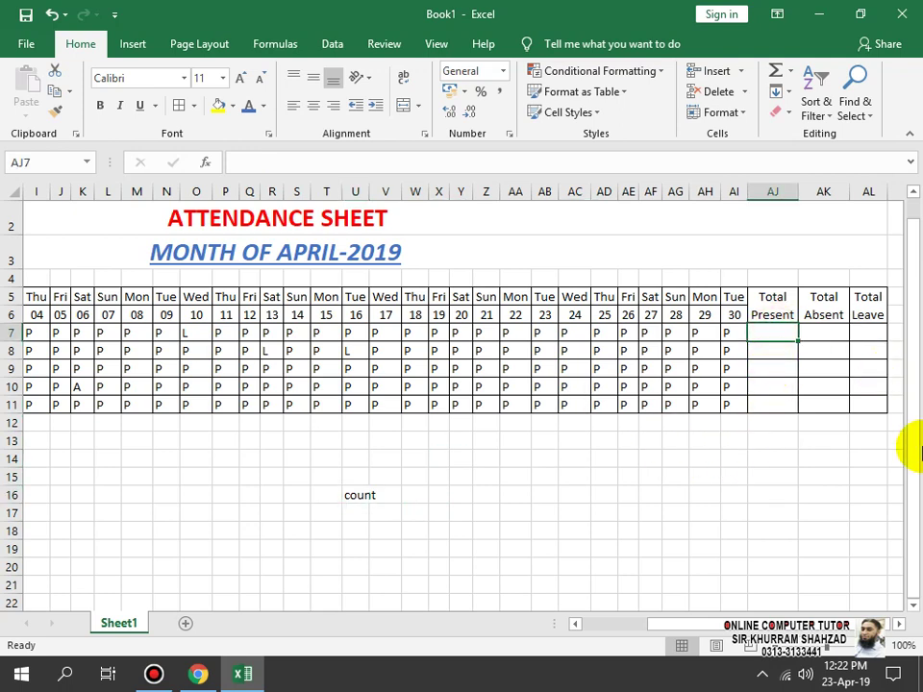
pyautogui.press('Left')
pyautogui.press('Left')
pyautogui.press('Left')
pyautogui.press('Left')
pyautogui.press('Left')
pyautogui.press('Left')
pyautogui.press('Left')
pyautogui.press('Left')
pyautogui.press('Left')
pyautogui.press('Left')
pyautogui.press('Left')
pyautogui.press('Left')
pyautogui.press('Left')
pyautogui.press('Left')
pyautogui.press('Left')
pyautogui.press('Left')
pyautogui.press('Left')
pyautogui.press('Left')
pyautogui.press('Left')
pyautogui.press('Left')
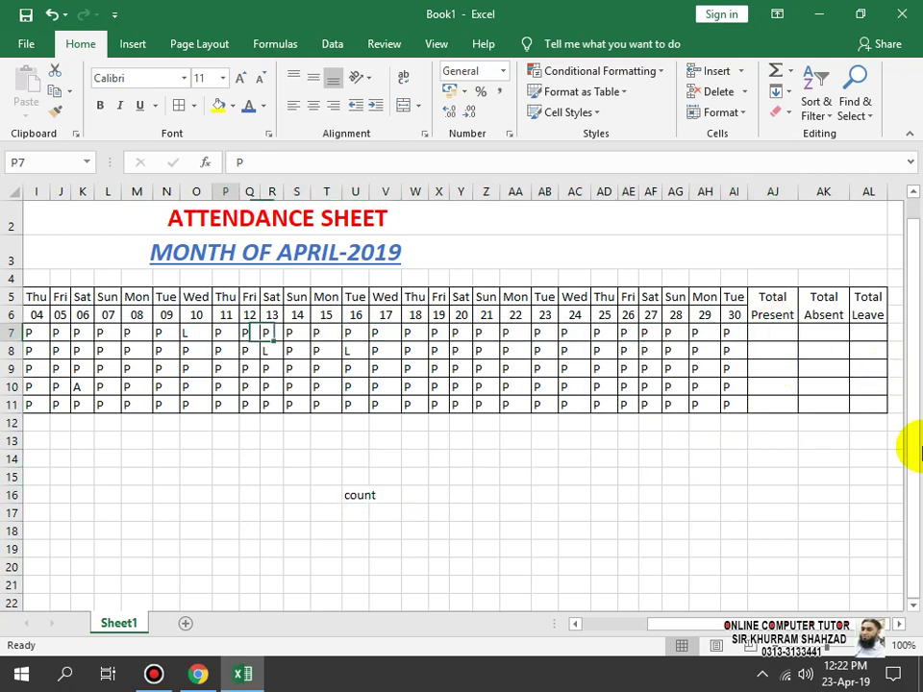
pyautogui.press('Left')
pyautogui.press('Left')
pyautogui.press('Left')
pyautogui.press('Right')
pyautogui.press('Right')
pyautogui.press('Right')
pyautogui.press('Right')
pyautogui.press('Right')
pyautogui.press('Right')
pyautogui.press('Right')
pyautogui.press('Right')
pyautogui.press('Right')
pyautogui.press('Right')
pyautogui.press('Right')
pyautogui.press('Right')
pyautogui.press('Right')
pyautogui.press('Right')
pyautogui.press('Right')
pyautogui.press('Right')
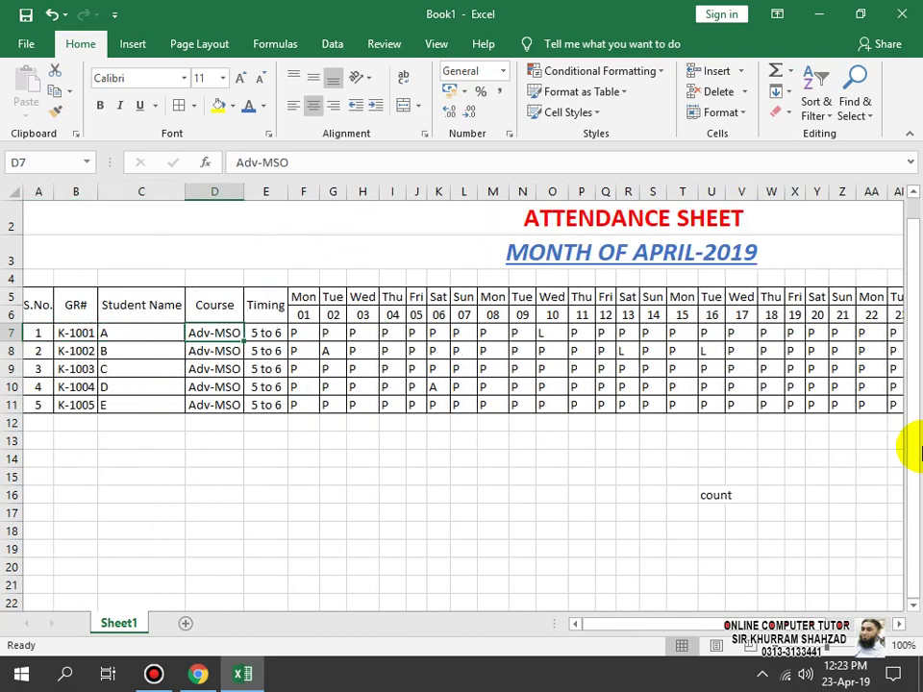
pyautogui.press('Right')
pyautogui.press('Right')
pyautogui.press('Right')
pyautogui.press('Right')
pyautogui.press('Right')
pyautogui.press('Right')
pyautogui.press('Right')
pyautogui.press('Right')
pyautogui.press('Right')
pyautogui.press('Right')
pyautogui.press('Right')
pyautogui.press('Right')
pyautogui.press('Right')
pyautogui.press('Right')
pyautogui.press('Right')
pyautogui.press('Right')
pyautogui.press('Right')
pyautogui.press('Right')
pyautogui.press('Right')
pyautogui.press('Right')
# - Start a COUNT formula in AJ7, the Total Present cell of the first student
pyautogui.press('Left')
pyautogui.press('Left')
pyautogui.press('Left')
pyautogui.press('Left')
pyautogui.press('Left')
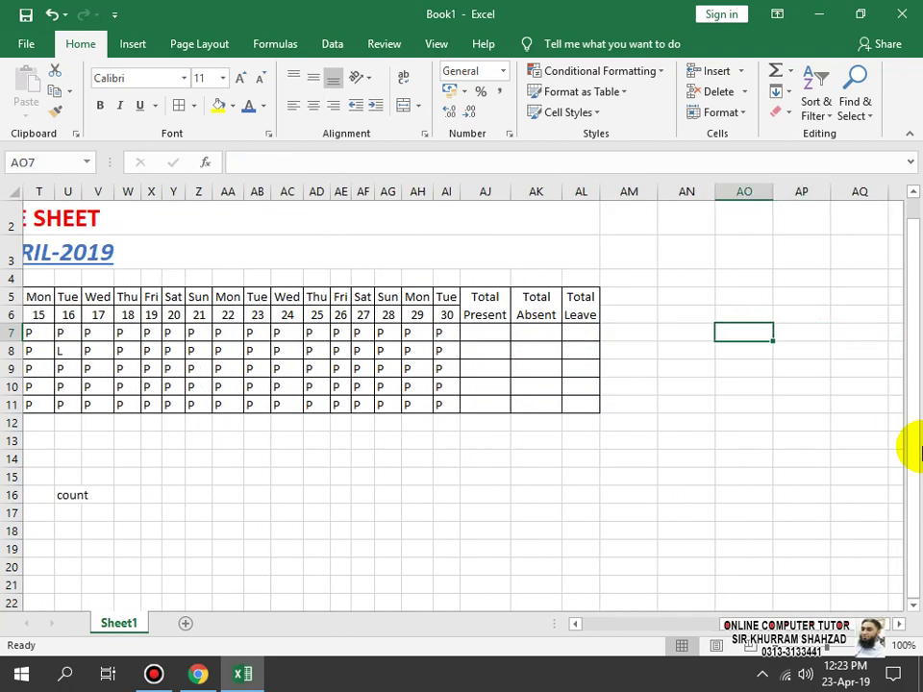
pyautogui.press('Left')
pyautogui.press('Left')
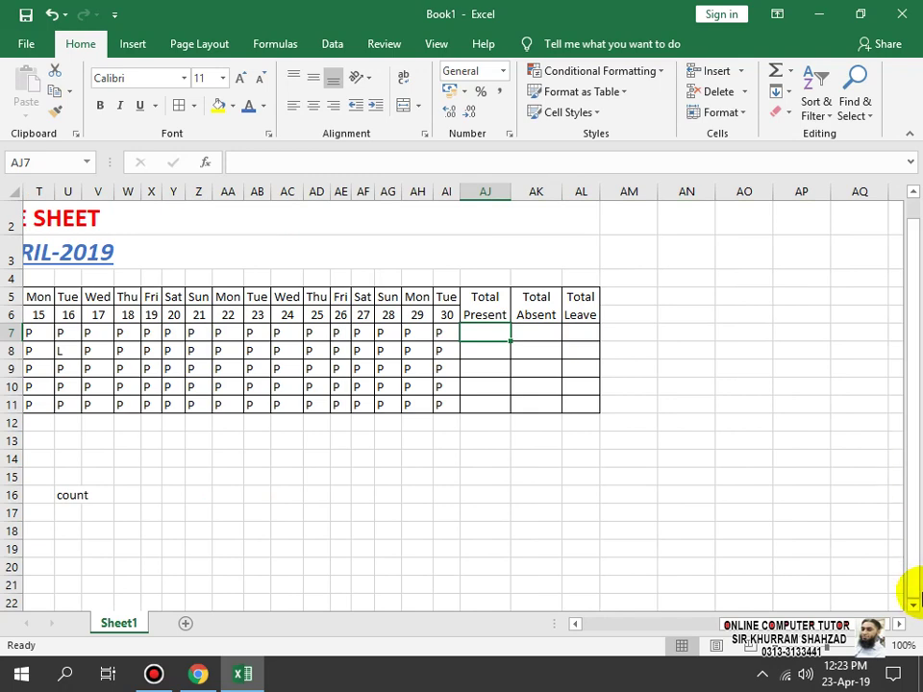
pyautogui.click(826, 646)
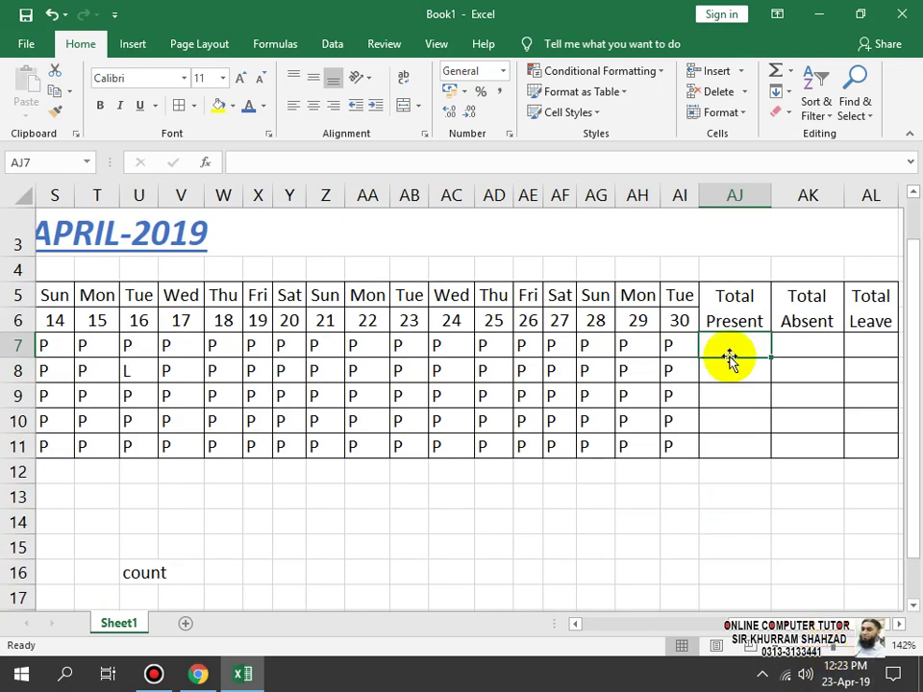
pyautogui.write('=')
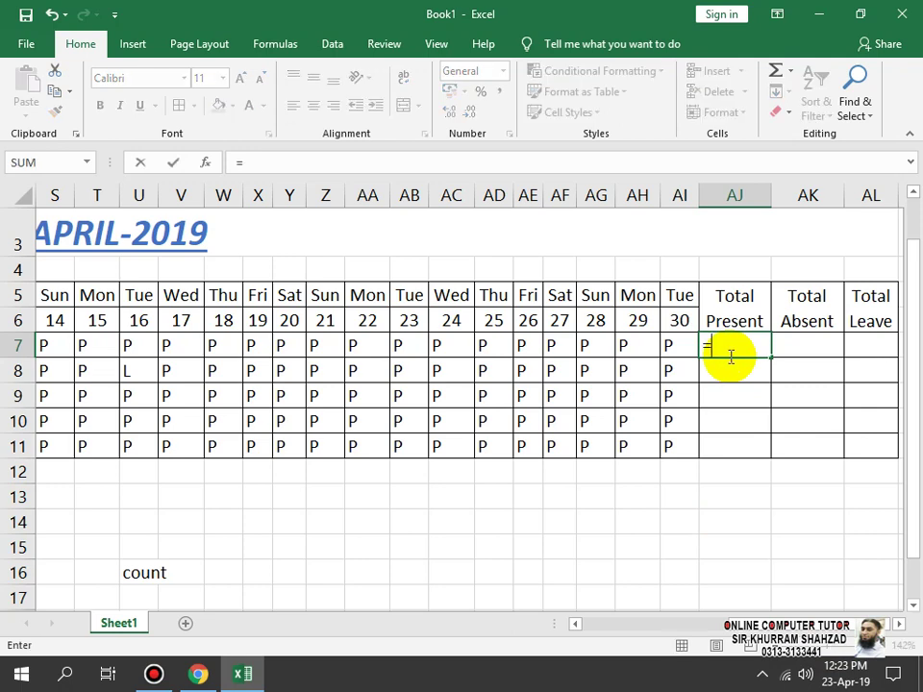
pyautogui.write('COUNT')
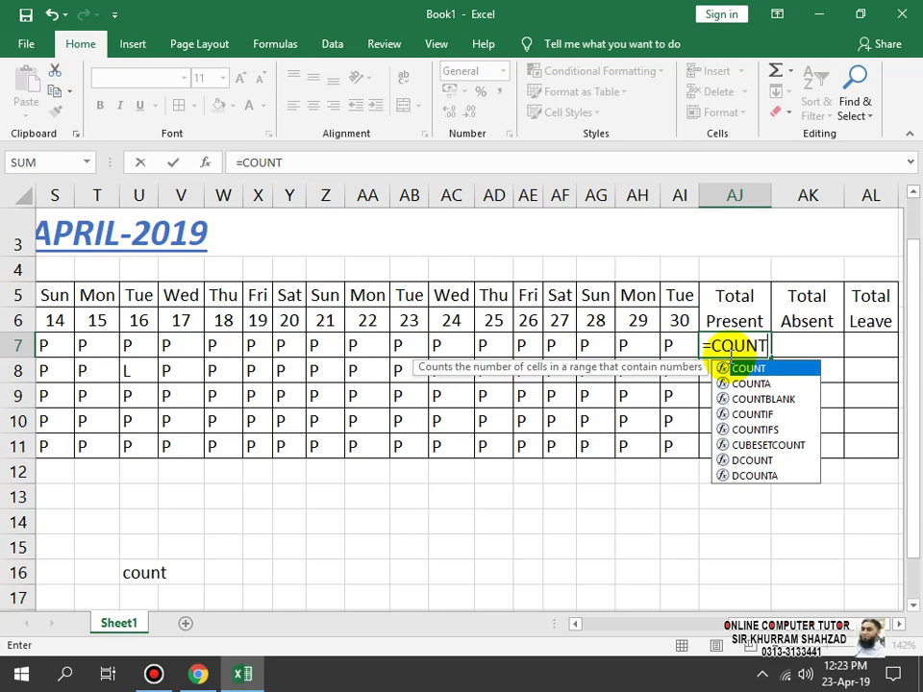
pyautogui.write('(')
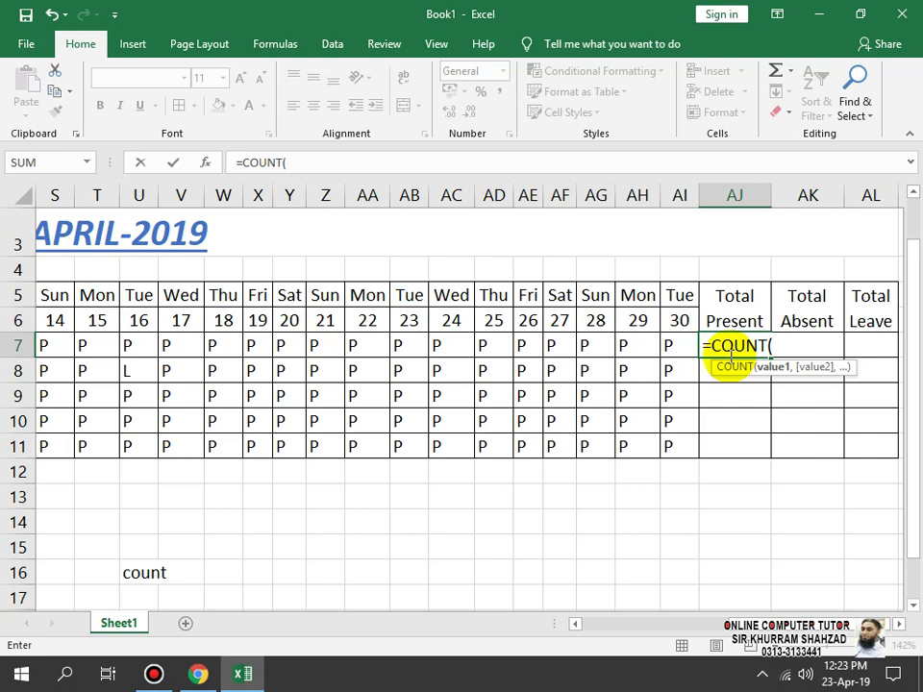
# - Discard the unfinished COUNT formula in the first Total Present cell, AJ7
pyautogui.moveTo(419, 6)
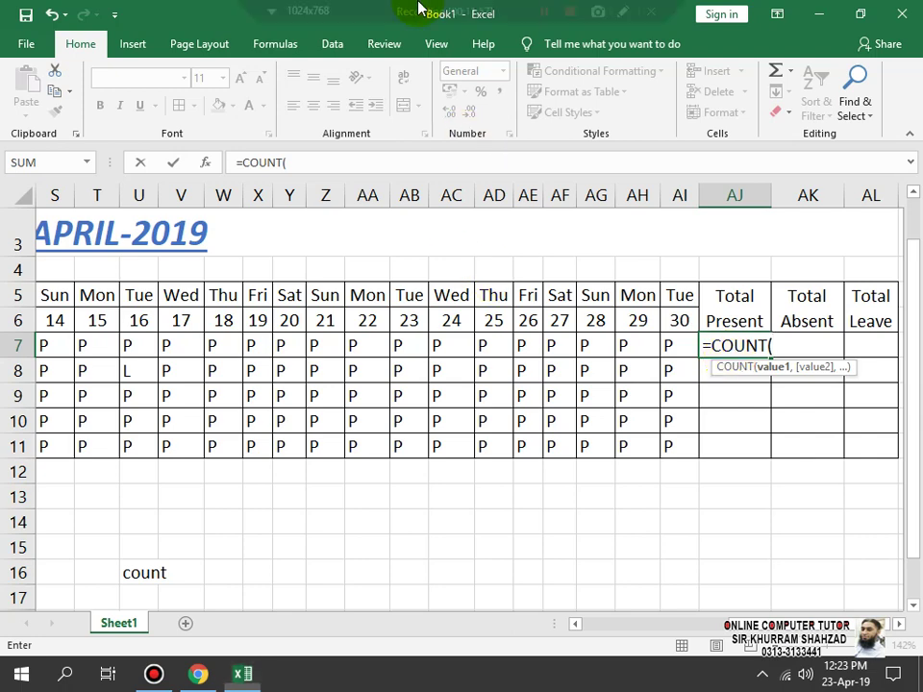
pyautogui.click(535, 12)
pyautogui.click(536, 13)
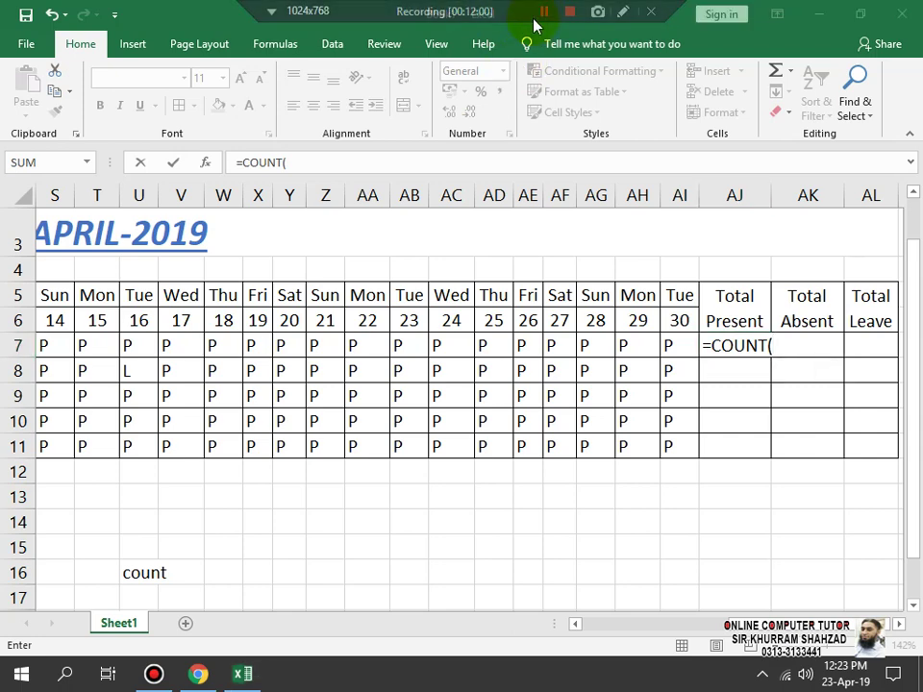
pyautogui.moveTo(517, 10)
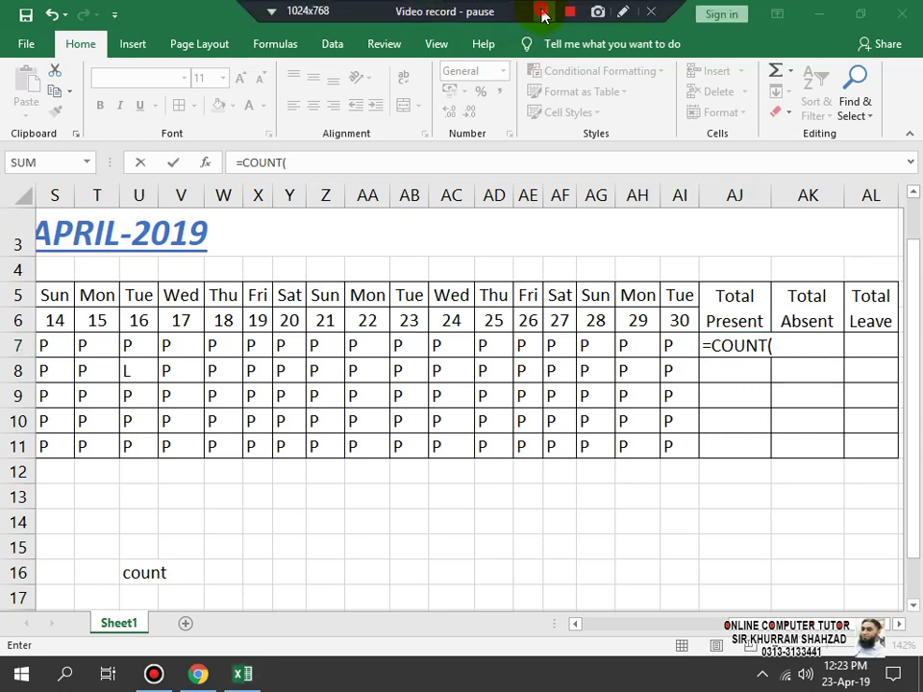
pyautogui.press('Escape')
pyautogui.click(544, 12)
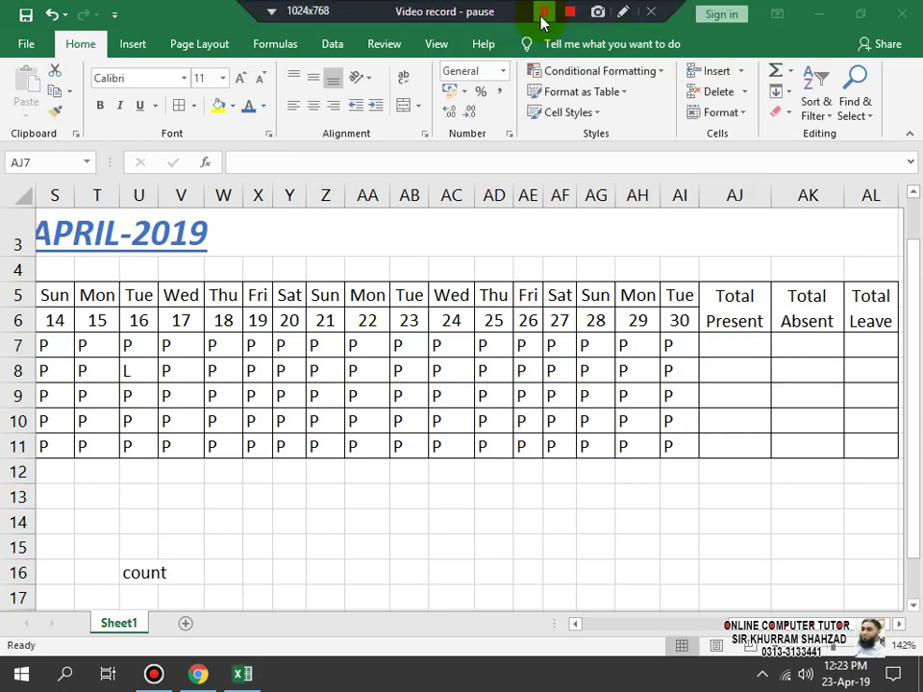
pyautogui.click(544, 14)
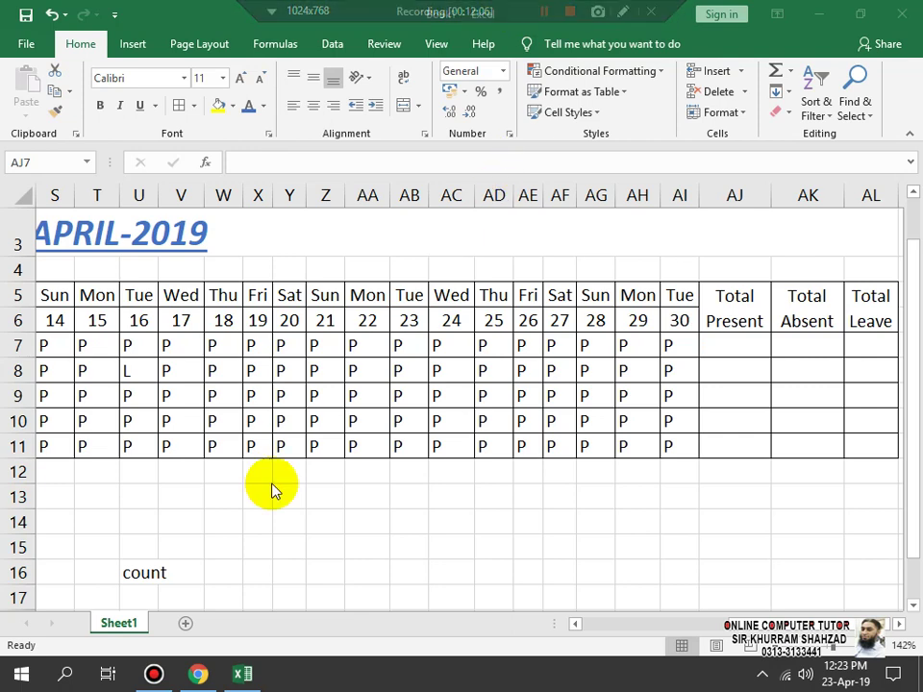
# - Change the note in cell U16 below the attendance table to countIF
pyautogui.click(183, 580)
pyautogui.click(157, 573)
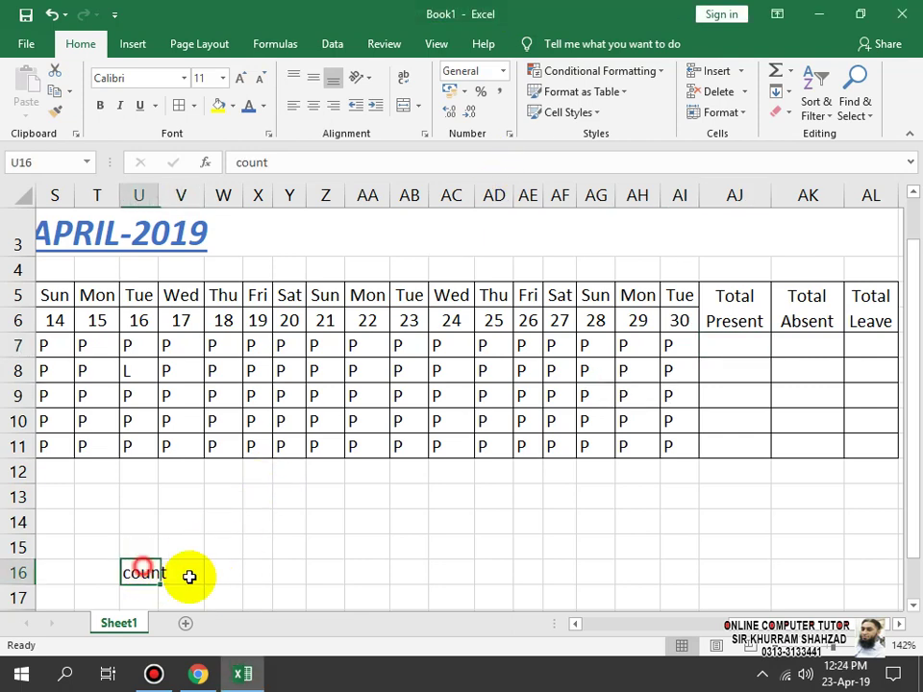
pyautogui.press('F2')
pyautogui.write('I')
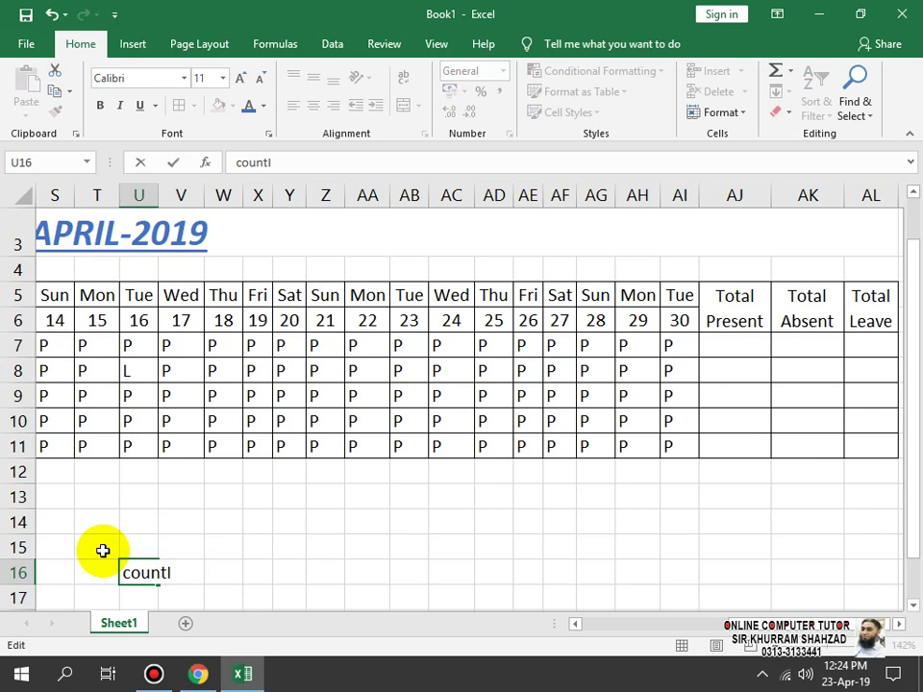
pyautogui.write('F')
pyautogui.press('Return')
pyautogui.press('Right')
pyautogui.press('Right')
pyautogui.press('Right')
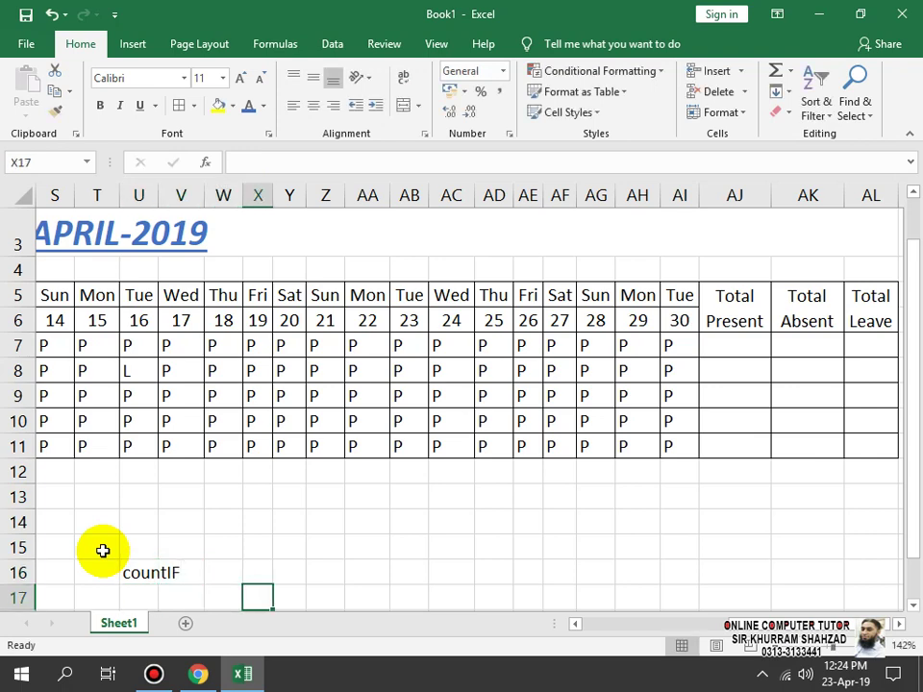
pyautogui.press('Right')
pyautogui.press('Right')
pyautogui.press('Right')
pyautogui.press('Right')
pyautogui.press('Right')
pyautogui.press('Right')
pyautogui.press('Right')
pyautogui.press('Right')
pyautogui.press('Right')
pyautogui.press('Right')
pyautogui.press('Right')
pyautogui.press('Right')
pyautogui.press('Up')
pyautogui.press('Up')
pyautogui.press('Up')
pyautogui.press('Up')
pyautogui.press('Up')
pyautogui.press('Up')
pyautogui.press('Up')
pyautogui.press('Up')
pyautogui.press('Up')
pyautogui.press('Up')
pyautogui.press('Up')
pyautogui.press('Up')
pyautogui.press('Down')
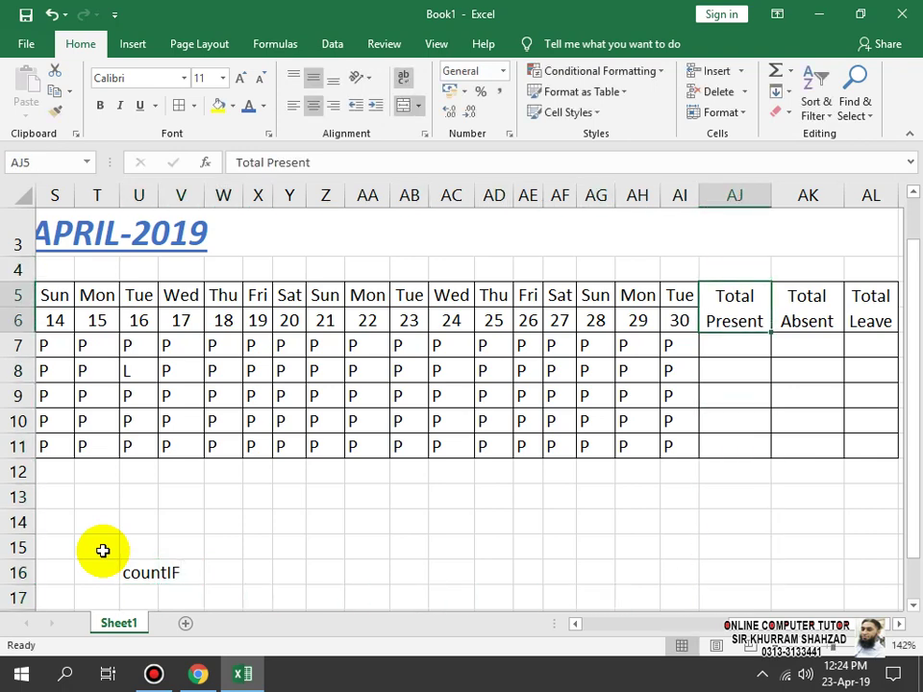
pyautogui.press('Down')
pyautogui.write('=')
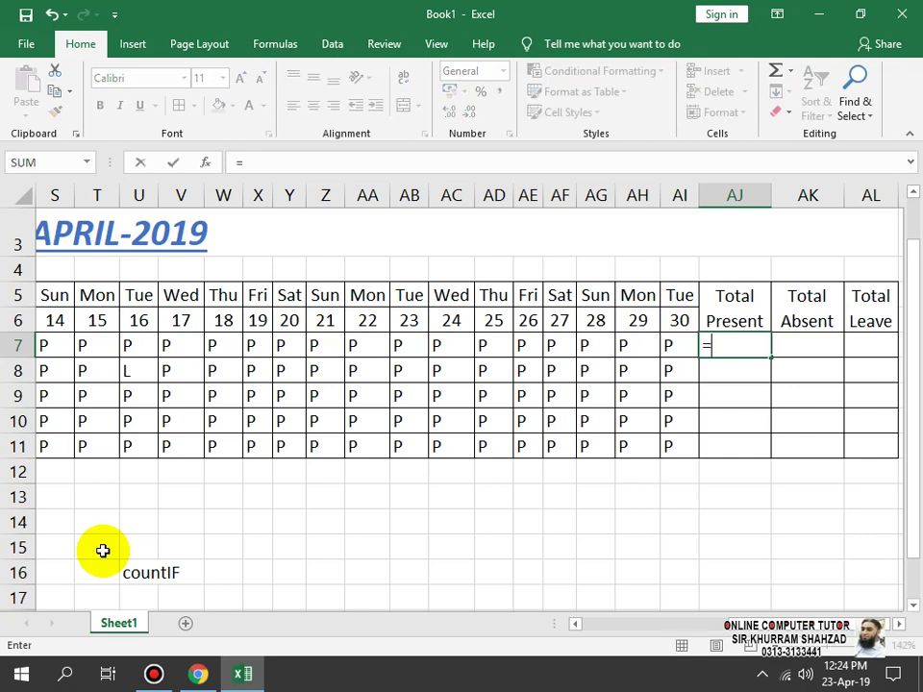
pyautogui.write('COUNTIF')
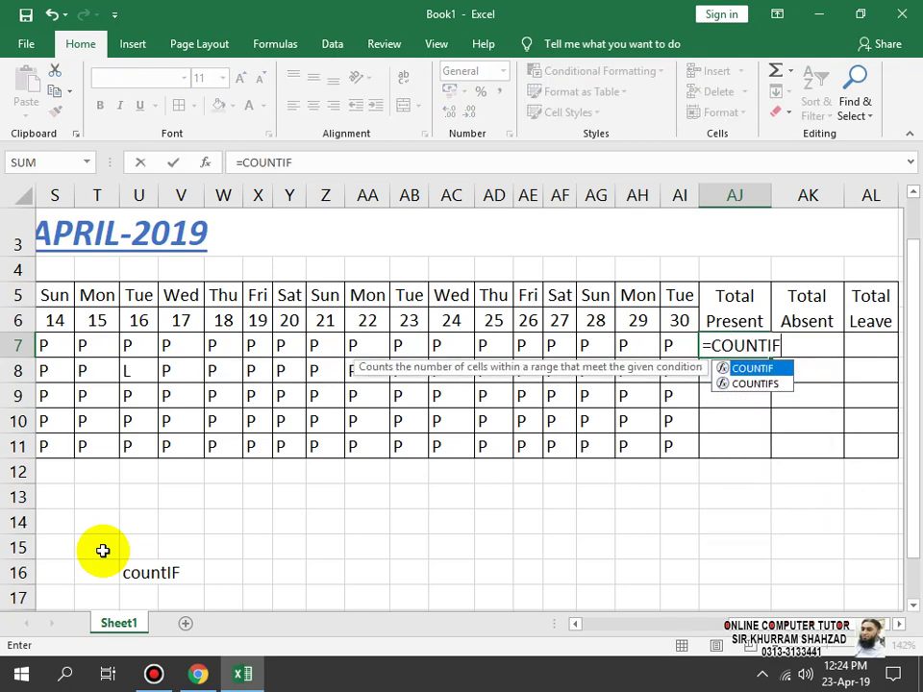
pyautogui.write('(')
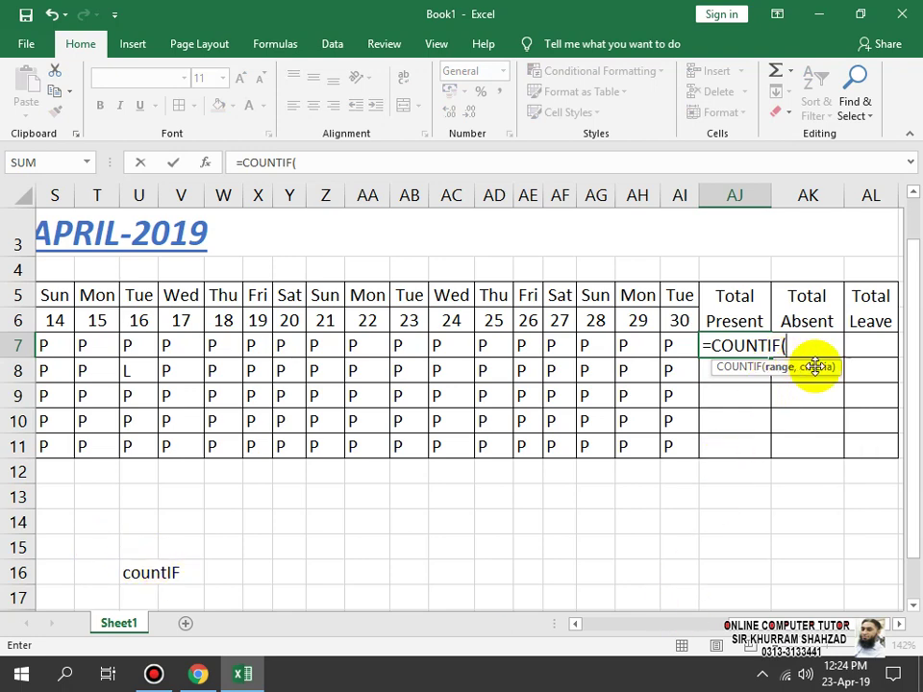
pyautogui.click(152, 574)
pyautogui.press('Escape')
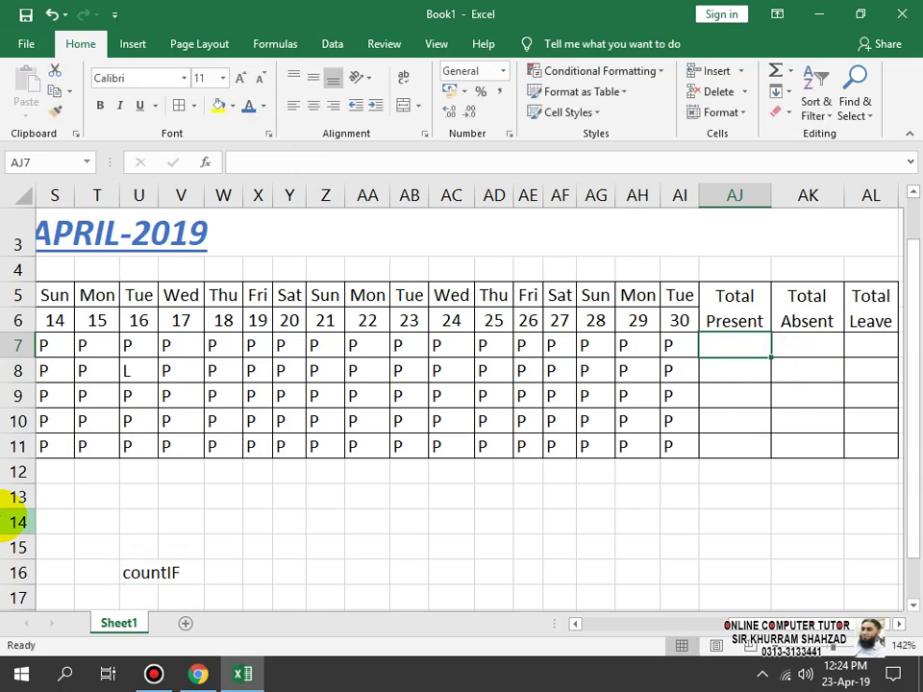
# - Delete the function-name note from cell U16 below the attendance table
pyautogui.click(134, 553)
pyautogui.click(150, 575)
pyautogui.press('Delete')
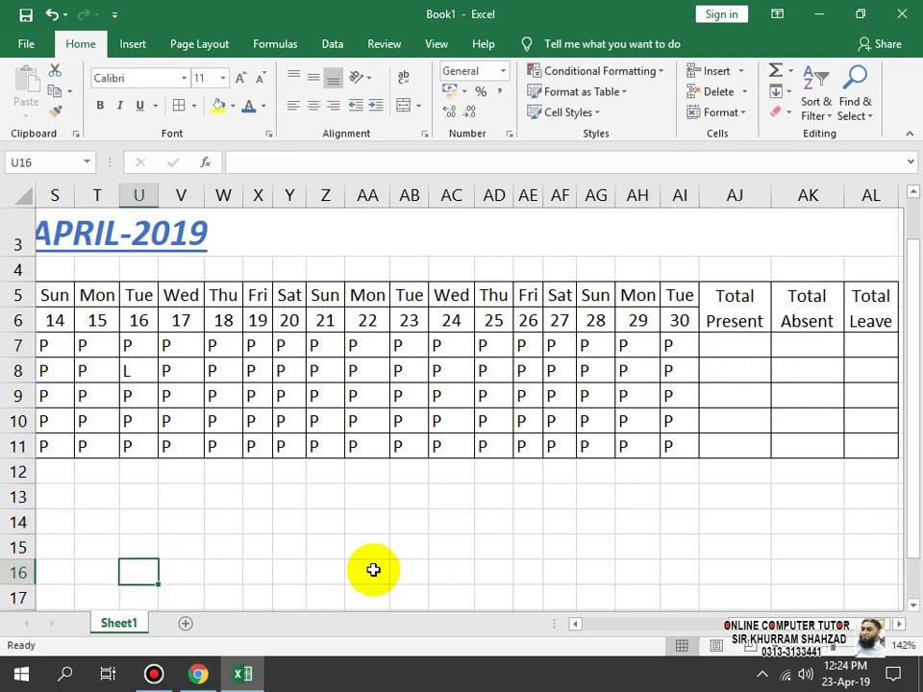
# - Enter the note heading Formula in cell V14 and COUNTIF in V15 directly beneath it
pyautogui.press('Up')
pyautogui.press('Up')
pyautogui.press('Right')
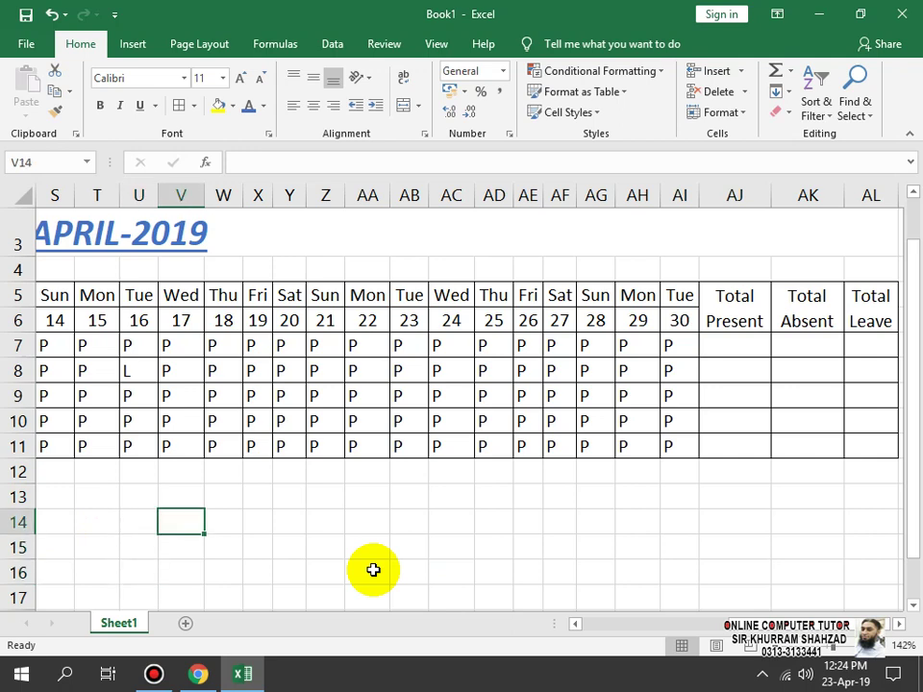
pyautogui.write('FOrmula')
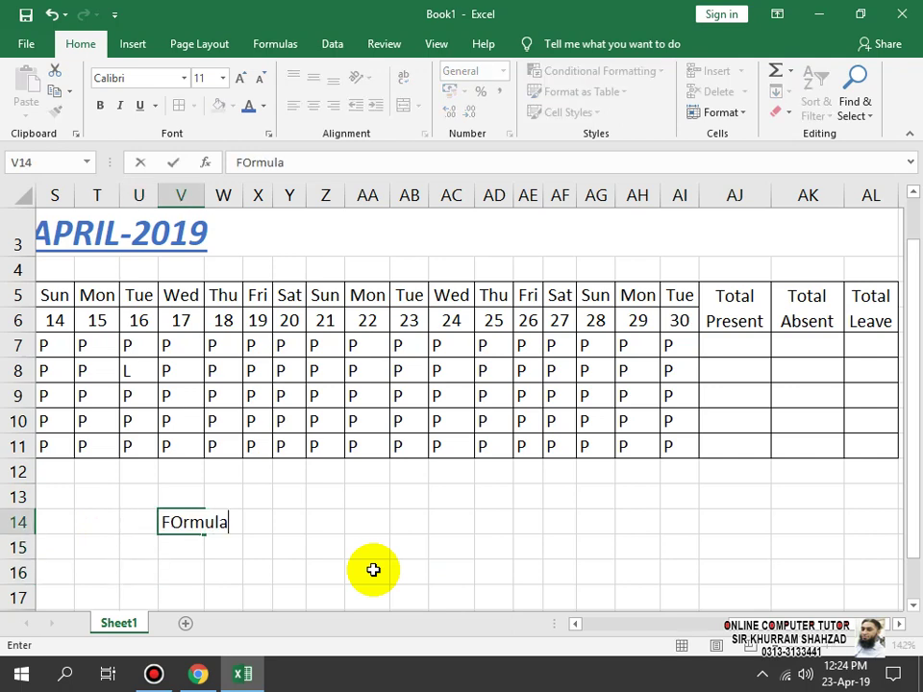
pyautogui.press('Return')
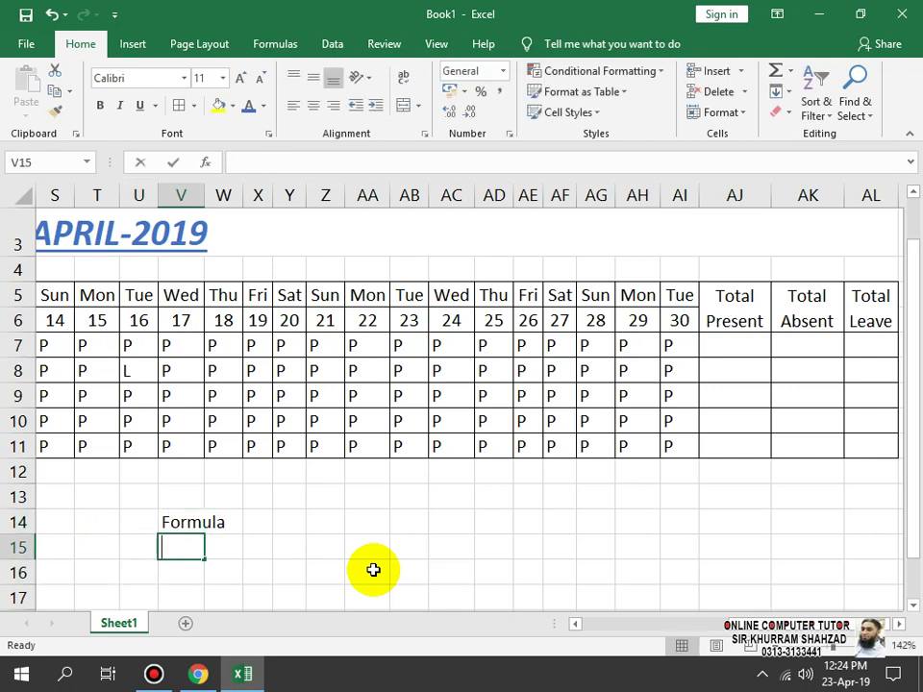
pyautogui.write('COUNTIF')
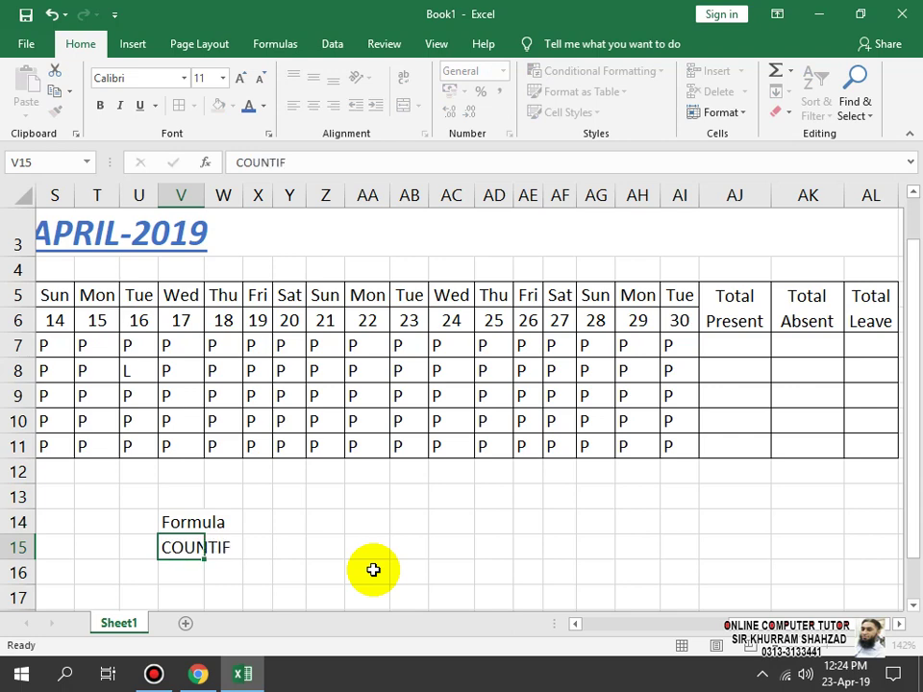
pyautogui.press('Return')
# - Enter the label Range in cell W16, indented one column below the COUNTIF note
pyautogui.press('Right')
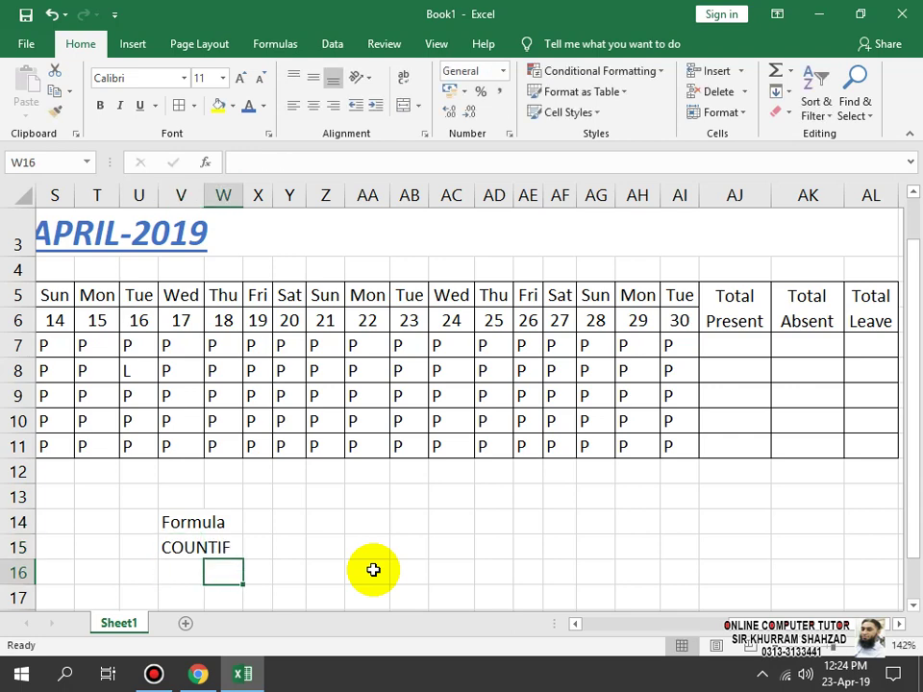
pyautogui.write('Ran')
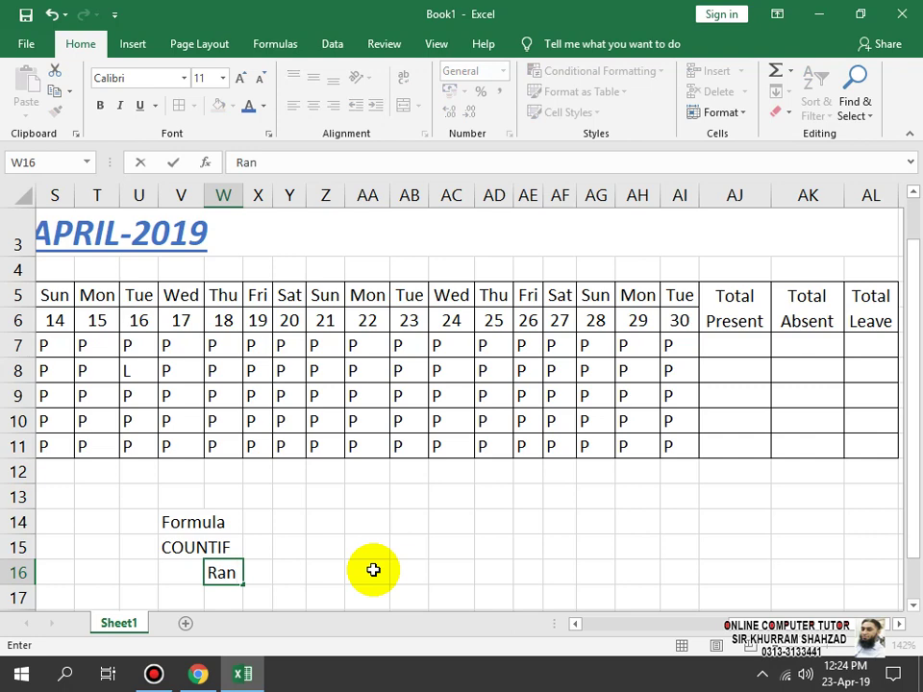
pyautogui.write('ge')
pyautogui.press('Right')
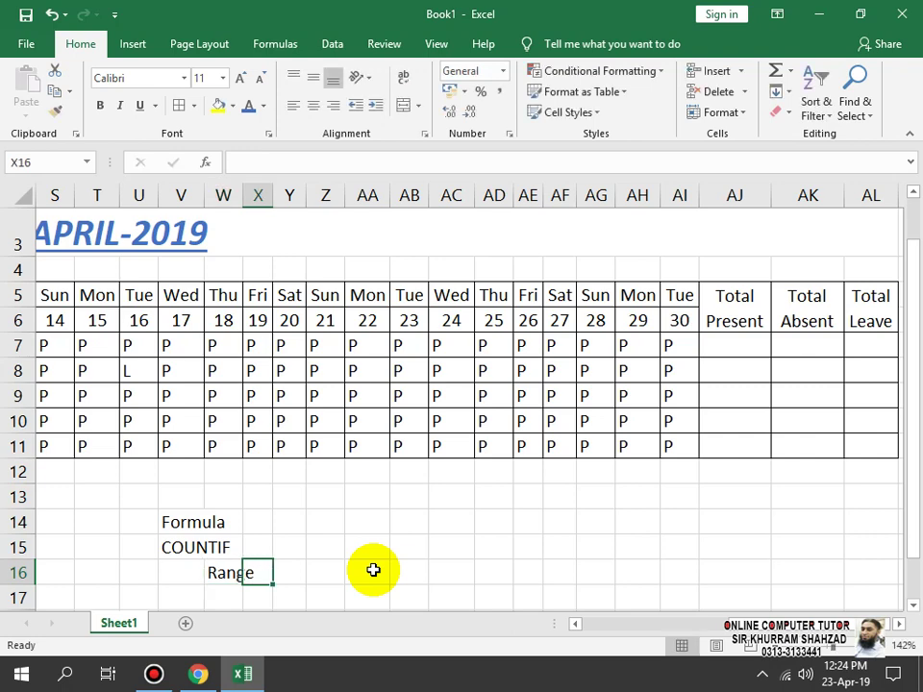
# - Examine the attendance entries in row 7 to identify the first and last cell references from day 01 to day 30
pyautogui.press('Up')
pyautogui.press('Up')
pyautogui.press('Up')
pyautogui.press('Up')
pyautogui.press('Up')
pyautogui.press('Up')
pyautogui.press('Up')
pyautogui.press('Up')
pyautogui.press('Up')
pyautogui.press('Right')
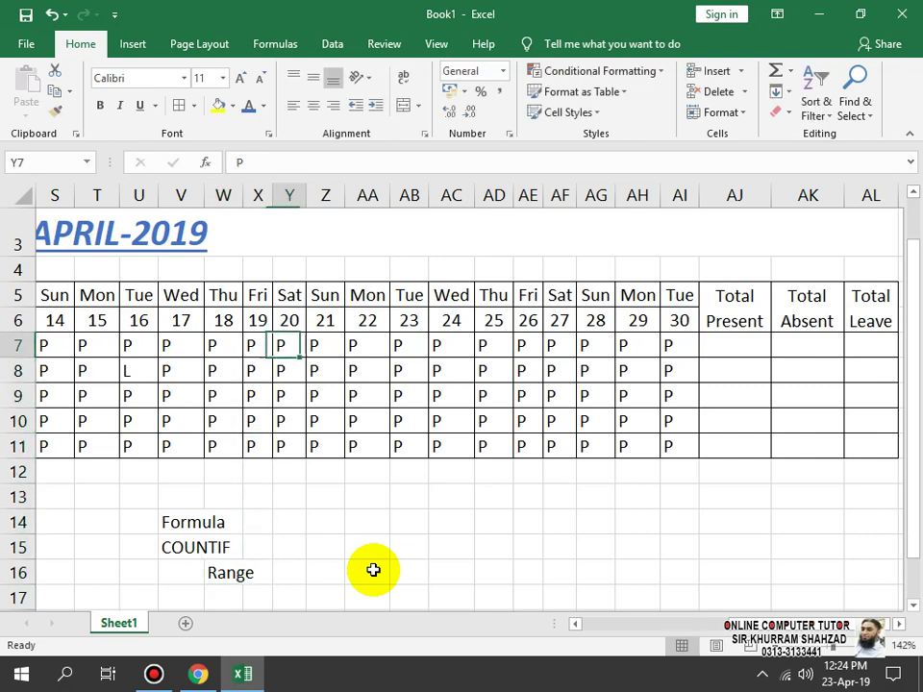
pyautogui.press('Right')
pyautogui.press('Right')
pyautogui.press('Right')
pyautogui.press('Right')
pyautogui.press('Right')
pyautogui.press('Right')
pyautogui.press('Right')
pyautogui.press('Right')
pyautogui.press('Right')
pyautogui.press('Right')
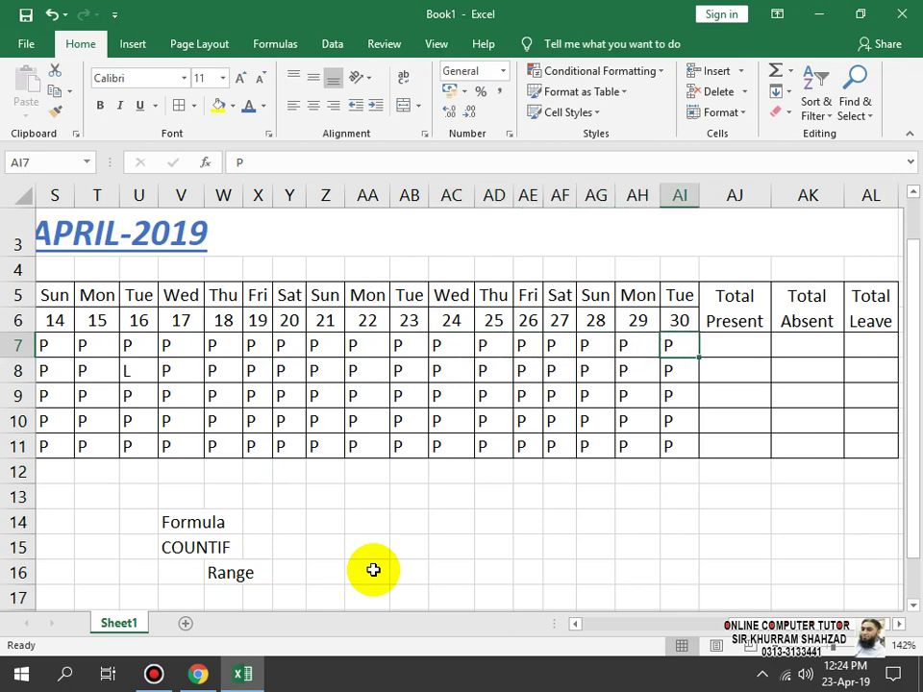
pyautogui.hotkey('shift', 'Left')
pyautogui.hotkey('shift', 'Left')
pyautogui.hotkey('shift', 'Left')
pyautogui.hotkey('shift', 'Left')
pyautogui.hotkey('shift', 'Left')
pyautogui.hotkey('shift', 'Left')
pyautogui.hotkey('shift', 'Left')
pyautogui.hotkey('shift', 'Left')
pyautogui.hotkey('shift', 'Left')
pyautogui.hotkey('shift', 'Left')
pyautogui.hotkey('shift', 'Left')
pyautogui.hotkey('shift', 'Left')
pyautogui.hotkey('shift', 'Left')
pyautogui.hotkey('shift', 'Left')
pyautogui.hotkey('shift', 'Left')
pyautogui.hotkey('shift', 'Left')
pyautogui.hotkey('shift', 'Left')
pyautogui.hotkey('shift', 'Left')
pyautogui.hotkey('shift', 'Left')
pyautogui.hotkey('shift', 'Left')
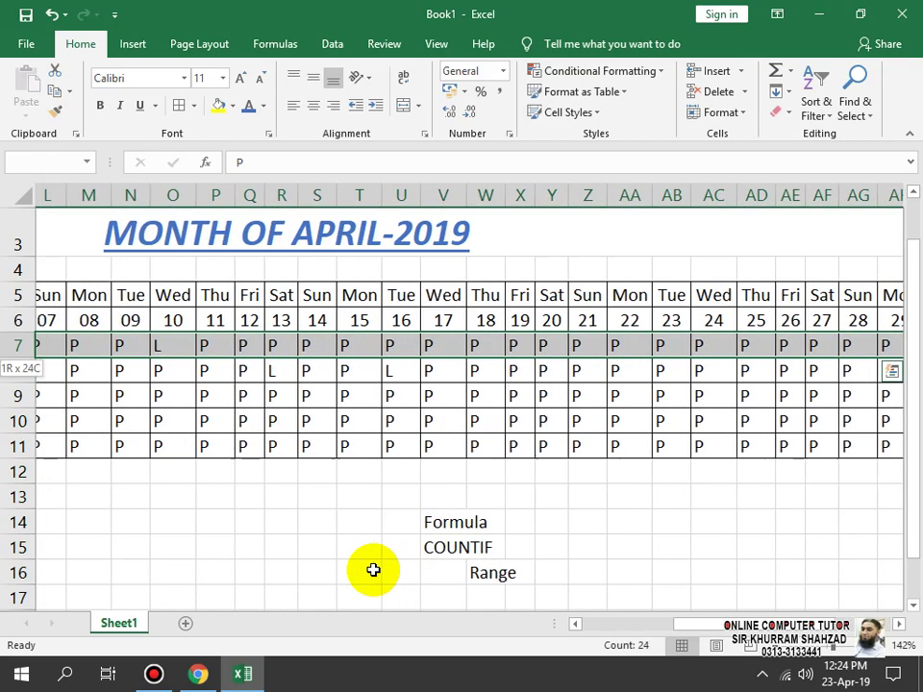
pyautogui.hotkey('shift', 'Left')
pyautogui.hotkey('shift', 'Left')
pyautogui.hotkey('shift', 'Left')
pyautogui.hotkey('shift', 'Left')
pyautogui.hotkey('shift', 'Left')
pyautogui.hotkey('shift', 'Left')
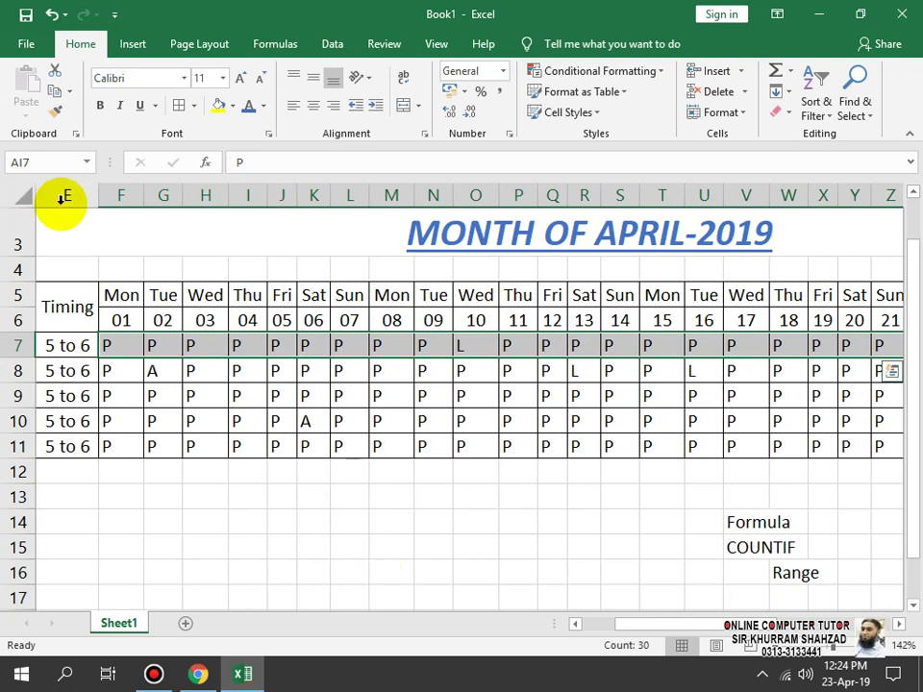
pyautogui.click(113, 348)
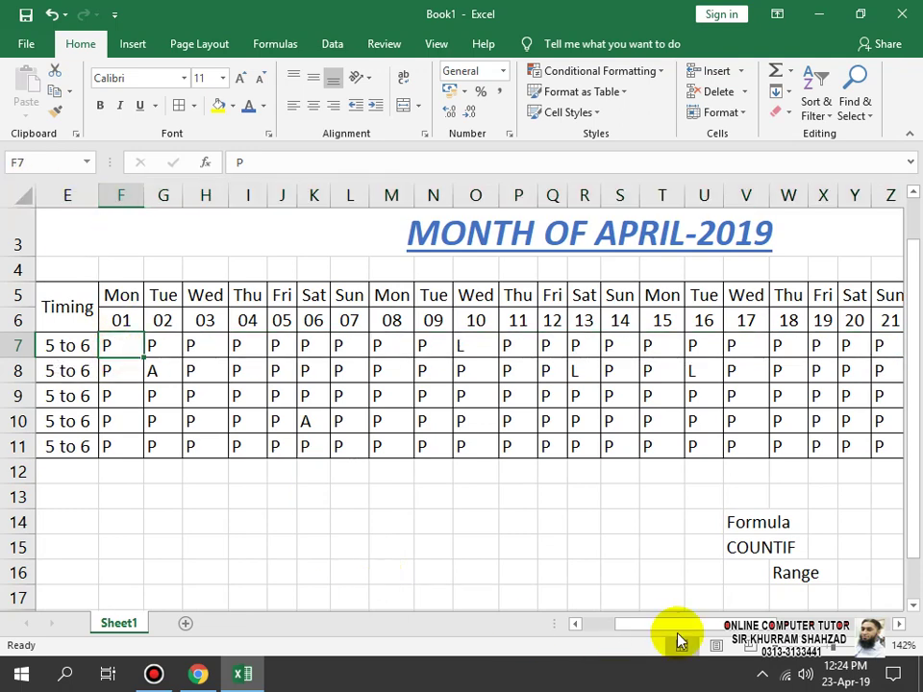
pyautogui.moveTo(673, 630)
pyautogui.mouseDown()
pyautogui.moveTo(665, 623)
pyautogui.moveTo(684, 624)
pyautogui.mouseUp()
pyautogui.click(671, 345)
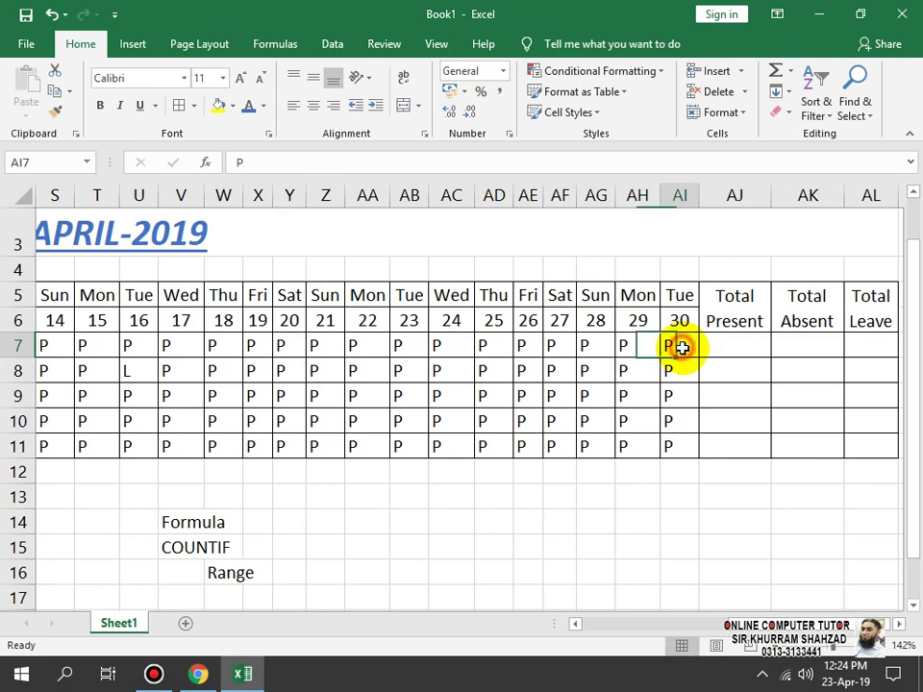
# - Enter the range note f7:AI7 in cell Y16 beside the Range label
pyautogui.click(292, 571)
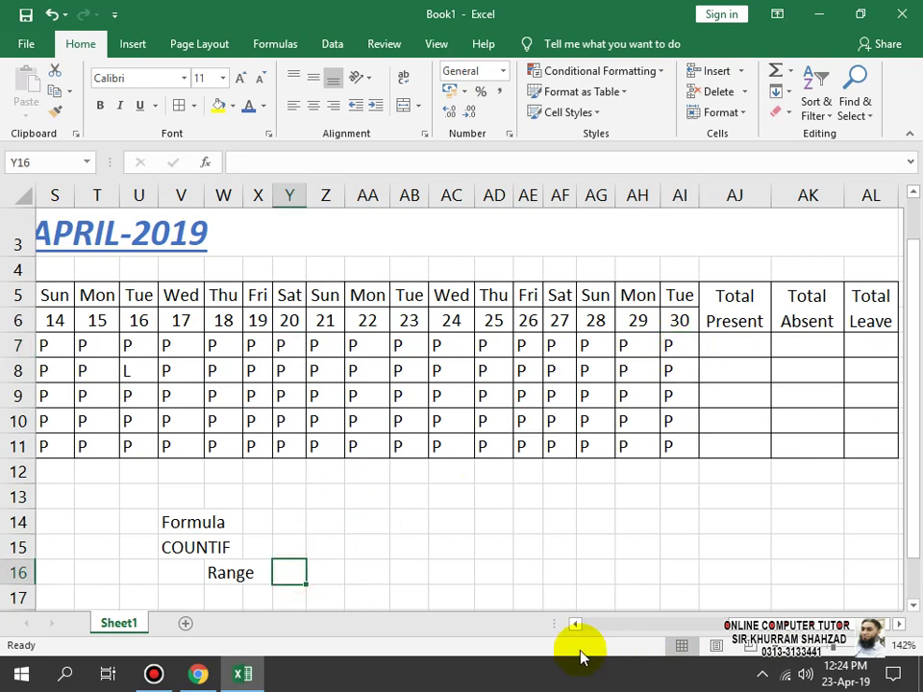
pyautogui.write('f7:')
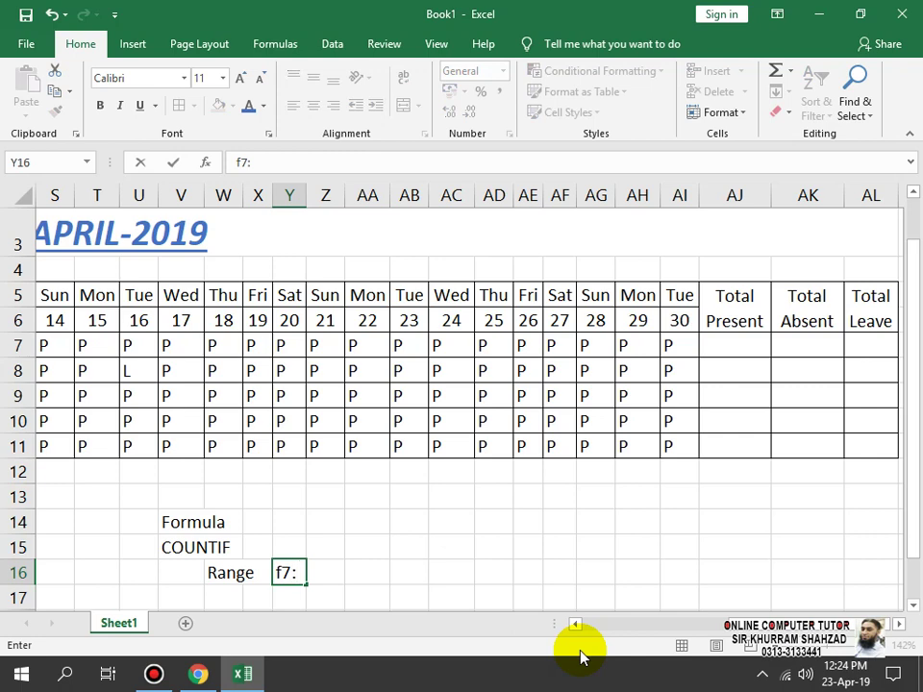
pyautogui.write('AI7')
pyautogui.press('Return')
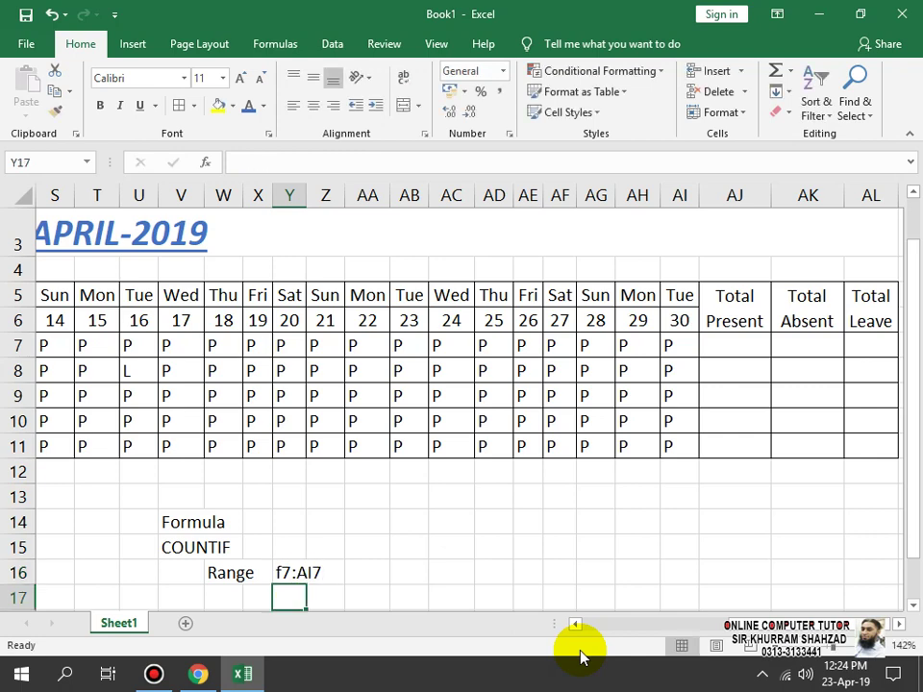
# - Append (Attendance) to the range note in cell Y16 so that it reads f7:AI7 (Attendance)
pyautogui.press('Up')
pyautogui.press('Right')
pyautogui.press('Left')
pyautogui.press('F2')
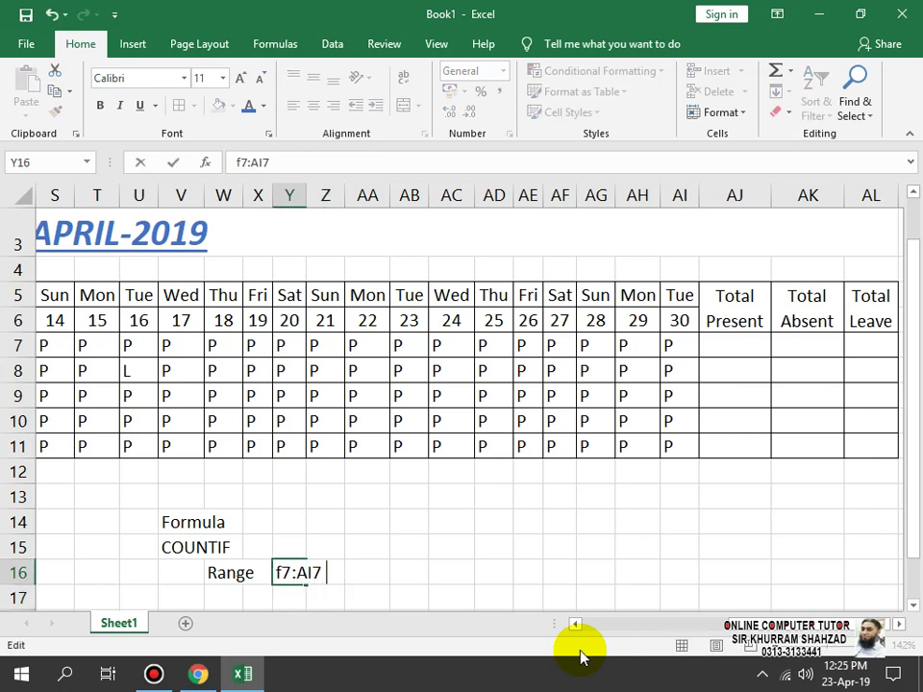
pyautogui.write('(Dates /')
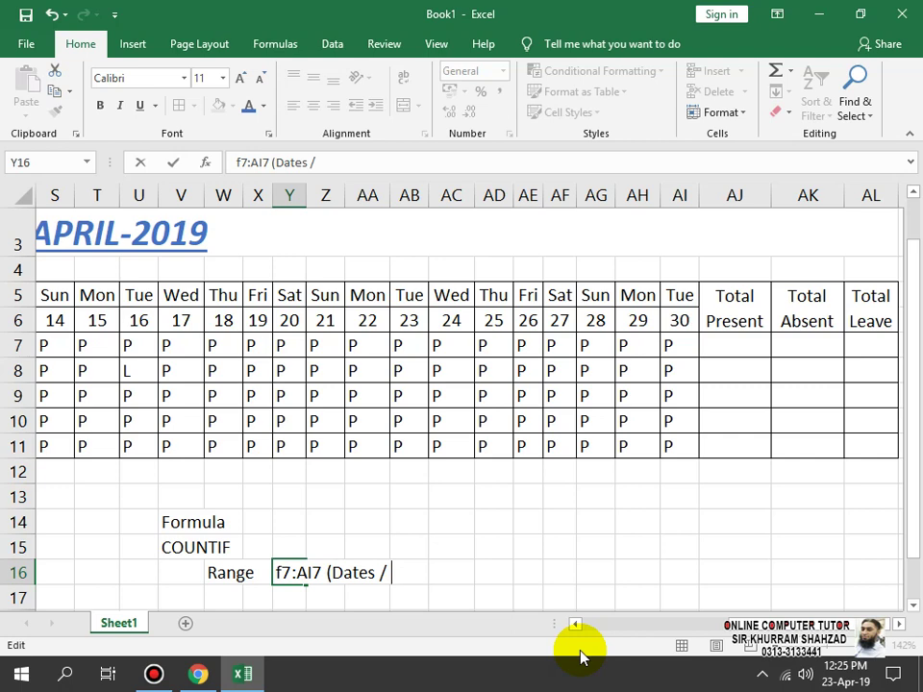
pyautogui.write(' Attendance')
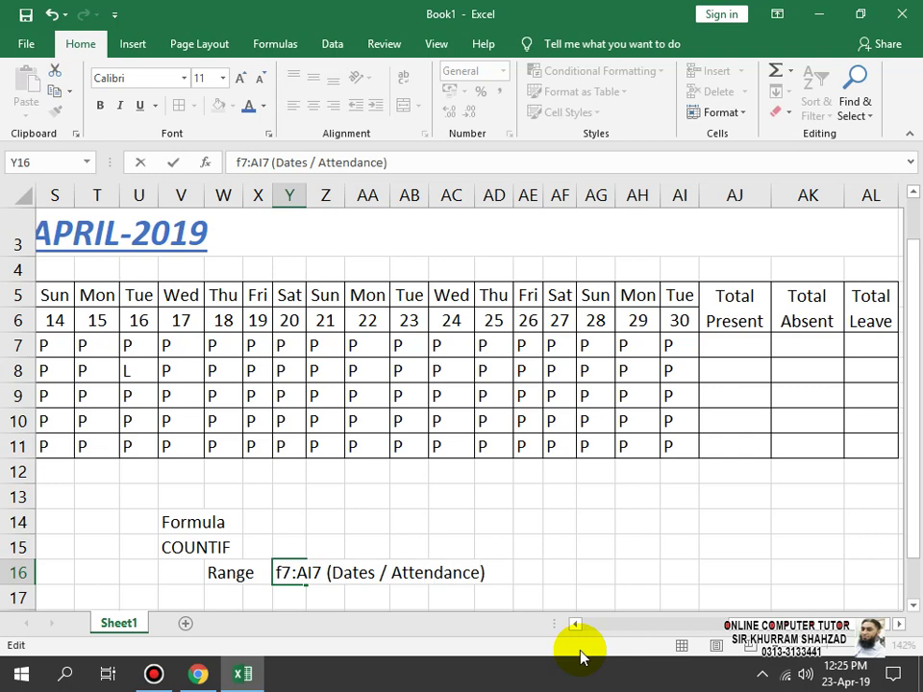
pyautogui.press('BackSpace')
pyautogui.press('BackSpace')
pyautogui.press('BackSpace')
pyautogui.press('BackSpace')
pyautogui.press('BackSpace')
pyautogui.press('BackSpace')
pyautogui.press('BackSpace')
pyautogui.press('BackSpace')
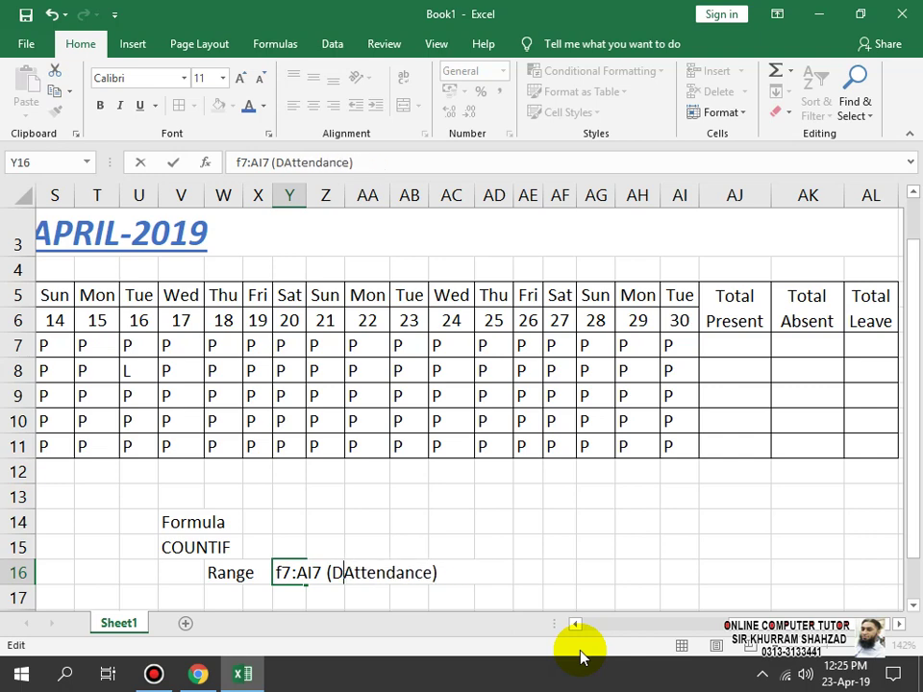
pyautogui.press('Return')
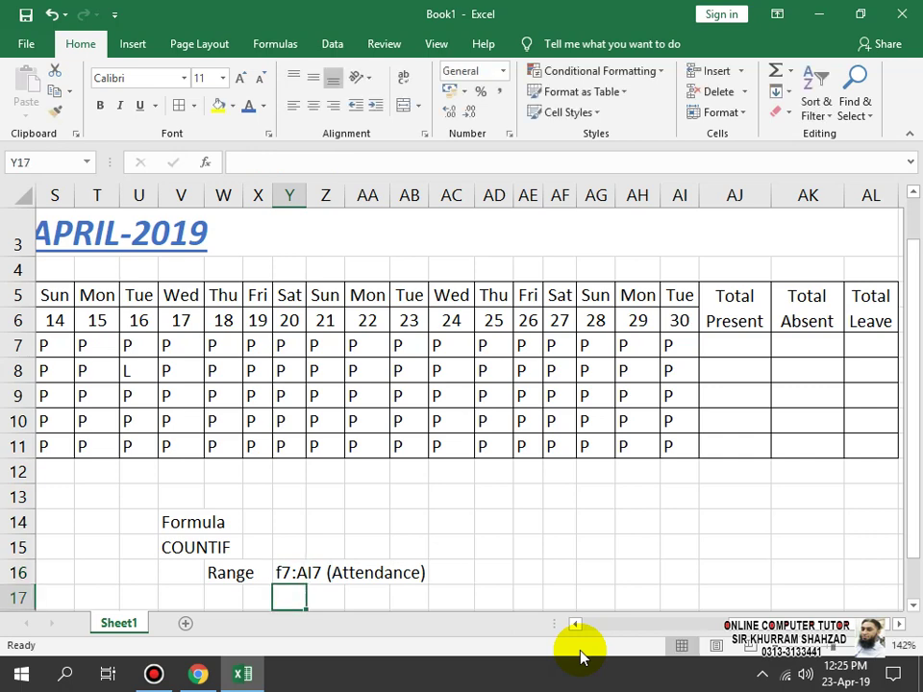
# - Enter the label Criteria in cell W17 and the note (P, A, L) beside it in cell Y17
pyautogui.press('Left')
pyautogui.press('Left')
pyautogui.write('C')
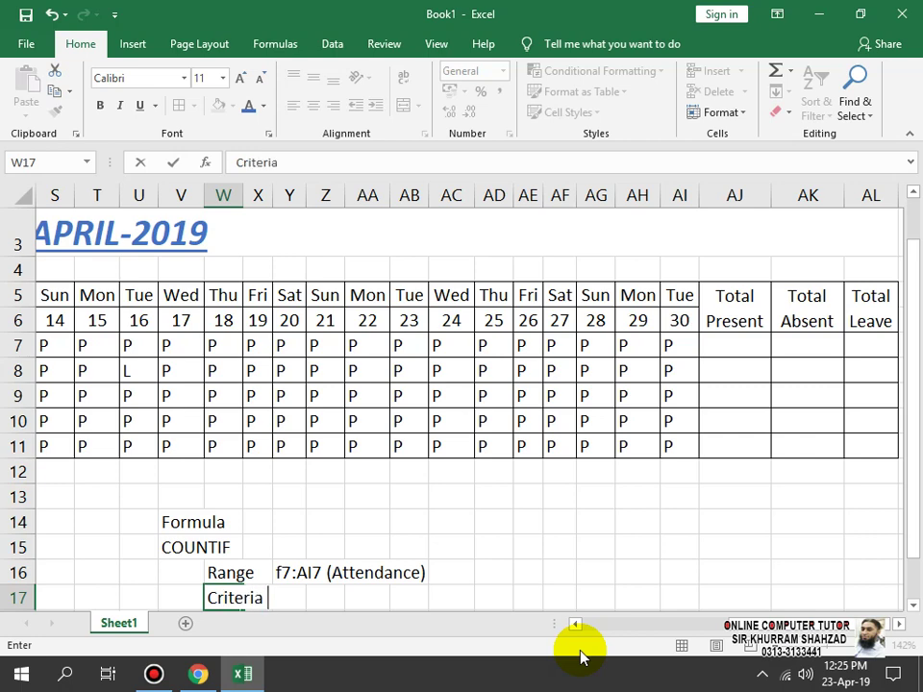
pyautogui.press('Tab')
pyautogui.press('Tab')
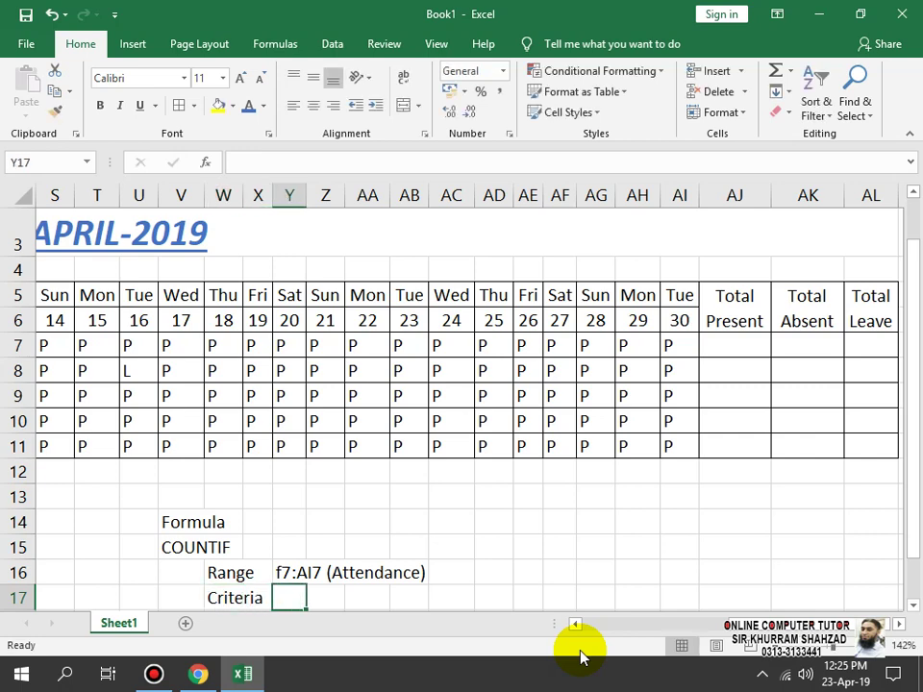
pyautogui.write('(P, A, L')
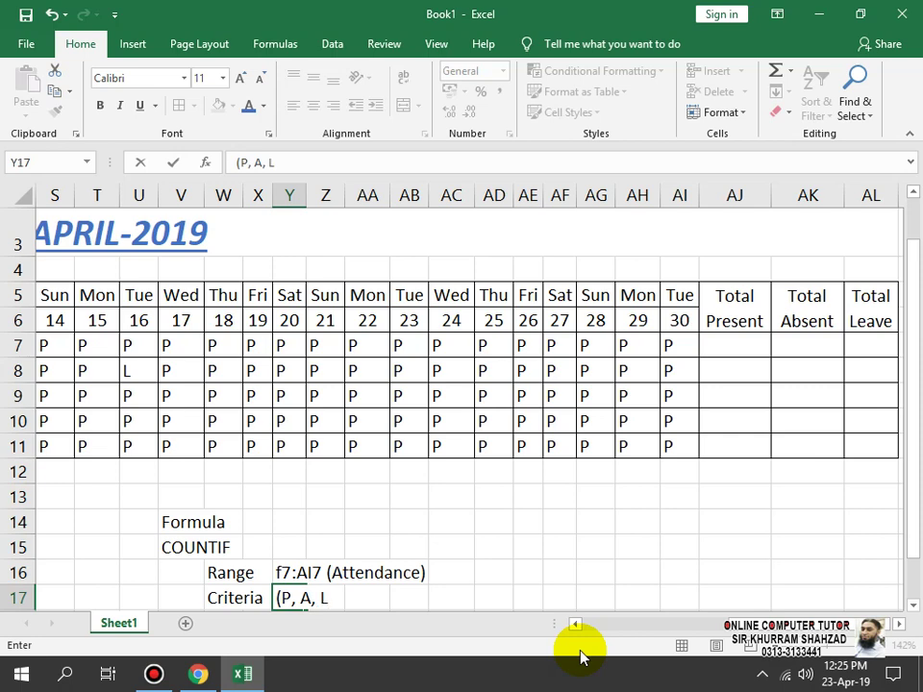
pyautogui.press('Return')
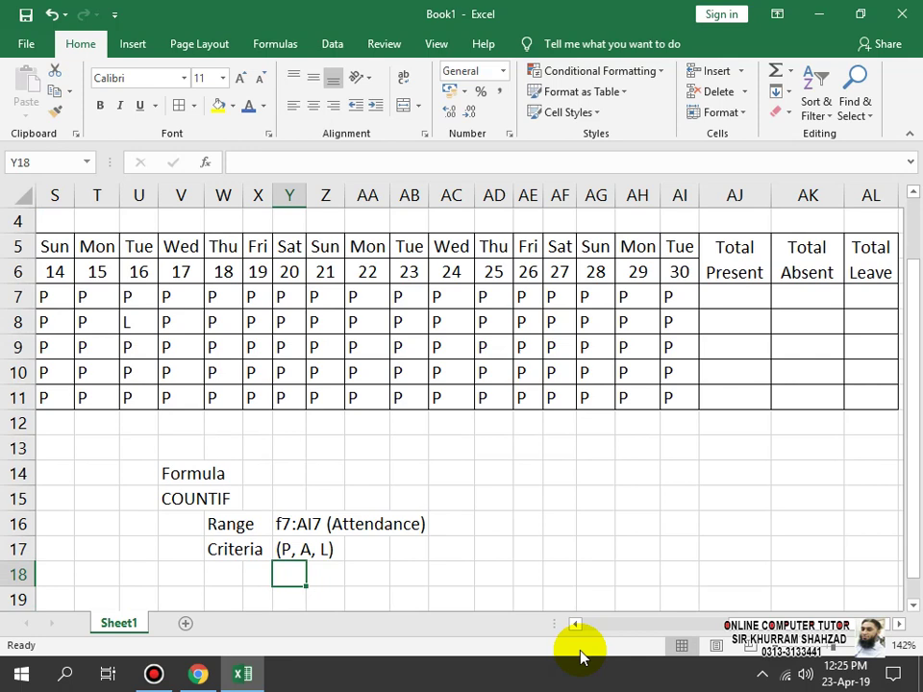
# - Begin a COUNTIF formula in cell AJ7, the first student's Total Present cell
pyautogui.click(721, 299)
pyautogui.write('=')
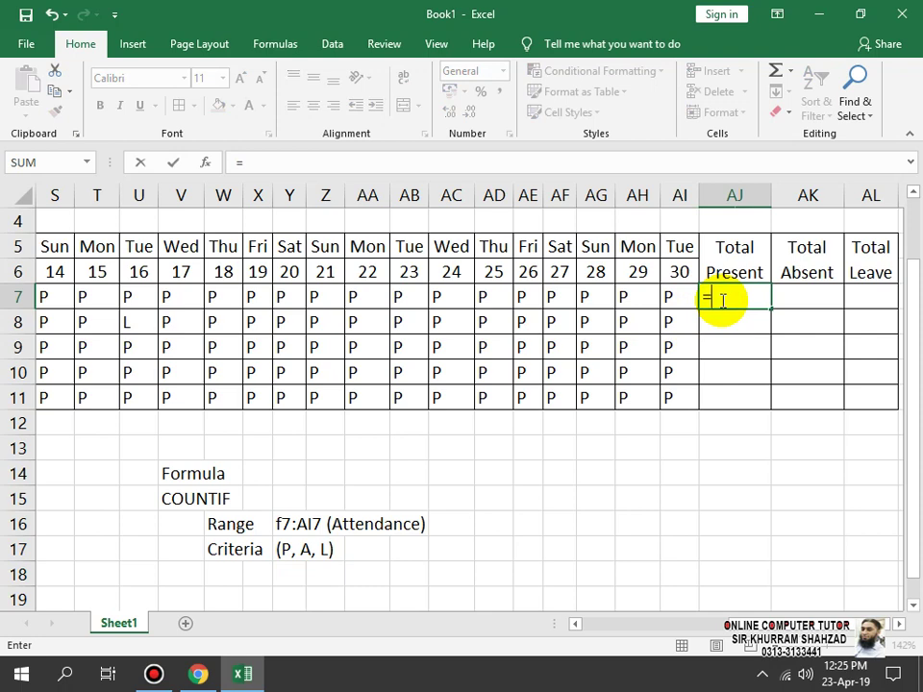
pyautogui.write('countif')
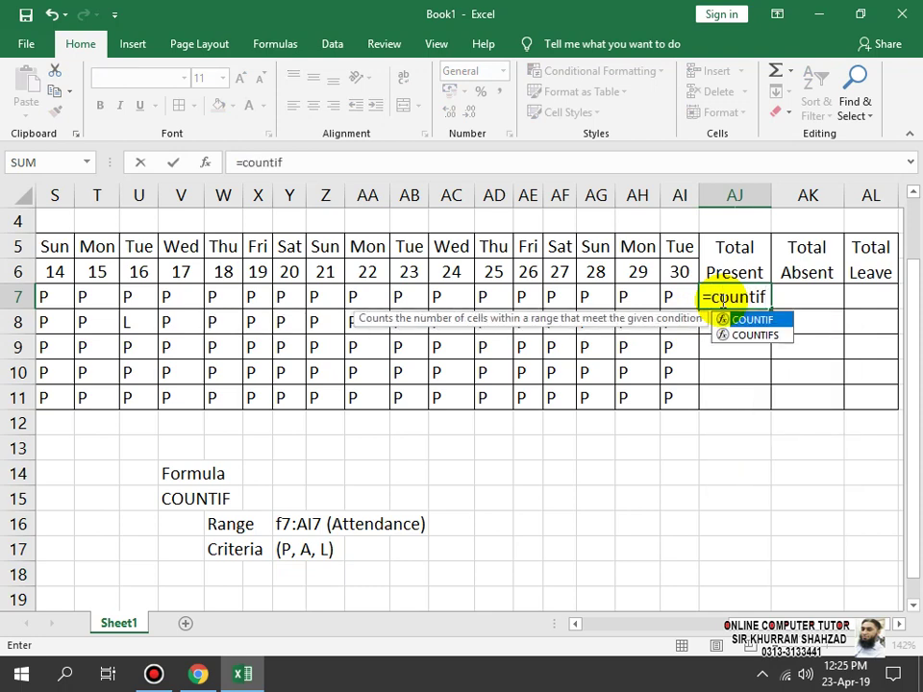
pyautogui.write('(')
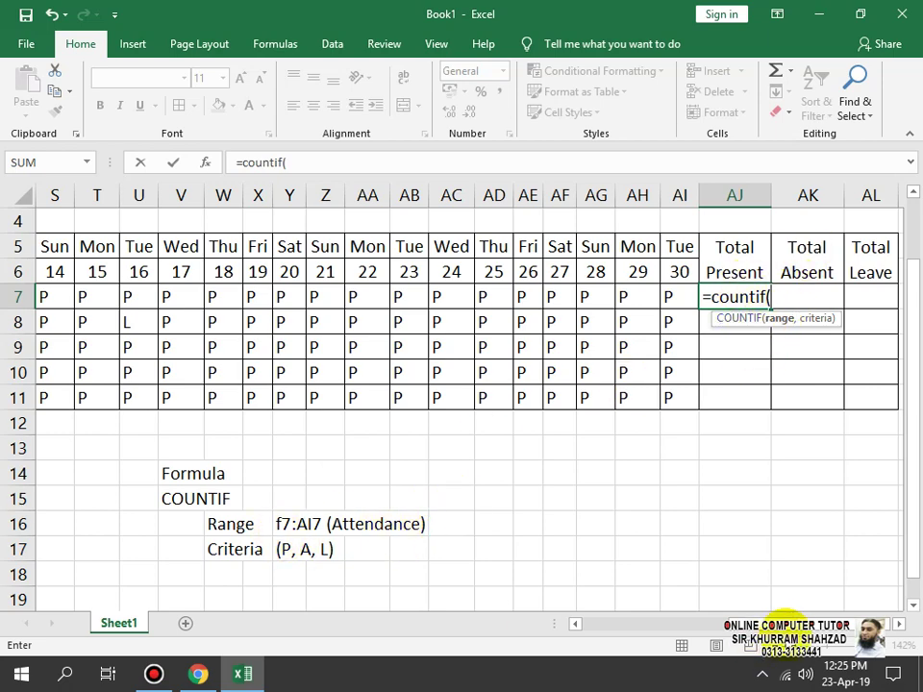
pyautogui.moveTo(759, 623); pyautogui.dragTo(634, 631)
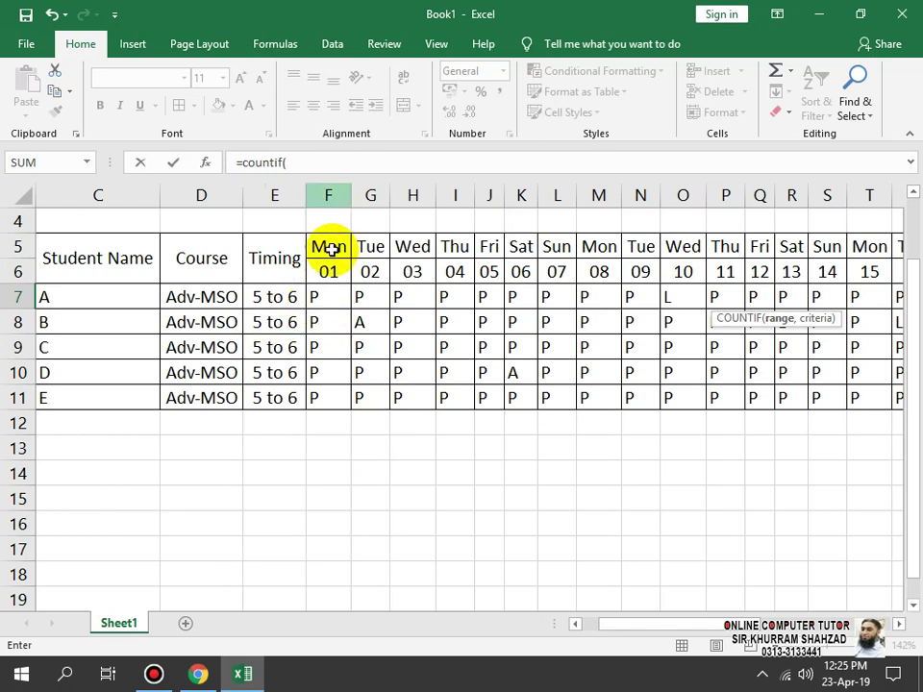
pyautogui.moveTo(679, 623); pyautogui.dragTo(771, 615)
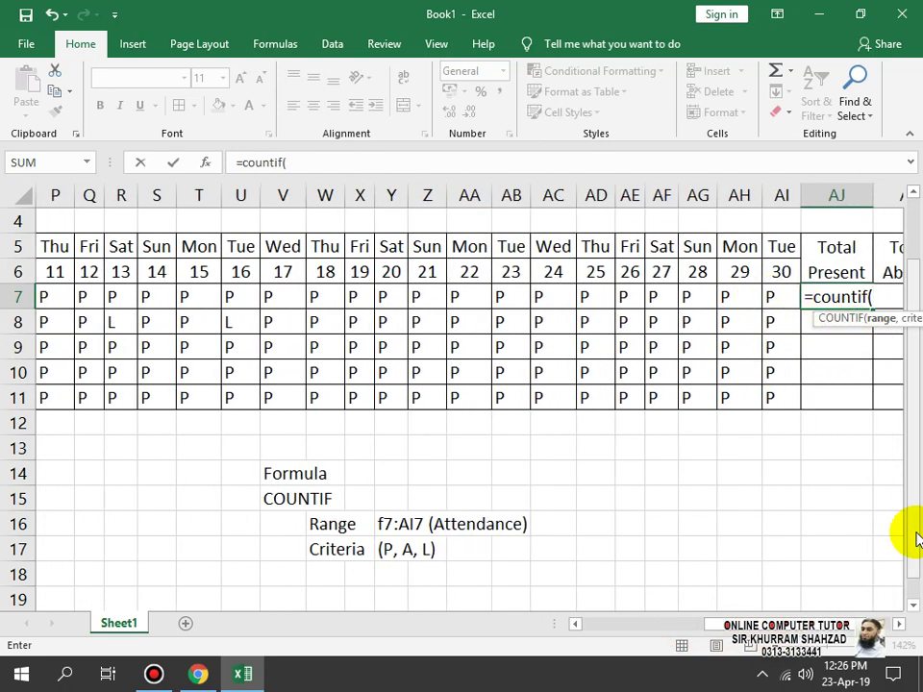
pyautogui.write('f7')
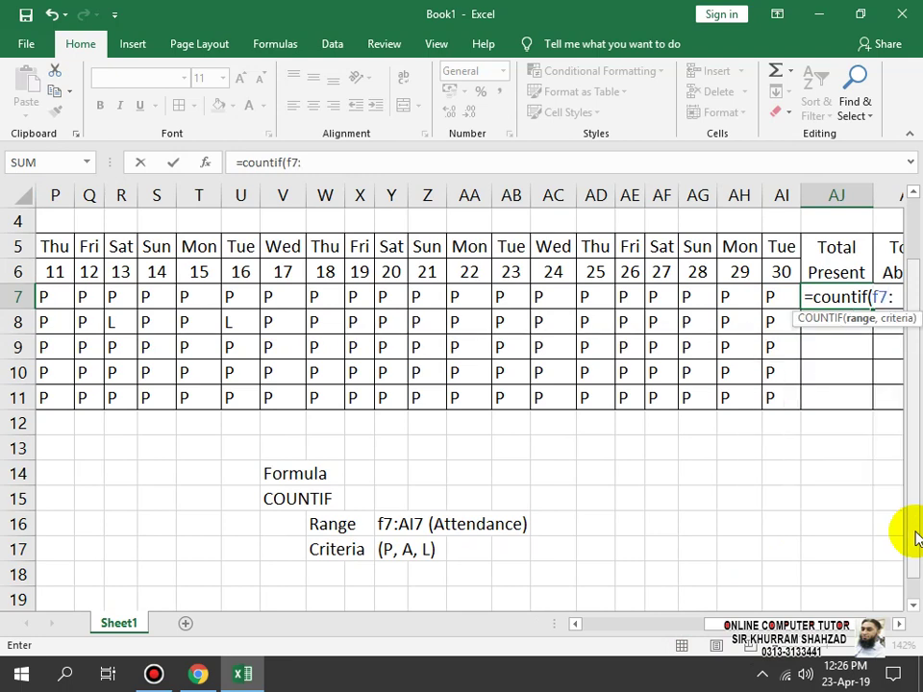
pyautogui.write(':ai7')
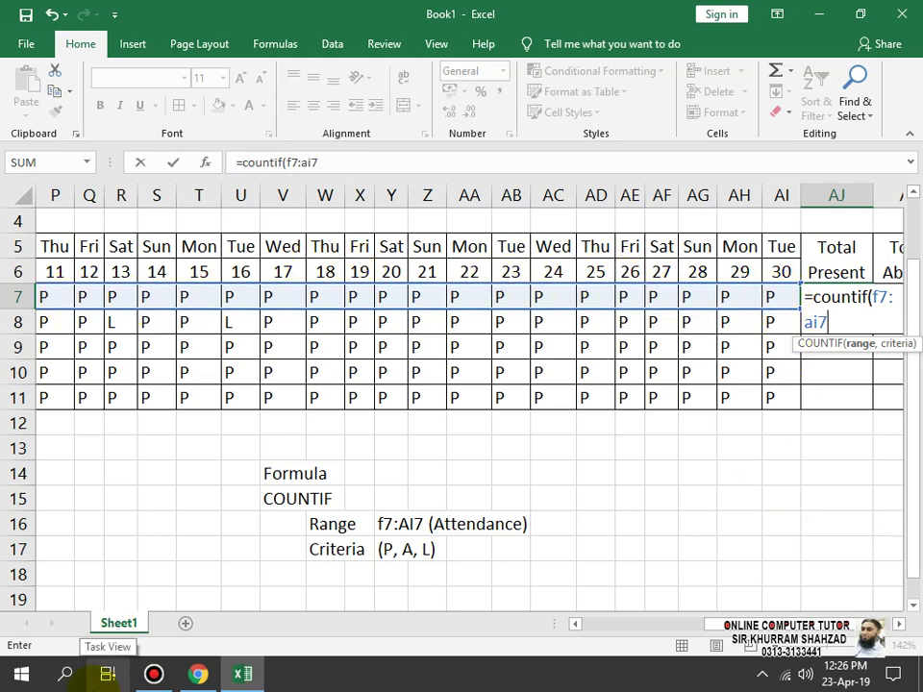
pyautogui.press('BackSpace')
pyautogui.press('BackSpace')
pyautogui.press('BackSpace')
pyautogui.press('BackSpace')
pyautogui.press('BackSpace')
pyautogui.press('BackSpace')
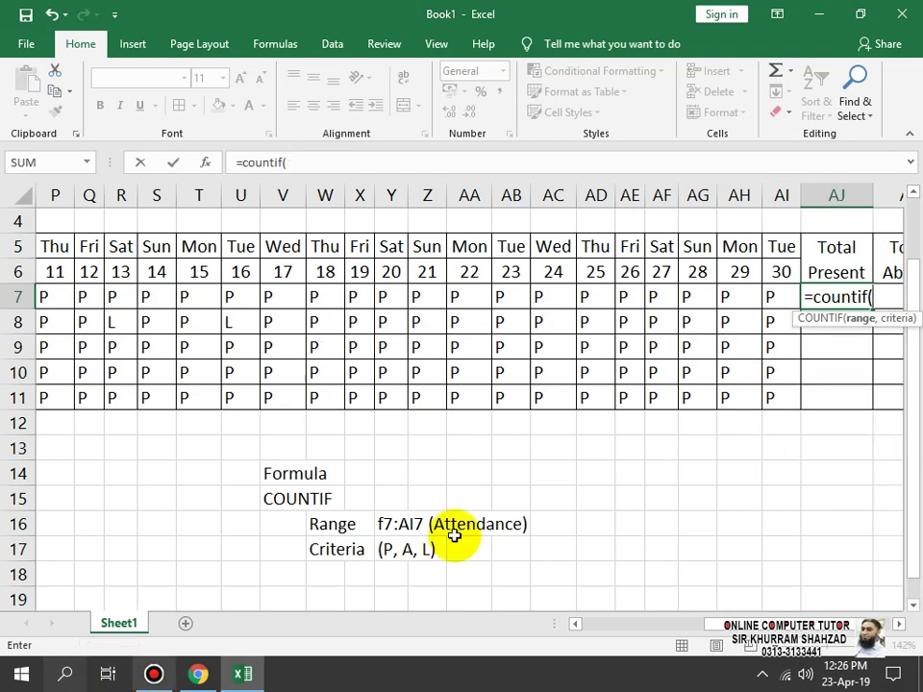
# - Complete the formula in AJ7 with the row 7 attendance range F7:AI7 and the criterion "P"
pyautogui.moveTo(771, 299); pyautogui.dragTo(375, 301)
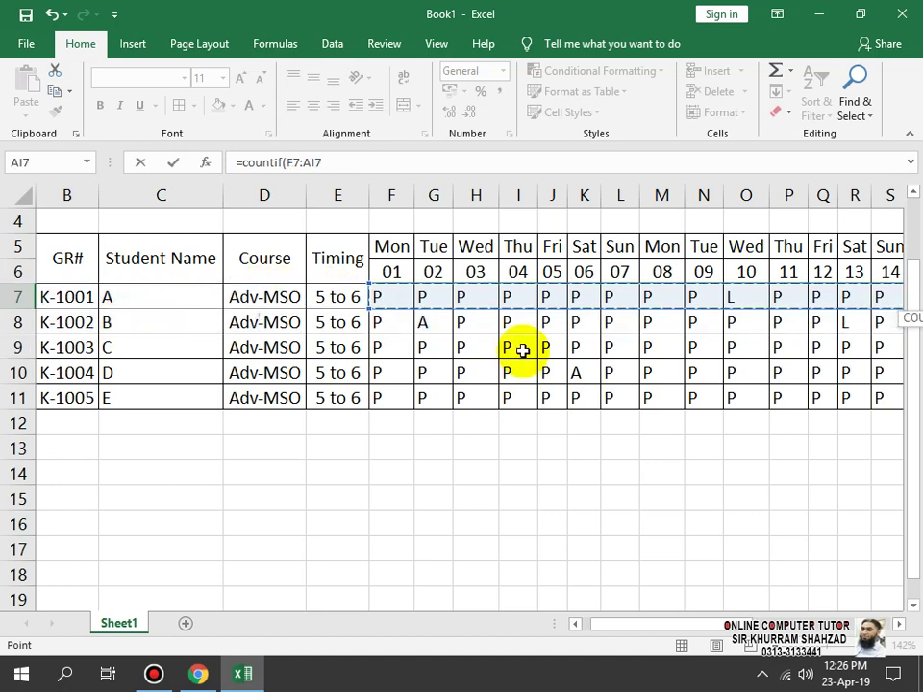
pyautogui.moveTo(632, 632); pyautogui.dragTo(661, 630)
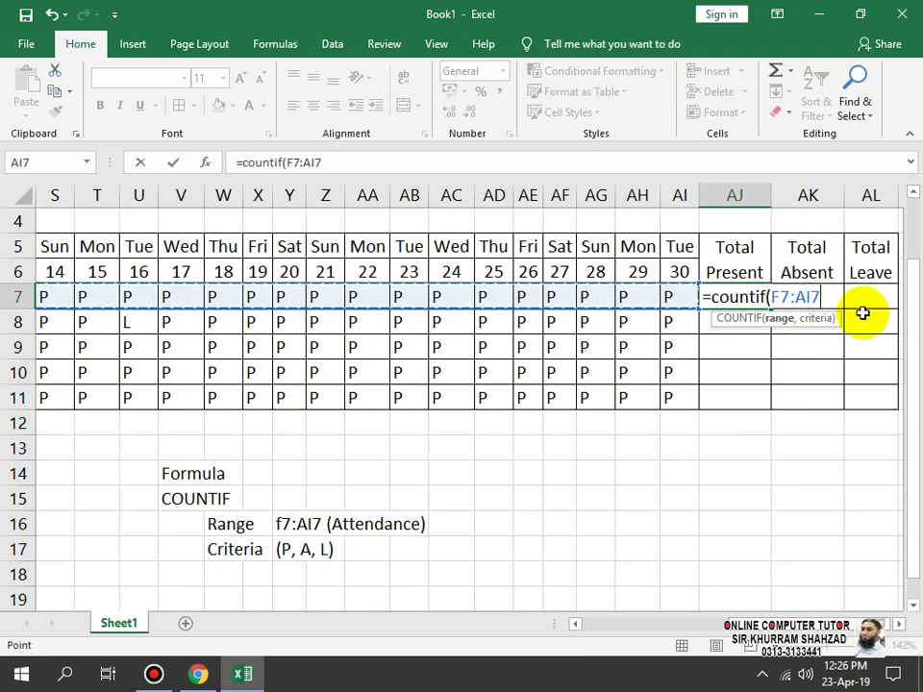
pyautogui.write(',"P')
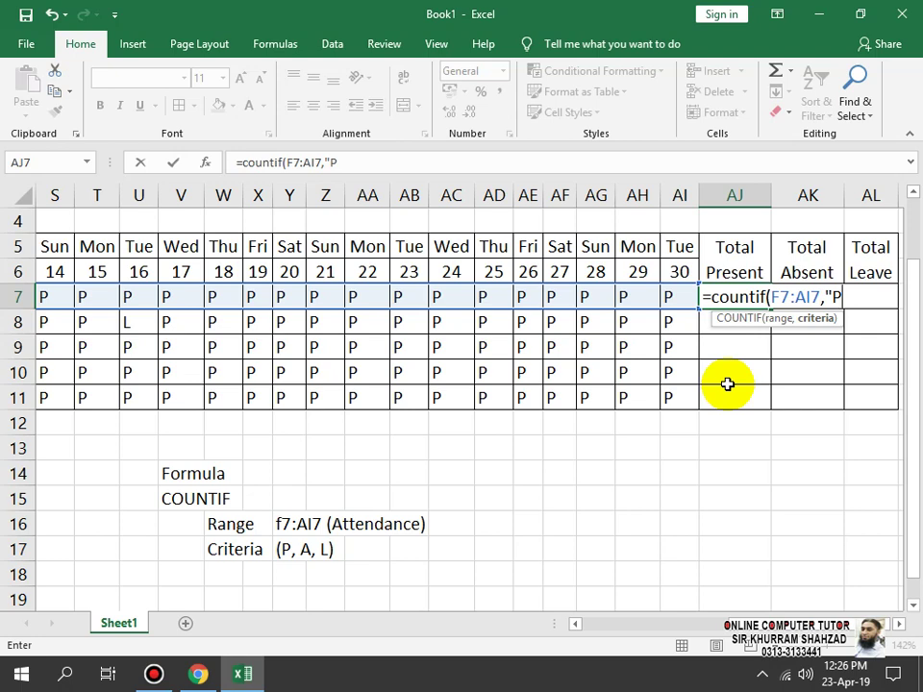
pyautogui.write(')')
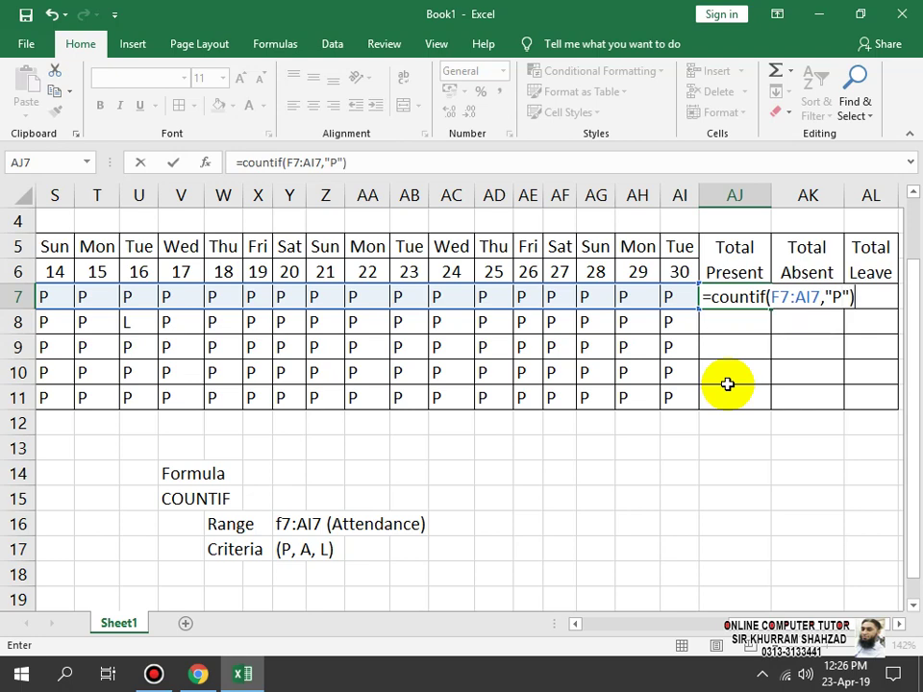
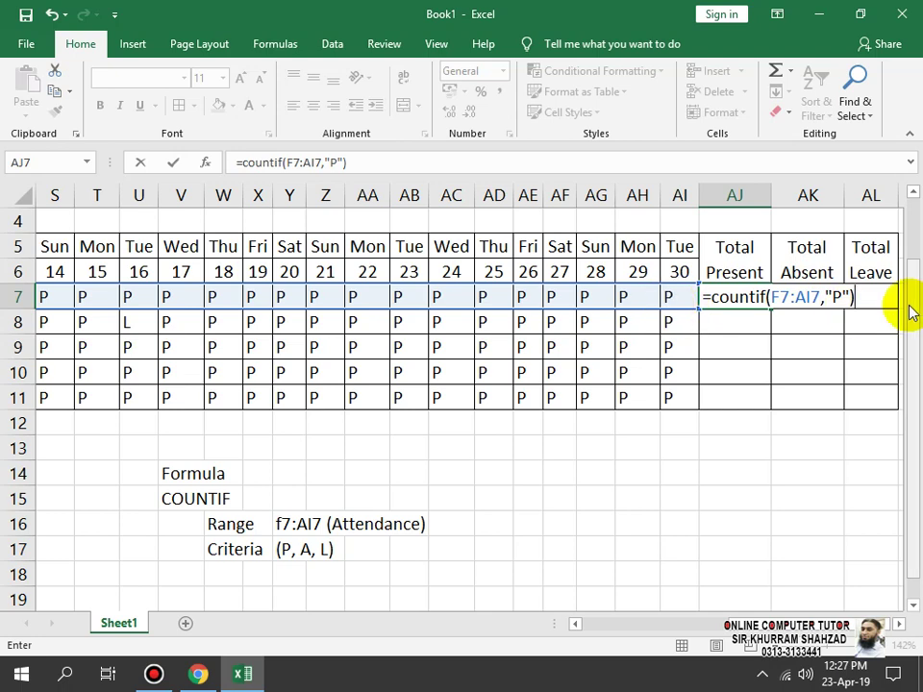
pyautogui.press('Return')
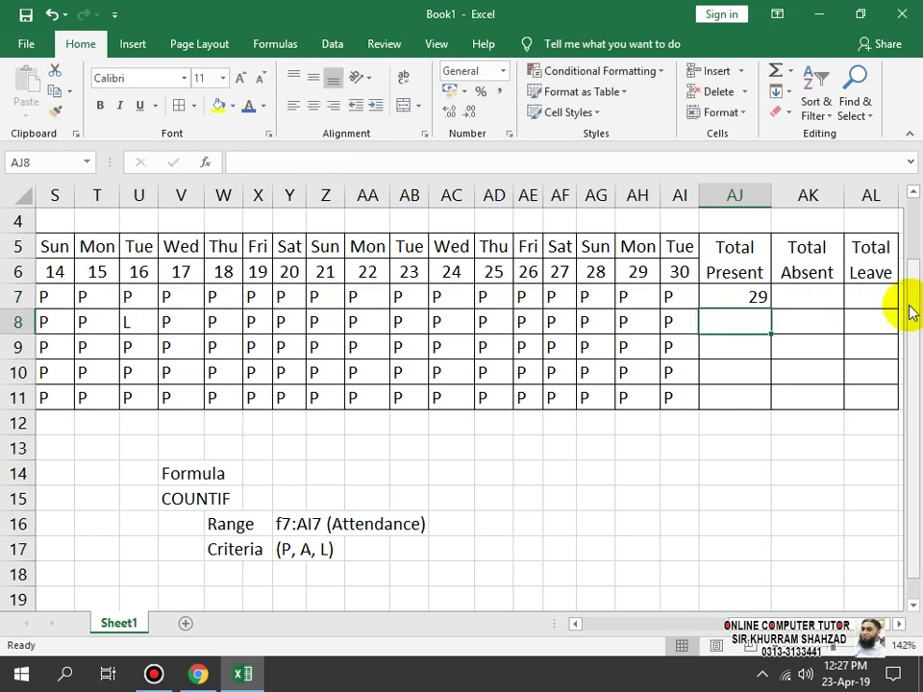
# - Change the first student's attendance for day 19 in cell X7 to A
pyautogui.click(736, 292)
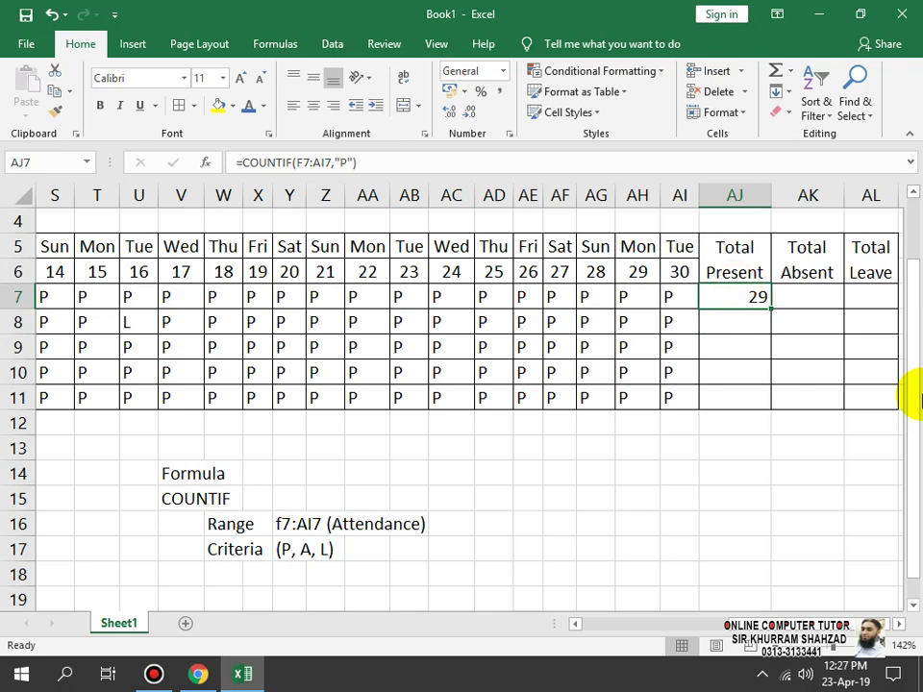
pyautogui.press('Left')
pyautogui.press('Left')
pyautogui.press('Left')
pyautogui.press('Left')
pyautogui.press('Left')
pyautogui.press('Left')
pyautogui.press('Left')
pyautogui.press('Left')
pyautogui.press('Left')
pyautogui.press('Left')
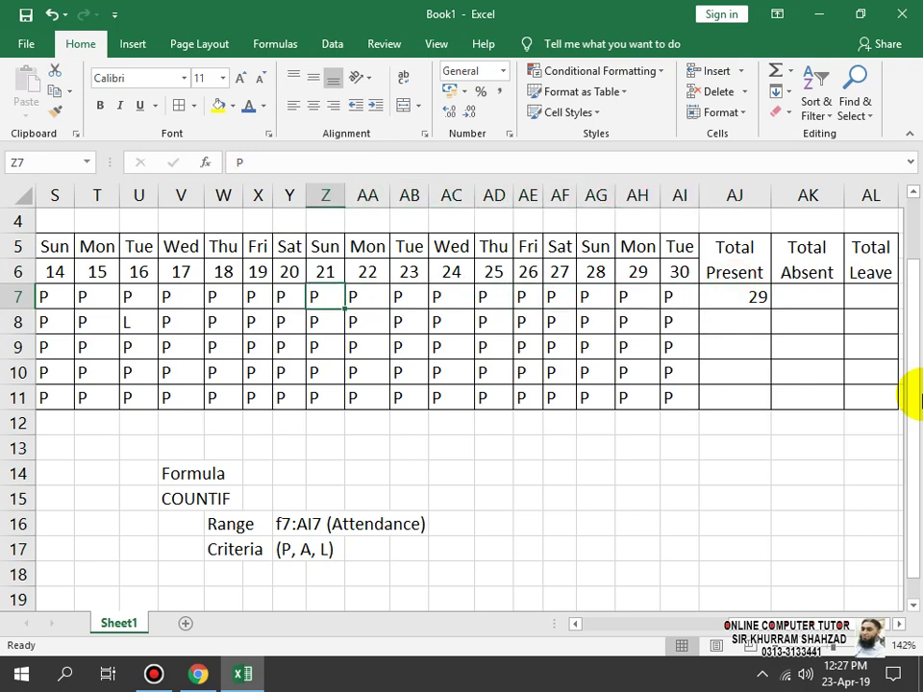
pyautogui.press('Left')
pyautogui.press('Left')
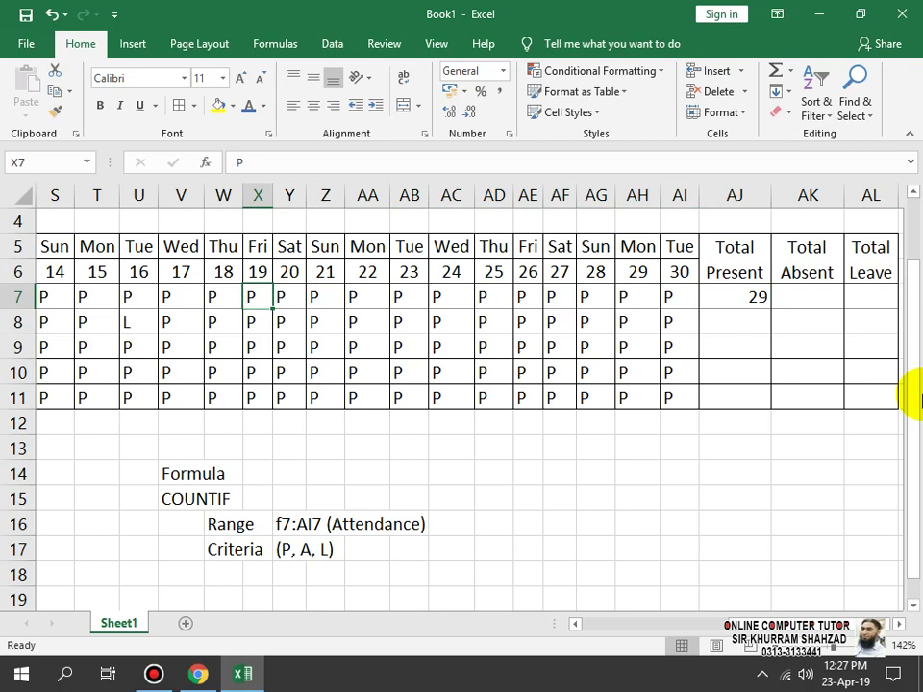
pyautogui.press('BackSpace')
pyautogui.write('A')
pyautogui.press('Tab')
# - Change the first student's attendance to A for day 25 in cell AD7 and to L for day 24 in AC7
pyautogui.press('Right')
pyautogui.press('Right')
pyautogui.press('Right')
pyautogui.press('Right')
pyautogui.press('Right')
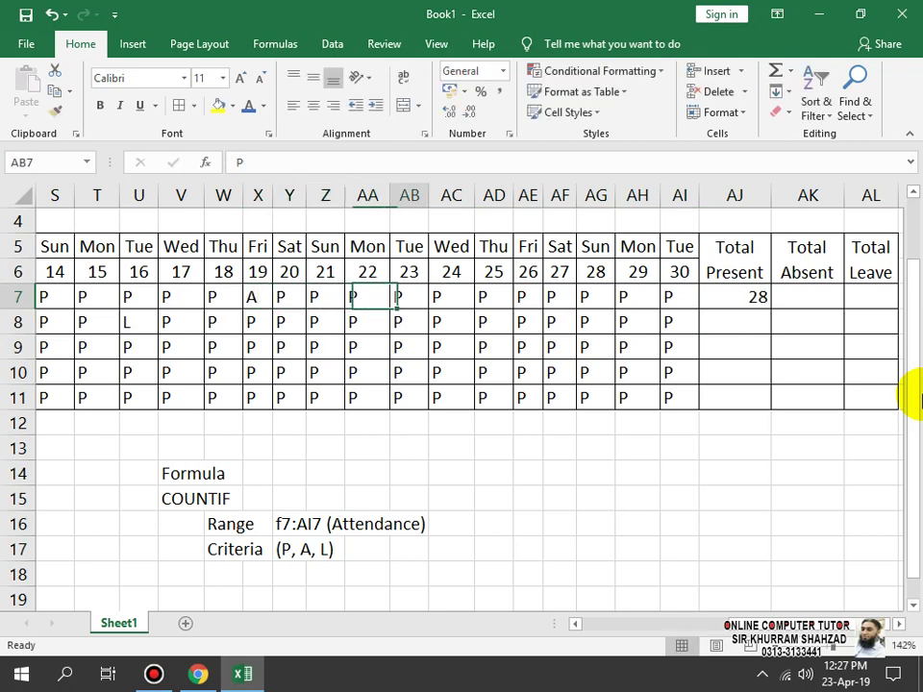
pyautogui.write('A')
pyautogui.press('Left')
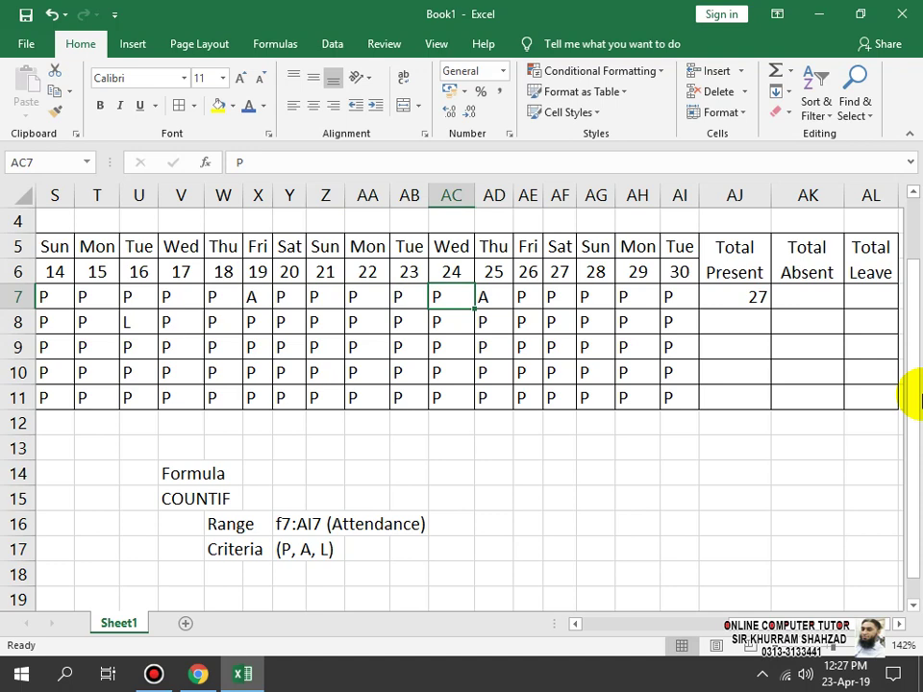
pyautogui.write('L')
pyautogui.press('Left')
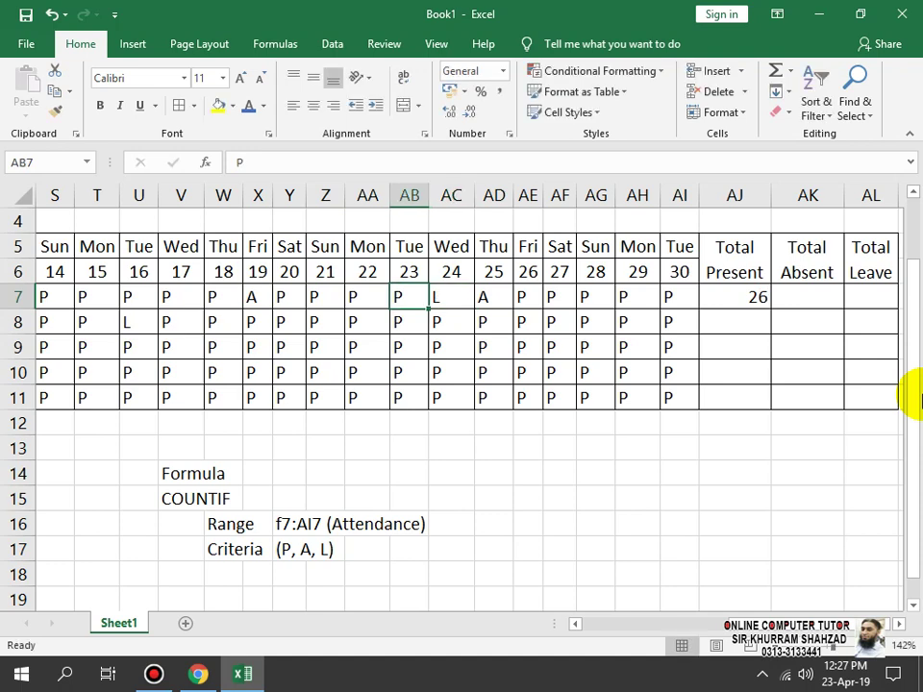
# - Examine the Total Present formula in cell AJ7 and the range it covers, leaving it unedited
pyautogui.press('Right')
pyautogui.press('Right')
pyautogui.press('Right')
pyautogui.press('Right')
pyautogui.press('Right')
pyautogui.press('Right')
pyautogui.press('Right')
pyautogui.press('Right')
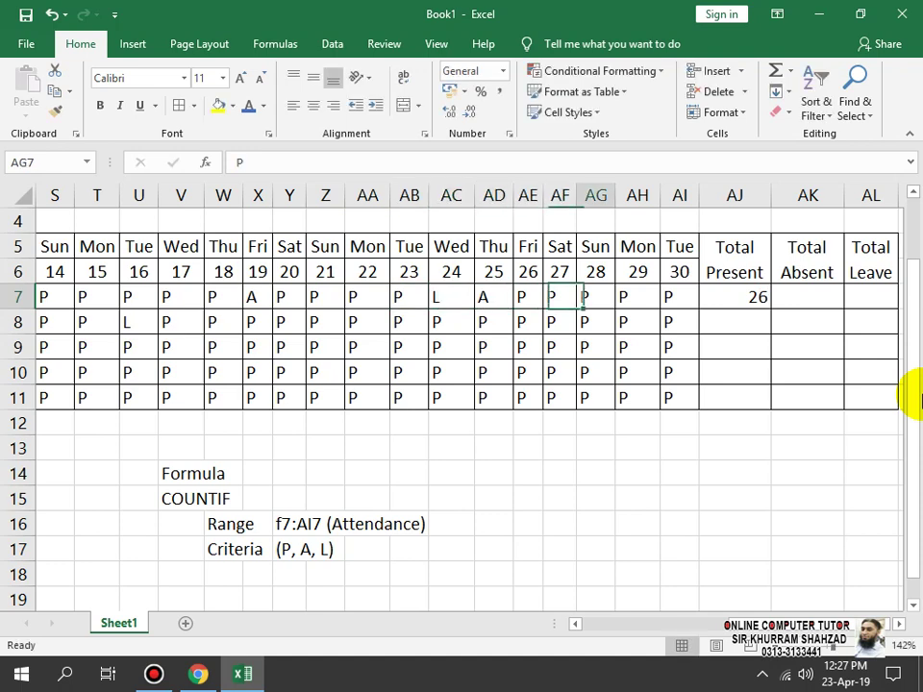
pyautogui.press('F2')
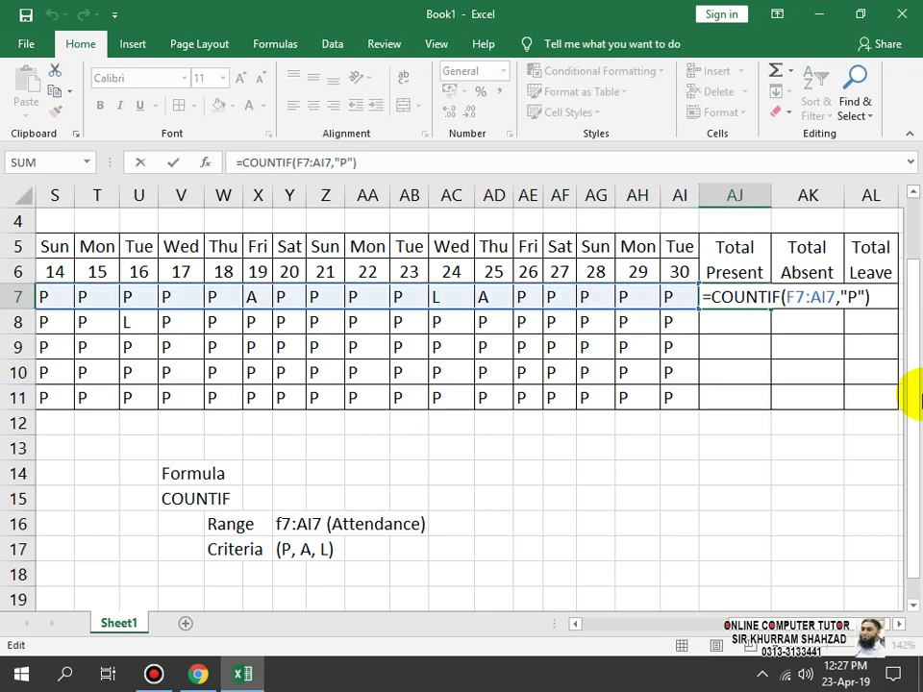
pyautogui.press('Escape')
pyautogui.press('Right')
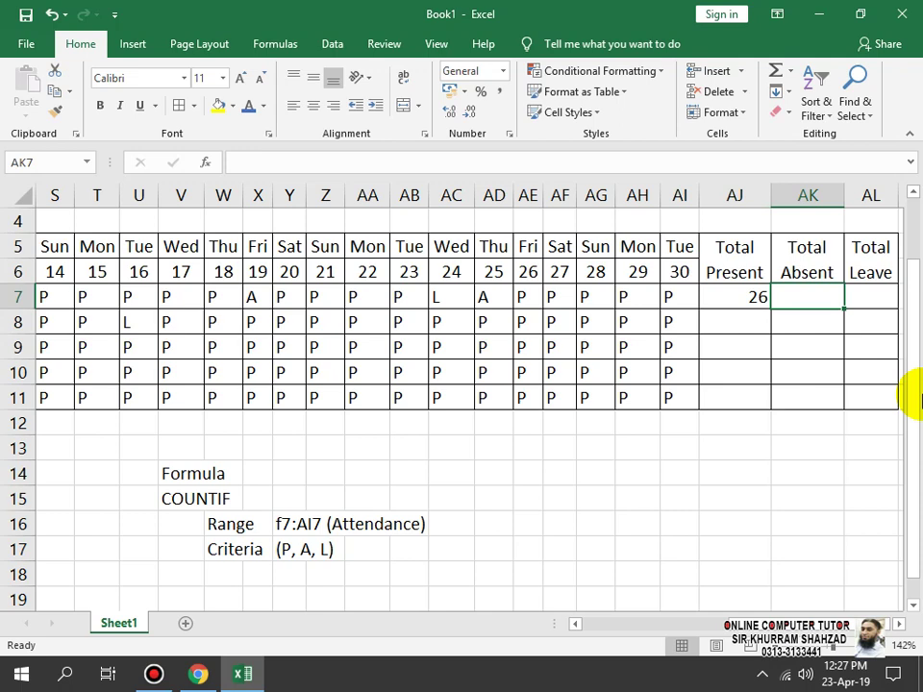
pyautogui.write('=C')
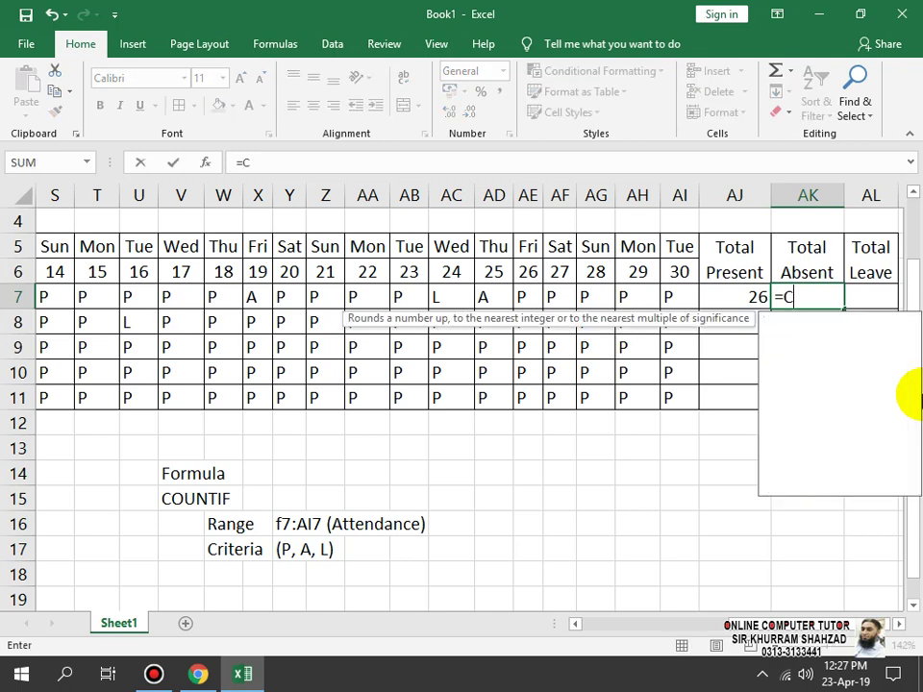
pyautogui.write('OUNTIF(')
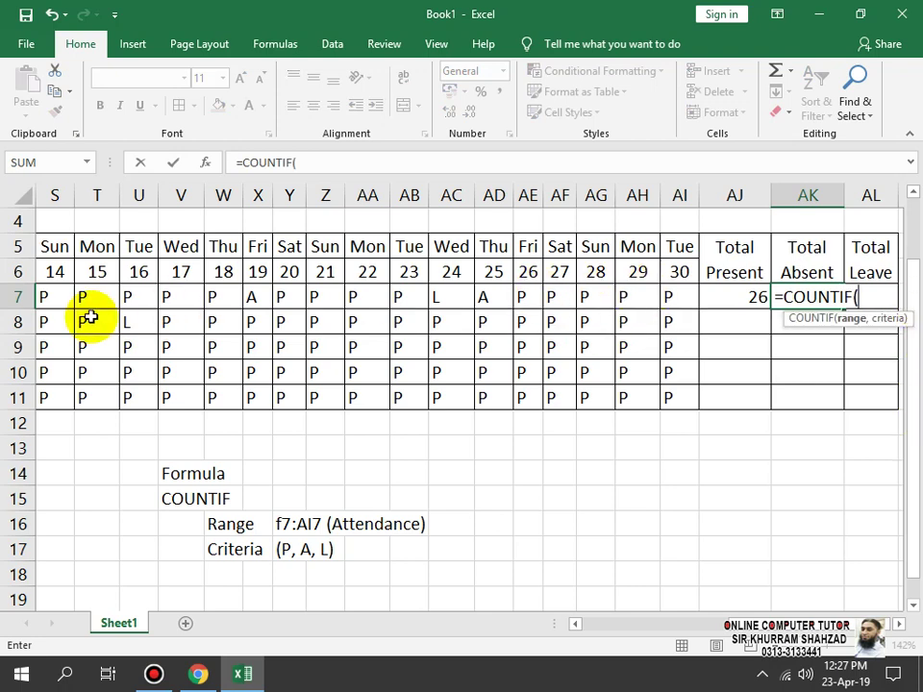
pyautogui.press('Escape')
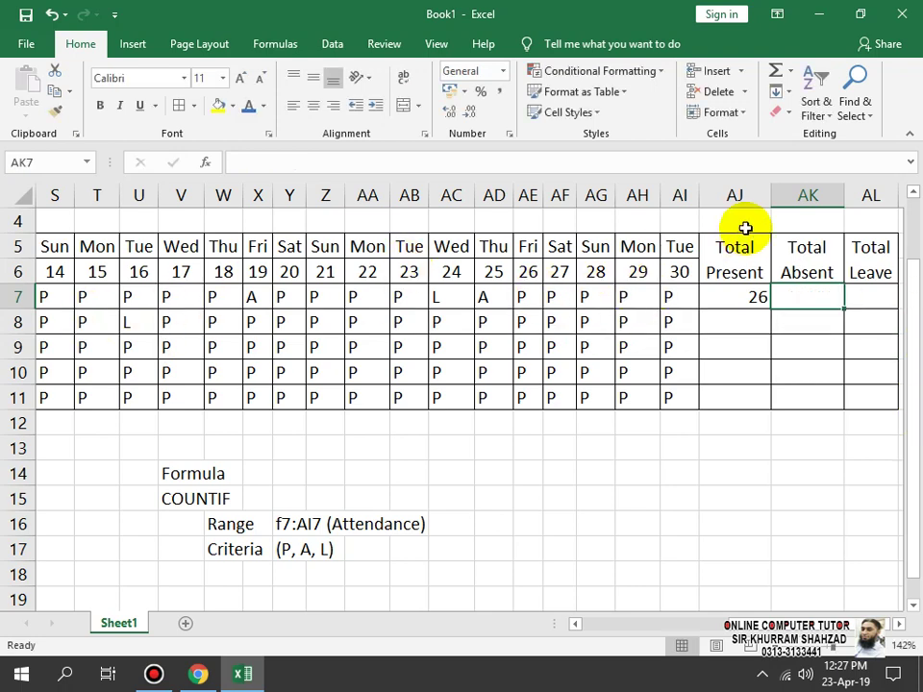
pyautogui.doubleClick(752, 301)
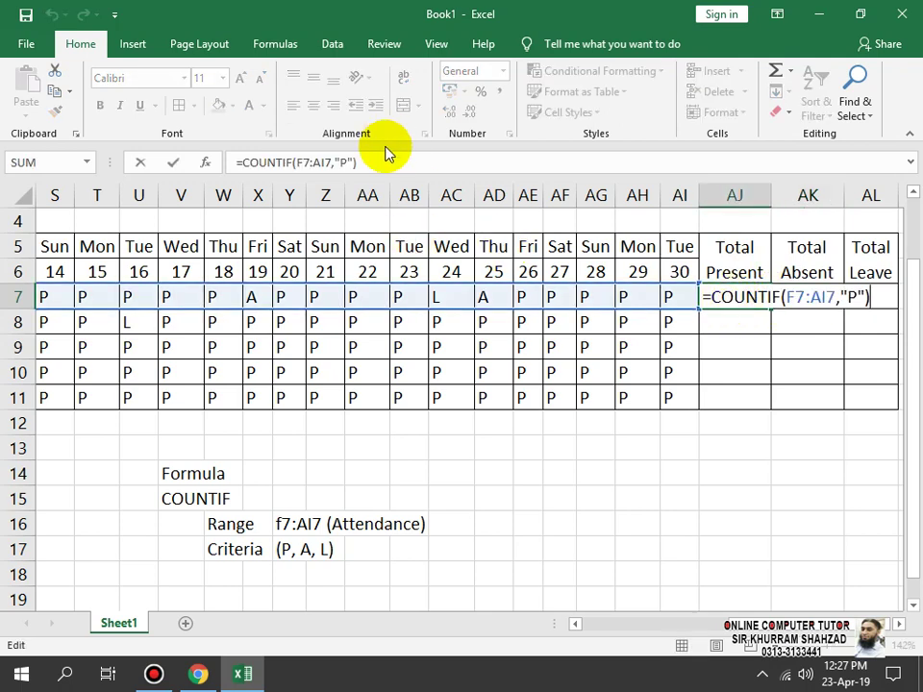
pyautogui.moveTo(405, 163); pyautogui.dragTo(141, 163)
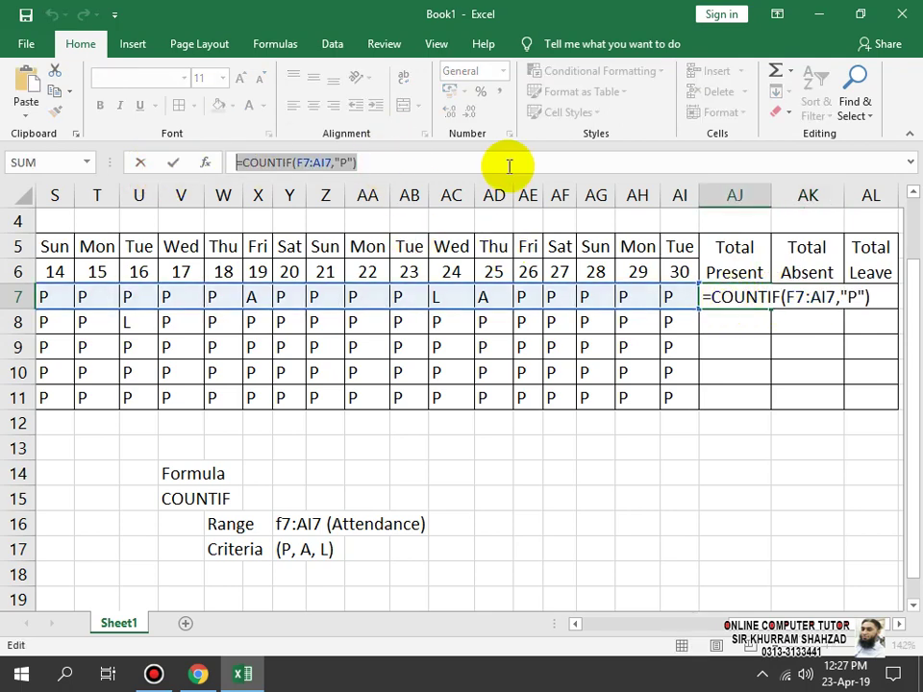
pyautogui.press('Escape')
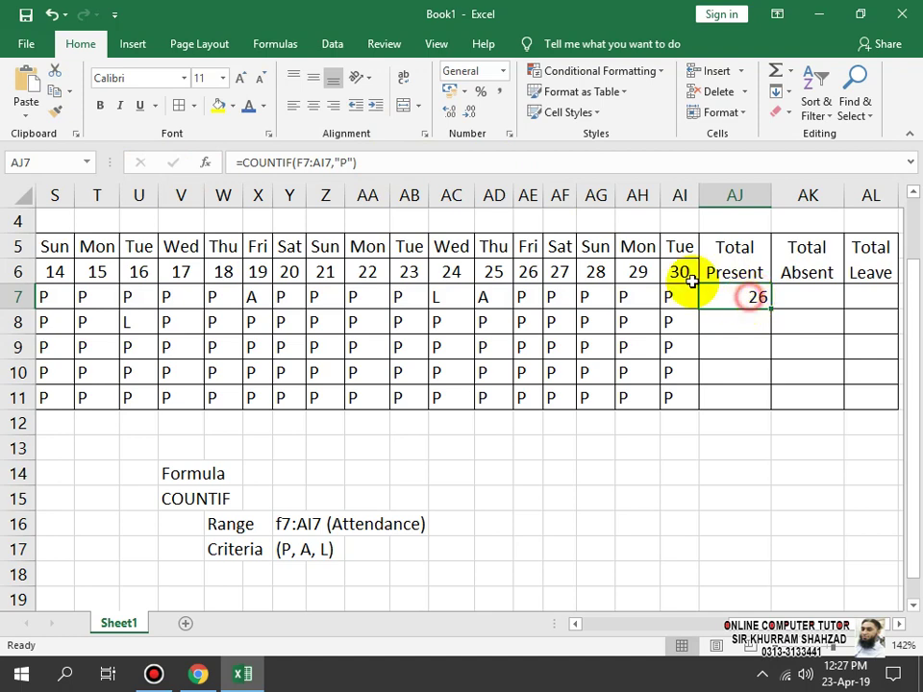
# - Copy the full formula text =COUNTIF(F7:AI7,"P") from cell AJ7 and leave cell editing
pyautogui.click(389, 164)
pyautogui.moveTo(357, 163); pyautogui.dragTo(138, 189)
pyautogui.hotkey('ctrl', 'c')
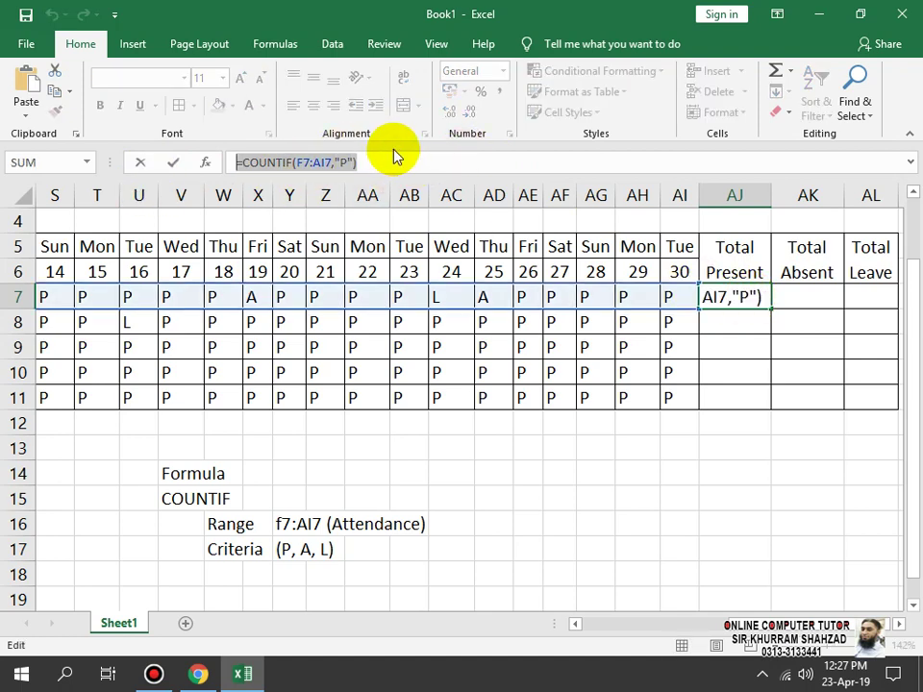
pyautogui.press('Return')
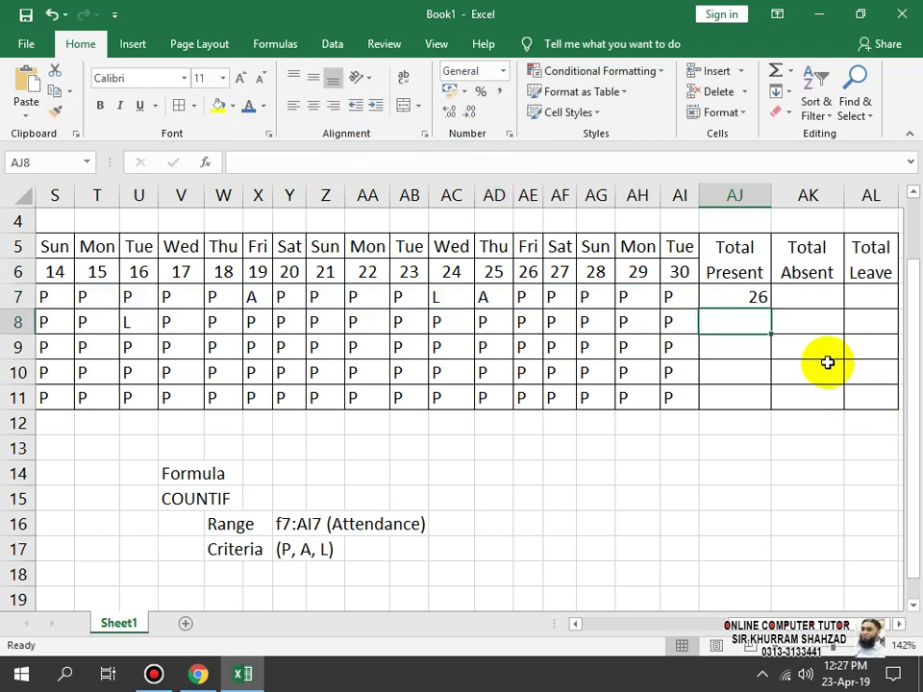
# - Enter =COUNTIF(F7:AI7,"A") in cell AK7 for the first student's Total Absent, reusing the copied formula text
pyautogui.click(815, 295)
pyautogui.press('F2')
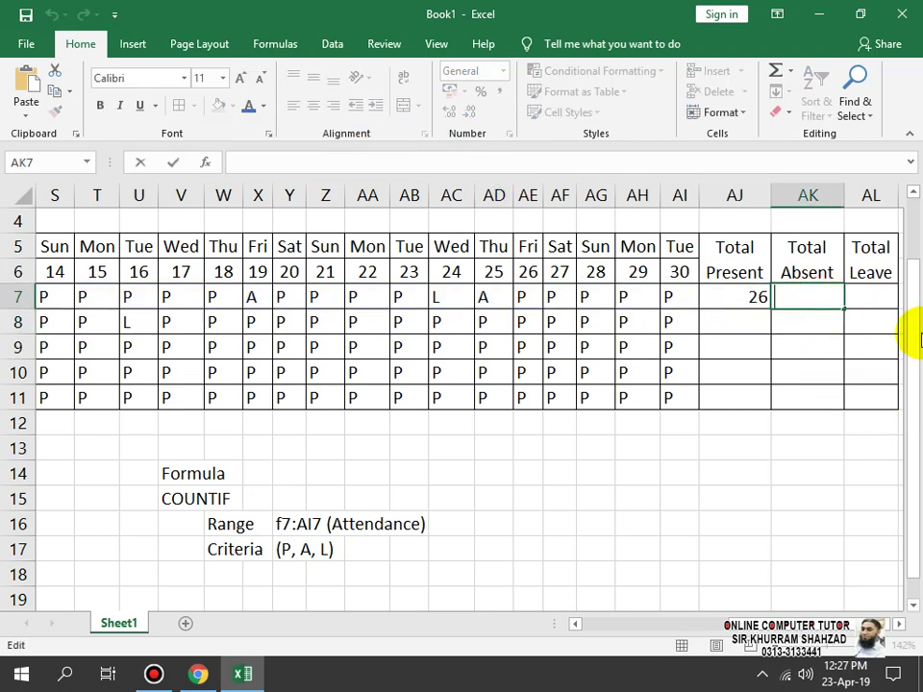
pyautogui.hotkey('ctrl', 'v')
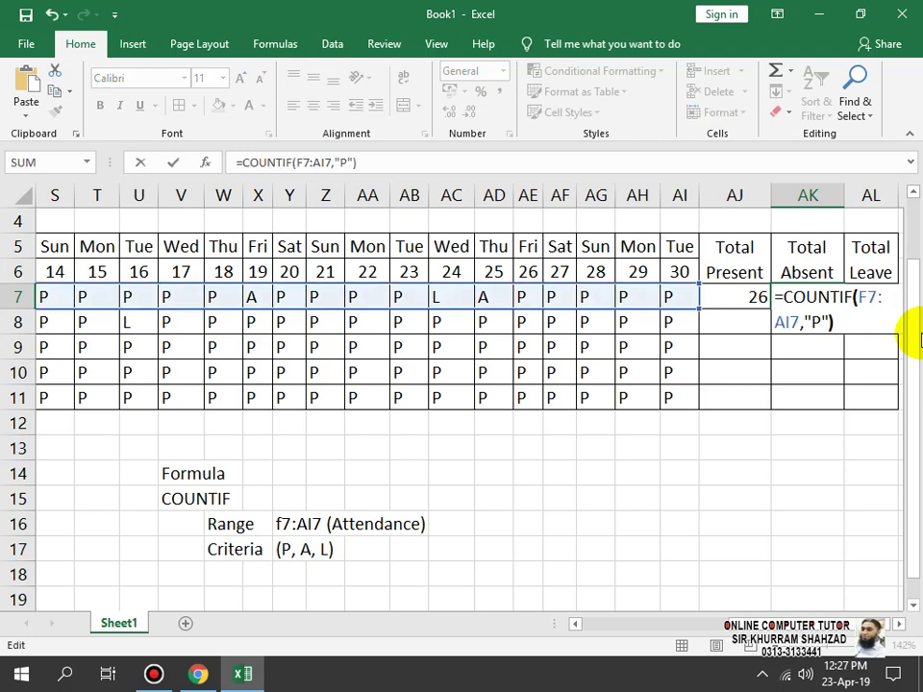
pyautogui.press('Left')
pyautogui.press('Left')
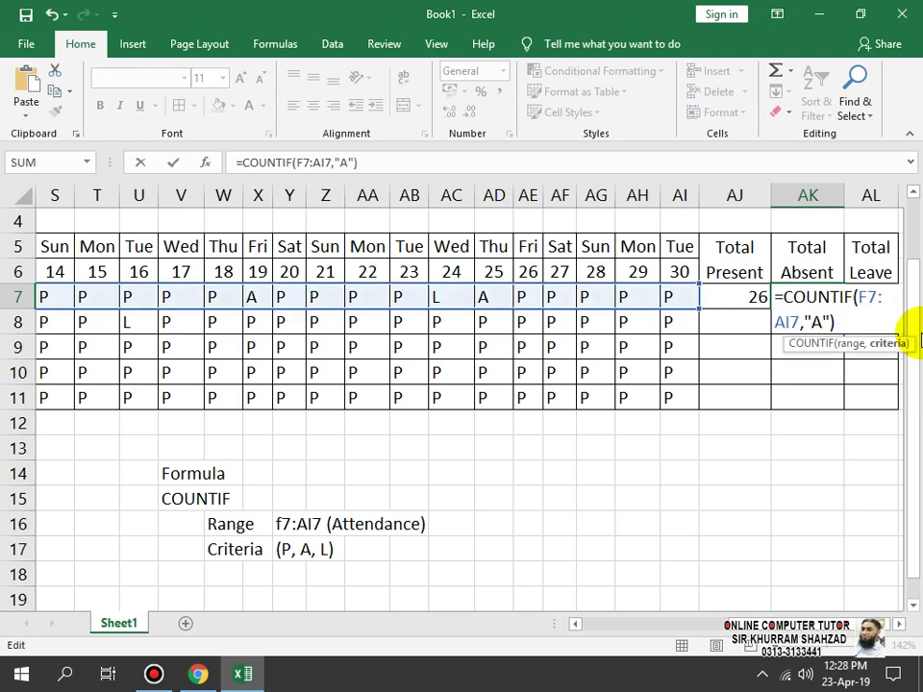
pyautogui.press('Return')
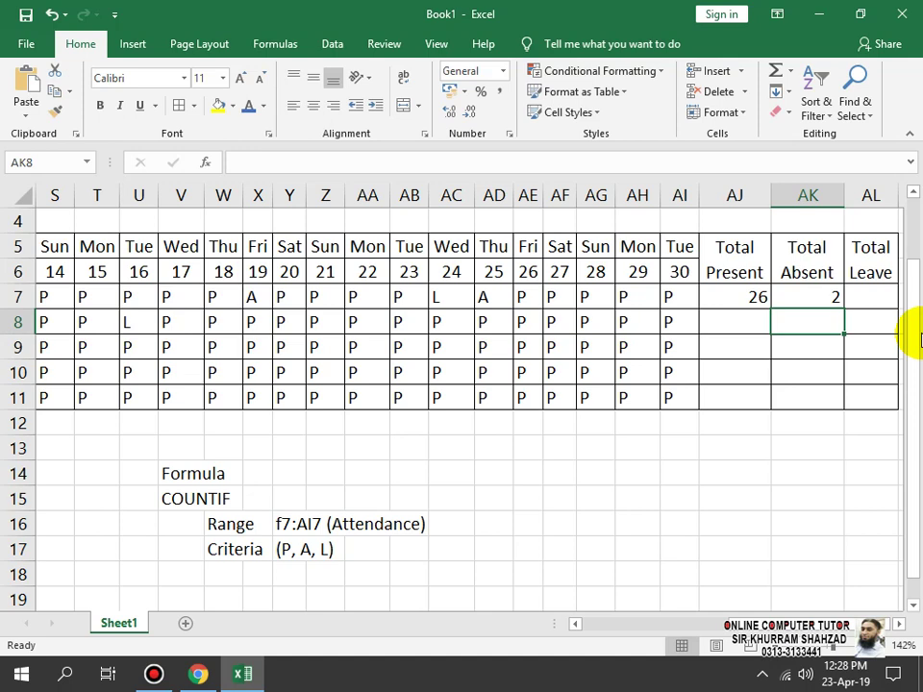
# - Enter =COUNTIF(F7:AI7,"L") in cell AL7 for the first student's Total Leave, reusing the copied formula text
pyautogui.press('Right')
pyautogui.press('Up')
pyautogui.press('F2')
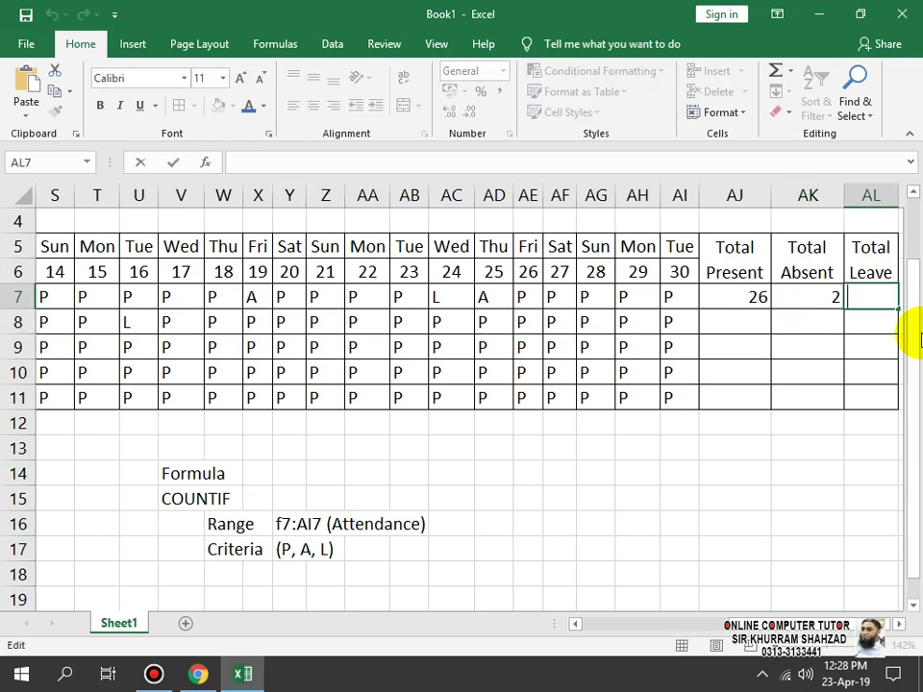
pyautogui.hotkey('ctrl', 'v')
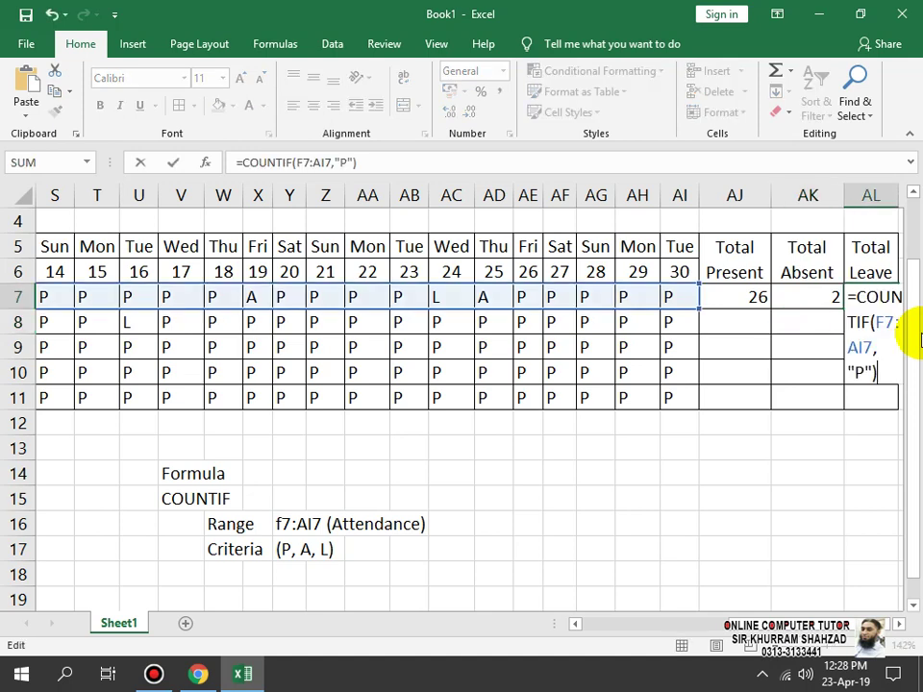
pyautogui.press('Left')
pyautogui.press('Left')
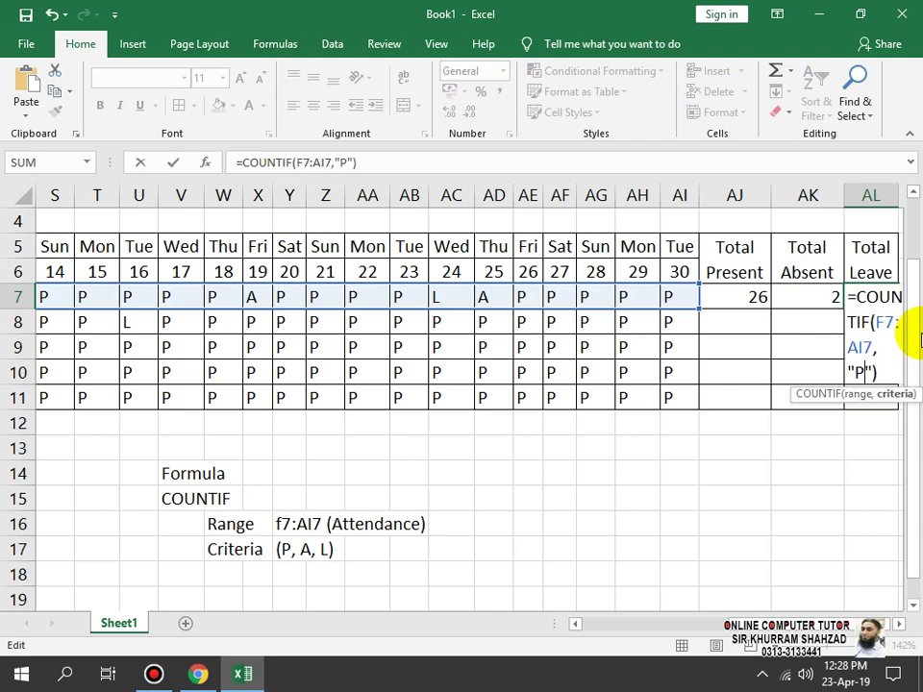
pyautogui.press('Return')
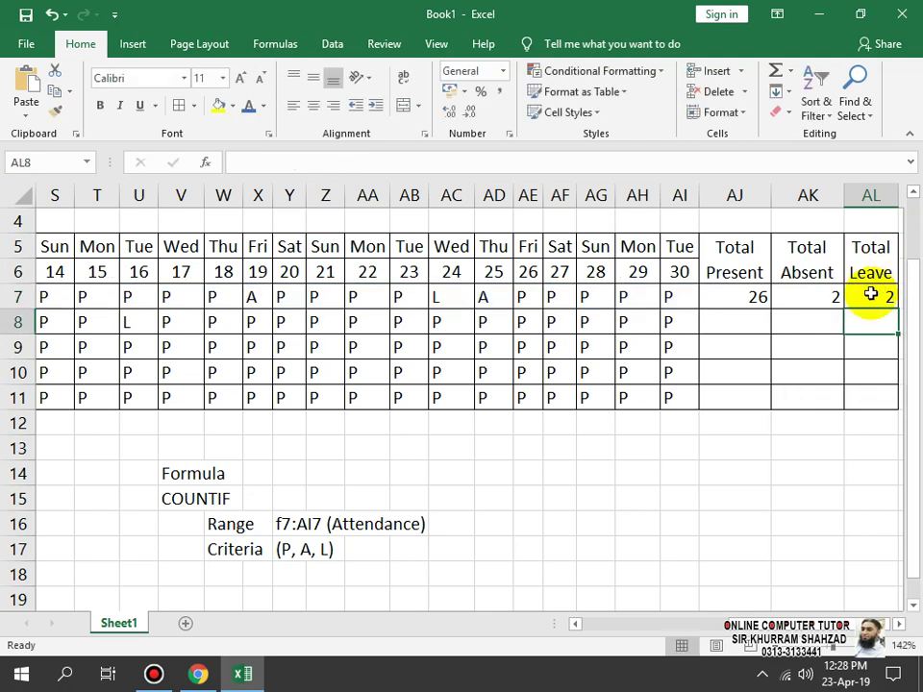
# - Center the first student's totals in AJ7:AL7 horizontally and vertically
pyautogui.moveTo(871, 295); pyautogui.dragTo(735, 296)
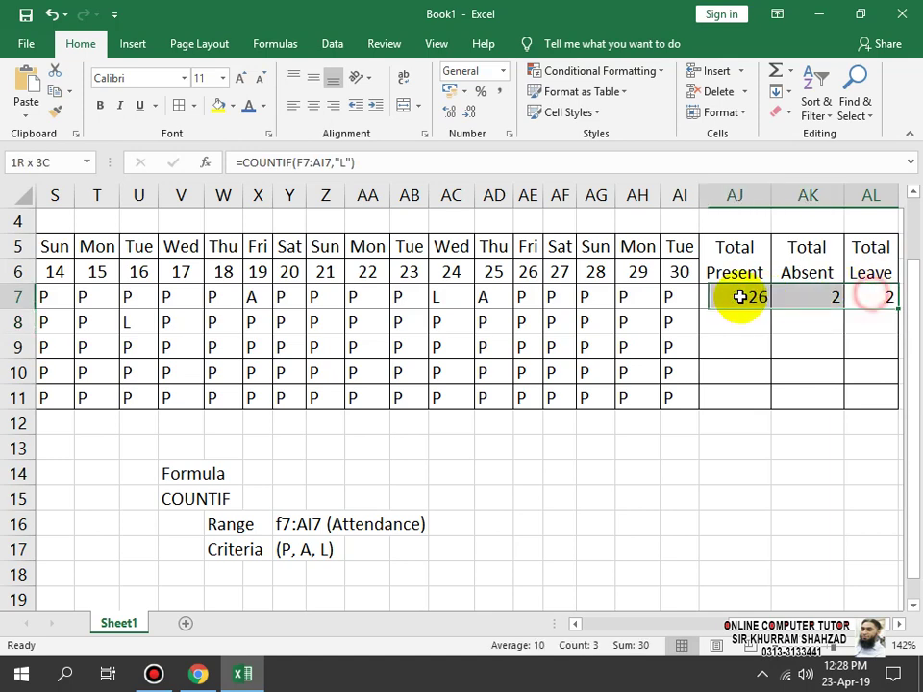
pyautogui.click(313, 104)
pyautogui.click(314, 77)
pyautogui.click(715, 295)
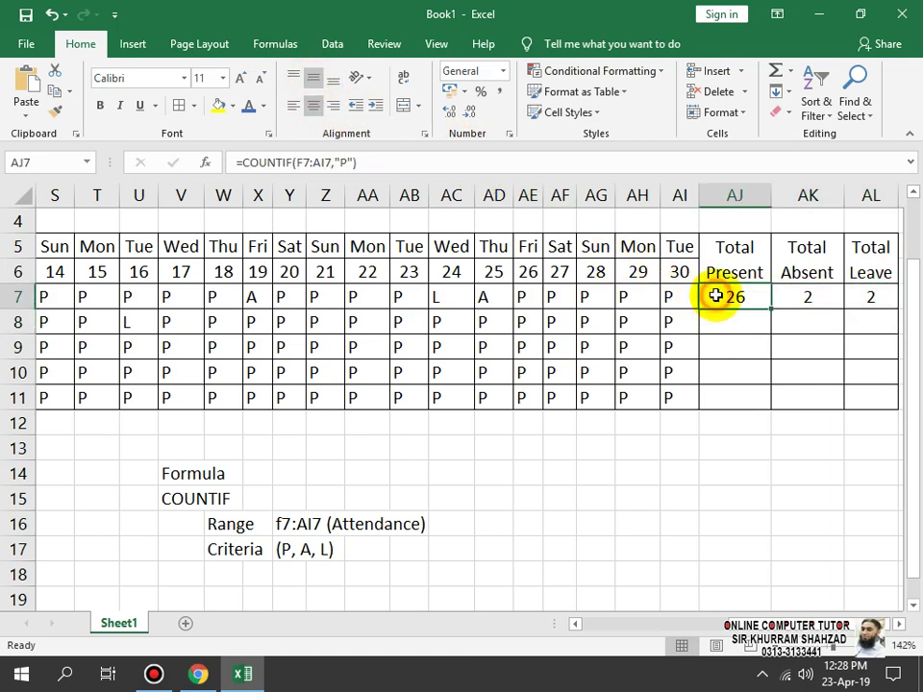
pyautogui.click(815, 291)
pyautogui.click(877, 299)
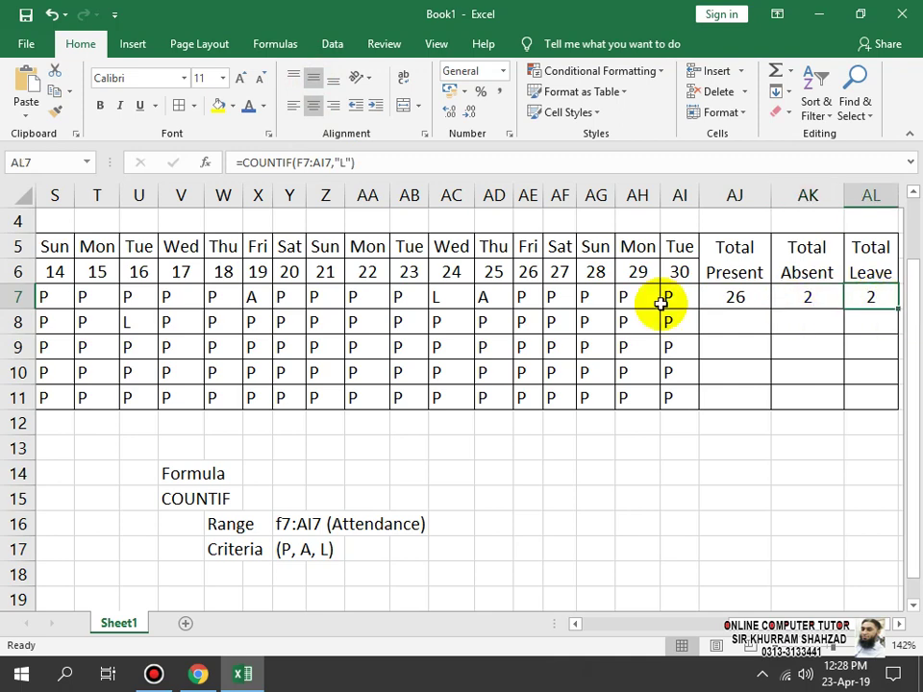
# - Fill the present, absent and leave formulas from AJ7:AL7 down through row 11 for the other students
pyautogui.click(722, 325)
pyautogui.click(727, 347)
pyautogui.click(722, 371)
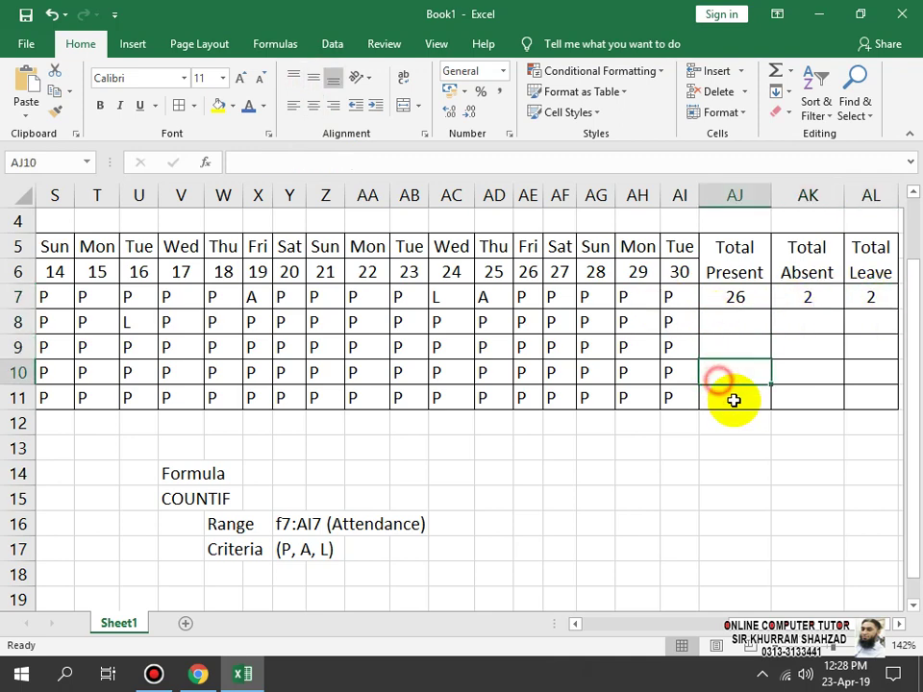
pyautogui.click(730, 398)
pyautogui.click(743, 325)
pyautogui.click(751, 381)
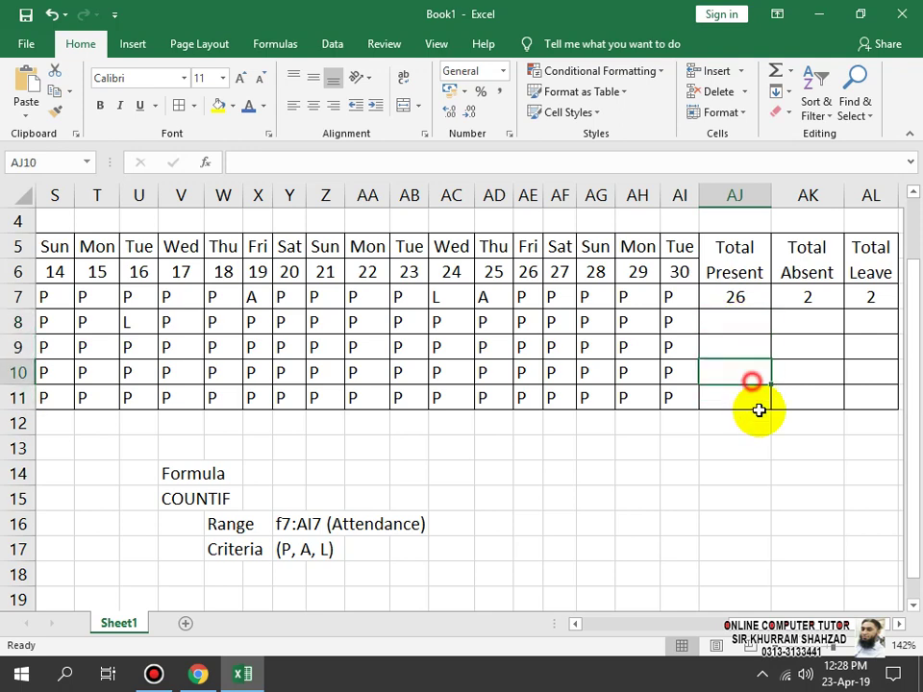
pyautogui.moveTo(723, 297); pyautogui.dragTo(882, 297)
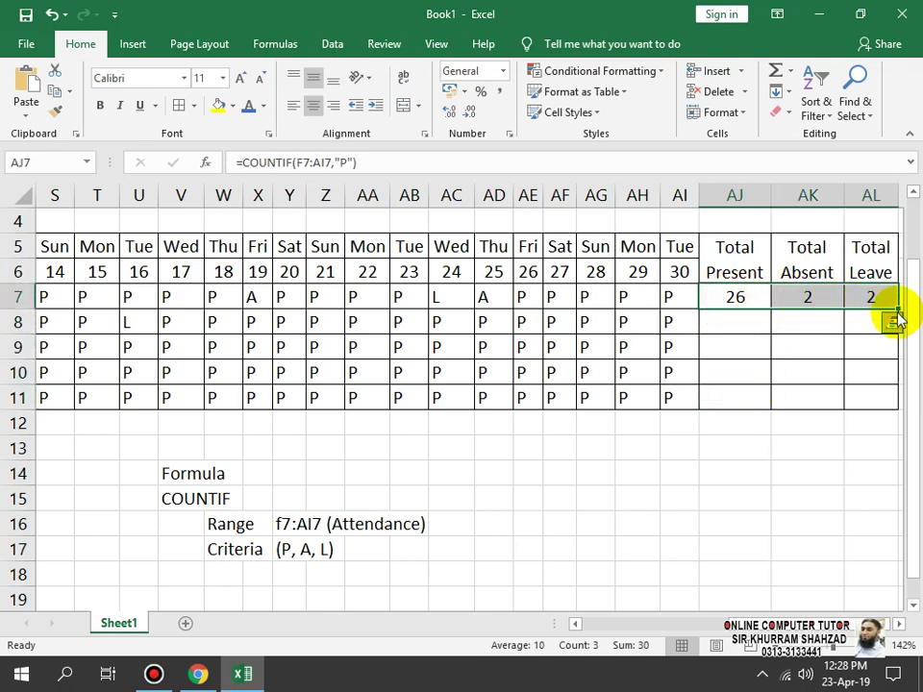
pyautogui.moveTo(896, 311); pyautogui.dragTo(892, 411)
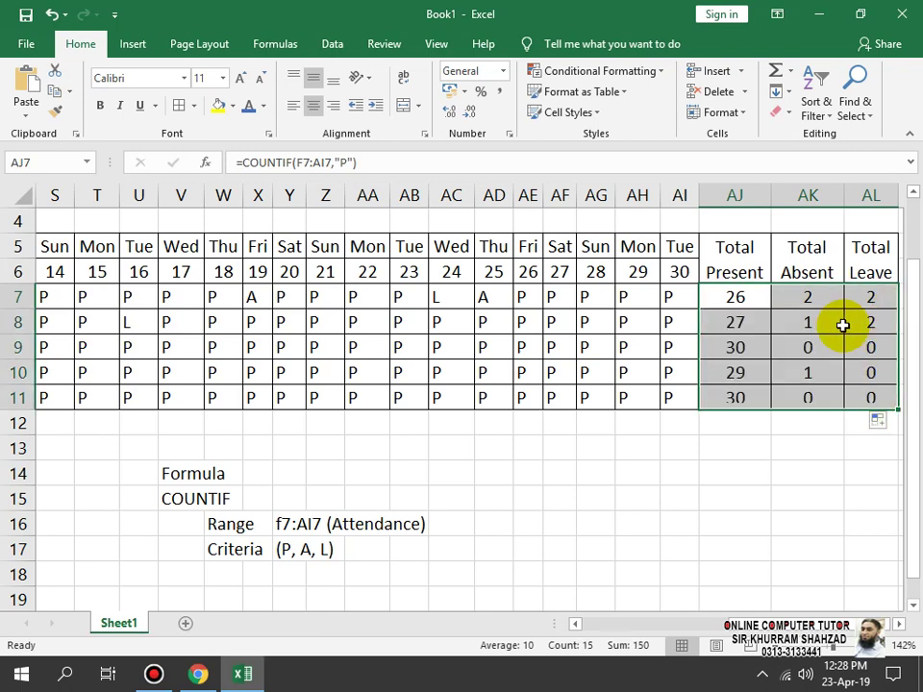
# - Examine the filled formulas for the second student in AJ8, AK8 and AL8 and the ranges they cover, without changing them
pyautogui.click(736, 323)
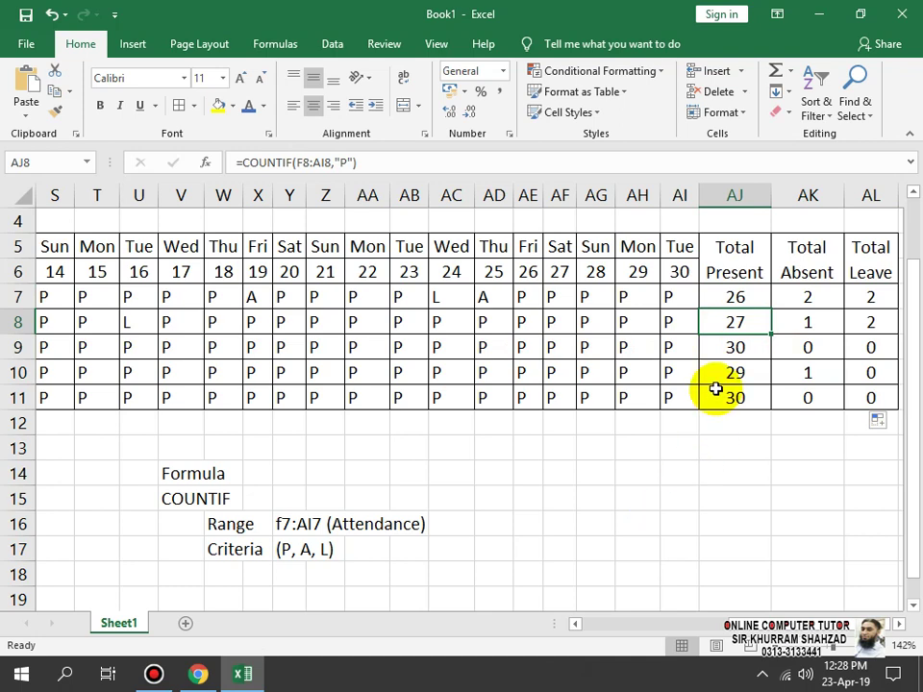
pyautogui.press('F2')
pyautogui.press('Escape')
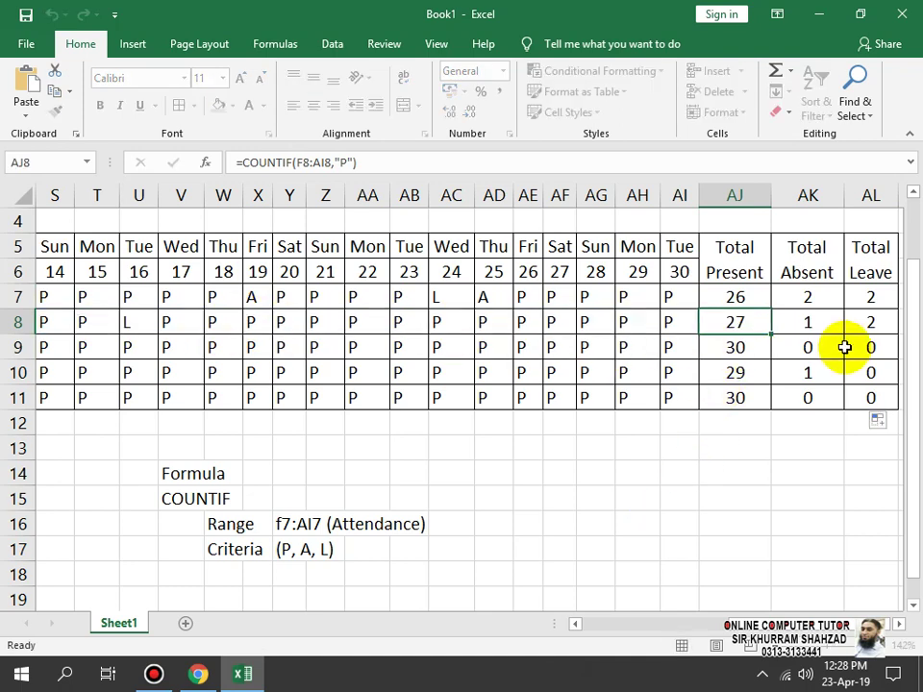
pyautogui.click(817, 323)
pyautogui.press('F2')
pyautogui.press('Escape')
pyautogui.click(870, 320)
pyautogui.press('F2')
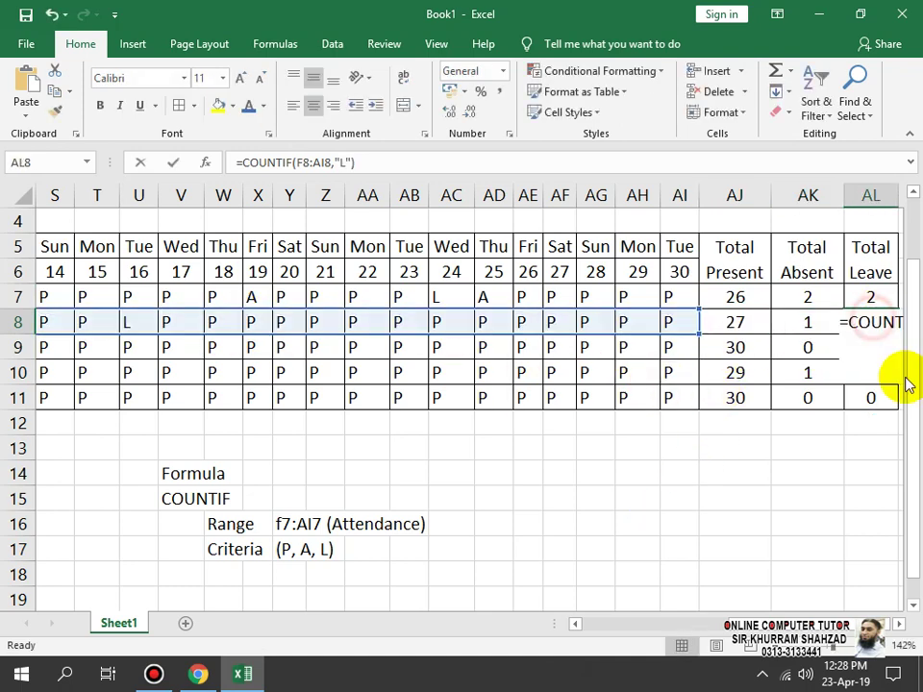
pyautogui.press('Escape')
# - Clear the COUNTIF notes in rows 14 to 17 below the table and review the first student's three total formulas
pyautogui.moveTo(582, 550); pyautogui.dragTo(86, 471)
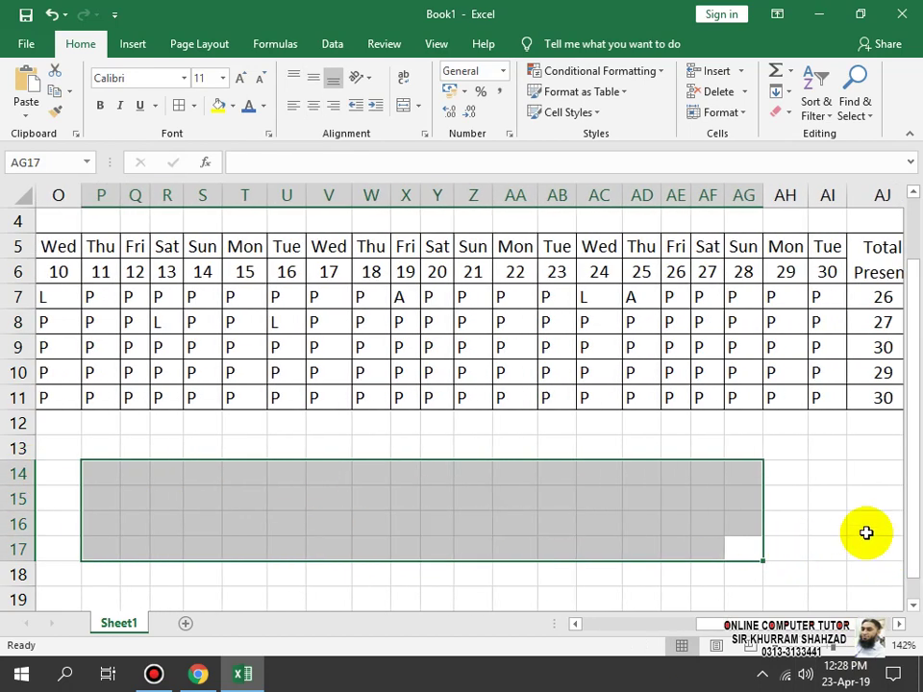
pyautogui.scroll(-1, 836, 548)
pyautogui.scroll(2, 806, 566)
pyautogui.moveTo(825, 649); pyautogui.dragTo(807, 649)
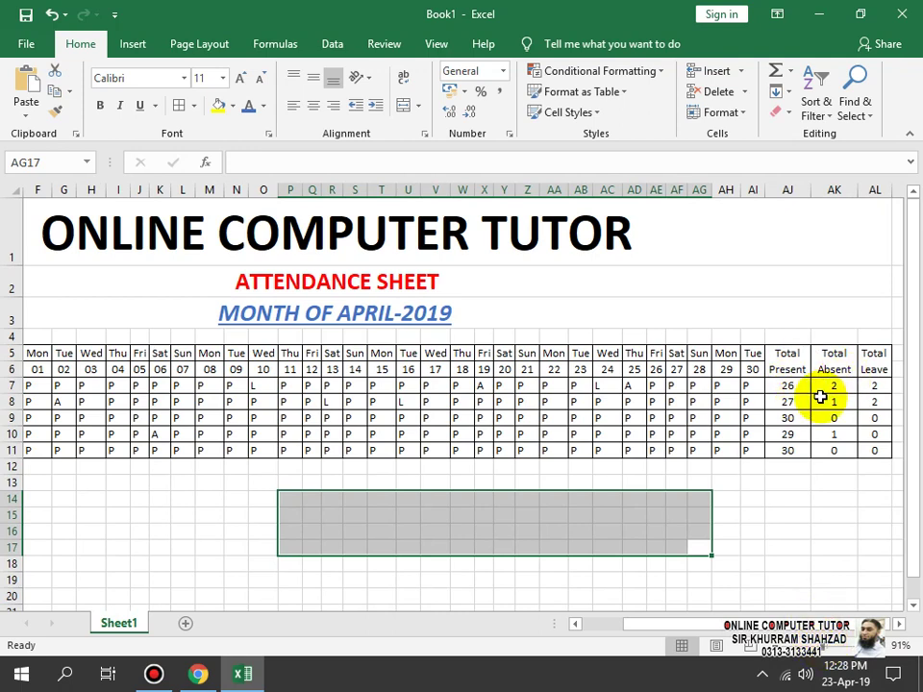
pyautogui.click(819, 397)
pyautogui.click(803, 390)
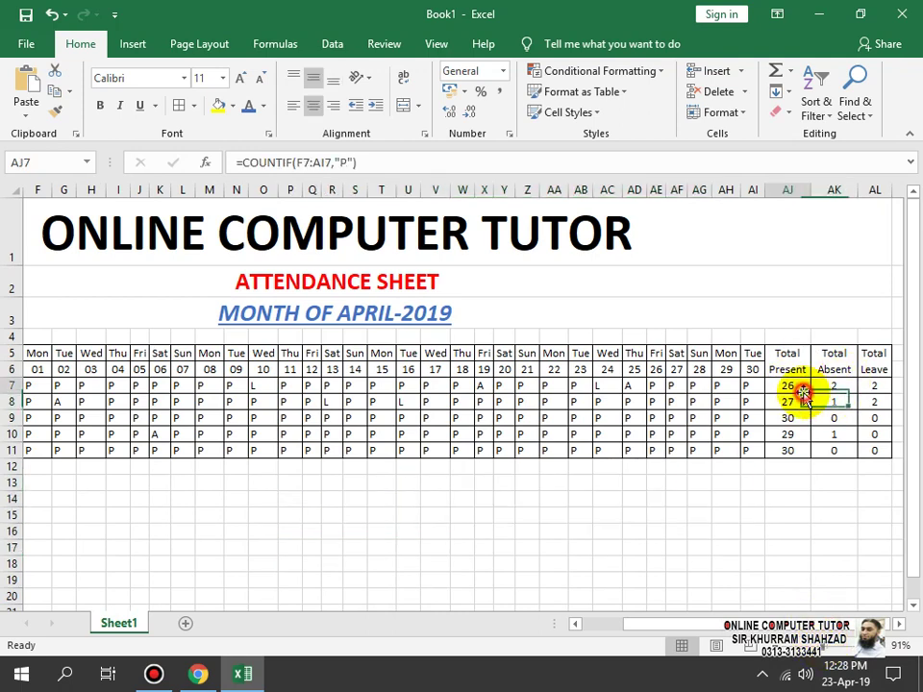
pyautogui.click(838, 388)
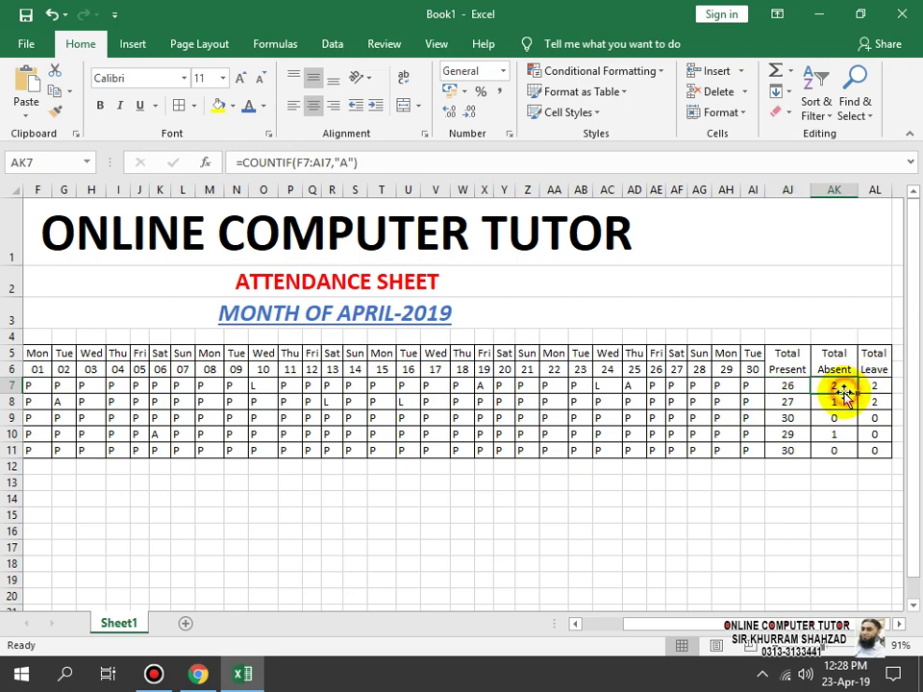
pyautogui.click(888, 385)
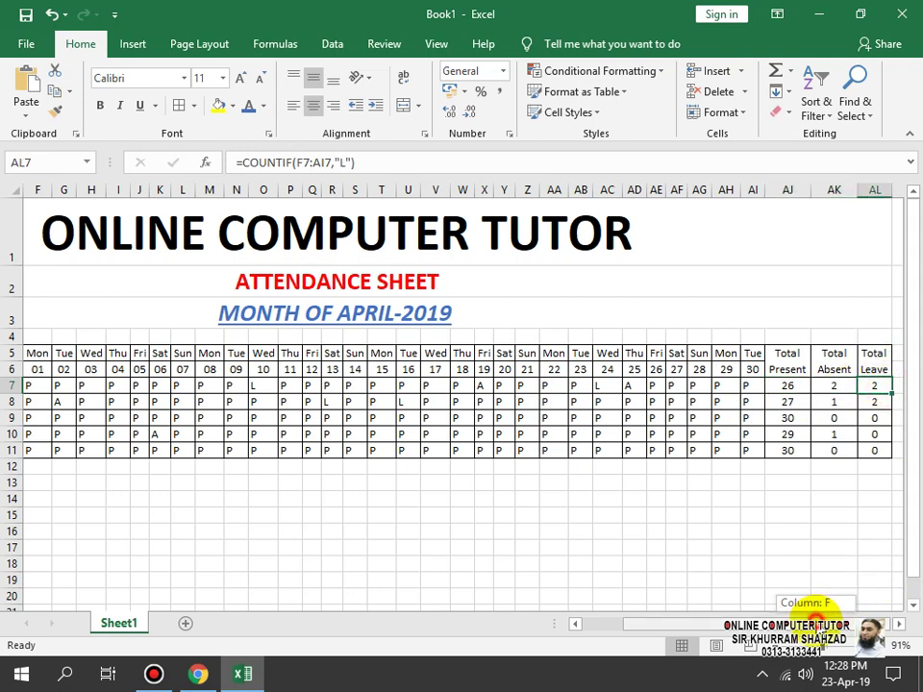
# - Center all attendance marks in F7:AI11 horizontally
pyautogui.moveTo(815, 618); pyautogui.dragTo(840, 635)
pyautogui.moveTo(753, 385); pyautogui.dragTo(250, 457)
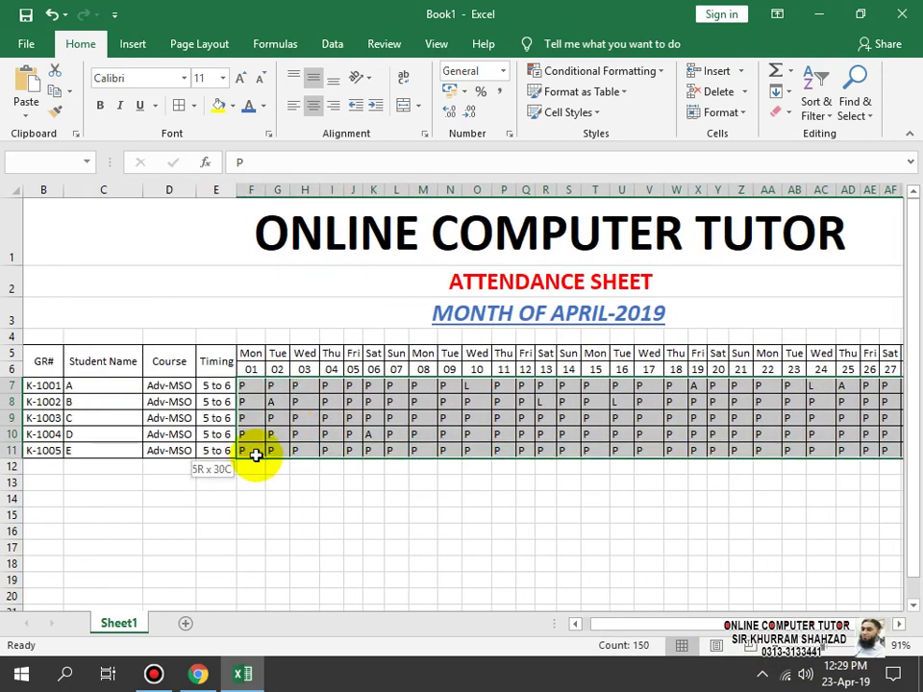
pyautogui.click(309, 104)
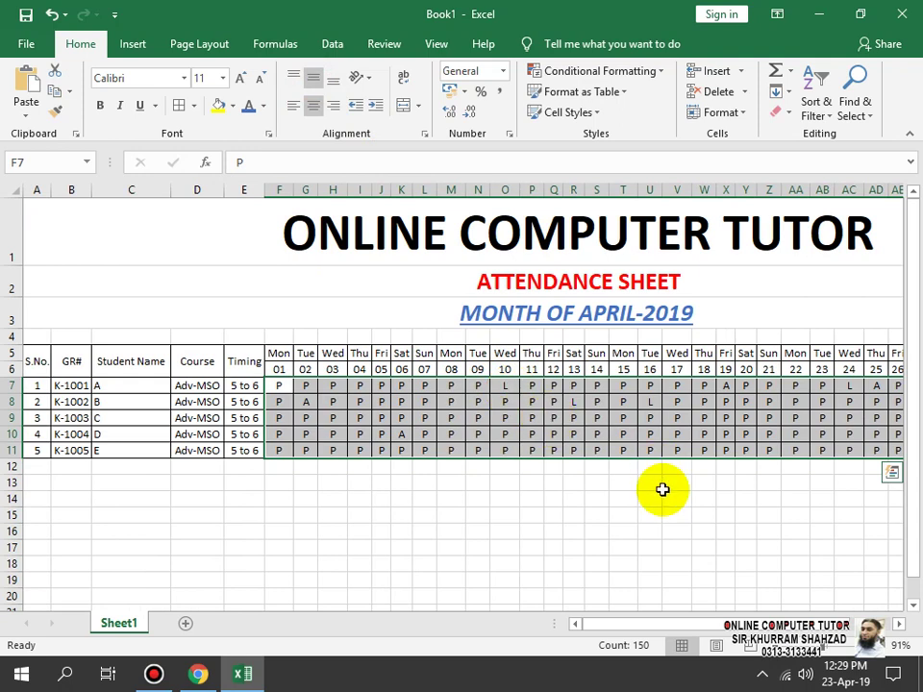
pyautogui.click(659, 509)
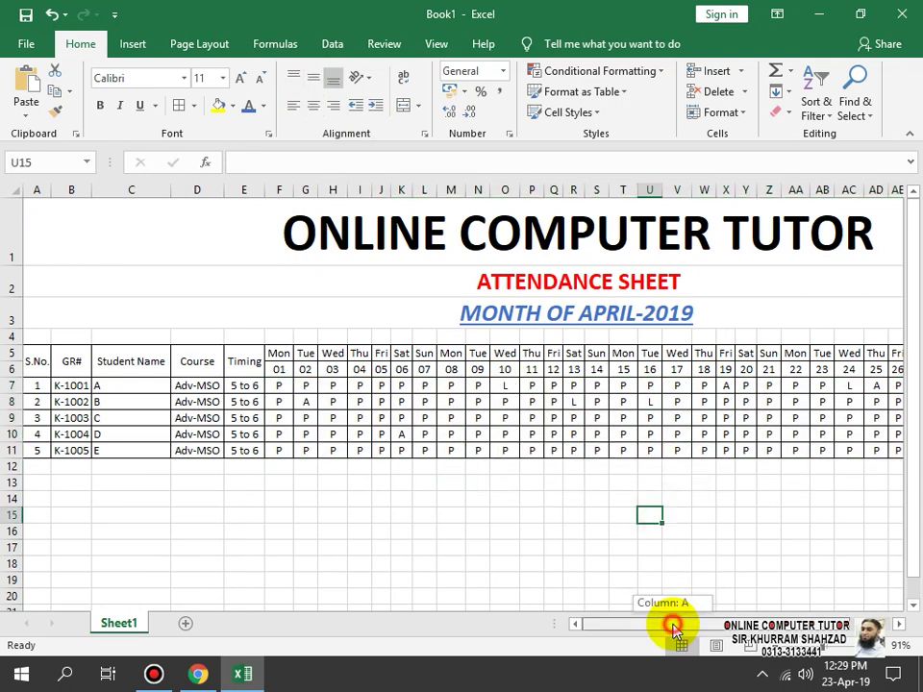
# - Fill the headers from S.No. to Timing in A5:E6 with the lightest gold theme color
pyautogui.moveTo(679, 632); pyautogui.dragTo(723, 646)
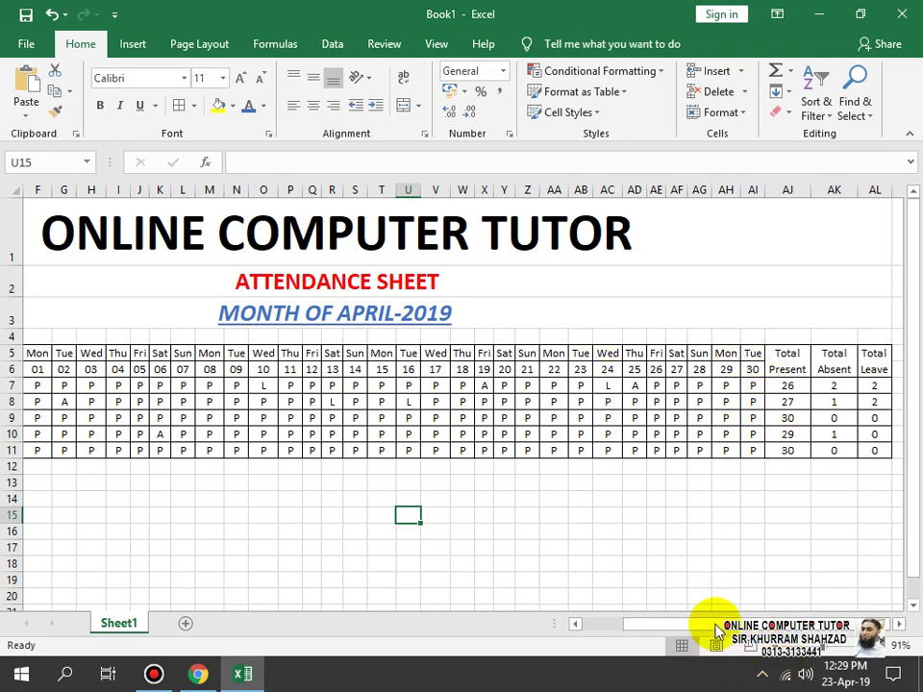
pyautogui.moveTo(710, 624); pyautogui.dragTo(380, 615)
pyautogui.click(36, 362)
pyautogui.moveTo(247, 363); pyautogui.dragTo(253, 357)
pyautogui.click(231, 105)
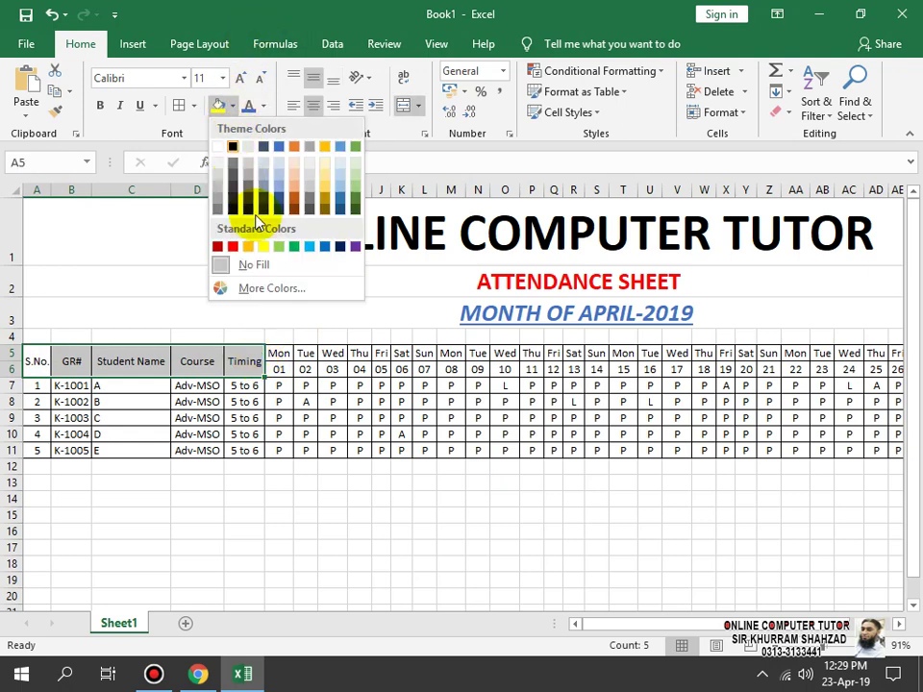
pyautogui.click(323, 162)
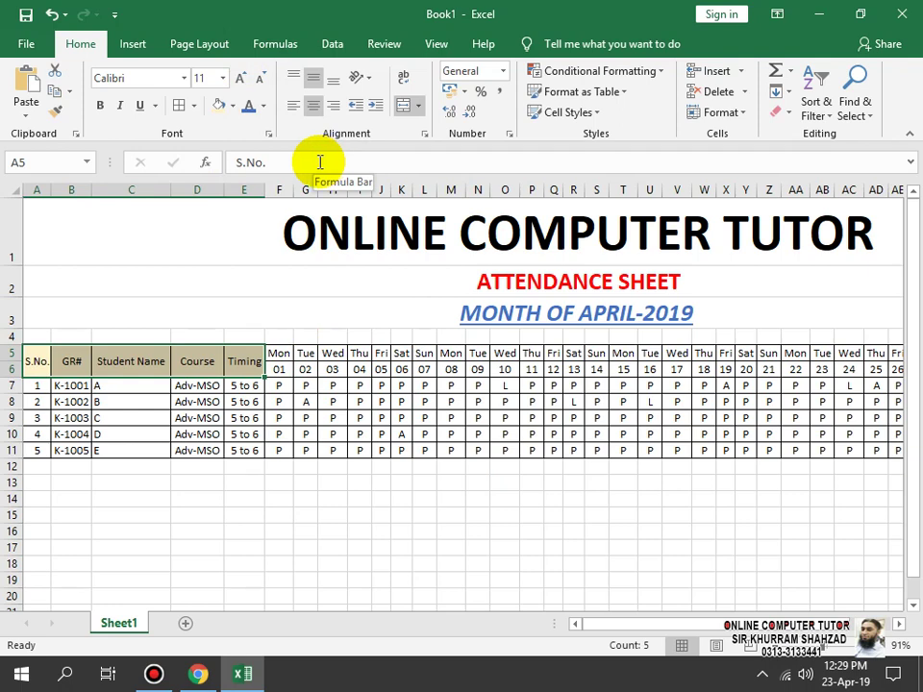
# - Fill the weekday header cells F5:AI5 with the medium gold theme color
pyautogui.click(334, 369)
pyautogui.moveTo(285, 356); pyautogui.dragTo(750, 351)
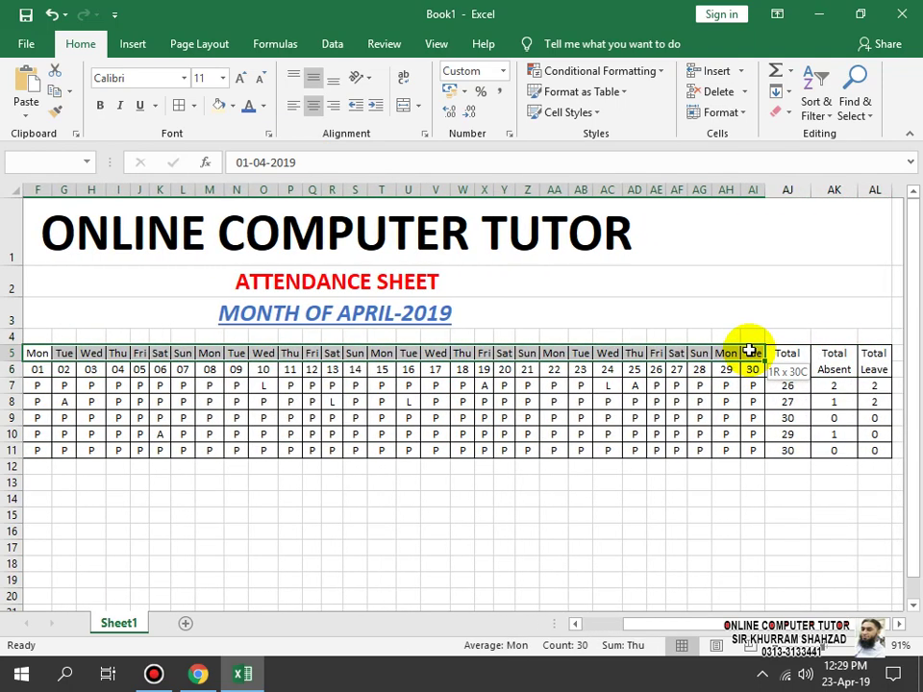
pyautogui.click(233, 106)
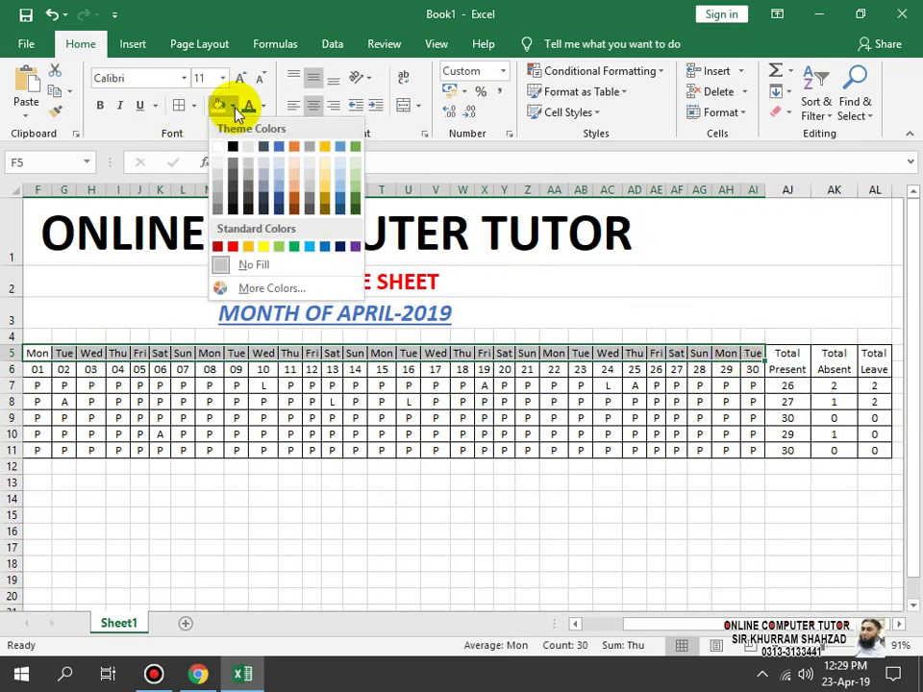
pyautogui.click(319, 188)
# - Fill the date number cells F6:AI6 with a light gold theme color, one shade lighter than the weekday row
pyautogui.moveTo(753, 370); pyautogui.dragTo(247, 365)
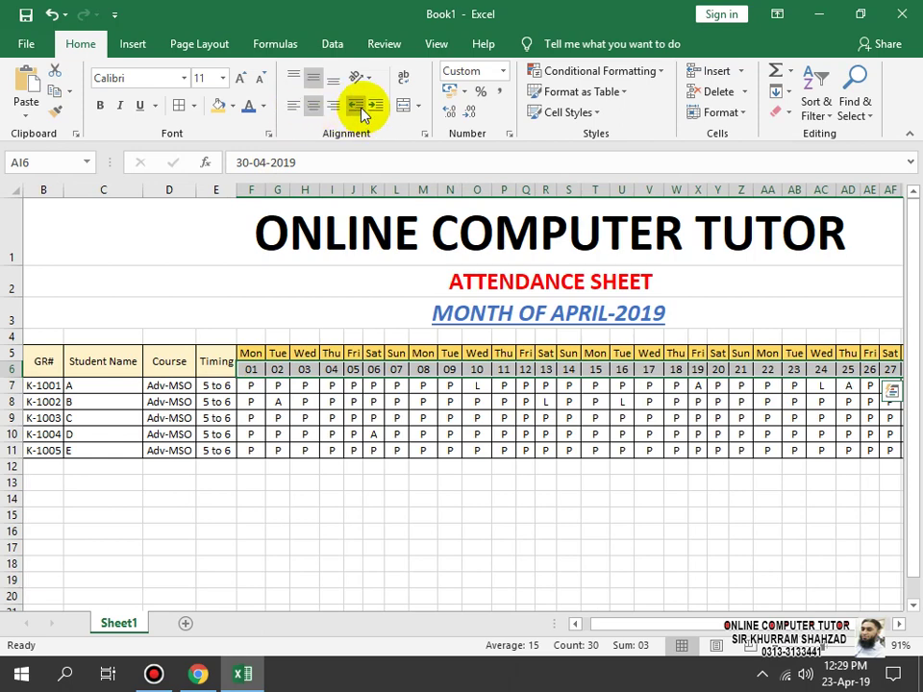
pyautogui.click(231, 106)
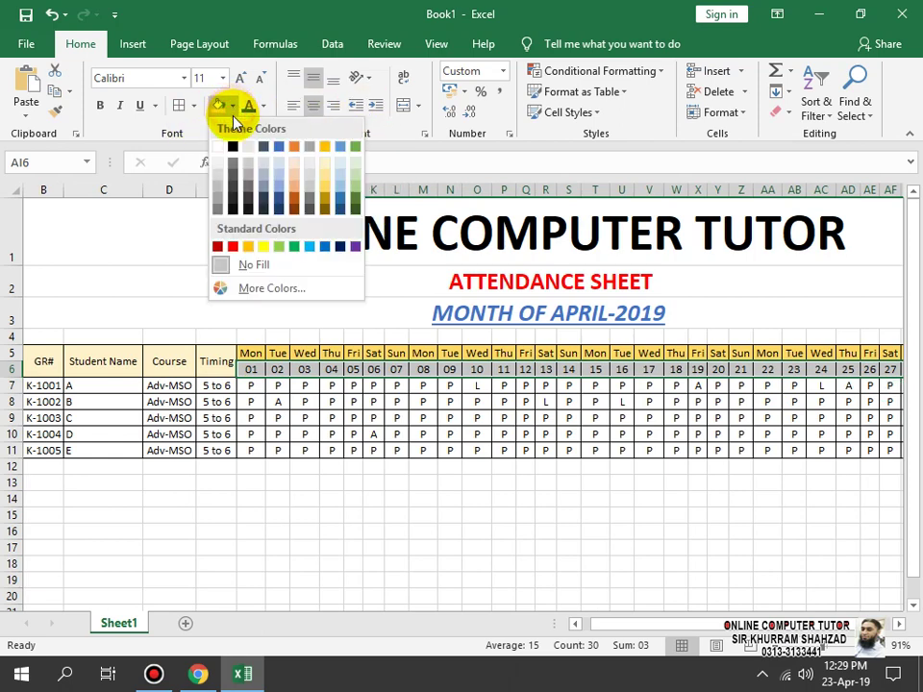
pyautogui.click(326, 178)
# - Fill the Total Present header cell AJ5 with the lightest green theme color
pyautogui.hscroll(5, 429, 519)
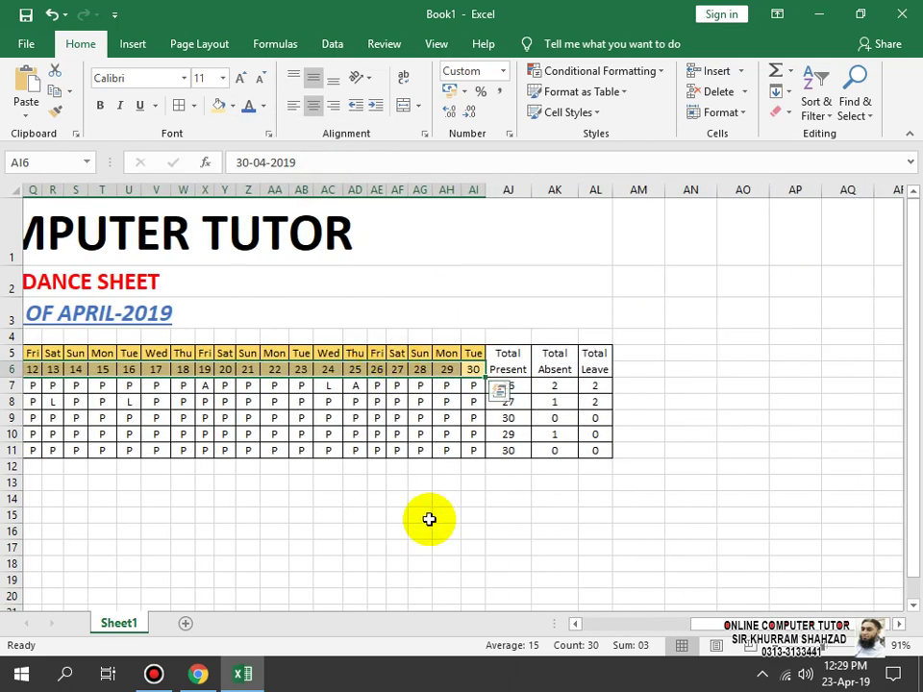
pyautogui.click(501, 368)
pyautogui.click(231, 105)
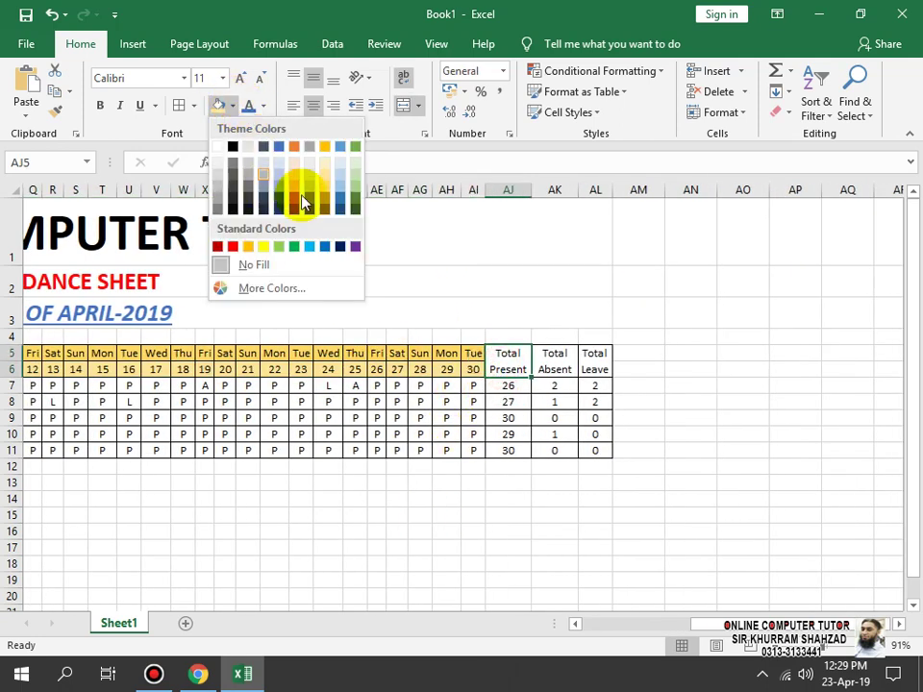
pyautogui.click(361, 170)
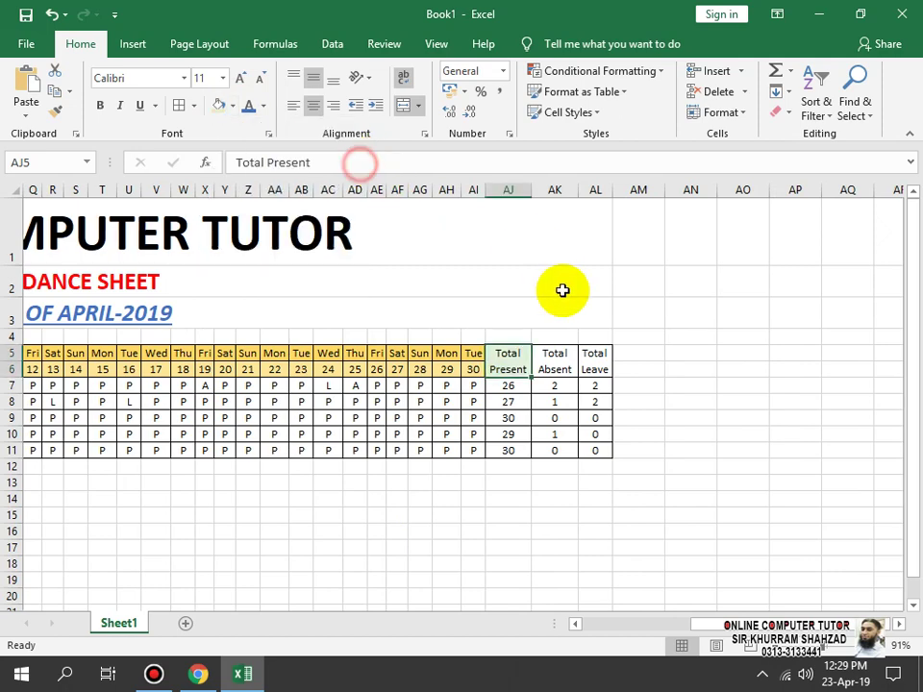
# - Fill the Total Absent header cell AK5 with standard red
pyautogui.click(546, 361)
pyautogui.click(235, 108)
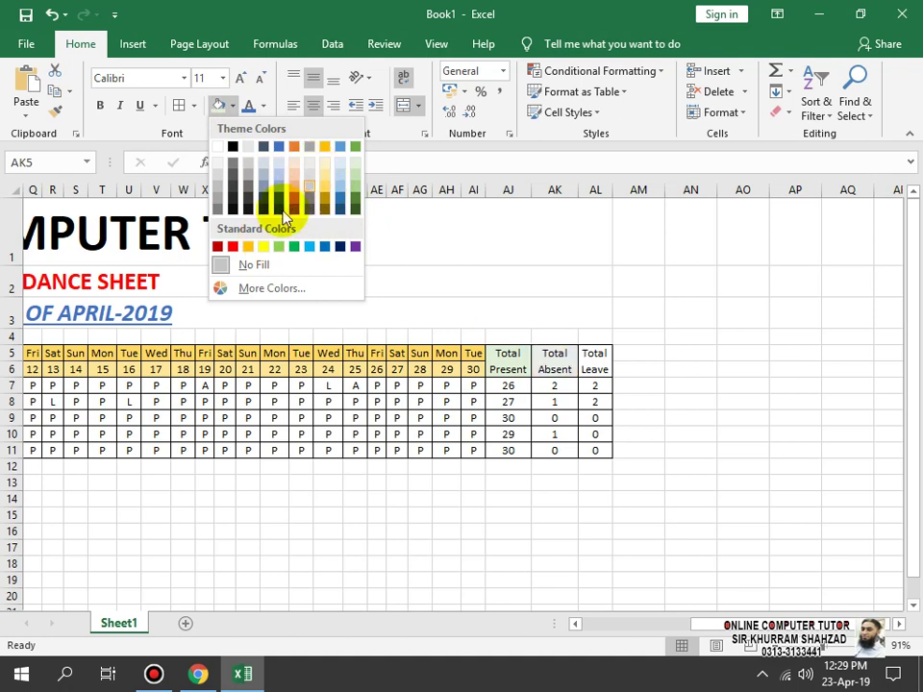
pyautogui.click(239, 247)
# - Fill the Total Leave header cell AL5 with the same light gold theme color as the date number row
pyautogui.click(602, 359)
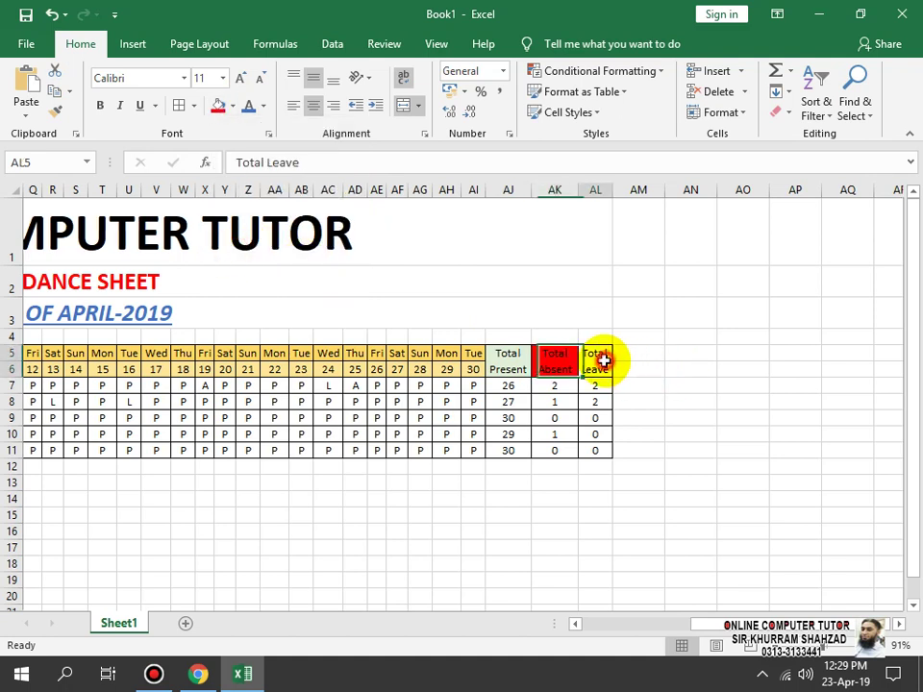
pyautogui.click(232, 108)
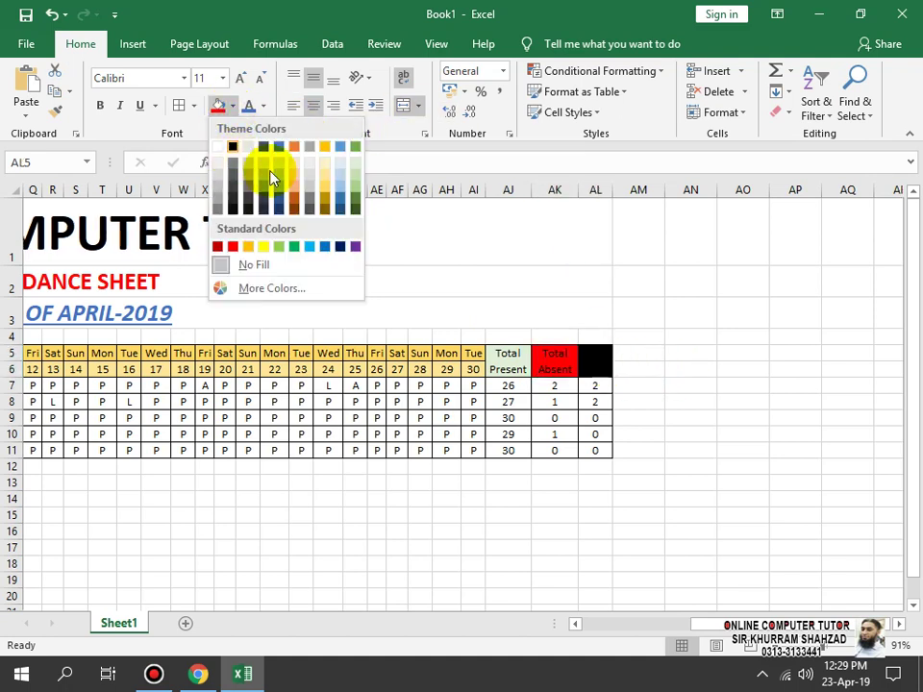
pyautogui.click(326, 179)
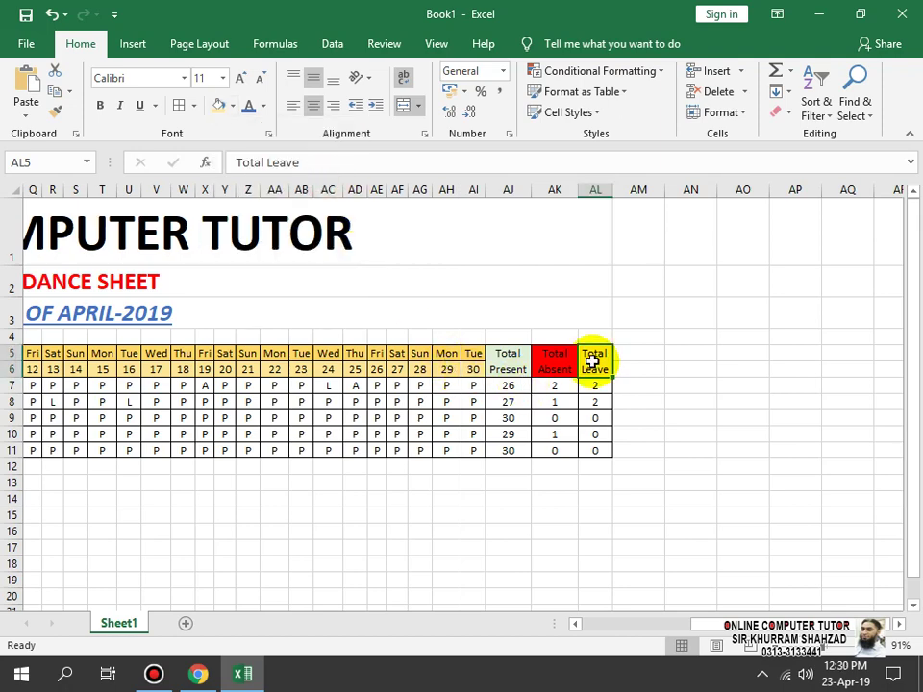
# - Make all header text in A5:AL6 bold, from S.No. through Total Leave
pyautogui.moveTo(593, 361); pyautogui.dragTo(15, 362)
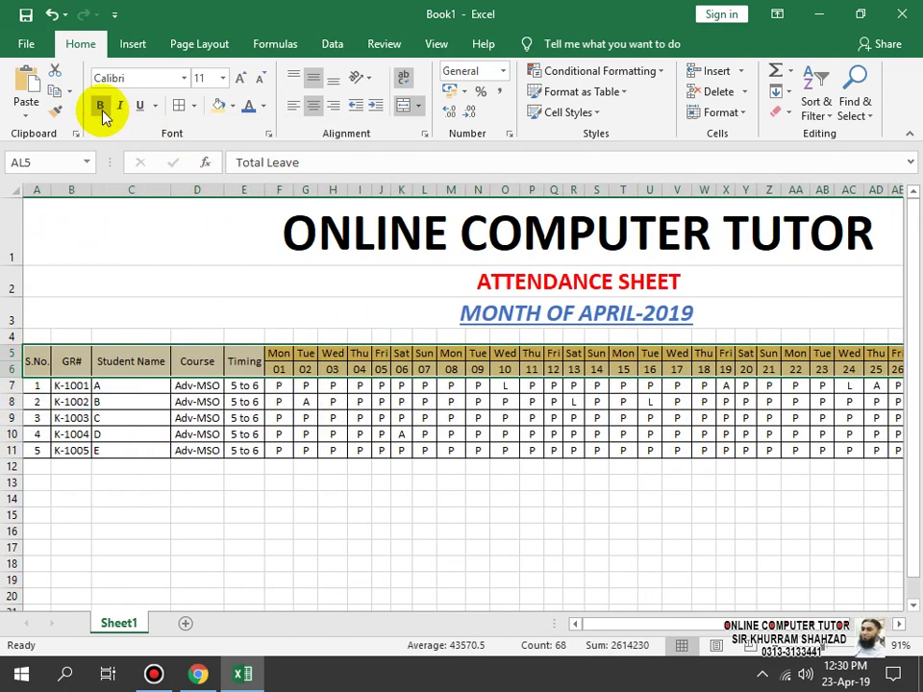
pyautogui.click(102, 108)
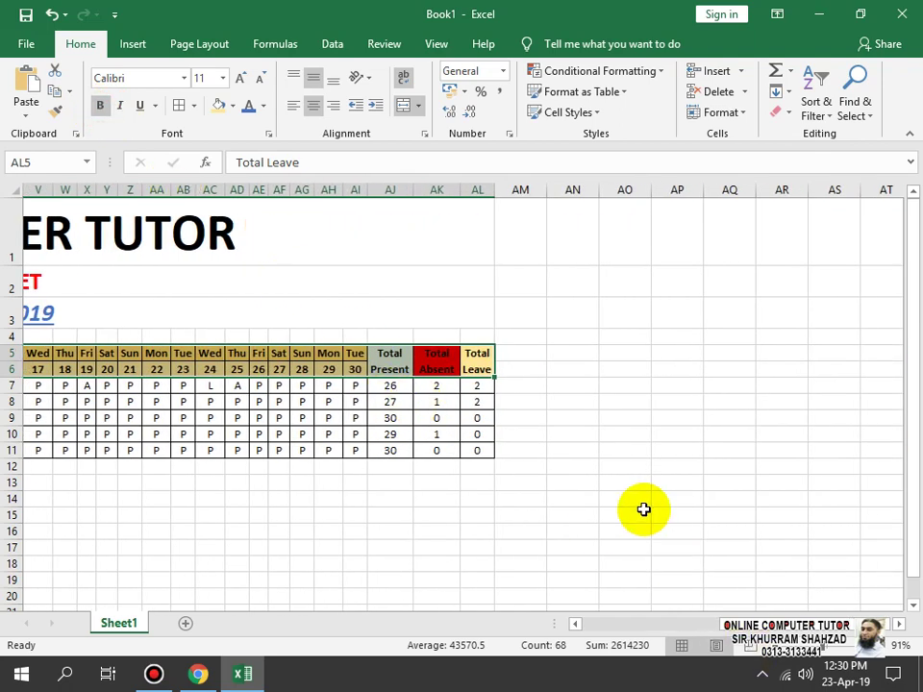
pyautogui.click(643, 509)
# - Merge and center the marks L7:L11 under Sunday 07 into one cell and enter SUNDAY in it
pyautogui.moveTo(730, 623); pyautogui.dragTo(582, 615)
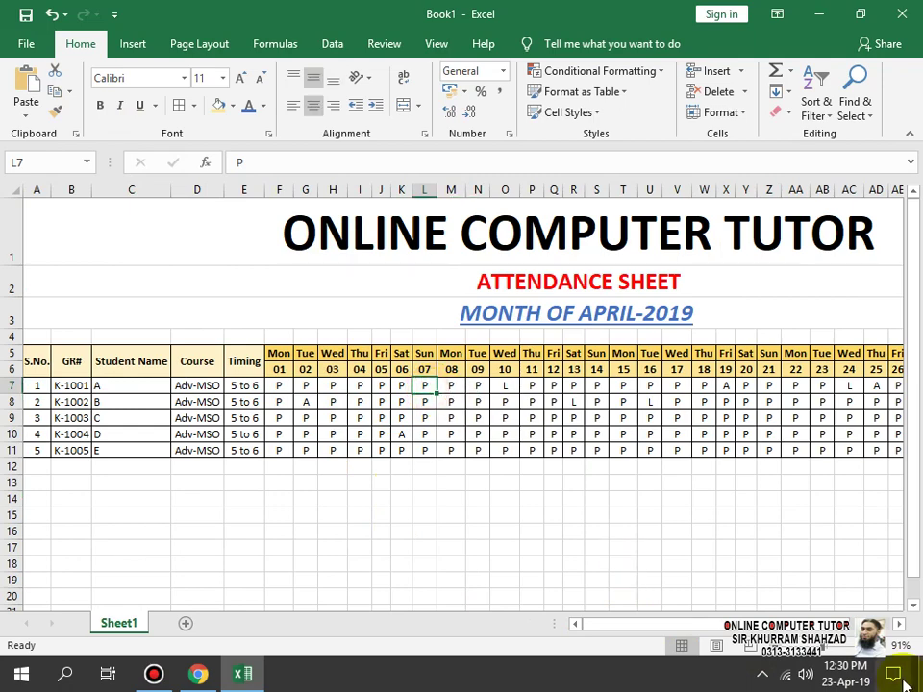
pyautogui.click(841, 653)
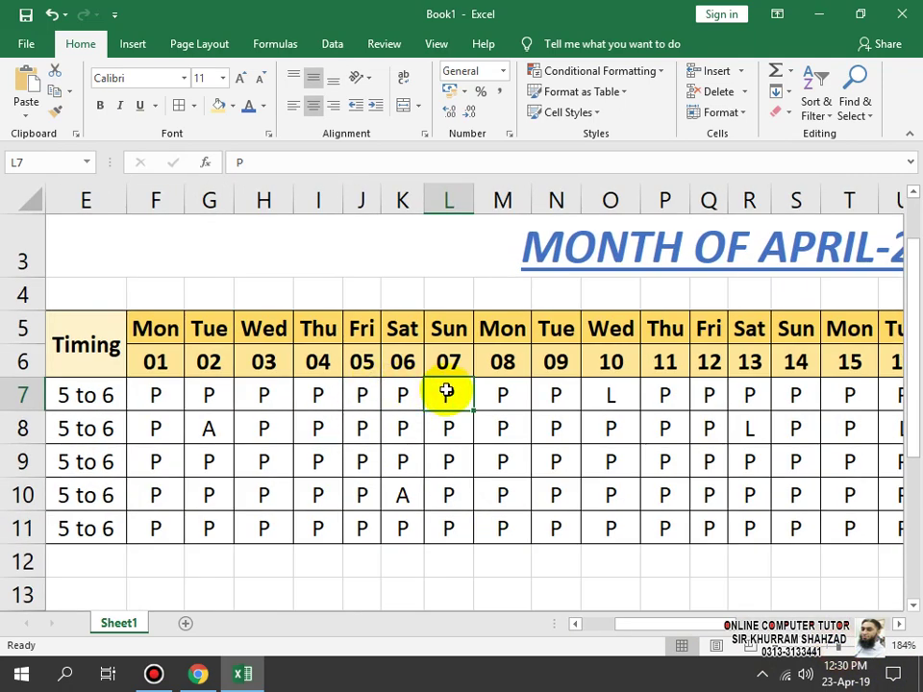
pyautogui.moveTo(448, 416); pyautogui.dragTo(449, 525)
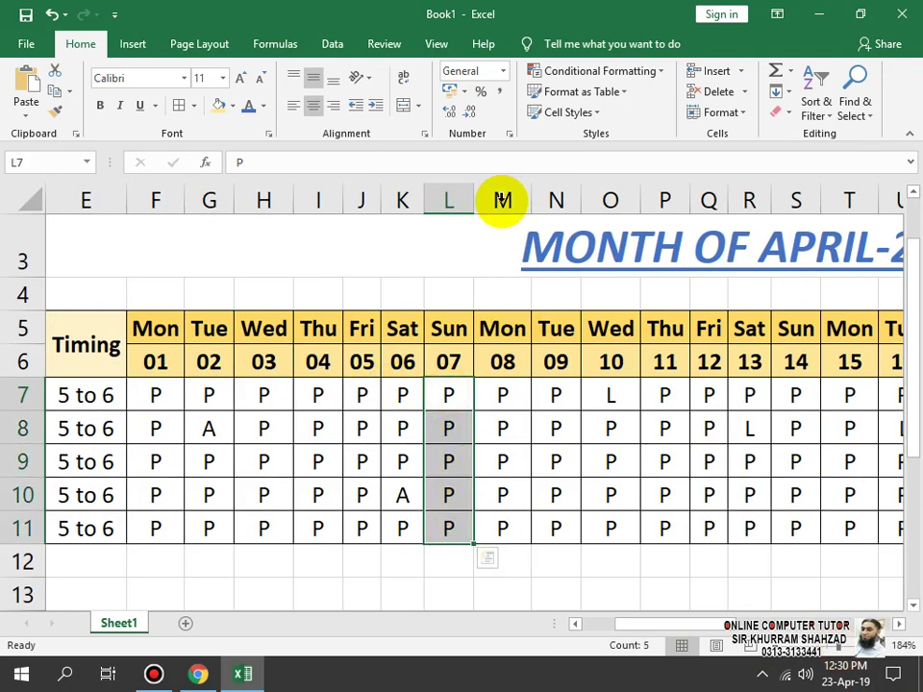
pyautogui.click(405, 104)
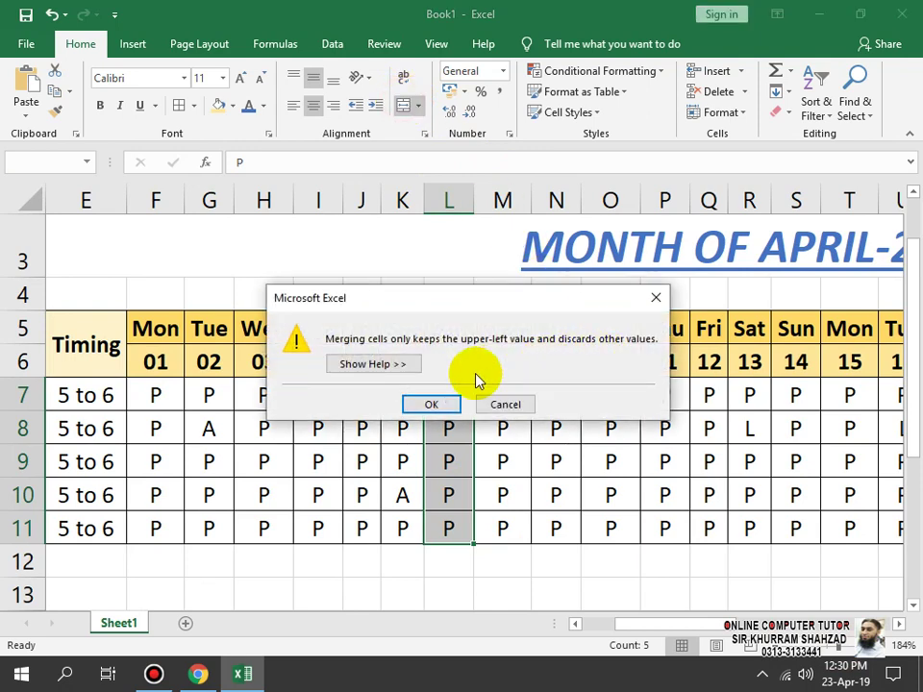
pyautogui.click(432, 405)
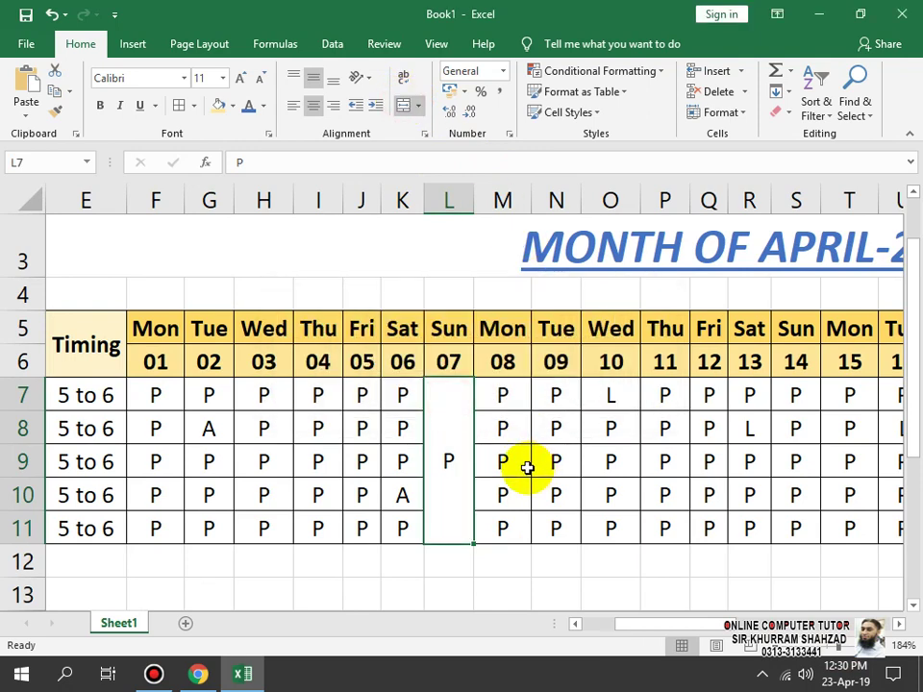
pyautogui.write('SUNDAY')
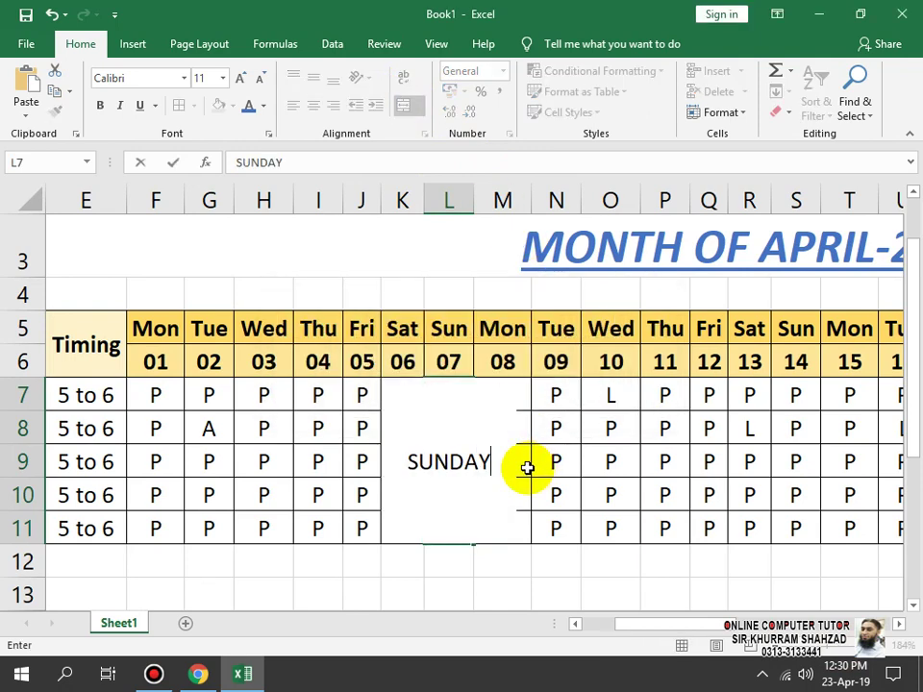
pyautogui.press('Return')
# - Format the merged SUNDAY cell under date 07 as vertical text in bold at font size 9
pyautogui.click(413, 449)
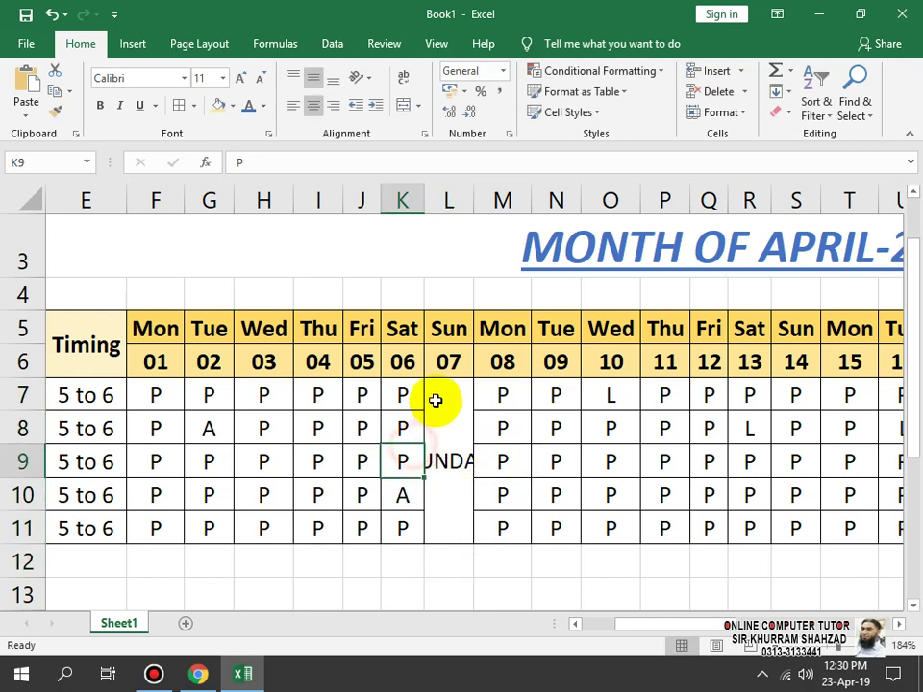
pyautogui.click(436, 400)
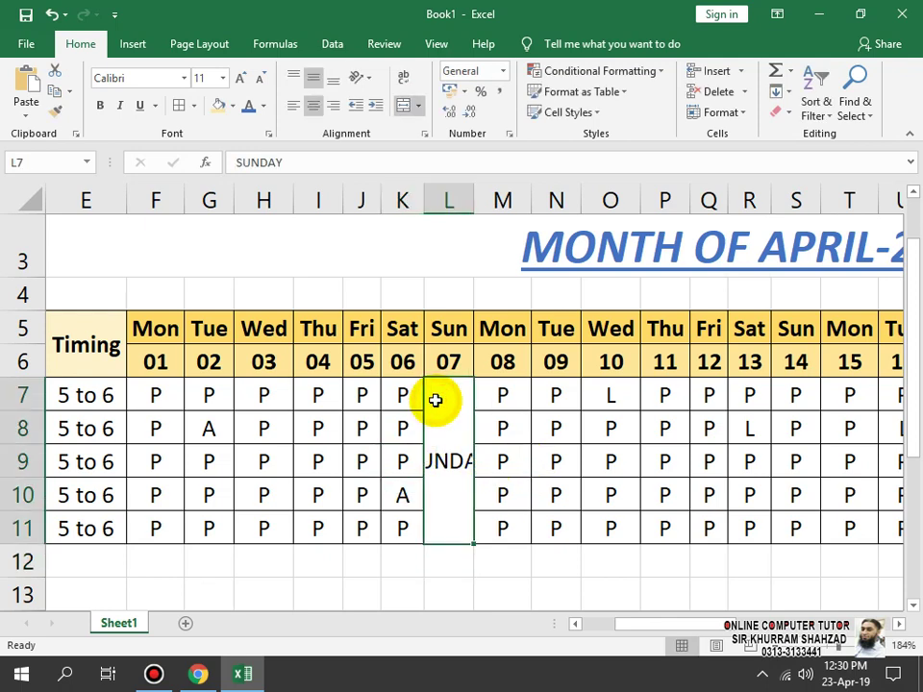
pyautogui.click(373, 85)
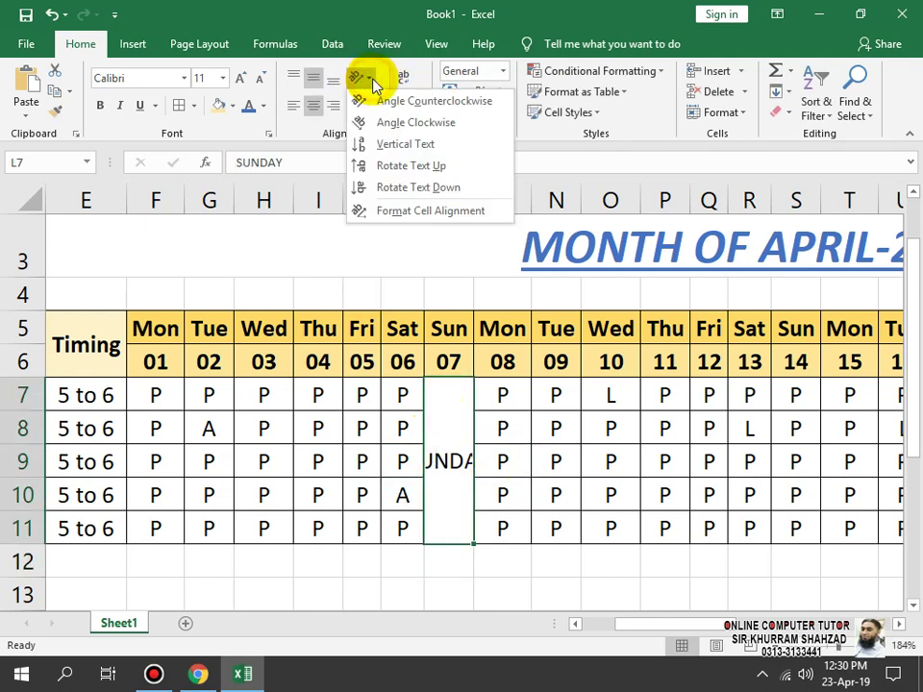
pyautogui.click(408, 151)
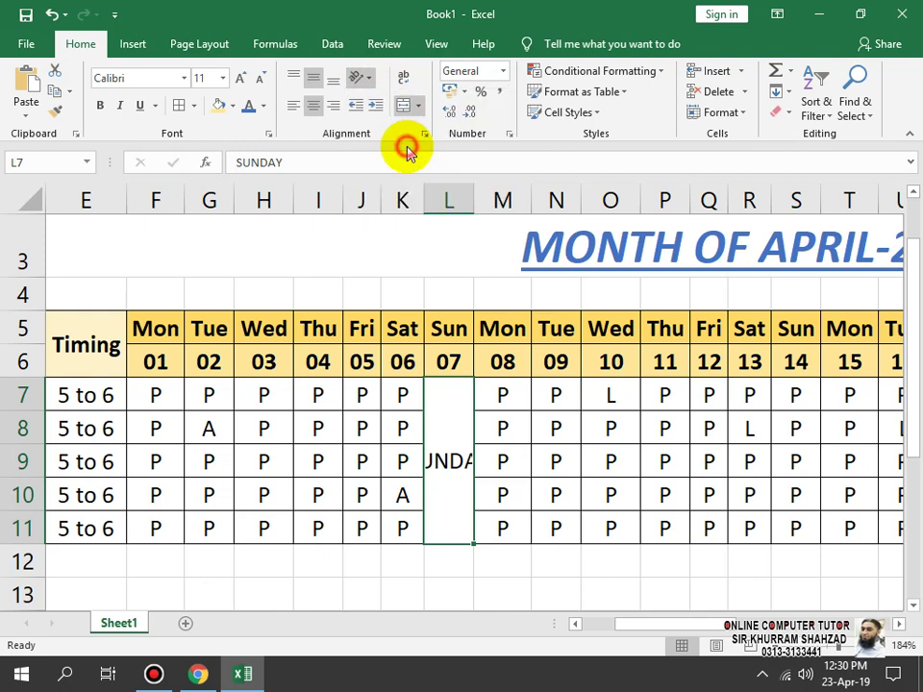
pyautogui.click(261, 79)
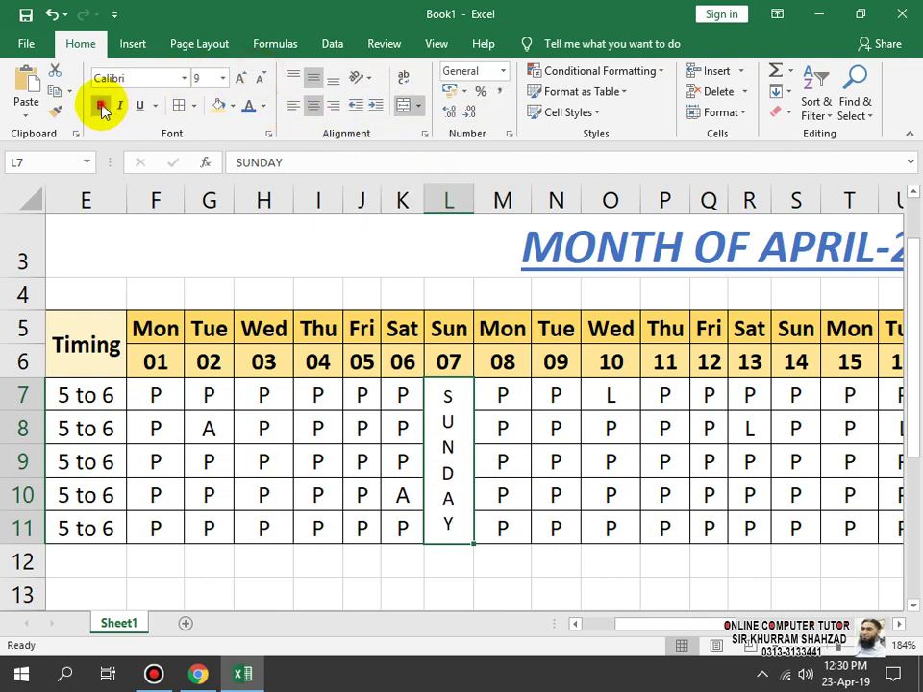
# - Copy the merged SUNDAY cell into the columns of the other Sundays, dates 14, 21 and 28, starting at row 7
pyautogui.hotkey('ctrl', 'c')
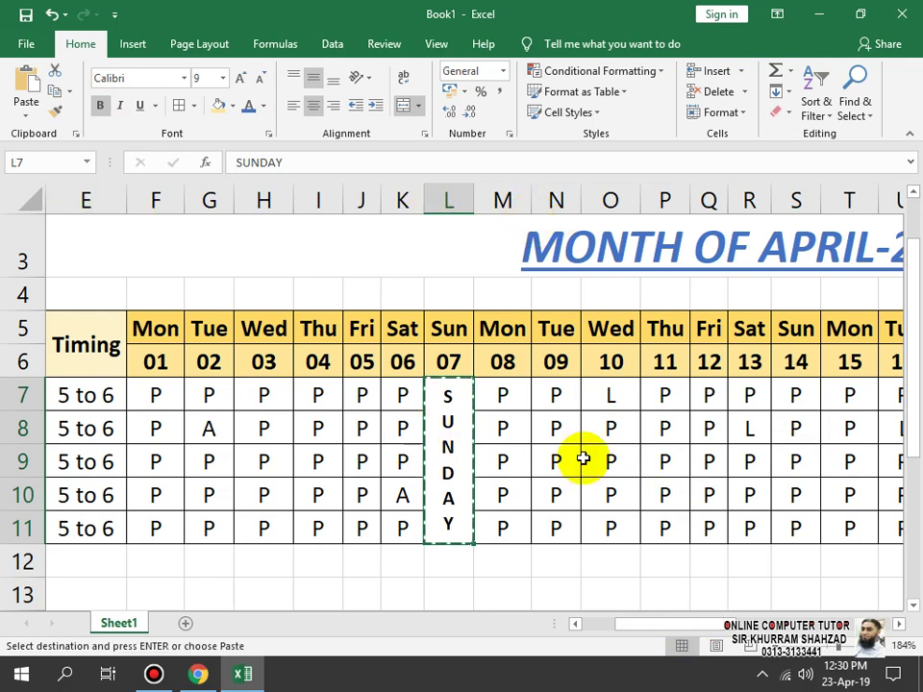
pyautogui.click(799, 389)
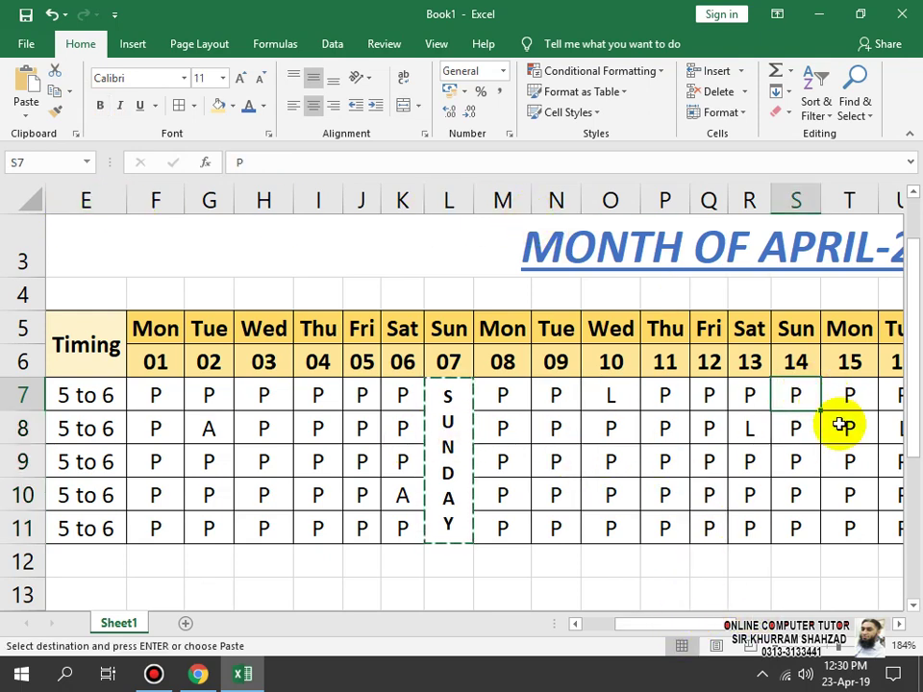
pyautogui.hotkey('ctrl', 'v')
pyautogui.moveTo(700, 626); pyautogui.dragTo(735, 632)
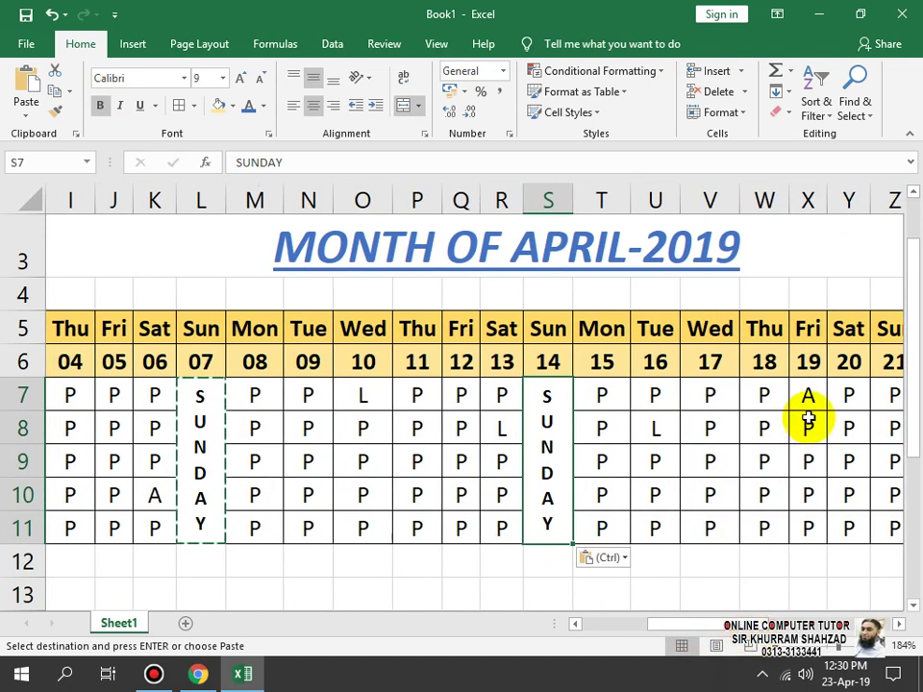
pyautogui.click(886, 390)
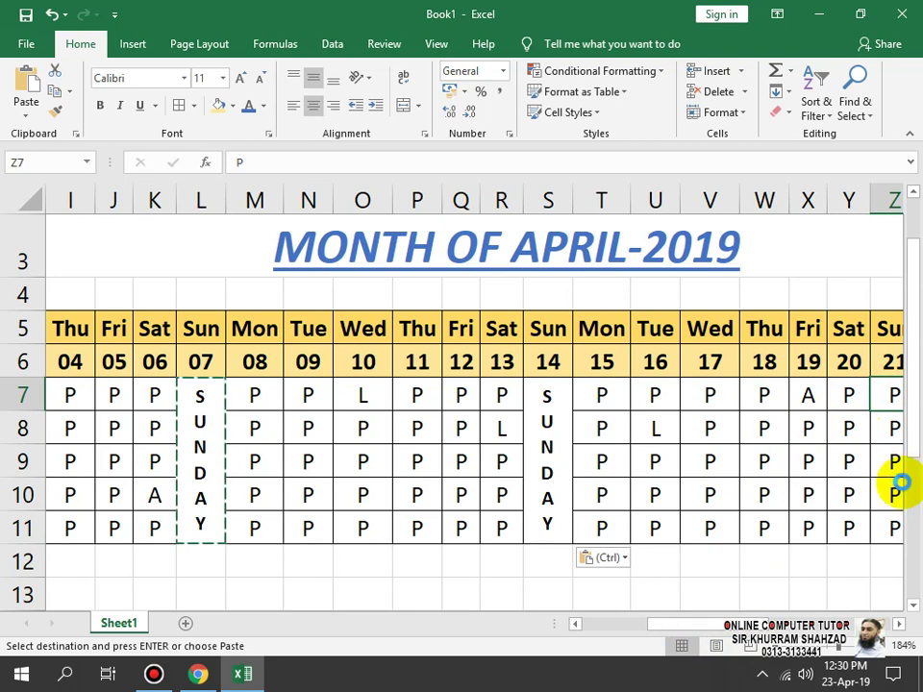
pyautogui.hotkey('ctrl', 'v')
pyautogui.hscroll(3, 898, 485)
pyautogui.click(844, 395)
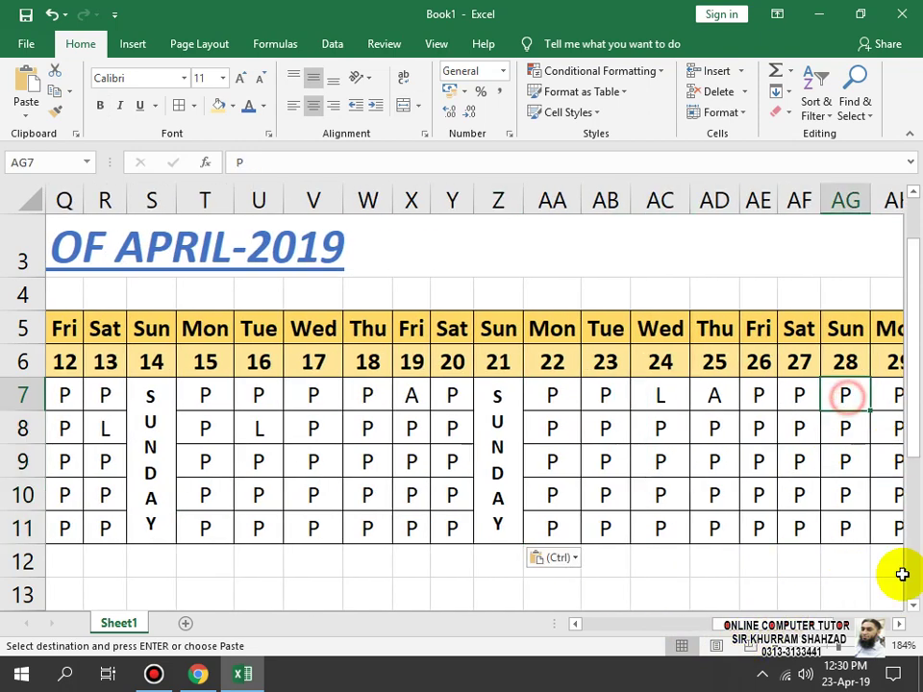
pyautogui.hotkey('ctrl', 'v')
pyautogui.hscroll(3, 865, 582)
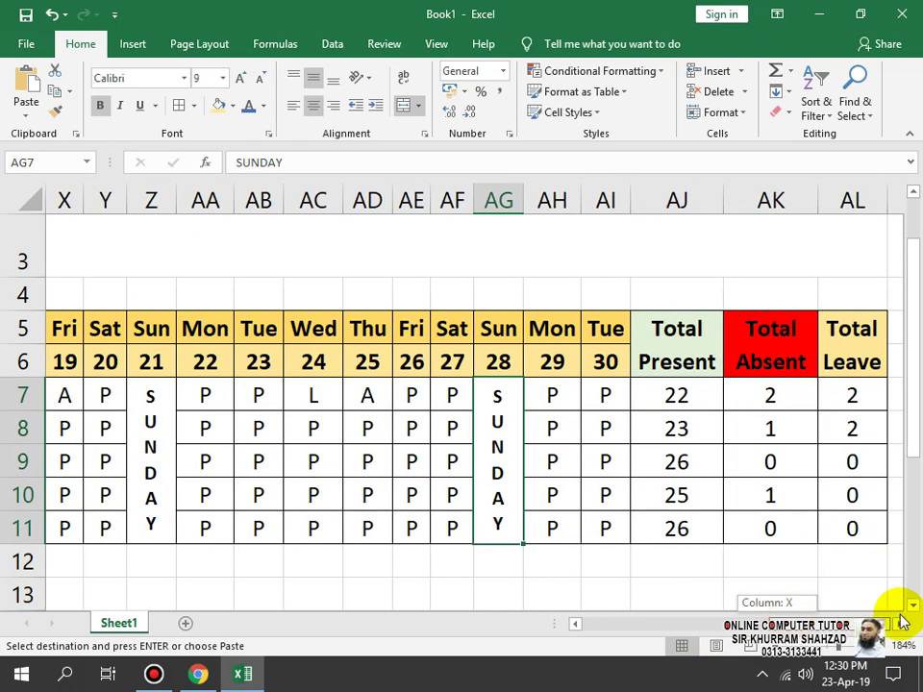
# - Start a Text that Contains highlight rule for P on the attendance marks F7:AI11
pyautogui.moveTo(901, 622); pyautogui.dragTo(515, 651)
pyautogui.click(494, 529)
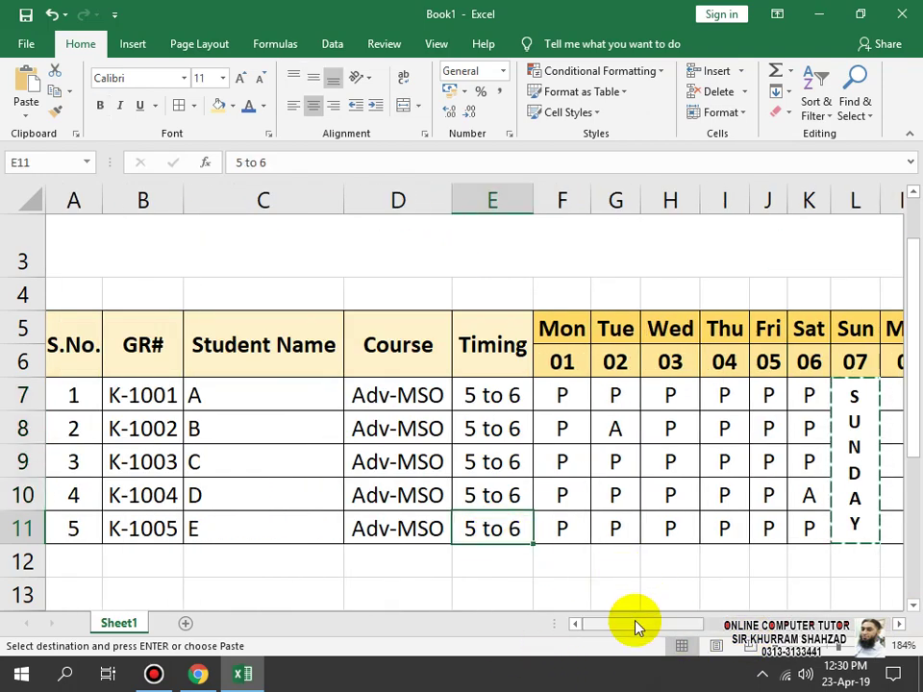
pyautogui.moveTo(642, 627); pyautogui.dragTo(804, 621)
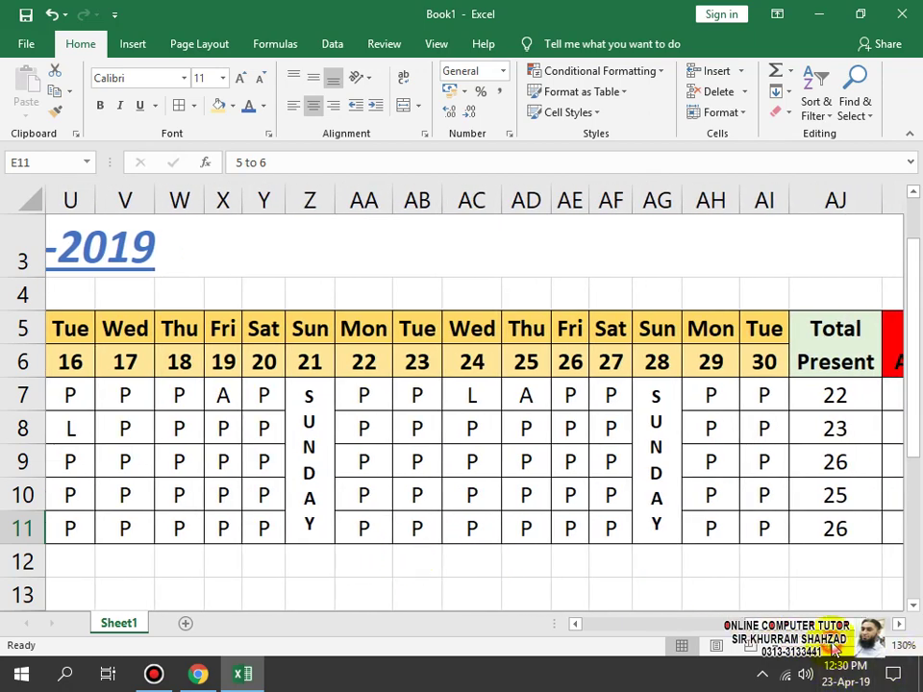
pyautogui.scroll(-4, 836, 652)
pyautogui.moveTo(759, 618); pyautogui.dragTo(736, 618)
pyautogui.moveTo(791, 374); pyautogui.dragTo(301, 452)
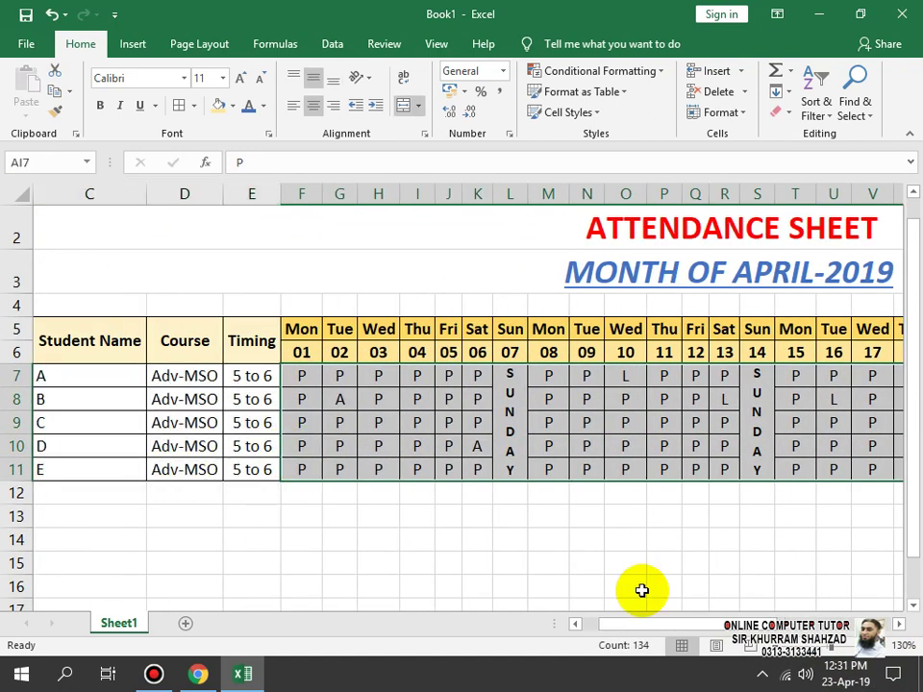
pyautogui.moveTo(726, 627); pyautogui.dragTo(778, 624)
pyautogui.click(658, 73)
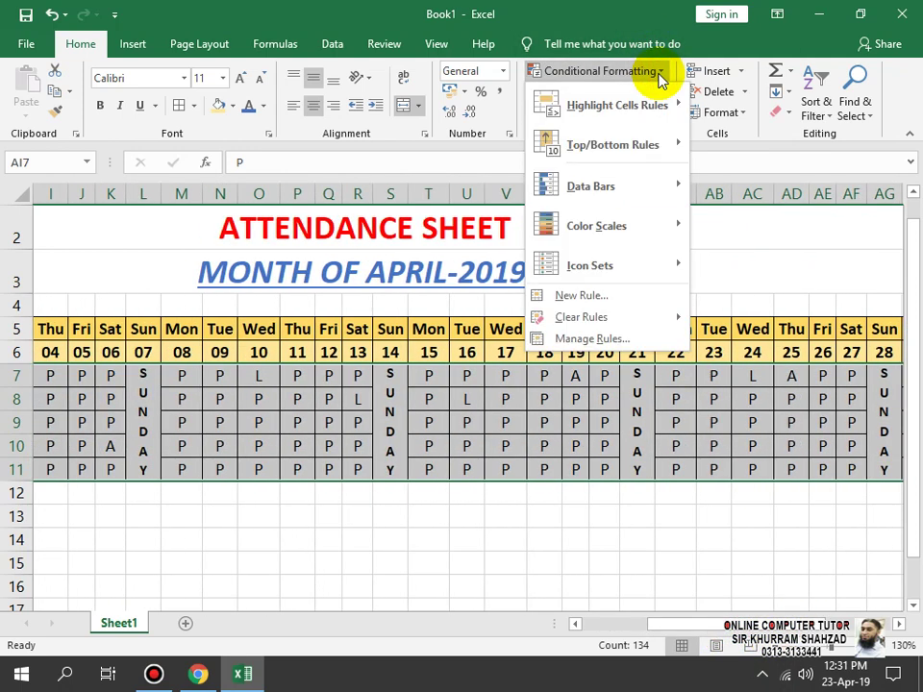
pyautogui.moveTo(636, 119)
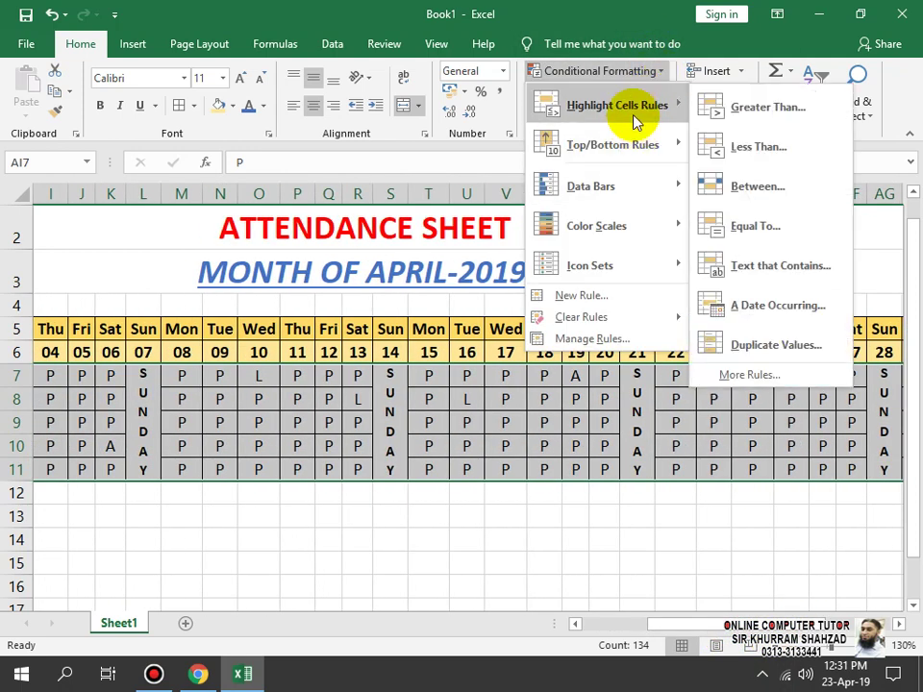
pyautogui.click(820, 269)
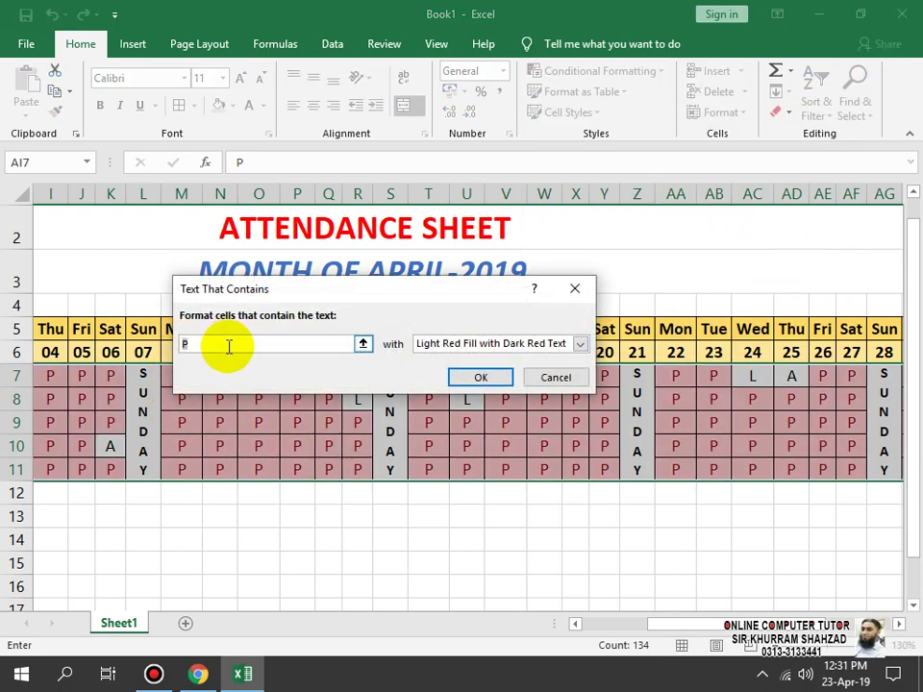
# - Examine the Number, Font, Border and Fill options of the custom format for the P rule, leaving without setting one
pyautogui.click(580, 344)
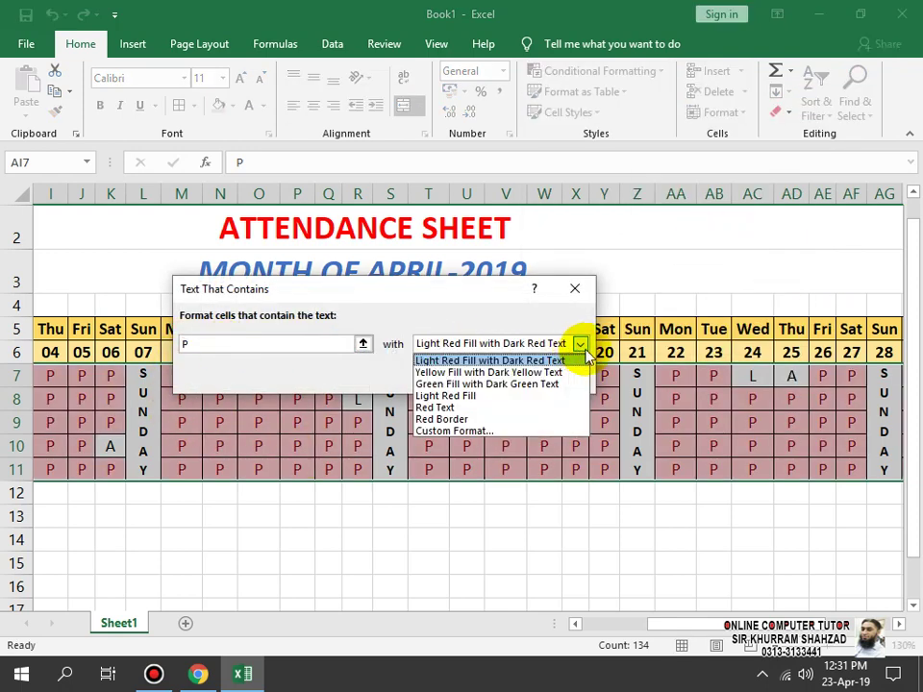
pyautogui.click(458, 432)
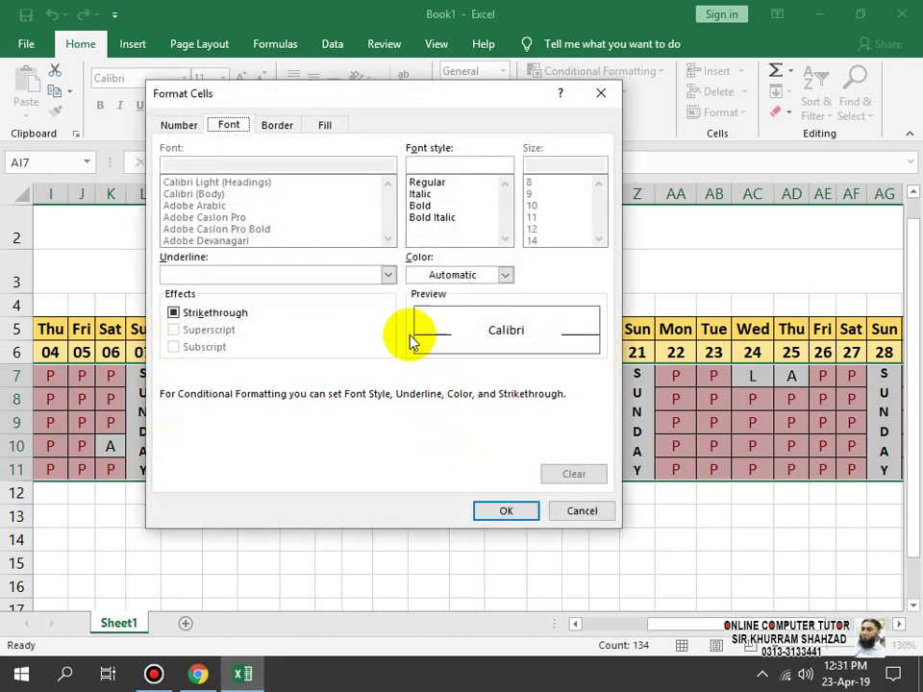
pyautogui.click(322, 126)
pyautogui.click(281, 126)
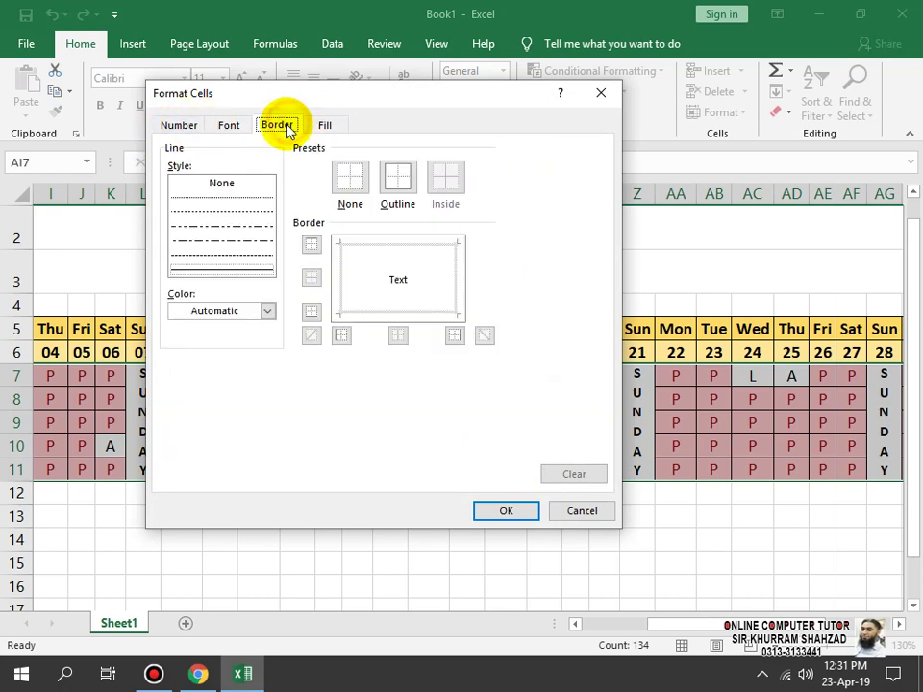
pyautogui.click(187, 124)
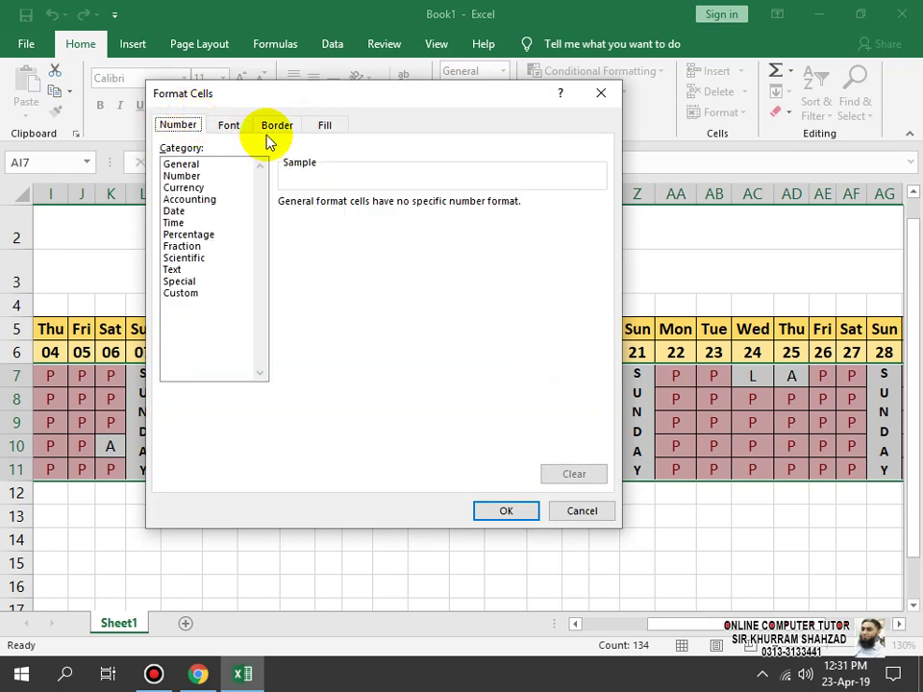
pyautogui.click(230, 123)
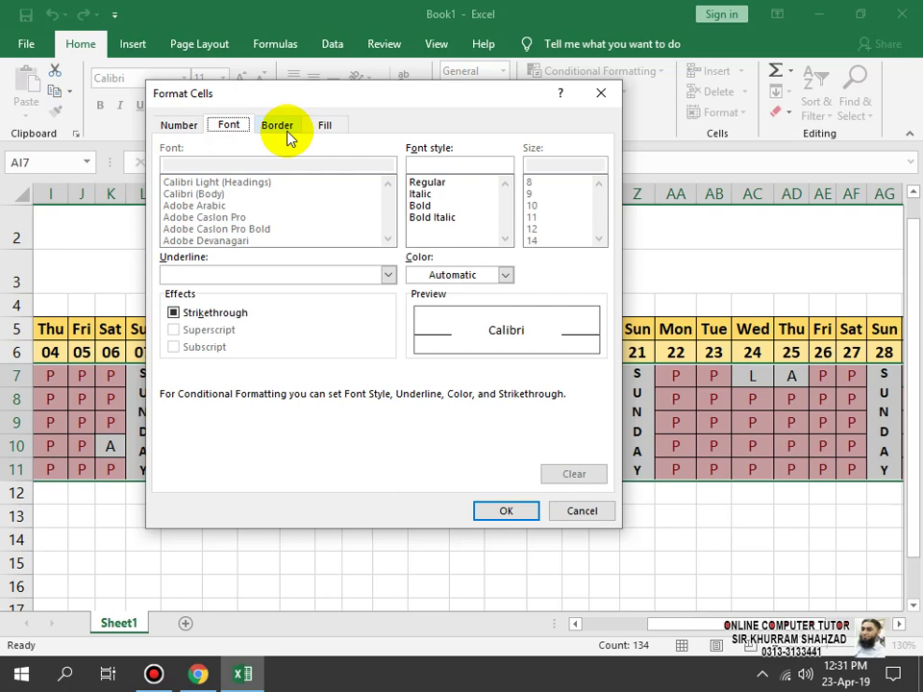
pyautogui.moveTo(471, 9)
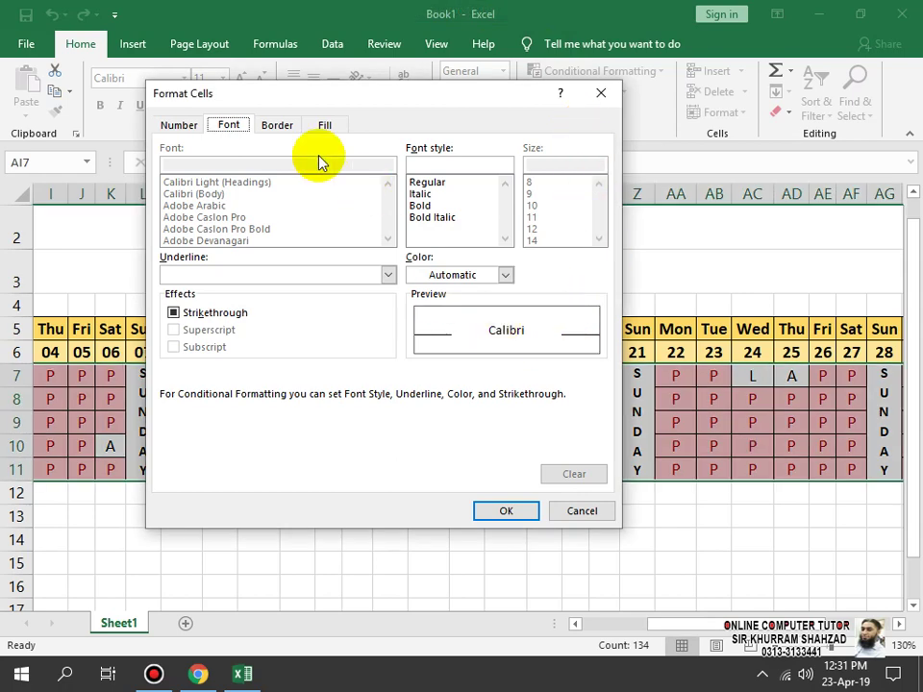
pyautogui.click(288, 130)
pyautogui.click(323, 128)
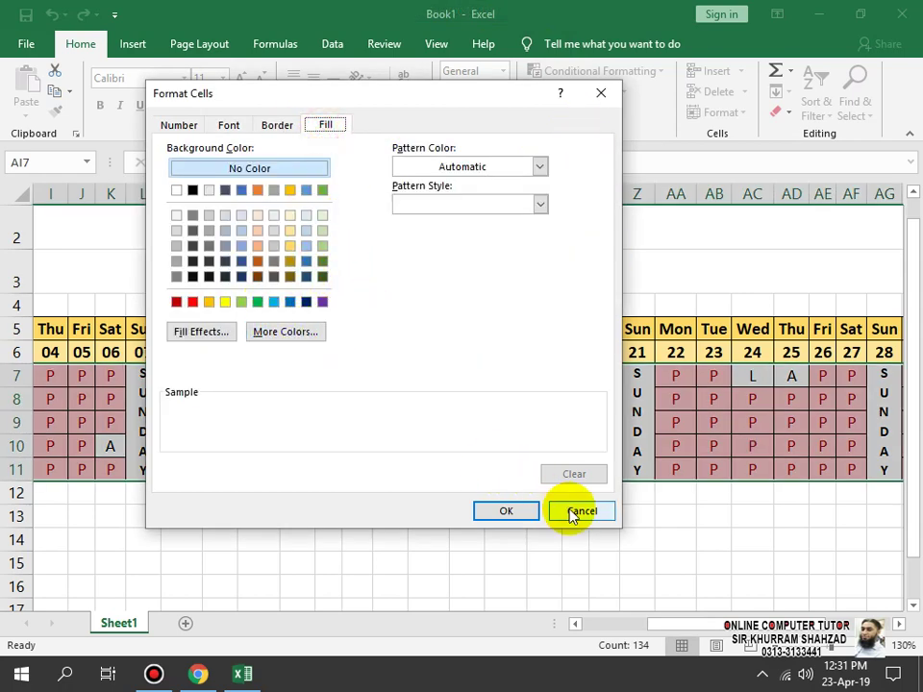
pyautogui.click(539, 166)
pyautogui.click(533, 436)
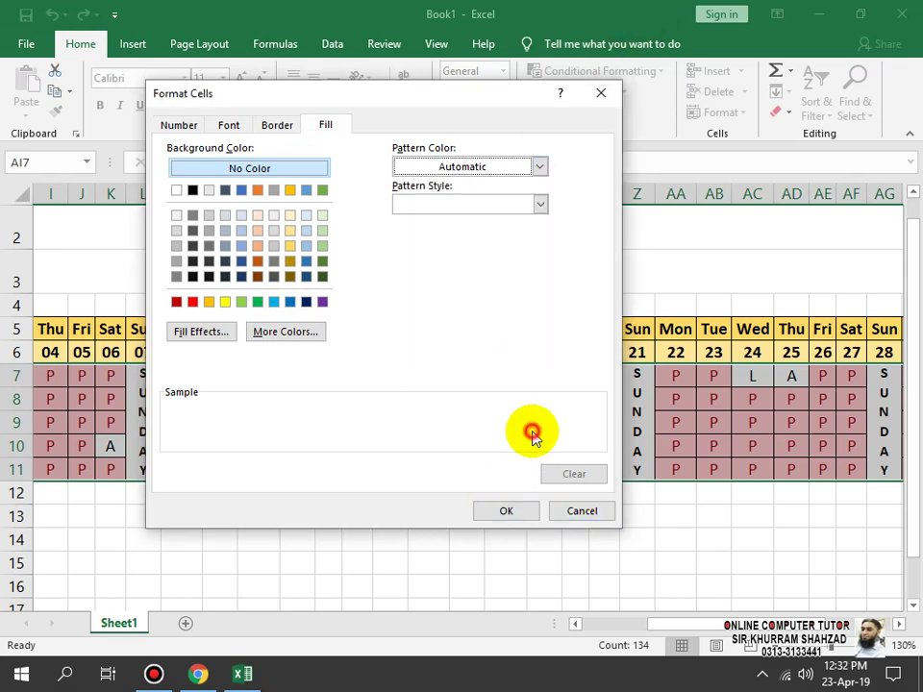
pyautogui.click(570, 515)
# - Apply the P highlight rule to the attendance marks with Green Fill with Dark Green Text
pyautogui.click(578, 347)
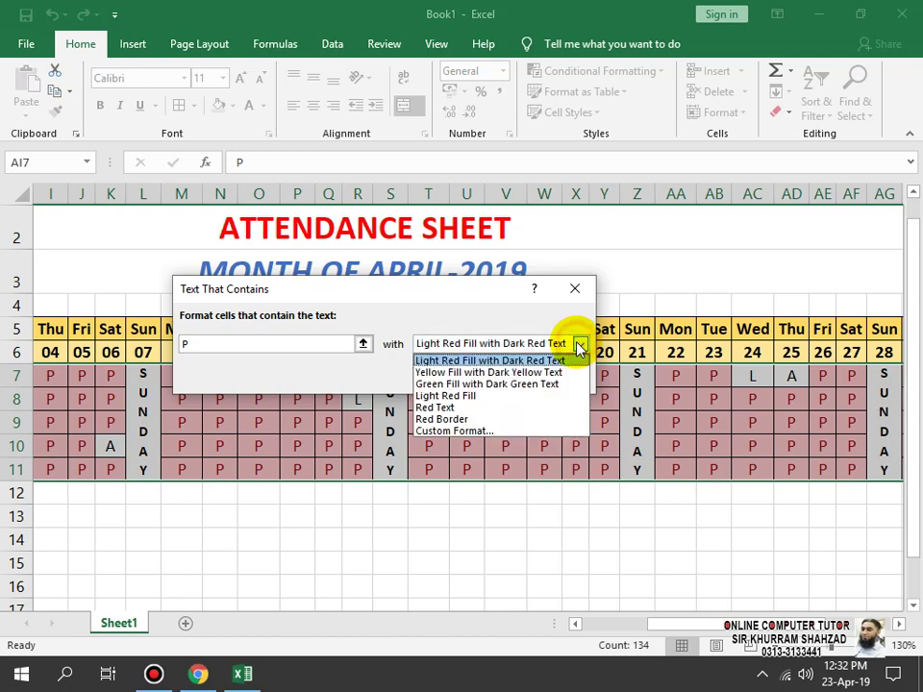
pyautogui.click(459, 384)
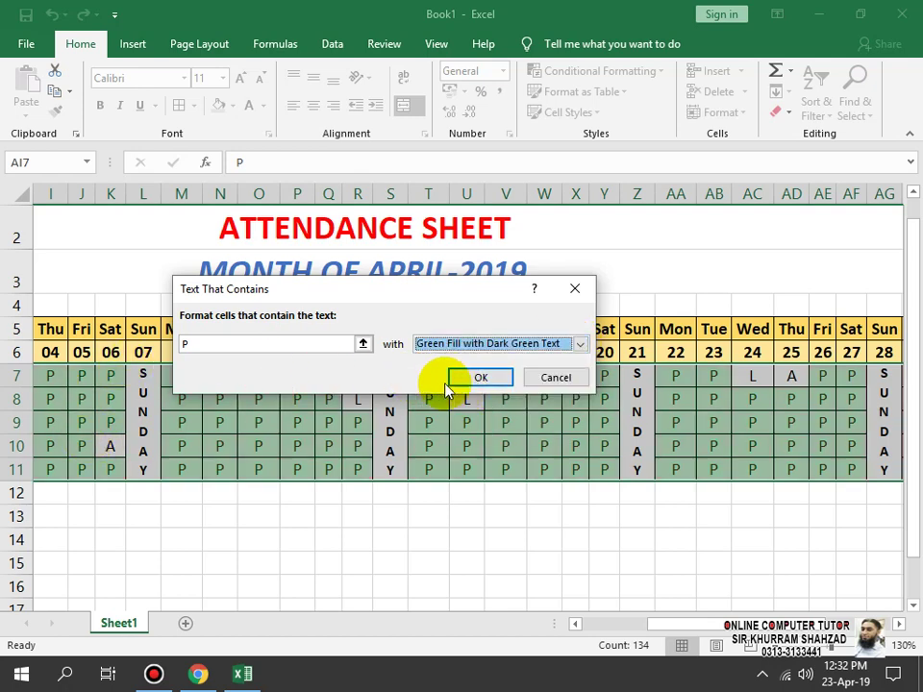
pyautogui.click(470, 378)
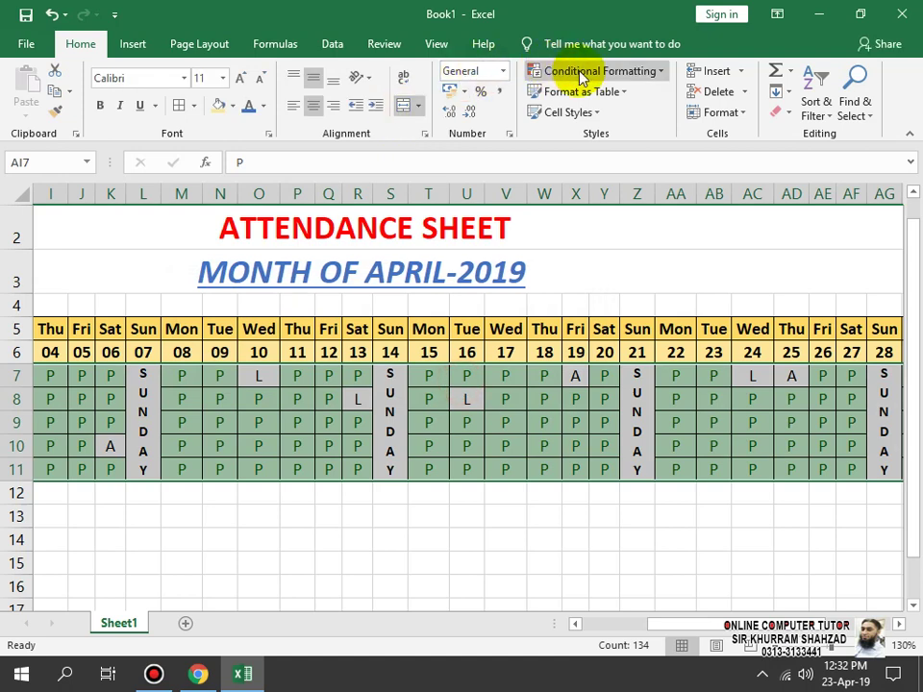
# - Add a Text that Contains highlight rule for A on the attendance marks, using Light Red Fill with Dark Red Text
pyautogui.click(580, 73)
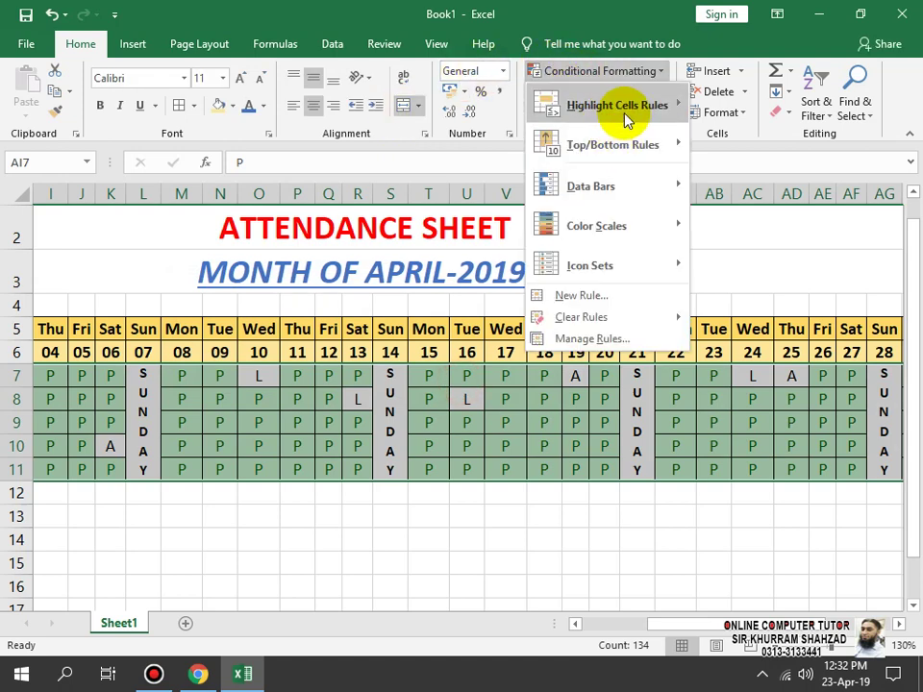
pyautogui.click(756, 265)
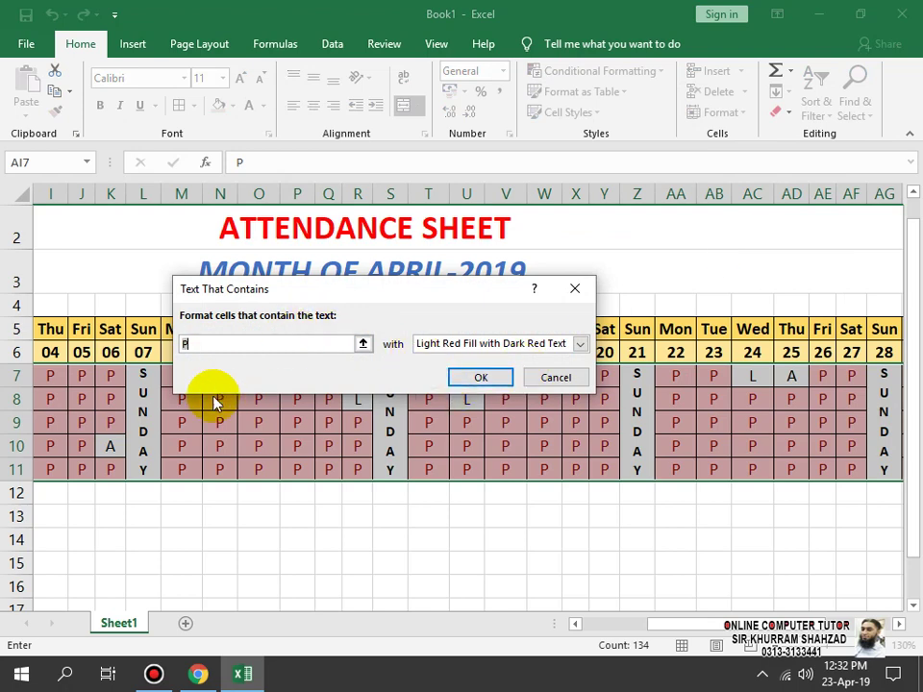
pyautogui.write('A')
pyautogui.click(539, 348)
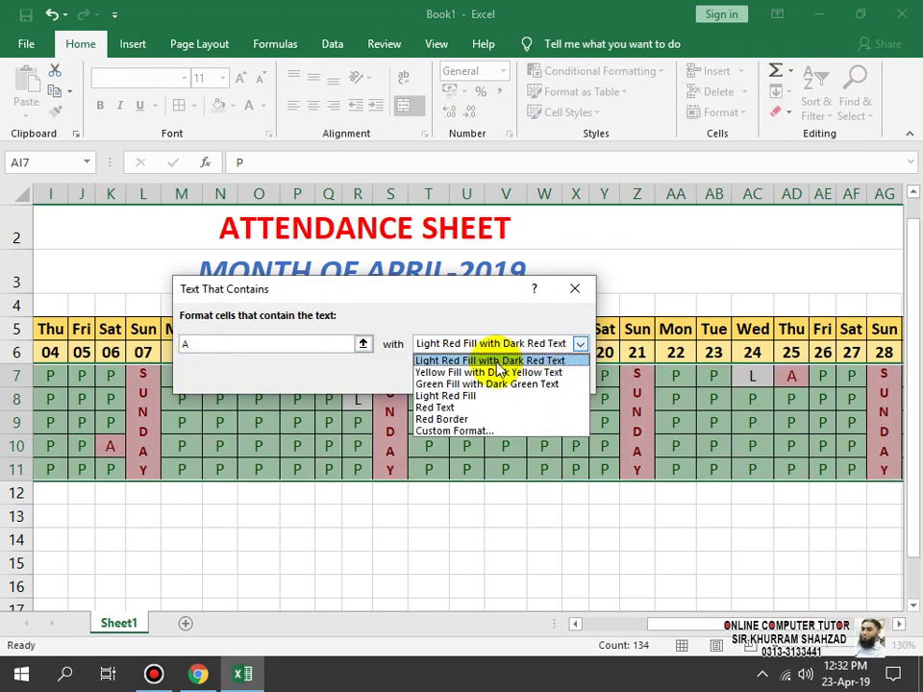
pyautogui.click(483, 286)
pyautogui.click(469, 378)
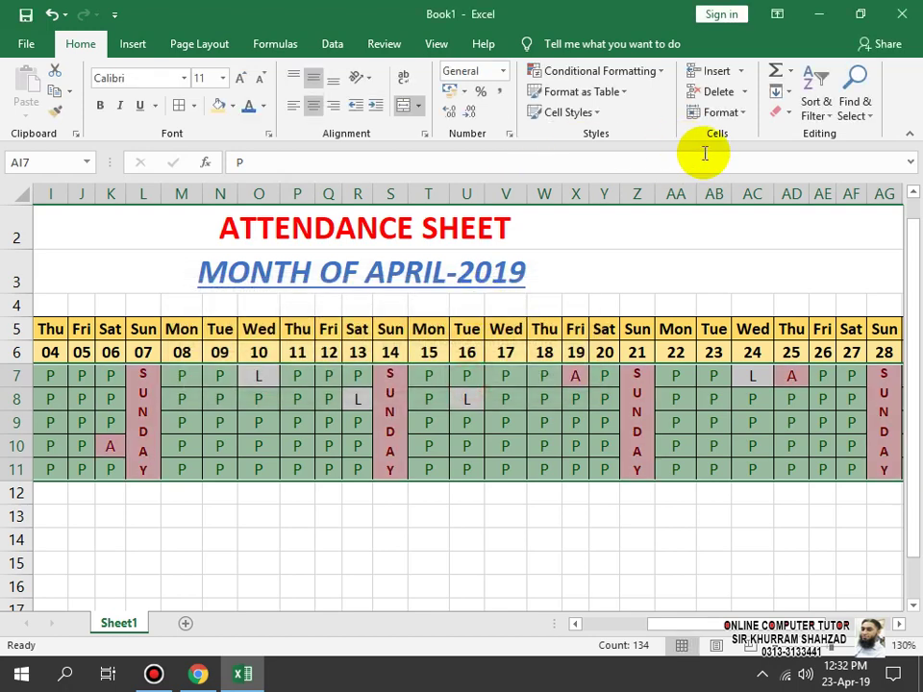
pyautogui.click(571, 71)
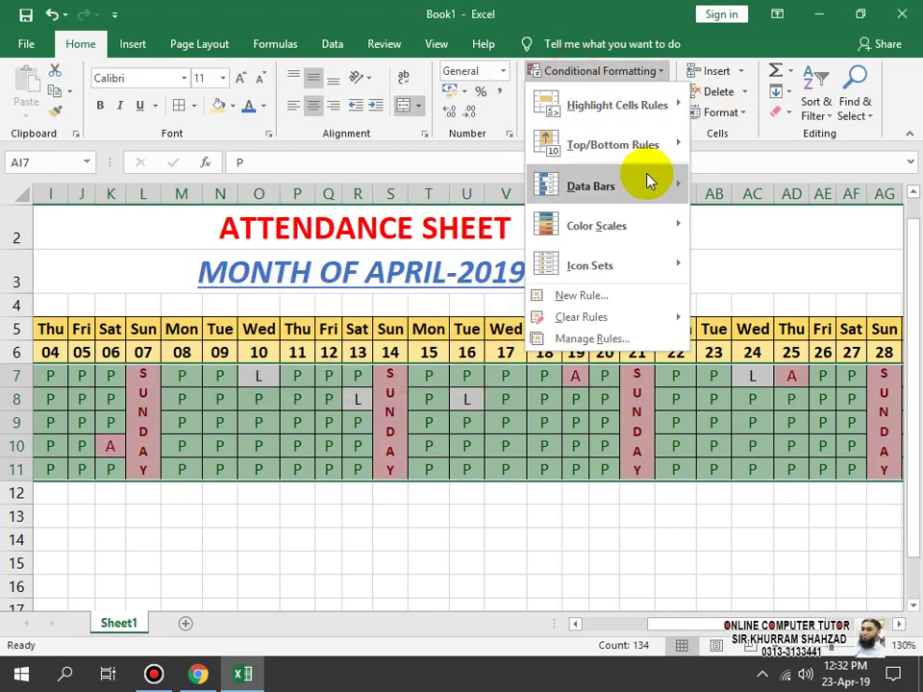
pyautogui.moveTo(669, 117)
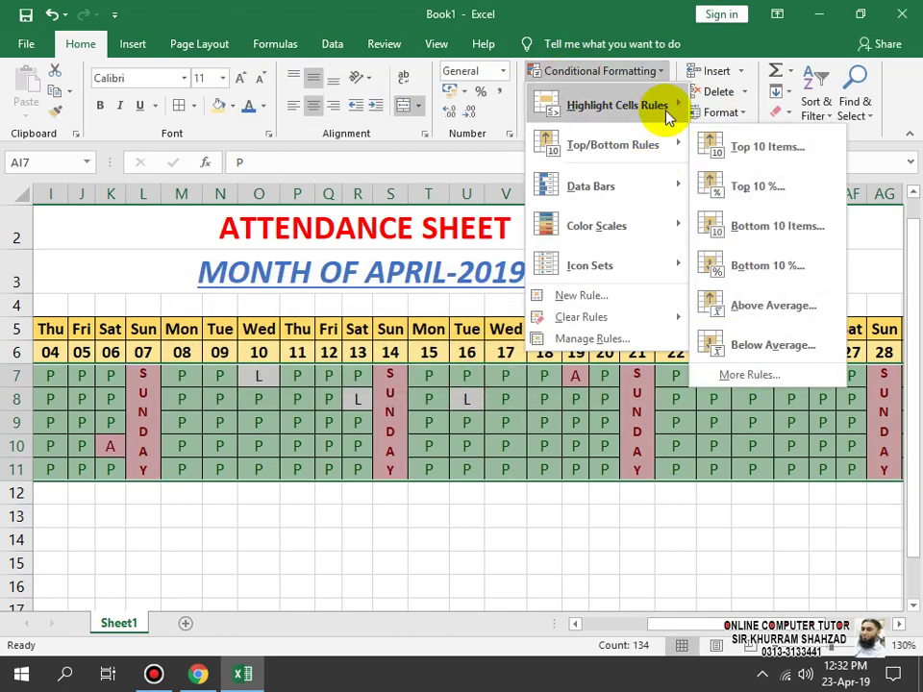
pyautogui.click(780, 306)
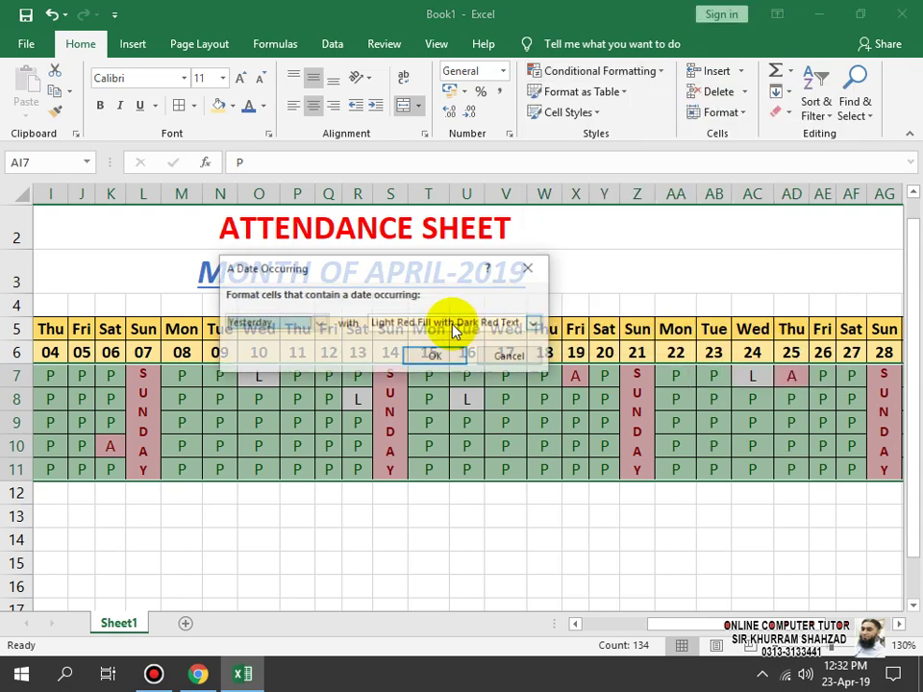
pyautogui.click(501, 358)
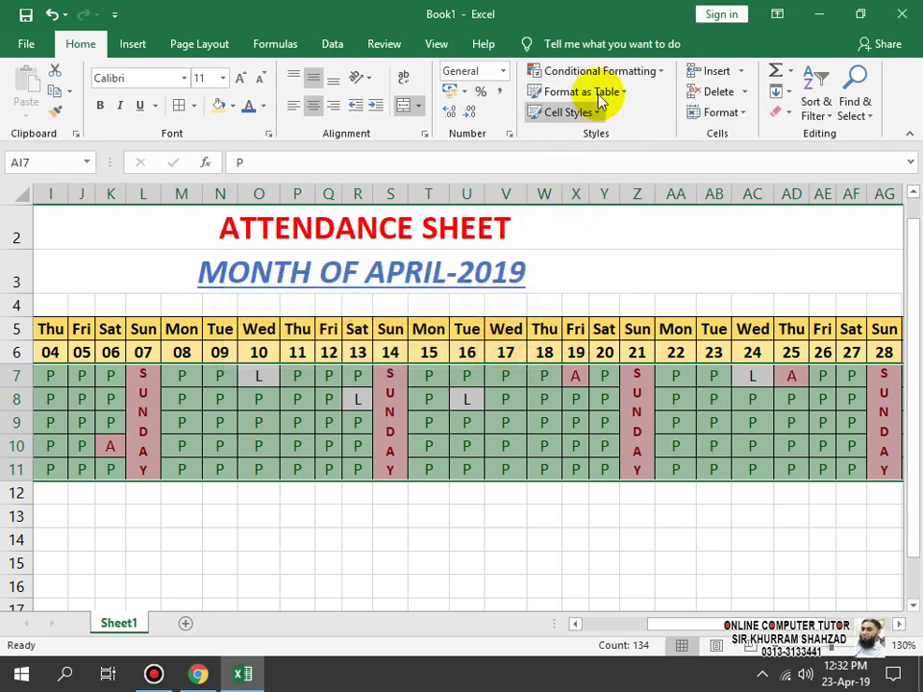
# - Add a Text that Contains highlight rule for L on the attendance marks, using Yellow Fill with Dark Yellow Text
pyautogui.click(597, 70)
pyautogui.moveTo(646, 108)
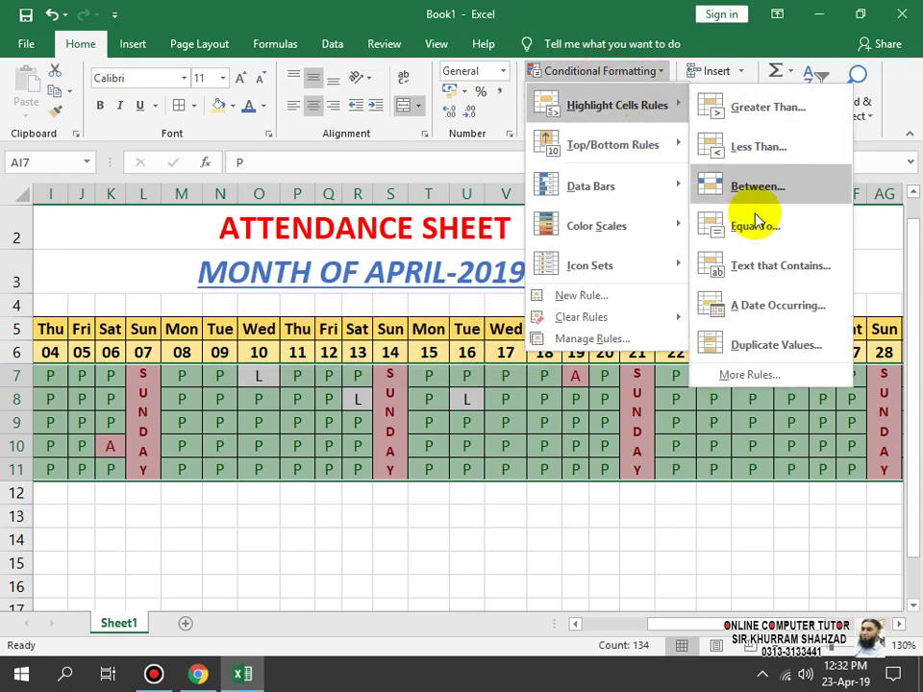
pyautogui.click(757, 257)
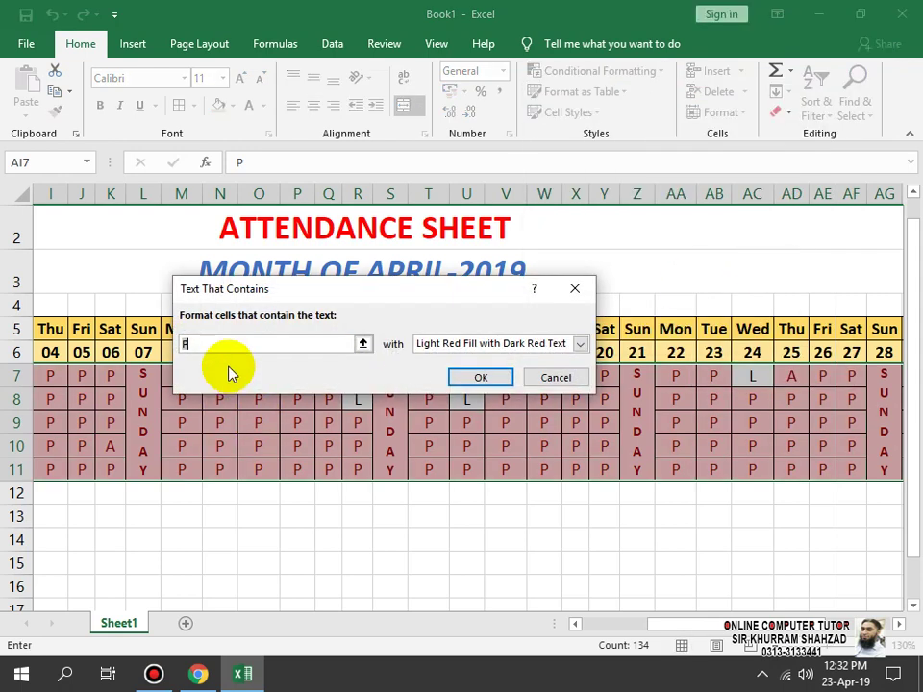
pyautogui.write('L')
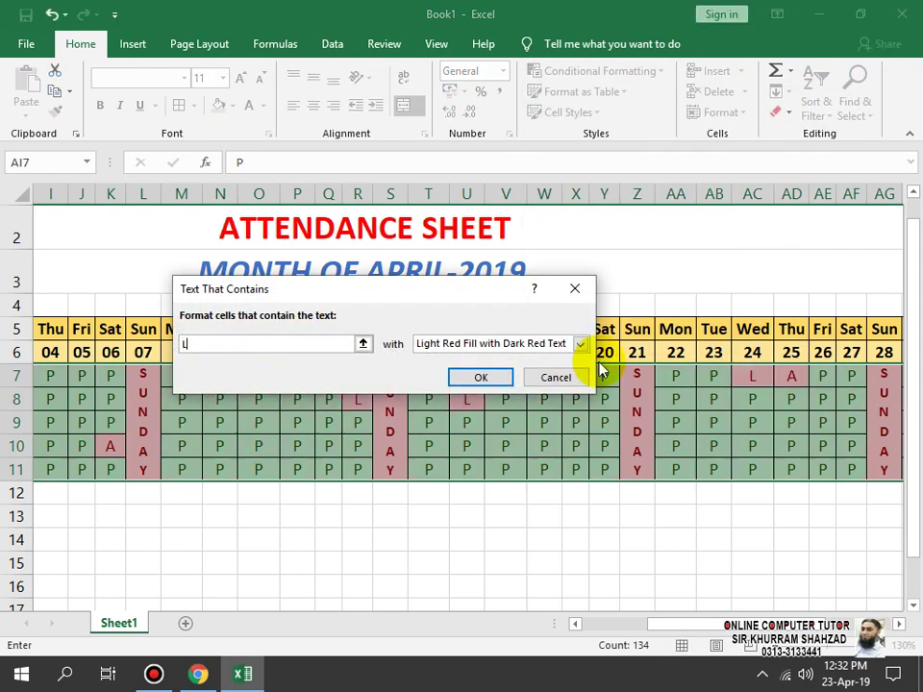
pyautogui.click(529, 344)
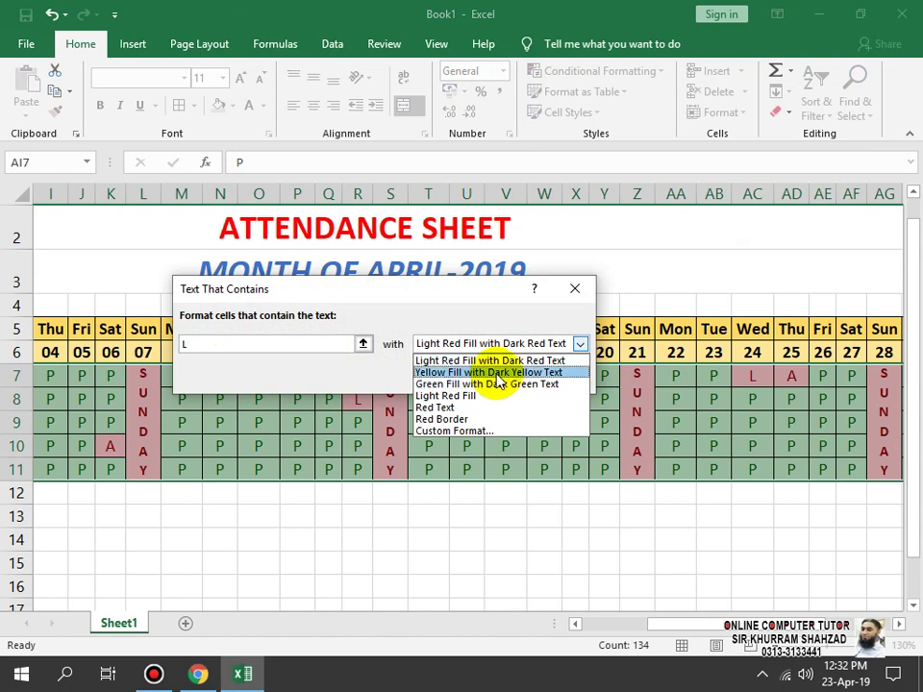
pyautogui.click(498, 373)
pyautogui.click(498, 378)
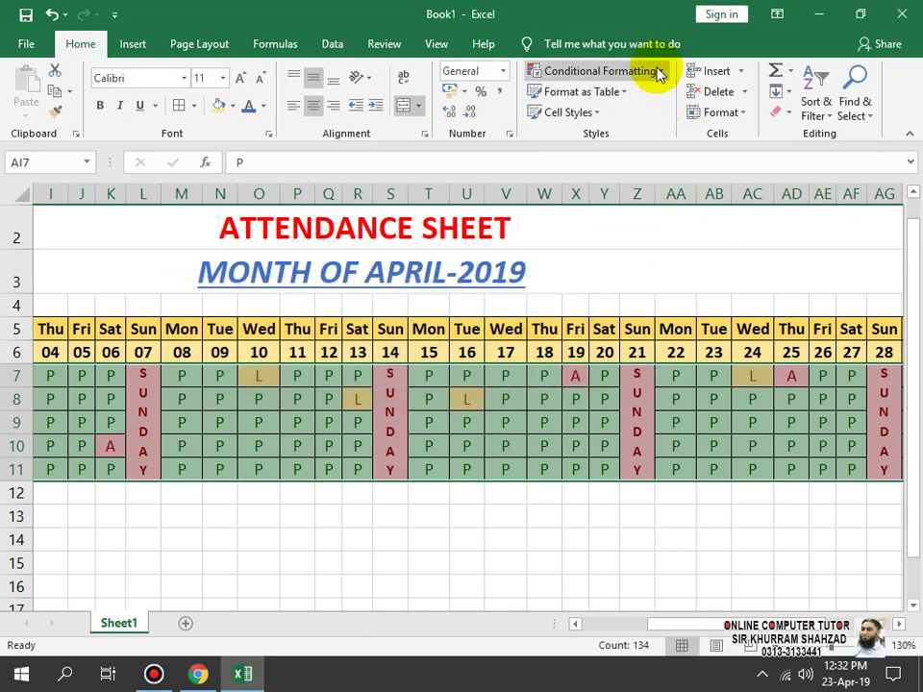
# - Add a Text that Contains highlight rule for SUNDAY on the attendance marks, with a custom format of solid blue fill
pyautogui.click(657, 76)
pyautogui.moveTo(655, 103)
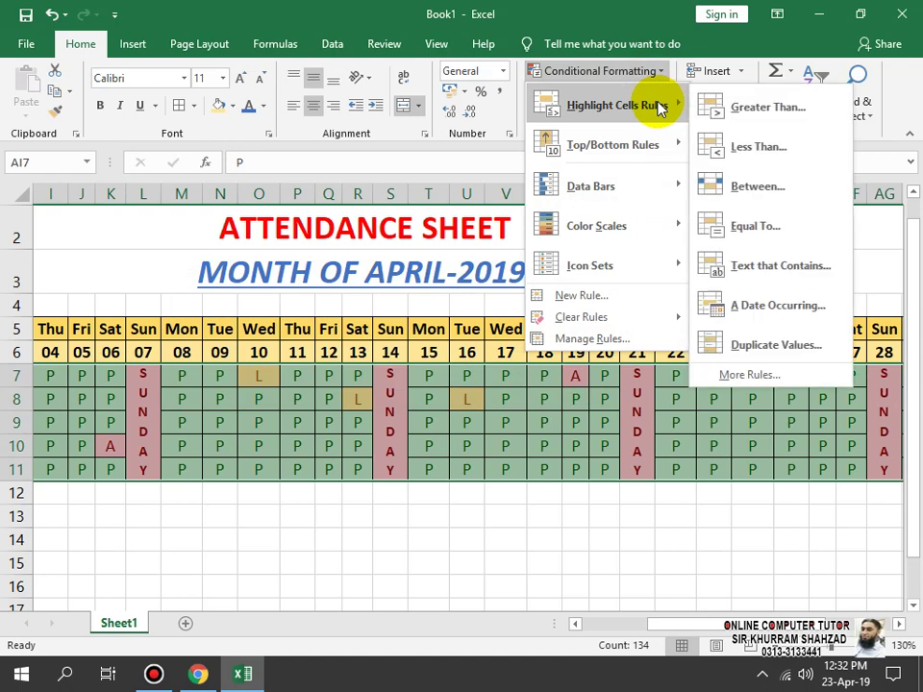
pyautogui.click(732, 262)
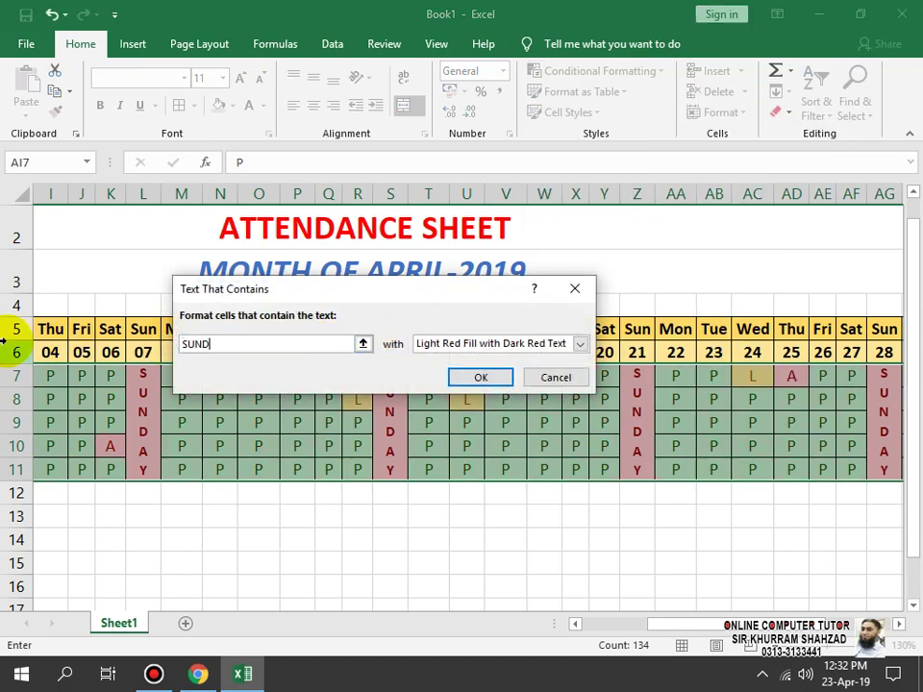
pyautogui.click(505, 346)
pyautogui.click(454, 432)
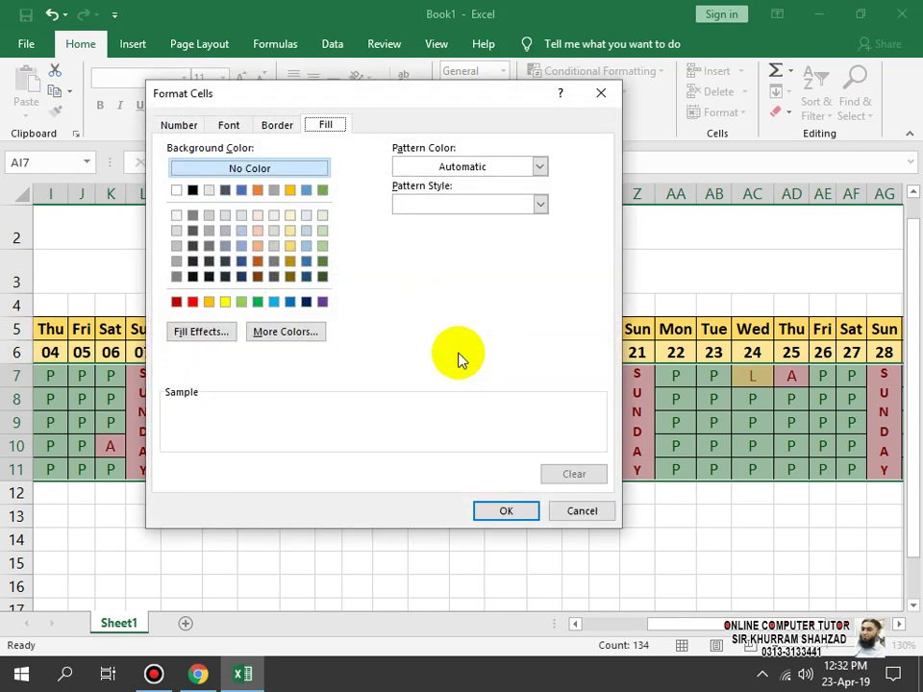
pyautogui.click(212, 302)
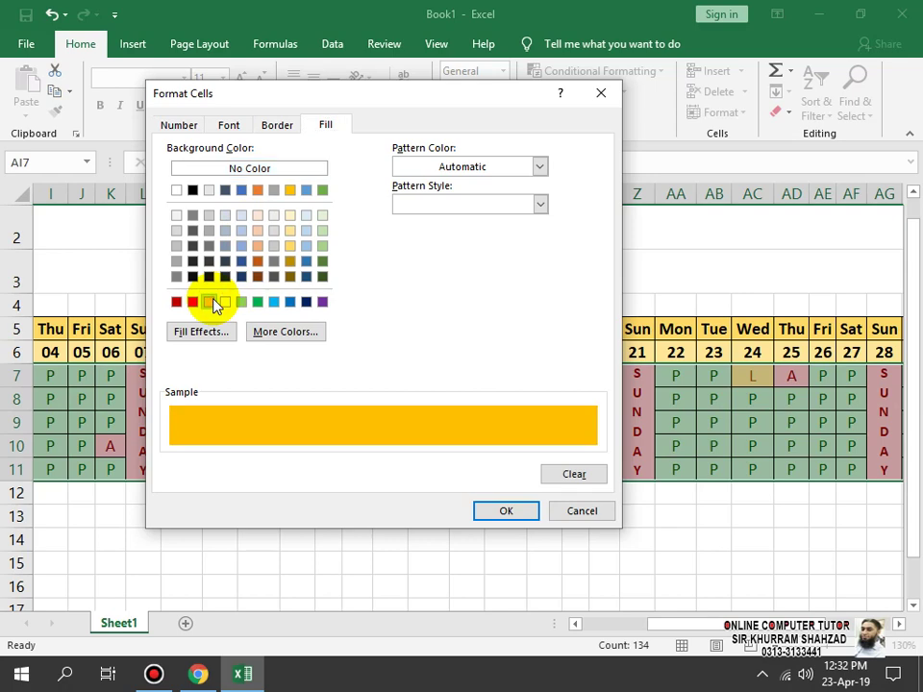
pyautogui.click(289, 301)
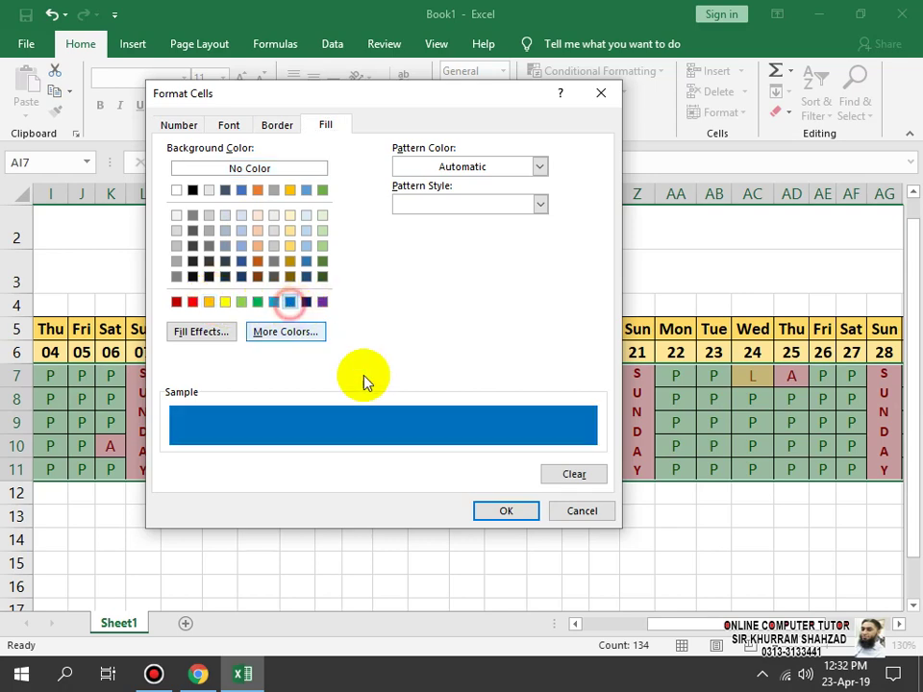
pyautogui.click(506, 510)
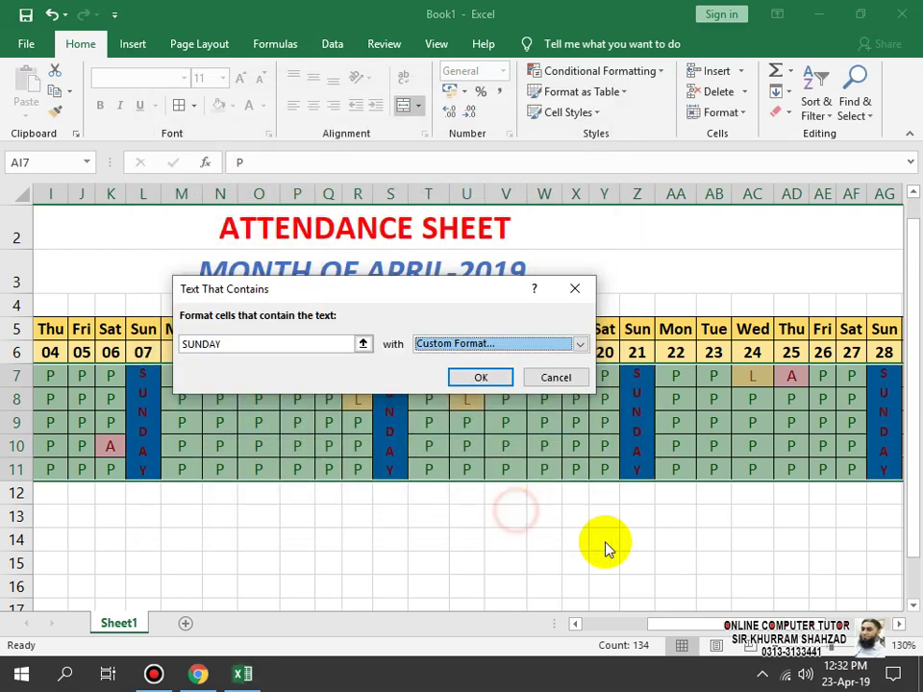
pyautogui.click(483, 378)
pyautogui.click(507, 538)
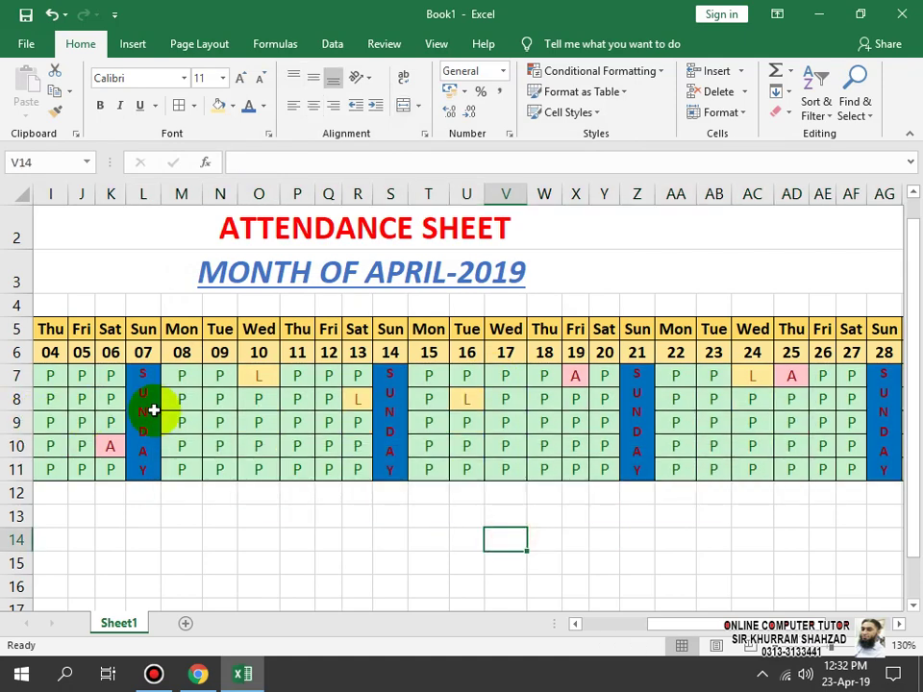
# - Change the attendance mark in H9, under Wednesday 03, to A
pyautogui.moveTo(757, 623); pyautogui.dragTo(677, 604)
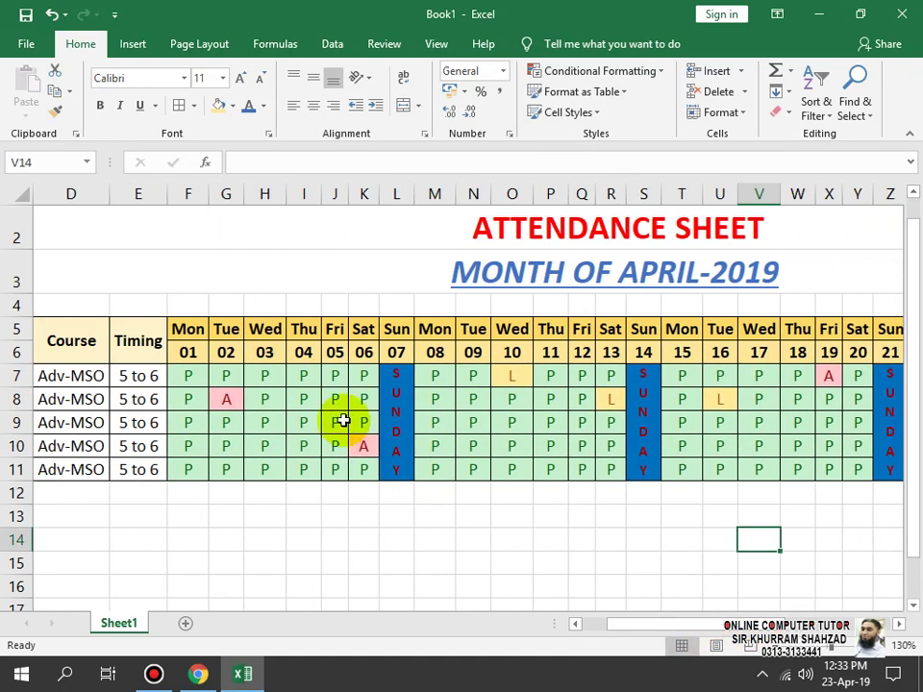
pyautogui.click(336, 422)
pyautogui.press('Left')
pyautogui.press('Left')
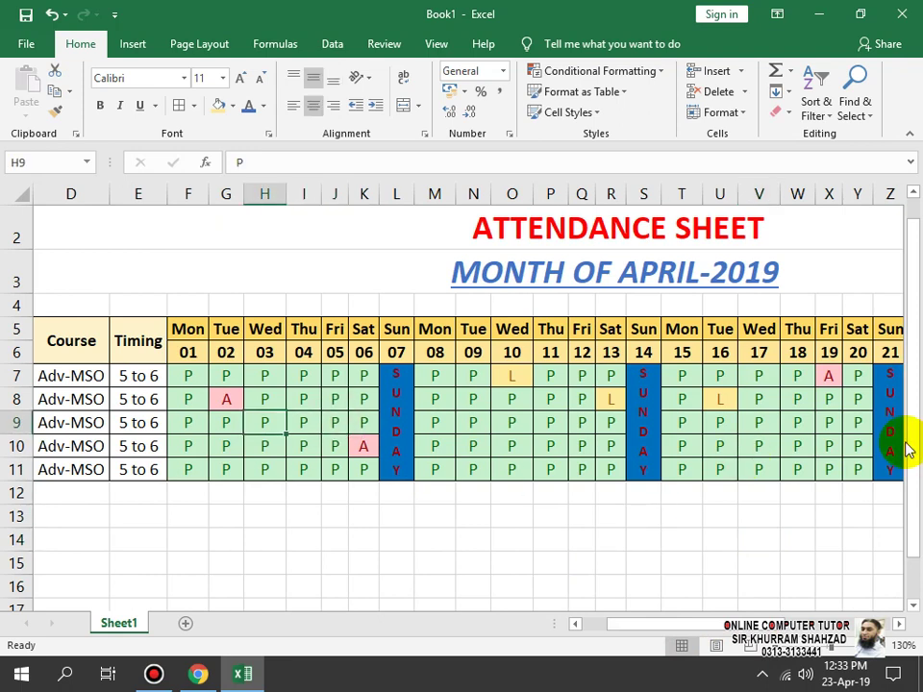
pyautogui.write('A')
pyautogui.press('Return')
# - Change the attendance mark in M9, under Monday 08, to L
pyautogui.press('Right')
pyautogui.press('Right')
pyautogui.press('Right')
pyautogui.press('Right')
pyautogui.press('Right')
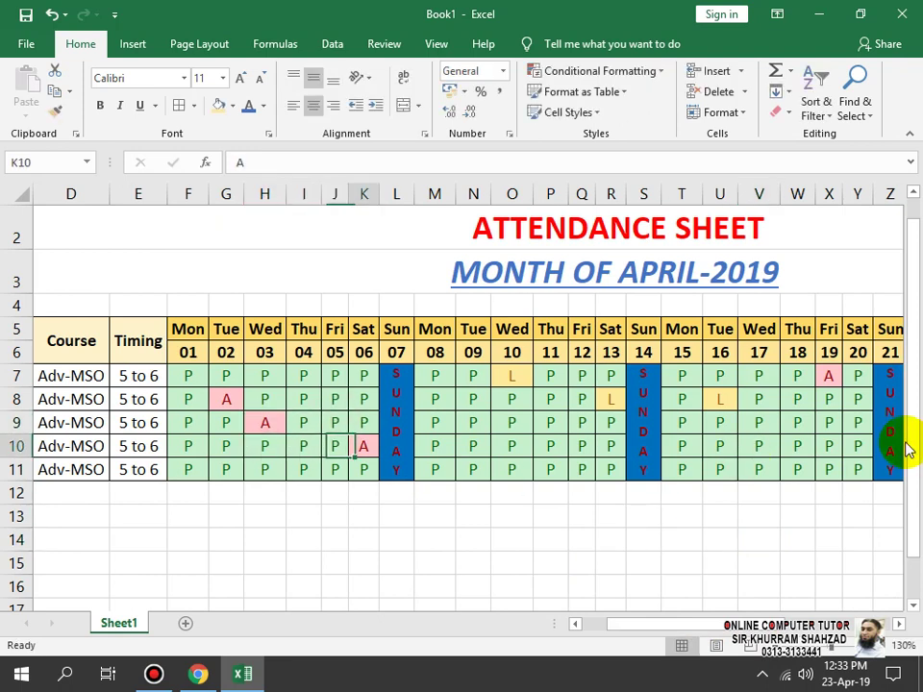
pyautogui.press('Up')
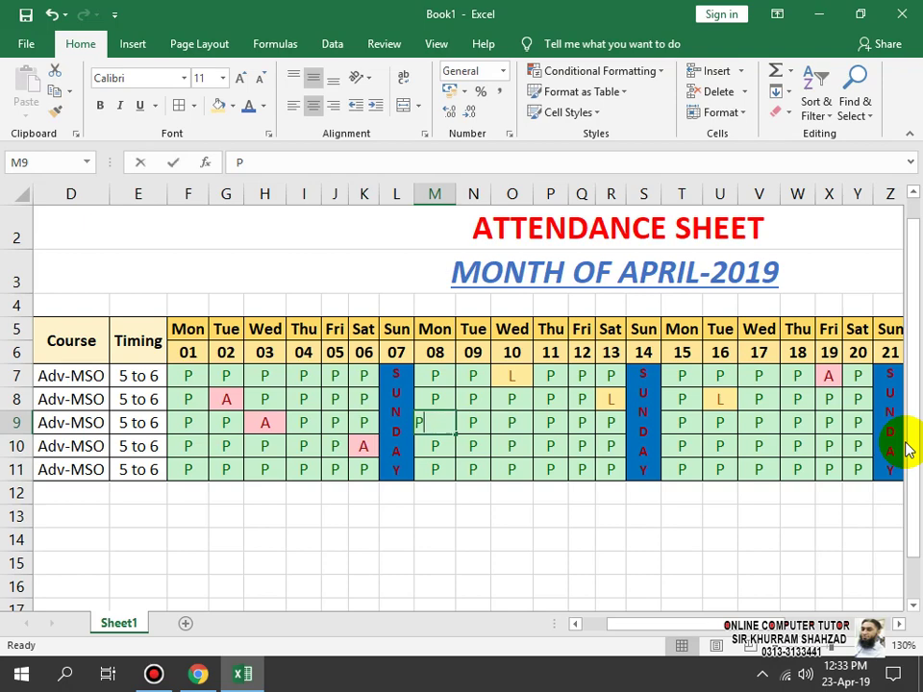
pyautogui.write('L')
pyautogui.press('Right')
pyautogui.press('Right')
pyautogui.press('Right')
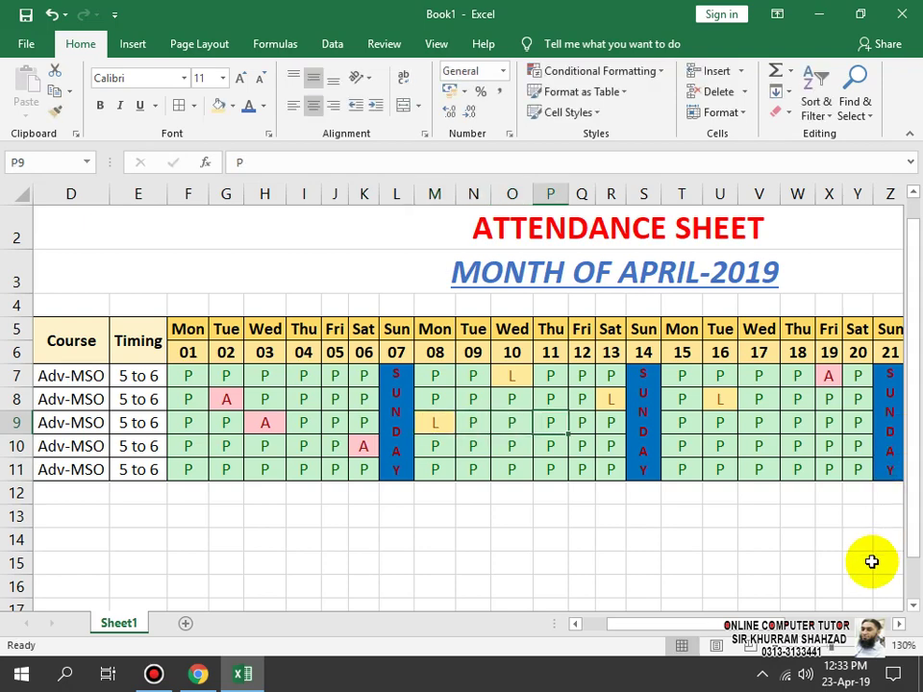
# - Zoom the sheet out to 80% and hide the worksheet gridlines
pyautogui.click(823, 652)
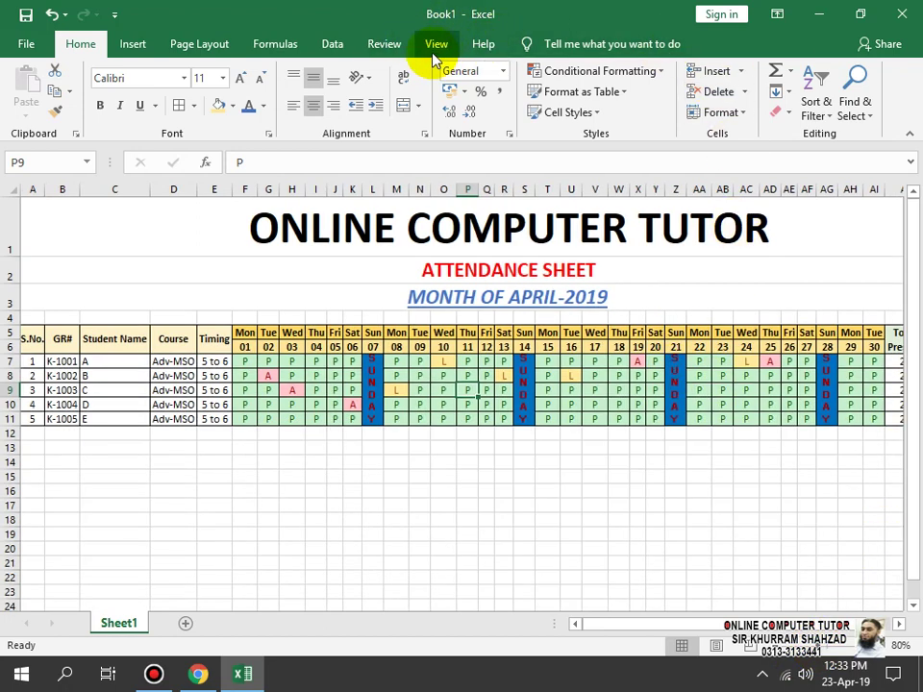
pyautogui.click(487, 533)
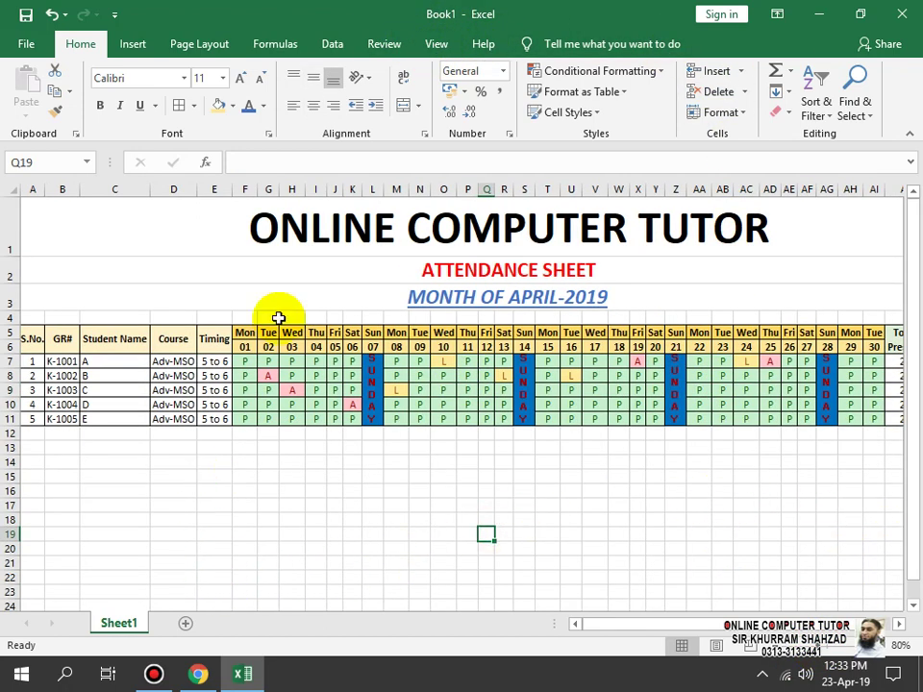
pyautogui.click(436, 44)
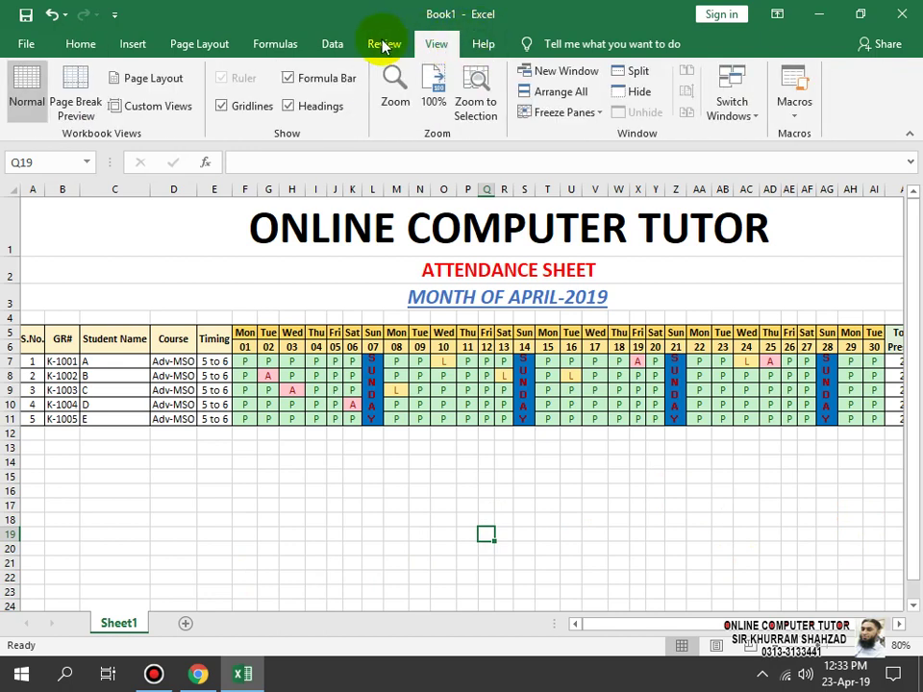
pyautogui.click(224, 107)
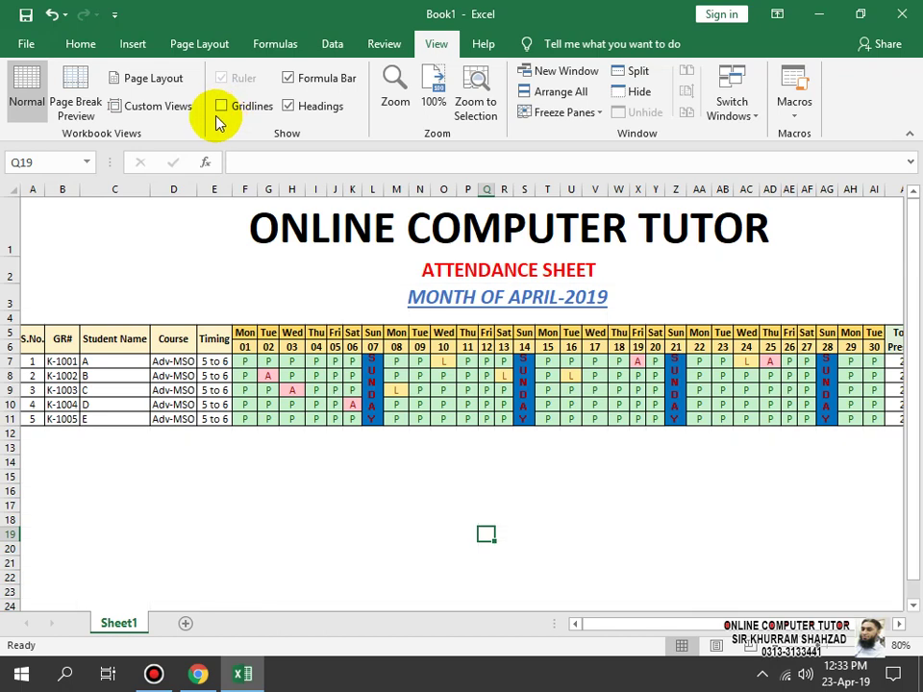
pyautogui.click(618, 534)
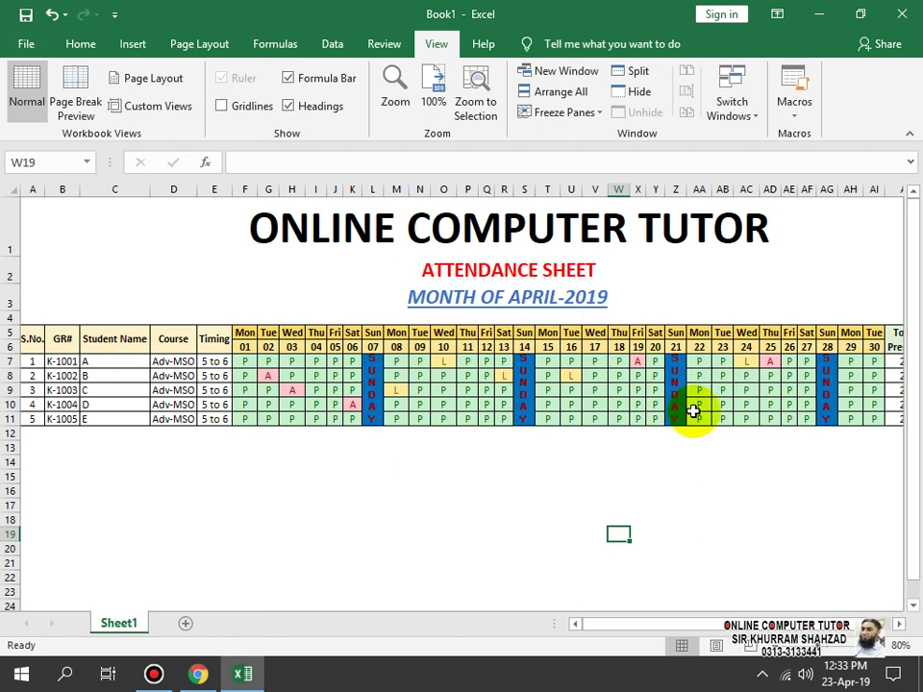
pyautogui.click(315, 502)
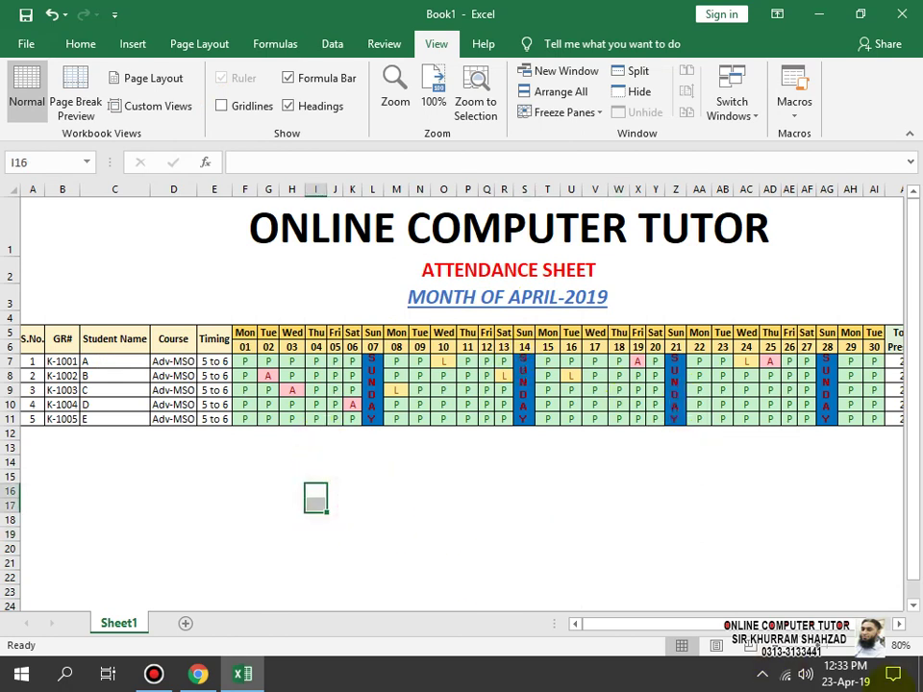
# - Examine the student detail columns A to E, the date headings and the total columns at the end of the table
pyautogui.moveTo(673, 630); pyautogui.dragTo(607, 633)
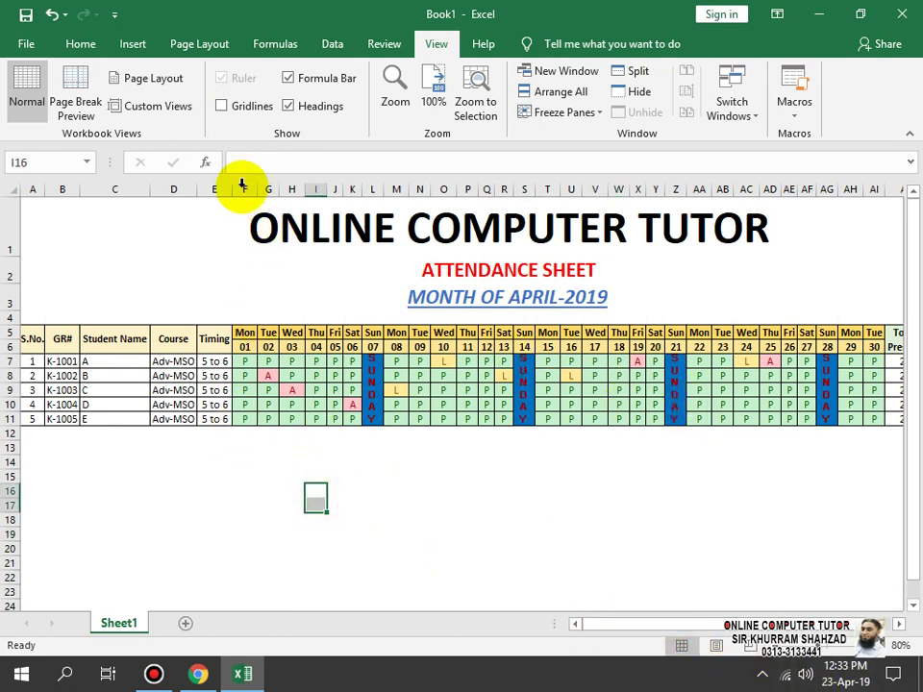
pyautogui.moveTo(215, 192); pyautogui.dragTo(6, 422)
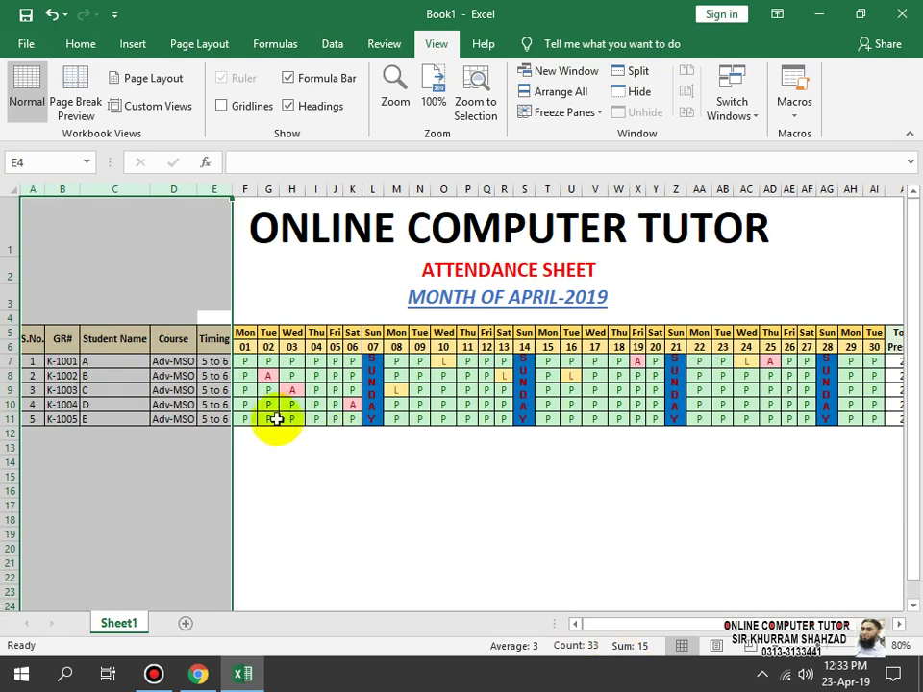
pyautogui.click(475, 552)
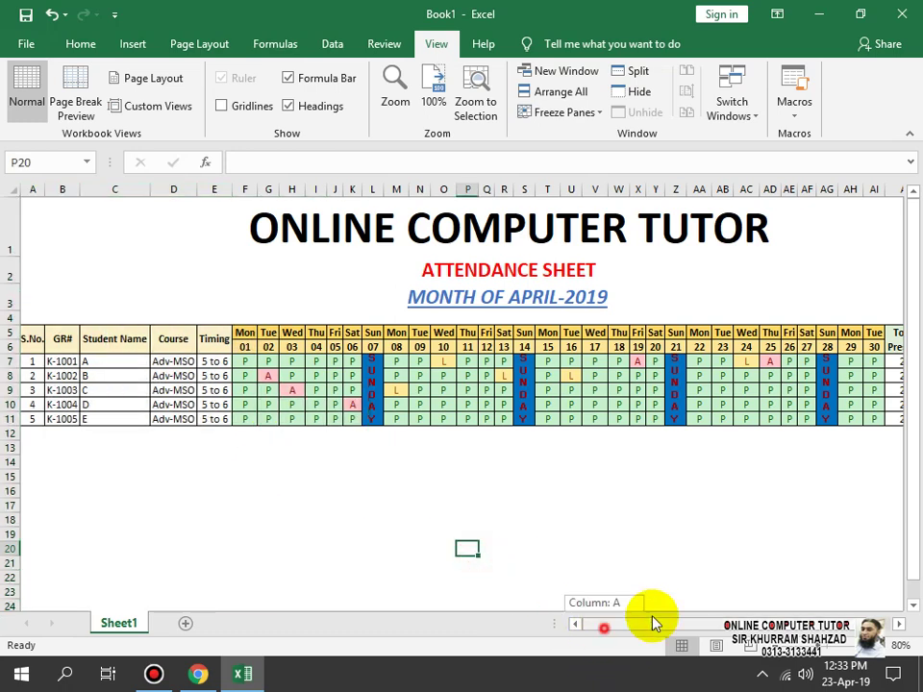
pyautogui.moveTo(653, 623); pyautogui.dragTo(689, 625)
pyautogui.hscroll(3, 865, 618)
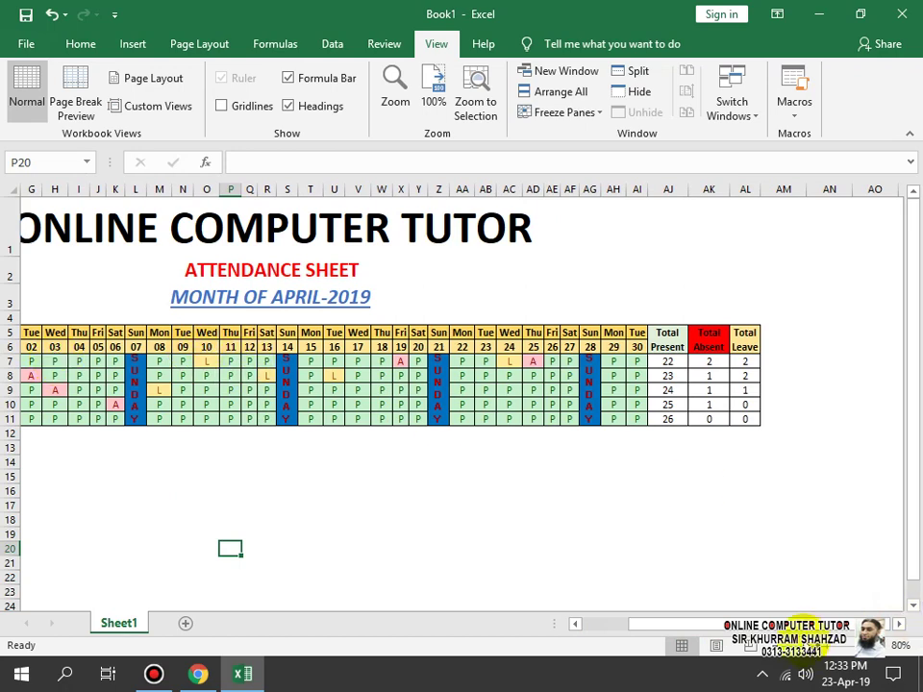
pyautogui.moveTo(893, 622); pyautogui.dragTo(315, 549)
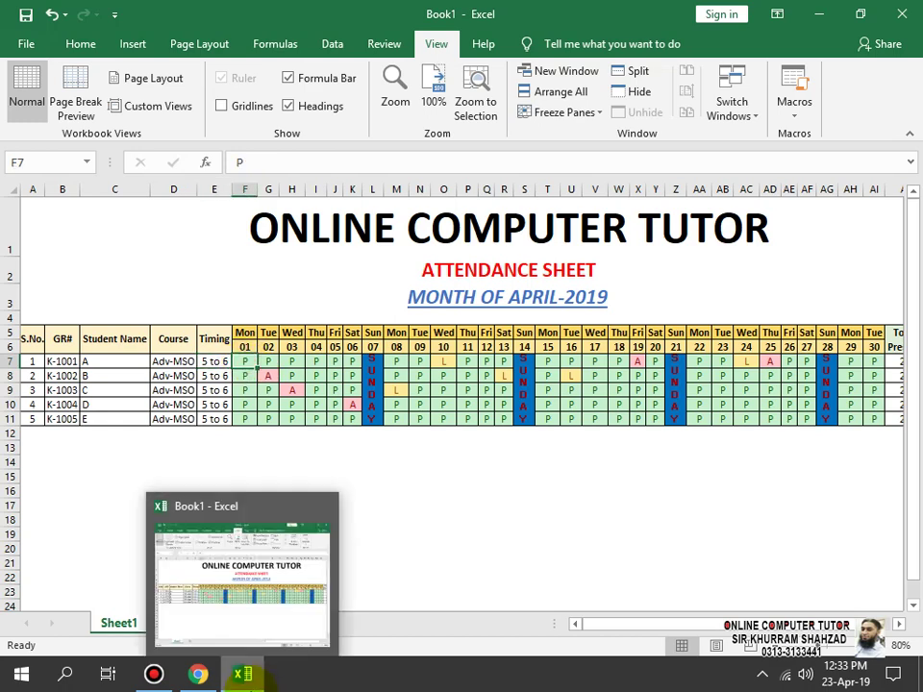
pyautogui.doubleClick(245, 334)
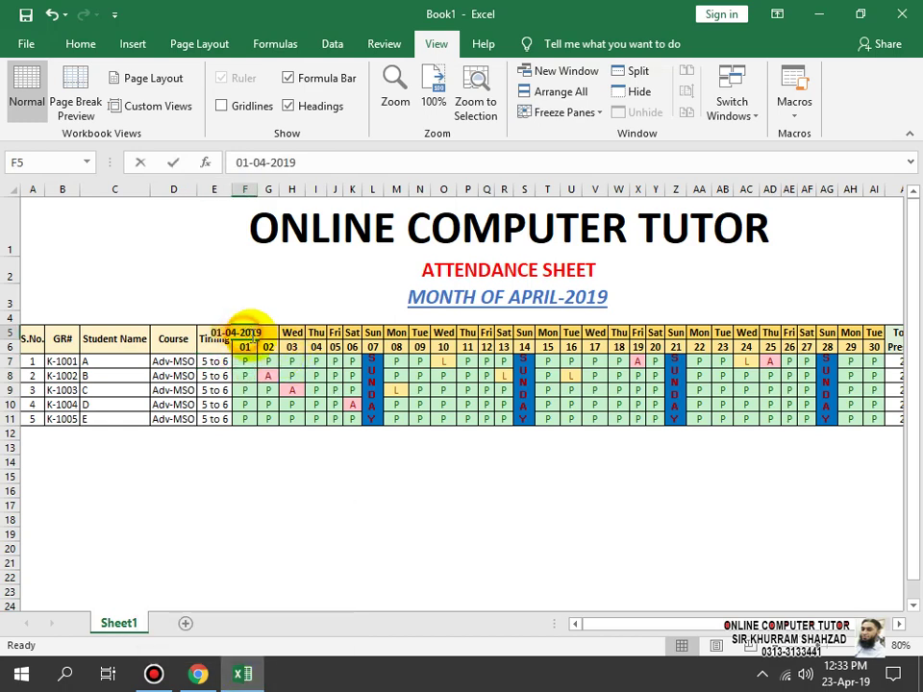
pyautogui.press('Escape')
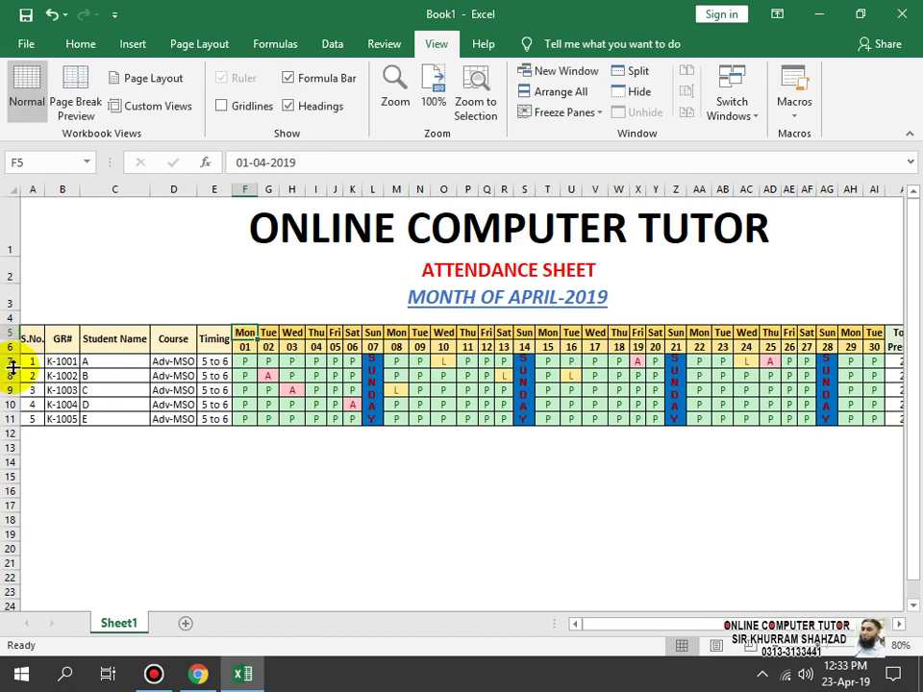
# - Freeze the panes at F7 so that rows 1 to 6 and columns A to E are locked
pyautogui.click(243, 362)
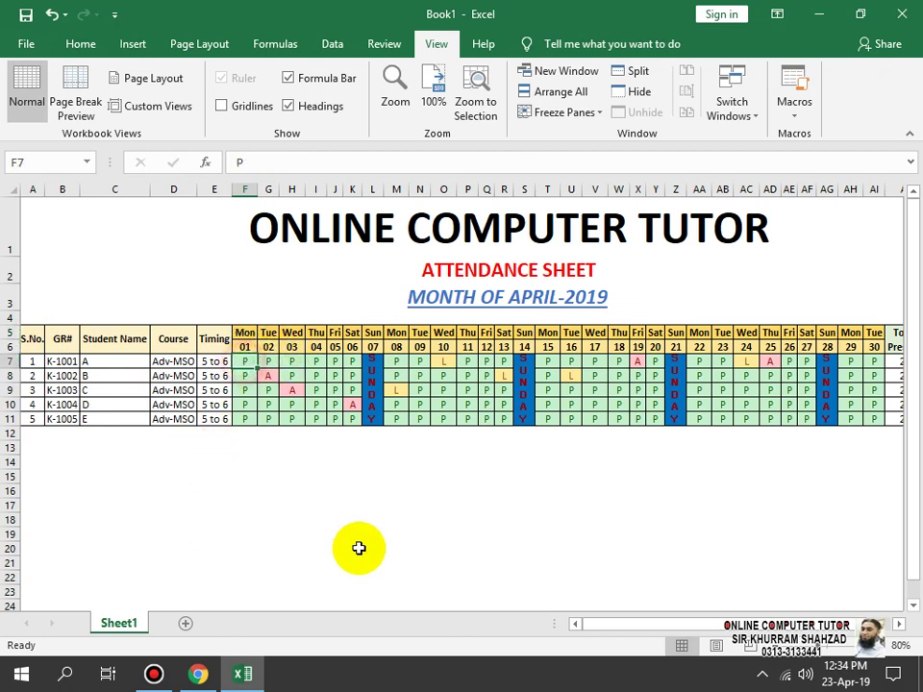
pyautogui.click(367, 50)
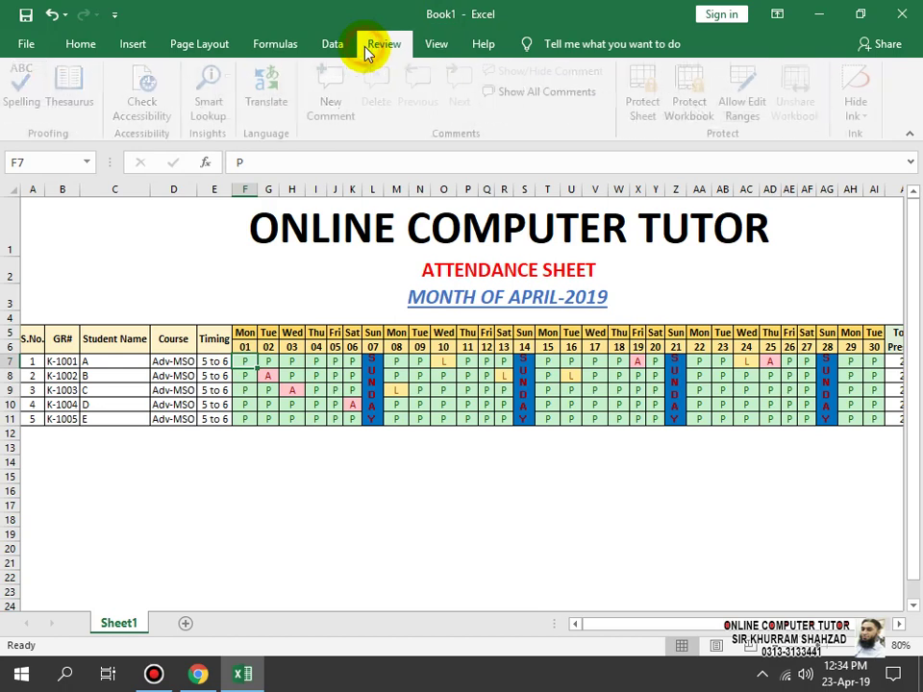
pyautogui.click(437, 46)
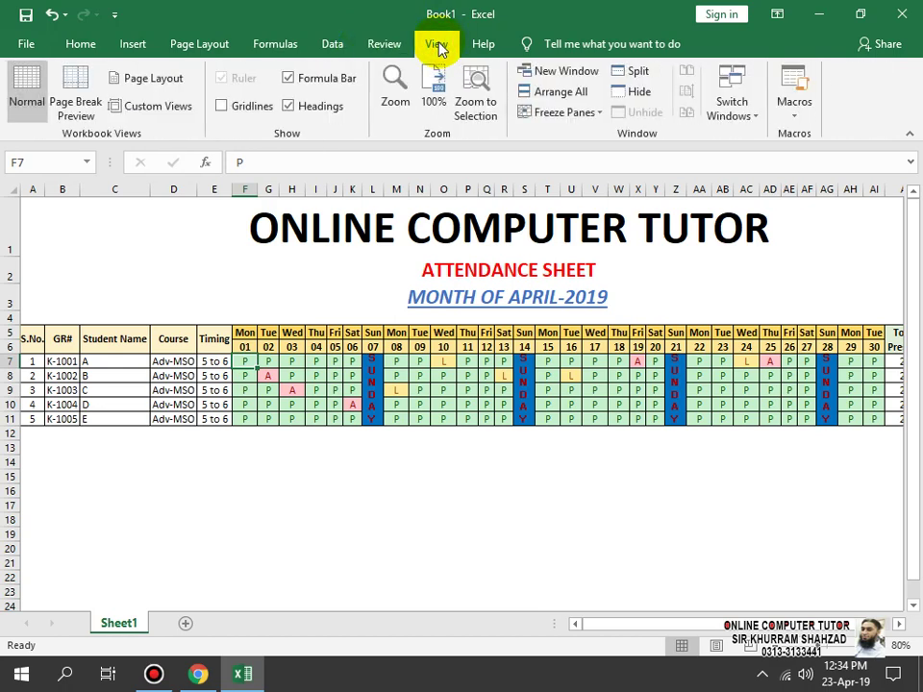
pyautogui.click(562, 112)
pyautogui.click(598, 156)
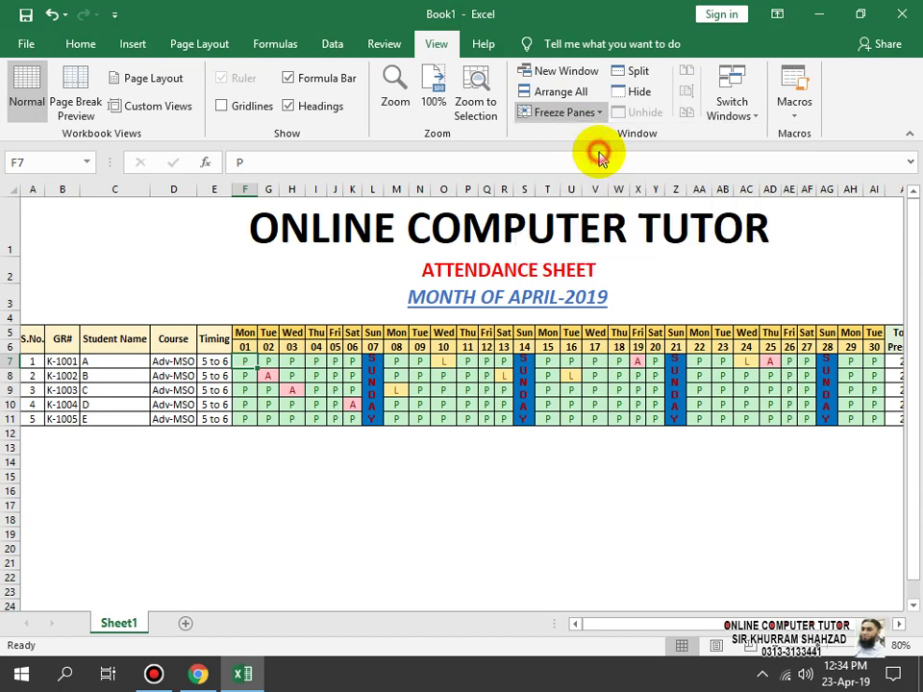
pyautogui.click(468, 474)
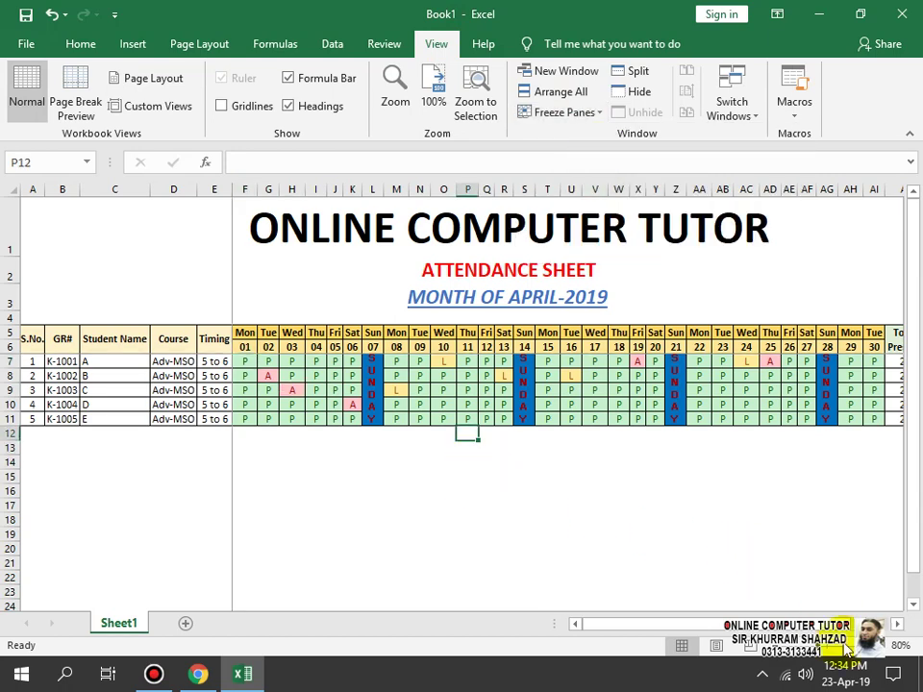
# - Reduce the font size of the ONLINE COMPUTER TUTOR title in A1 by two steps
pyautogui.moveTo(797, 645); pyautogui.dragTo(822, 649)
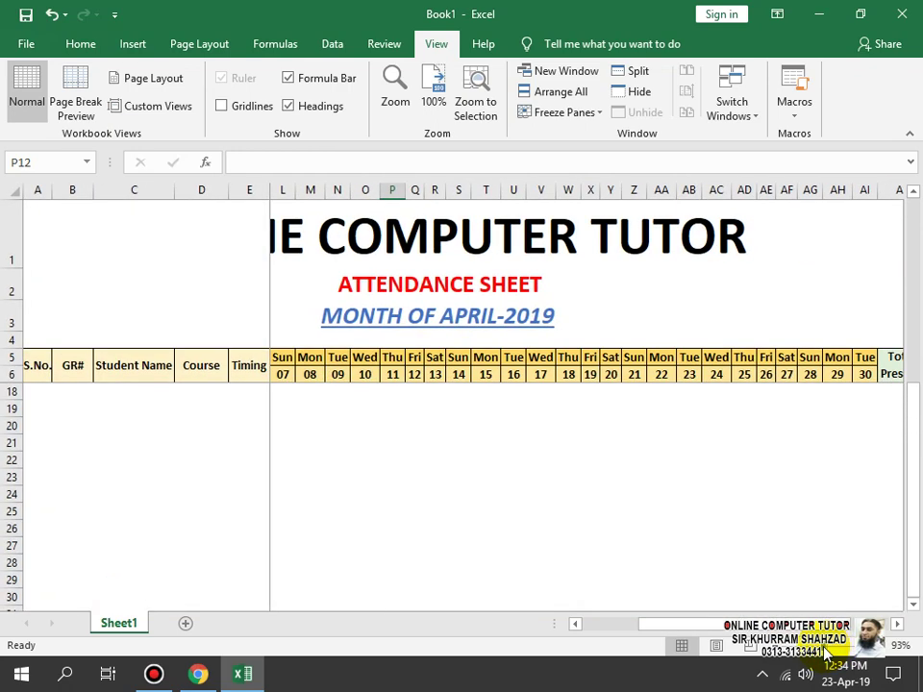
pyautogui.scroll(-3, 673, 519)
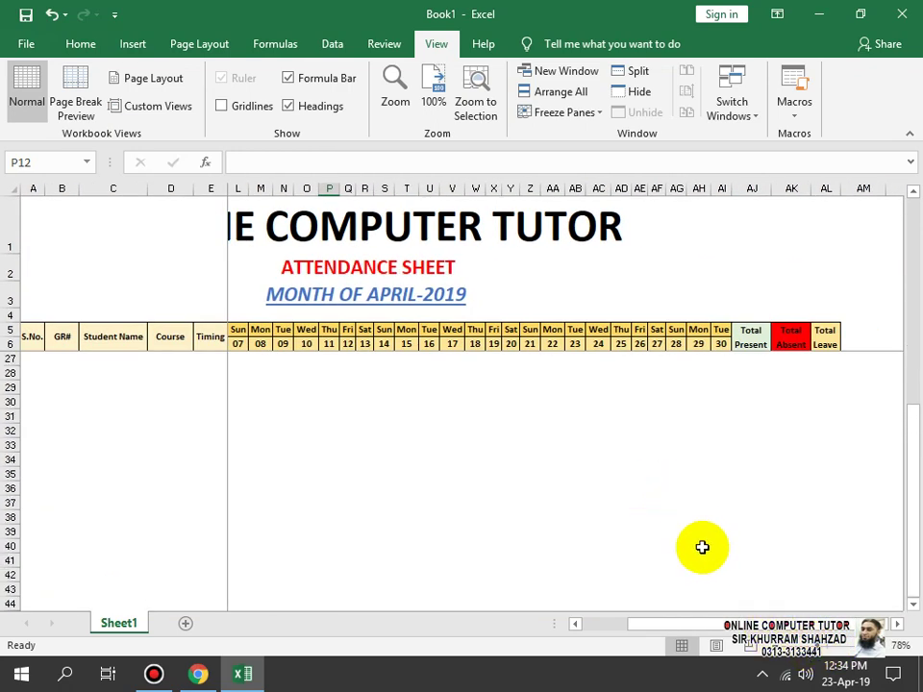
pyautogui.scroll(-4, 684, 514)
pyautogui.scroll(11, 686, 513)
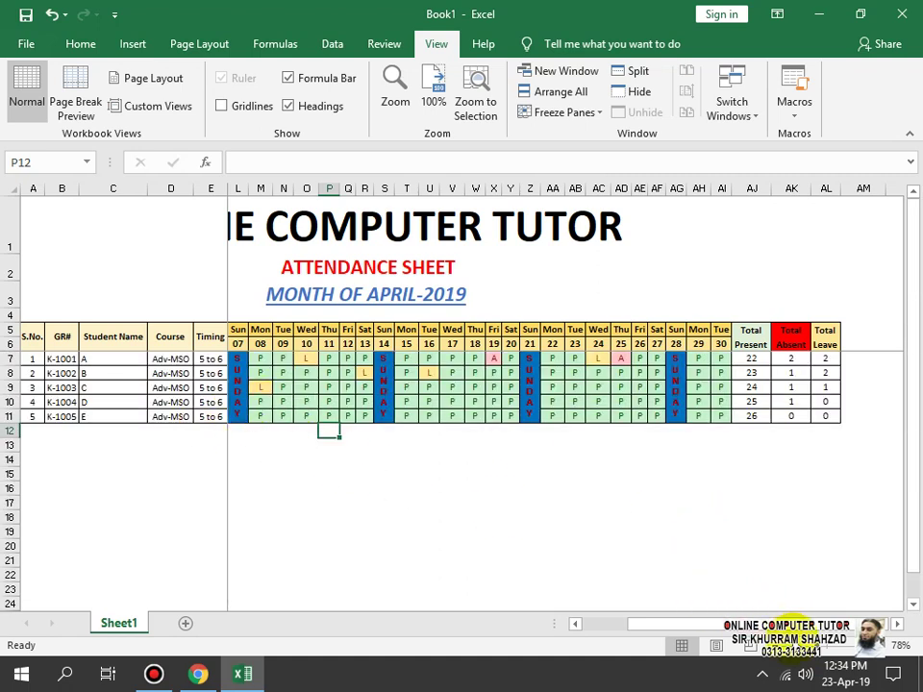
pyautogui.click(321, 212)
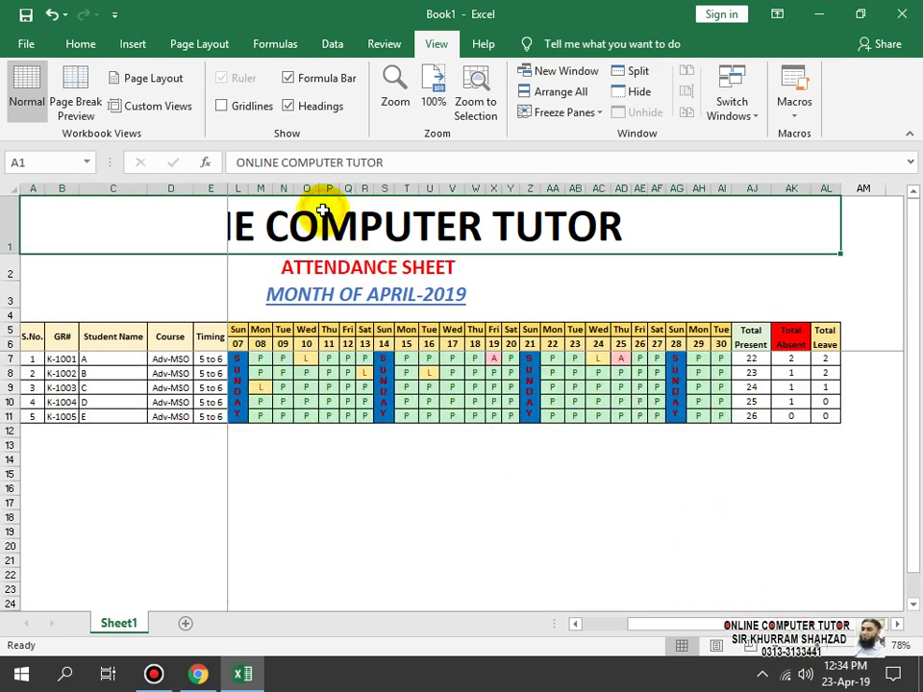
pyautogui.click(77, 48)
pyautogui.click(261, 81)
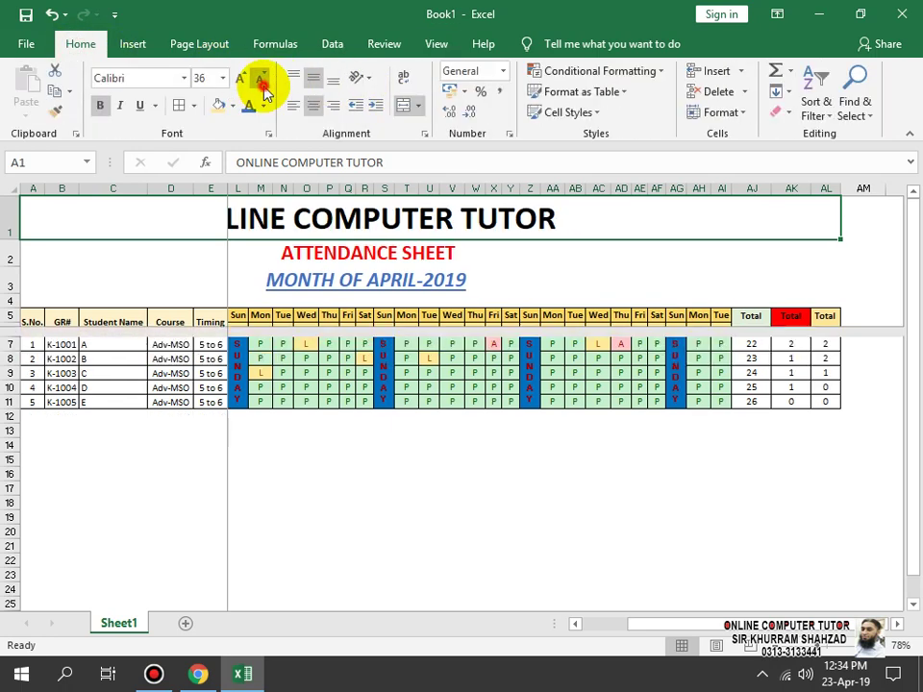
pyautogui.click(262, 86)
pyautogui.click(551, 548)
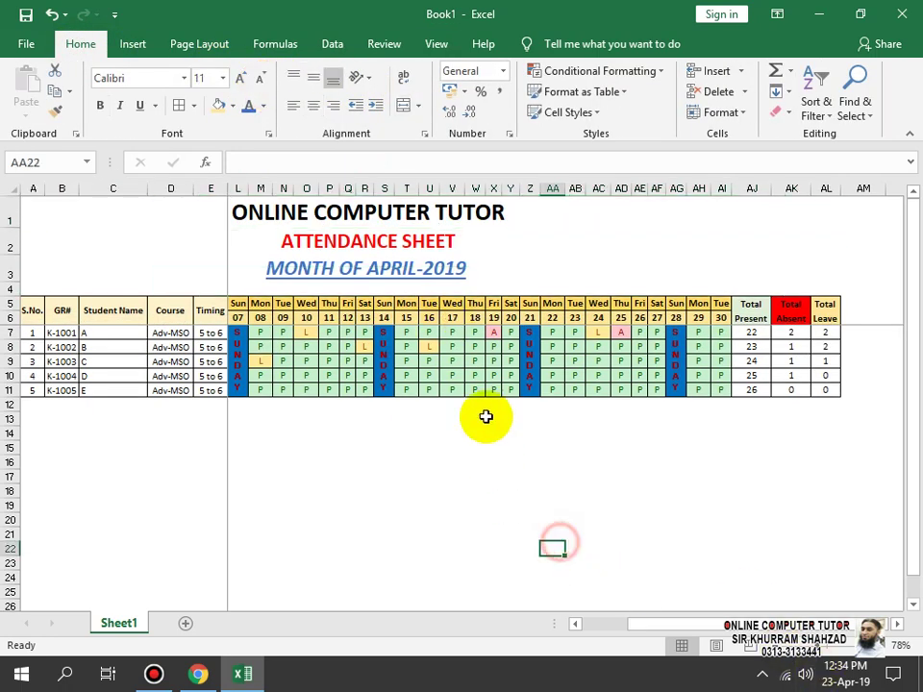
# - Move across row 7 past the total columns and back to column A to examine how the frozen student columns behave
pyautogui.click(240, 357)
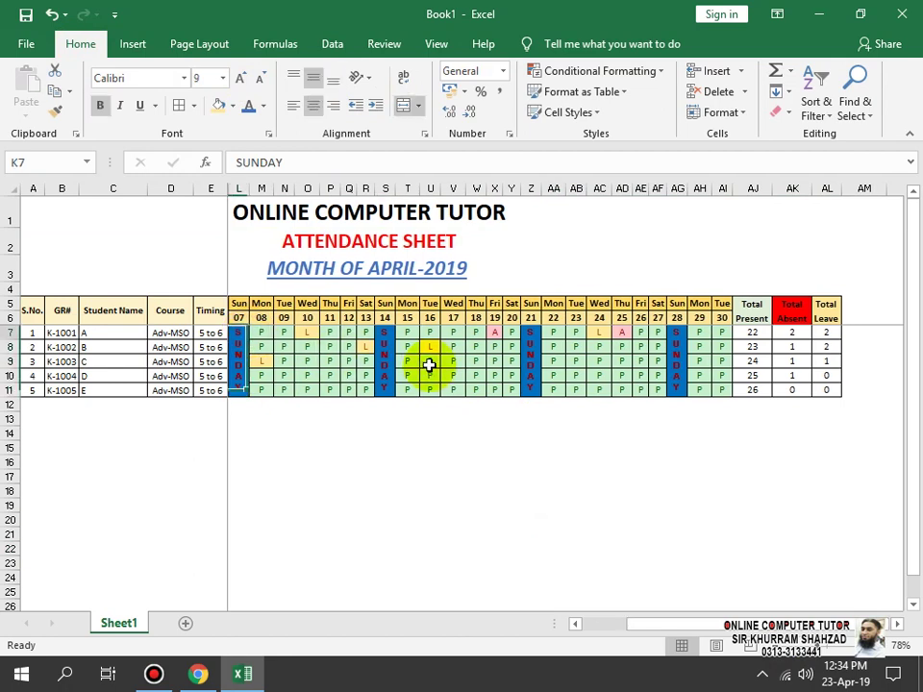
pyautogui.press('Left')
pyautogui.press('Left')
pyautogui.press('Left')
pyautogui.press('Left')
pyautogui.press('Left')
pyautogui.press('Left')
pyautogui.press('Left')
pyautogui.press('Left')
pyautogui.press('Left')
pyautogui.press('Left')
pyautogui.press('Right')
pyautogui.press('Right')
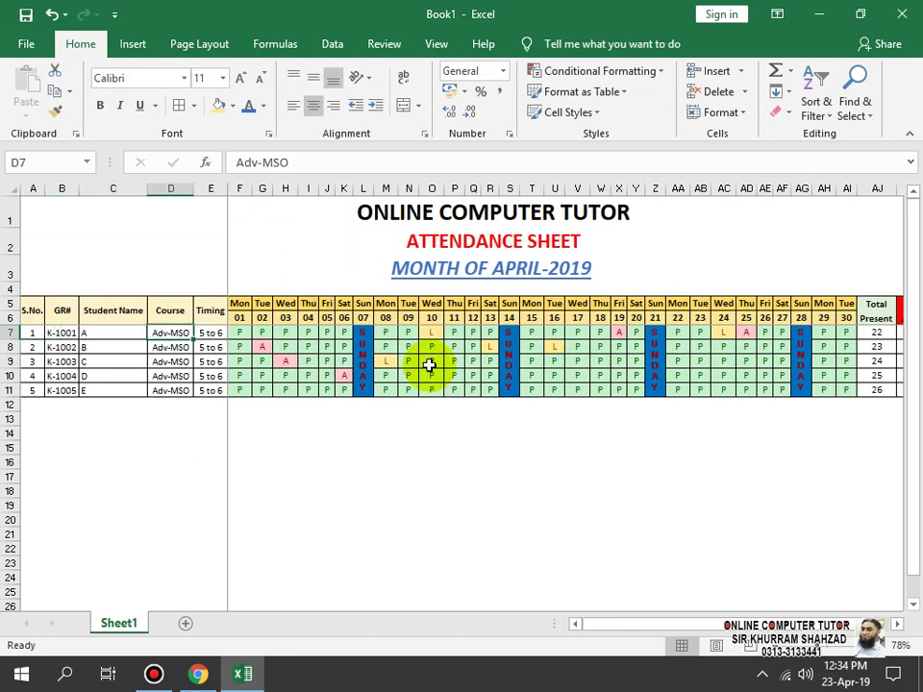
pyautogui.press('Left')
pyautogui.press('Left')
pyautogui.press('Right')
pyautogui.press('Right')
pyautogui.press('Right')
pyautogui.press('Right')
pyautogui.press('Right')
pyautogui.press('Right')
pyautogui.press('Right')
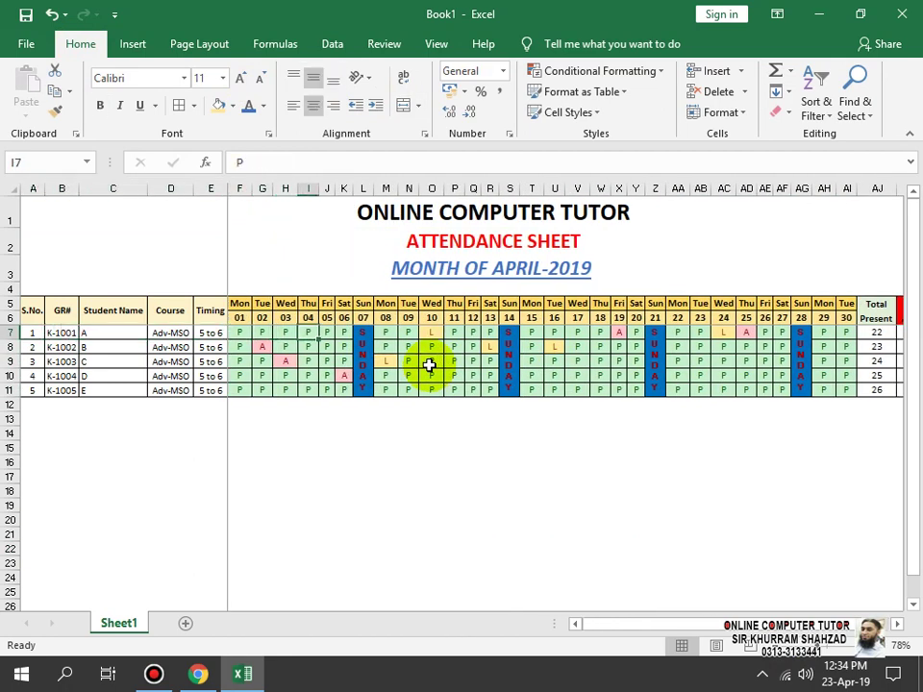
pyautogui.press('Right')
pyautogui.press('Right')
pyautogui.press('Right')
pyautogui.press('Right')
pyautogui.press('Right')
pyautogui.press('Right')
pyautogui.press('Right')
pyautogui.press('Right')
pyautogui.press('Right')
pyautogui.press('Right')
pyautogui.press('Right')
pyautogui.press('Right')
pyautogui.press('Right')
pyautogui.press('Right')
pyautogui.press('Right')
pyautogui.press('Right')
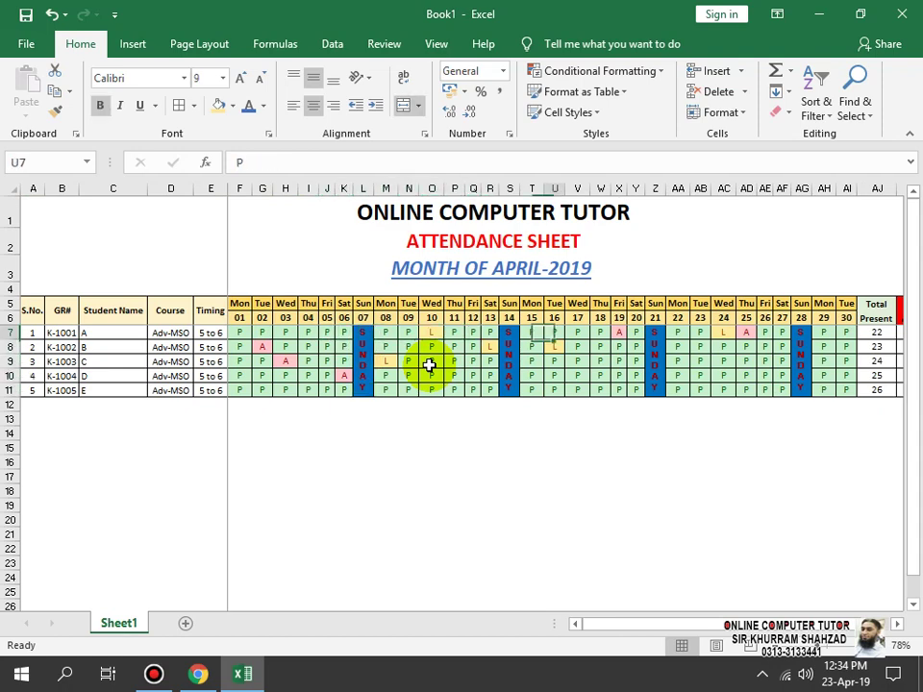
pyautogui.press('Right')
pyautogui.press('Right')
pyautogui.press('Right')
pyautogui.press('Right')
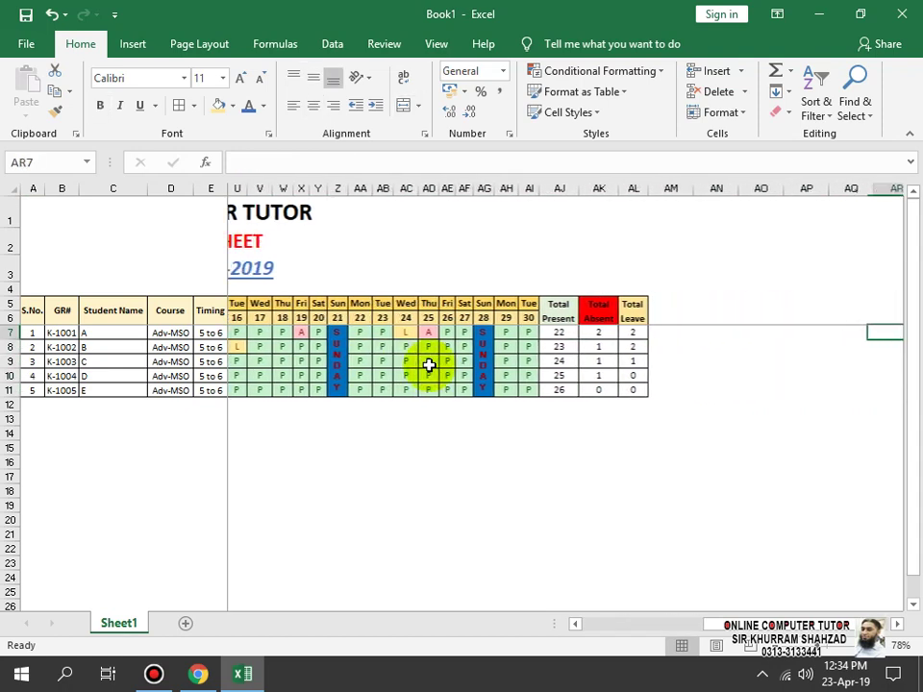
pyautogui.press('Left')
pyautogui.press('Left')
pyautogui.press('Left')
pyautogui.press('Left')
pyautogui.press('Left')
pyautogui.press('Left')
pyautogui.press('Left')
pyautogui.press('Left')
pyautogui.press('Left')
pyautogui.press('Left')
pyautogui.press('Left')
pyautogui.press('Left')
pyautogui.press('Left')
pyautogui.press('Left')
pyautogui.press('Left')
pyautogui.press('Left')
pyautogui.press('Left')
pyautogui.press('Left')
pyautogui.press('Left')
pyautogui.press('Left')
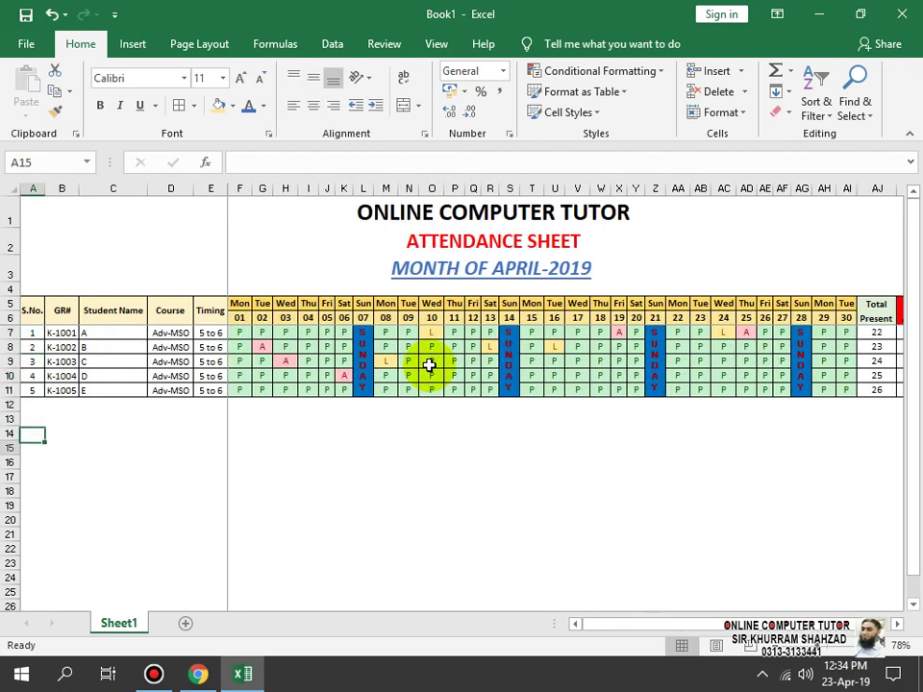
# - Move down column A to about row 39 and back up to the student rows to examine the frozen heading rows
pyautogui.press('Down')
pyautogui.press('Down')
pyautogui.press('Down')
pyautogui.press('Down')
pyautogui.press('Down')
pyautogui.press('Down')
pyautogui.press('Down')
pyautogui.press('Down')
pyautogui.press('Down')
pyautogui.press('Down')
pyautogui.press('Down')
pyautogui.press('Down')
pyautogui.press('Down')
pyautogui.press('Down')
pyautogui.press('Down')
pyautogui.press('Down')
pyautogui.press('Down')
pyautogui.press('Down')
pyautogui.press('Down')
pyautogui.press('Down')
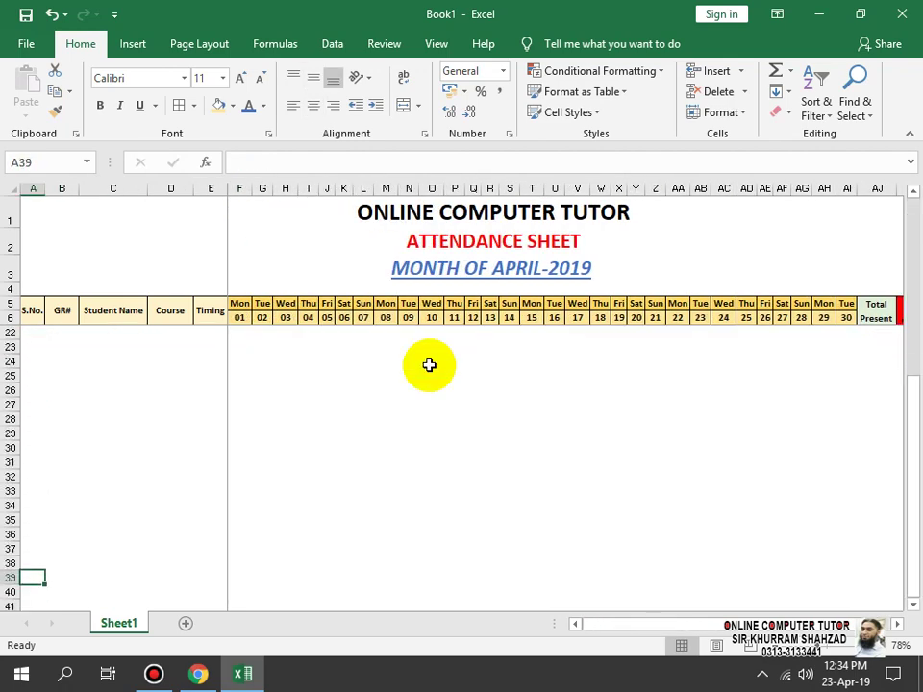
pyautogui.press('Up')
pyautogui.press('Up')
pyautogui.press('Up')
pyautogui.press('Up')
pyautogui.press('Up')
pyautogui.press('Up')
pyautogui.press('Up')
pyautogui.press('Up')
pyautogui.press('Up')
pyautogui.press('Up')
pyautogui.press('Up')
pyautogui.press('Up')
pyautogui.press('Up')
pyautogui.press('Up')
pyautogui.press('Up')
pyautogui.press('Up')
pyautogui.press('Up')
pyautogui.press('Up')
pyautogui.press('Up')
pyautogui.press('Up')
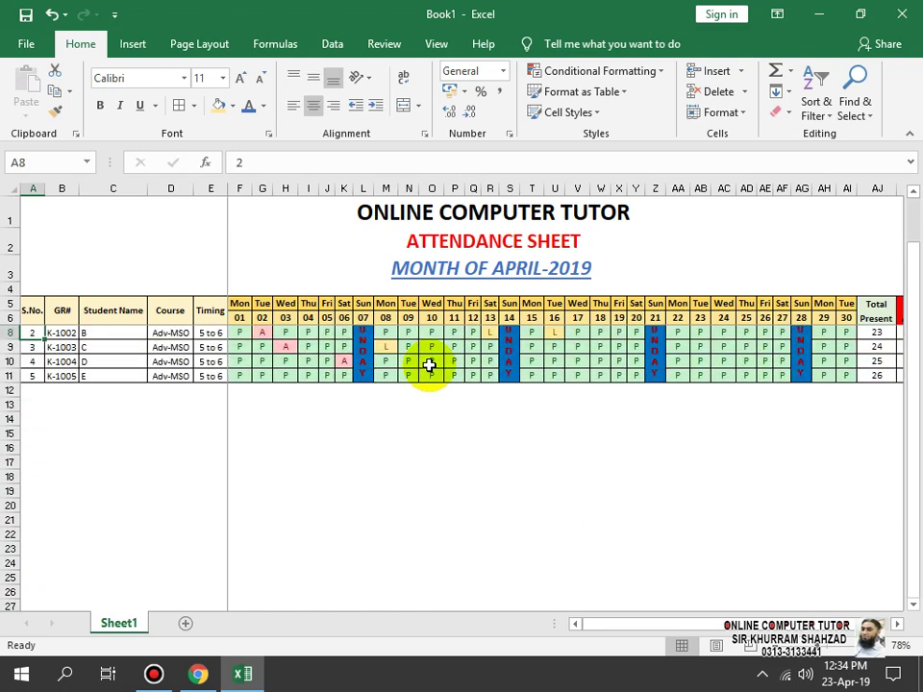